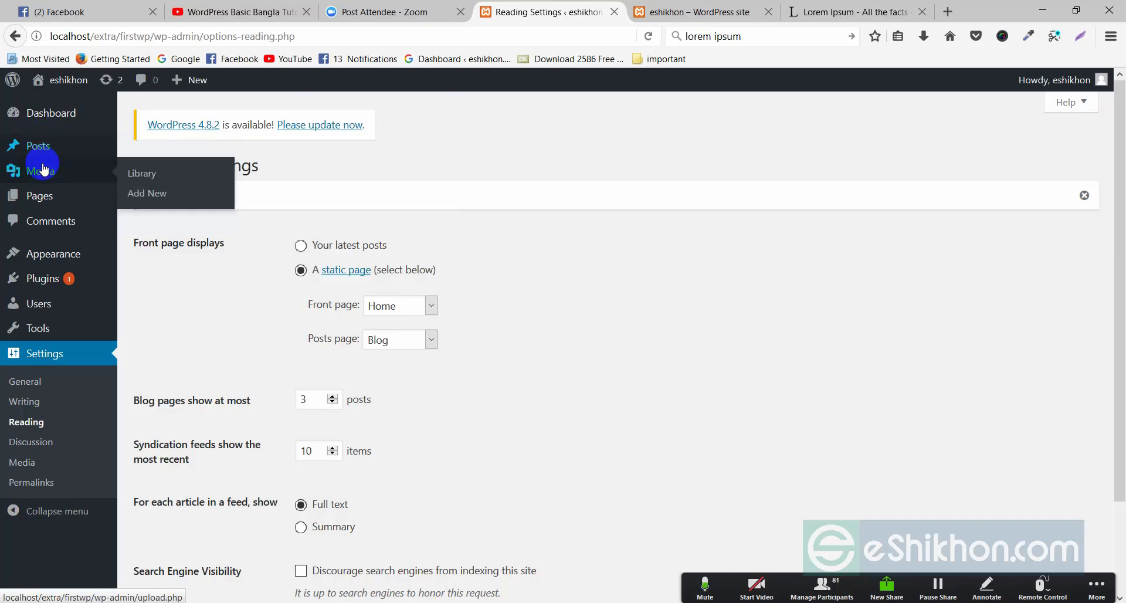
- Go from the admin to the live Blog, open 'What is Lorem Ipsum?' and start a reply
click(55, 224)
click(693, 7)
scroll(332, 405, down, 3)
scroll(352, 406, up, 3)
click(382, 226)
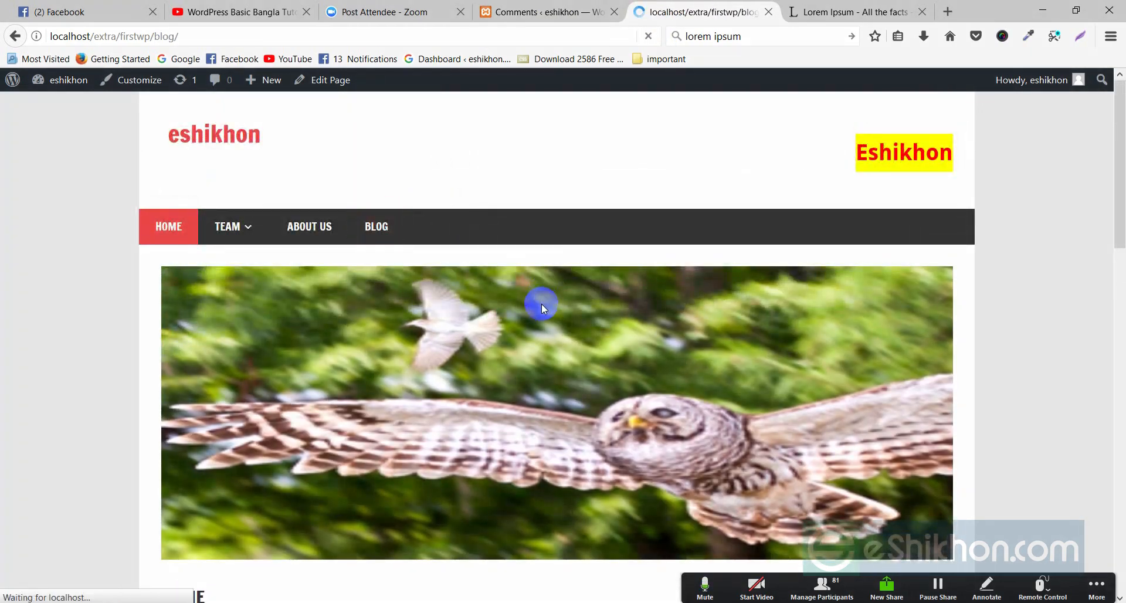
scroll(381, 352, down, 5)
click(261, 267)
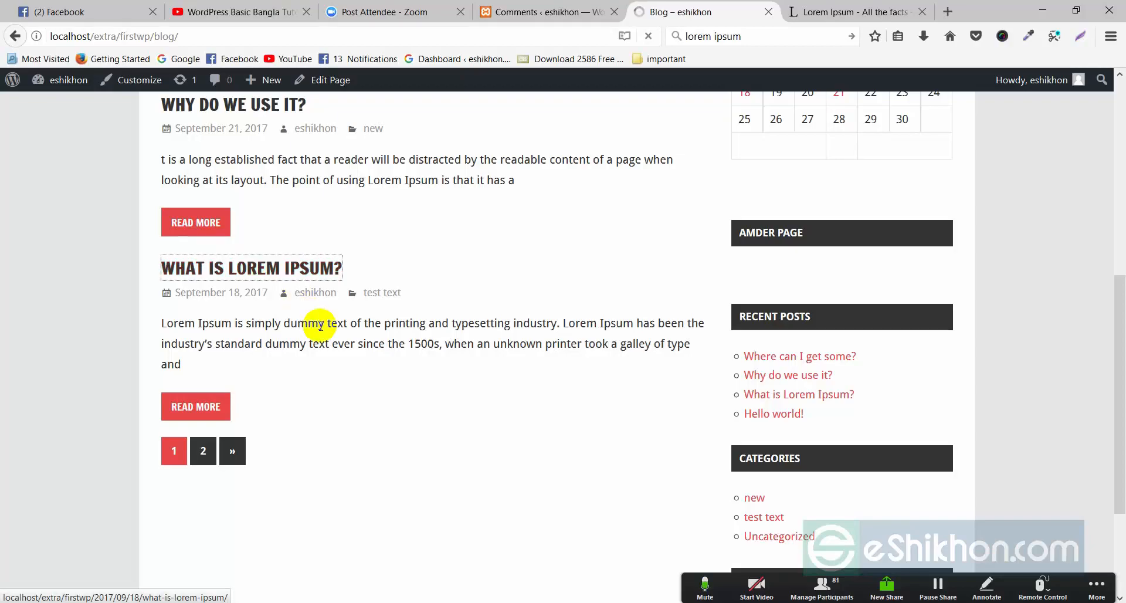
scroll(320, 320, down, 6)
click(208, 354)
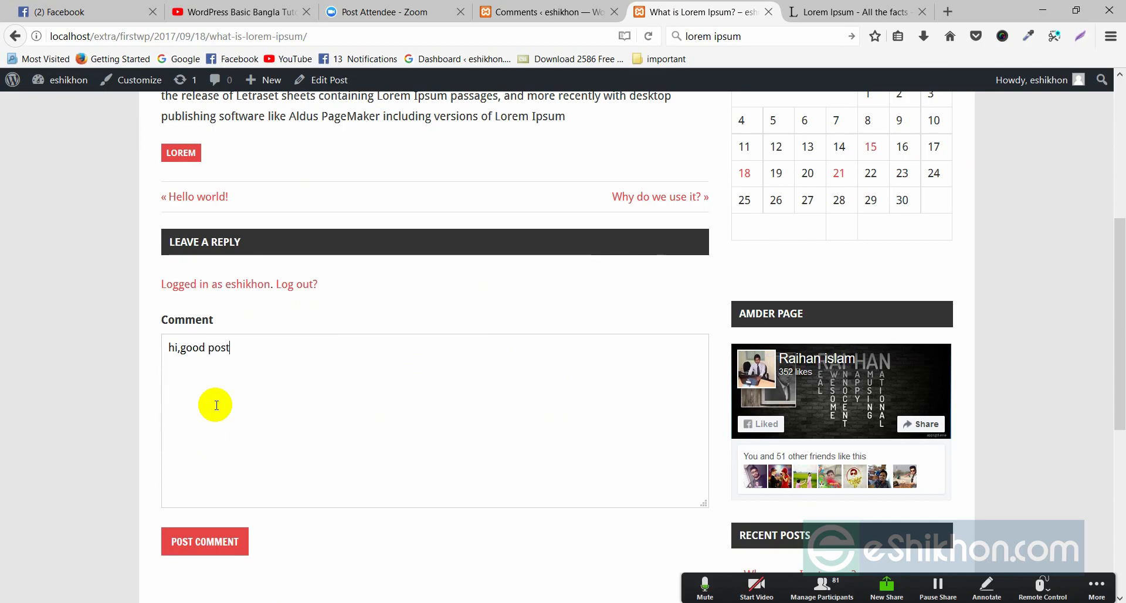
- Post the 'hi,good post' comment, then refresh the admin Comments list to find it
click(214, 537)
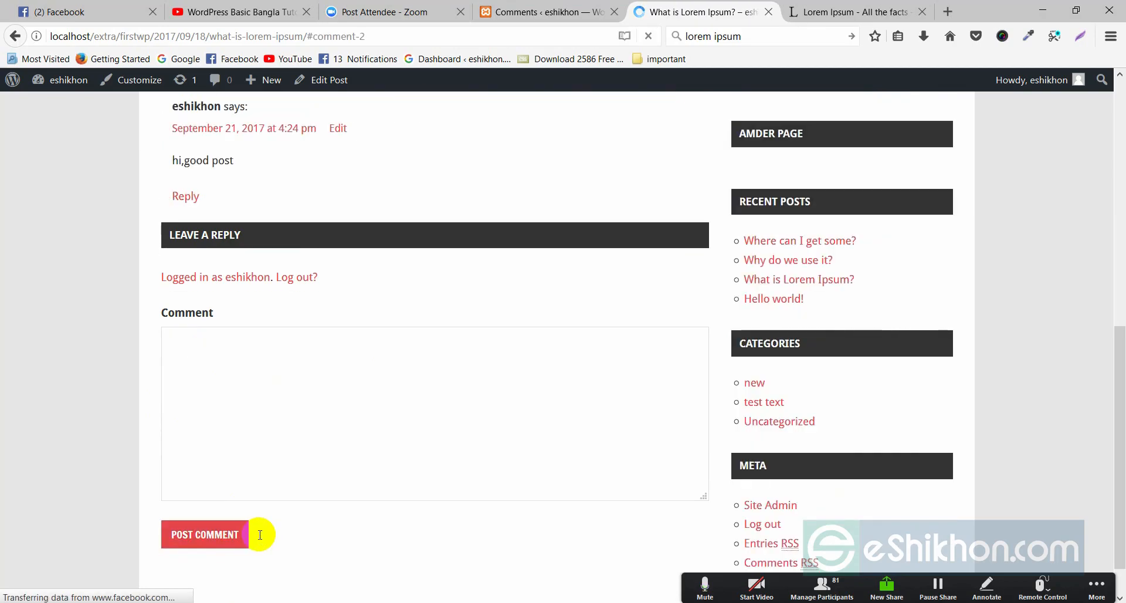
drag(177, 160, 233, 161)
scroll(237, 170, up, 3)
drag(173, 268, 273, 267)
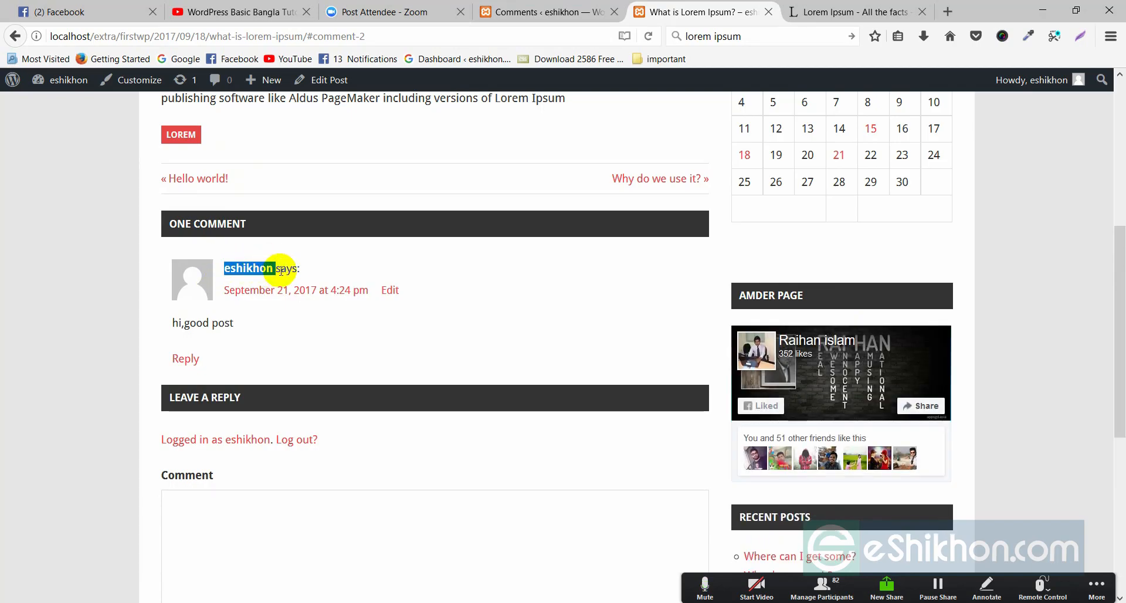
click(210, 328)
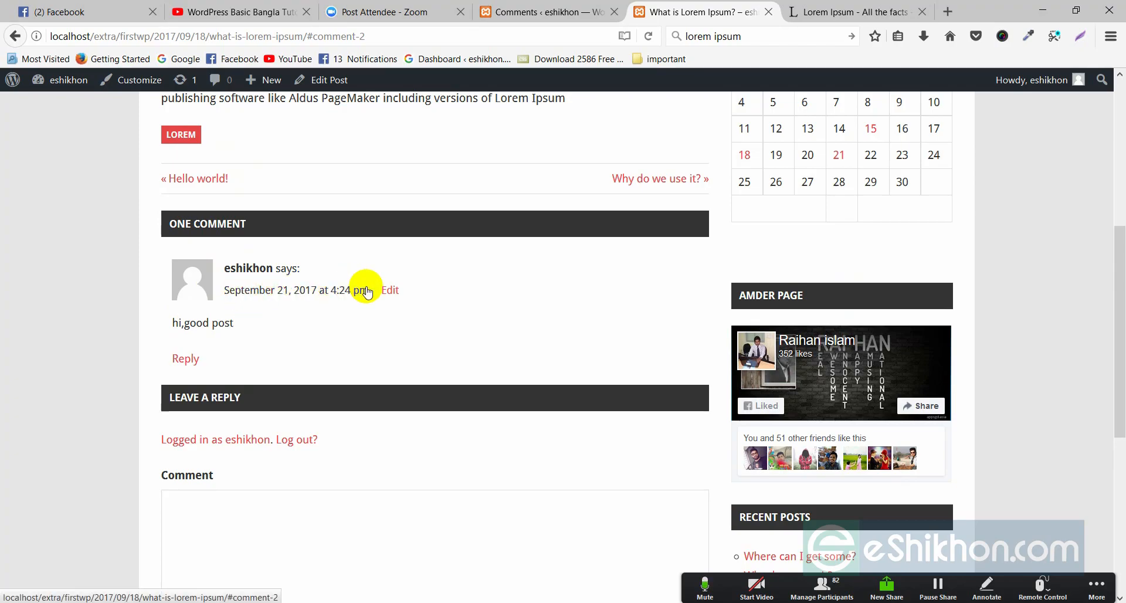
scroll(447, 352, up, 5)
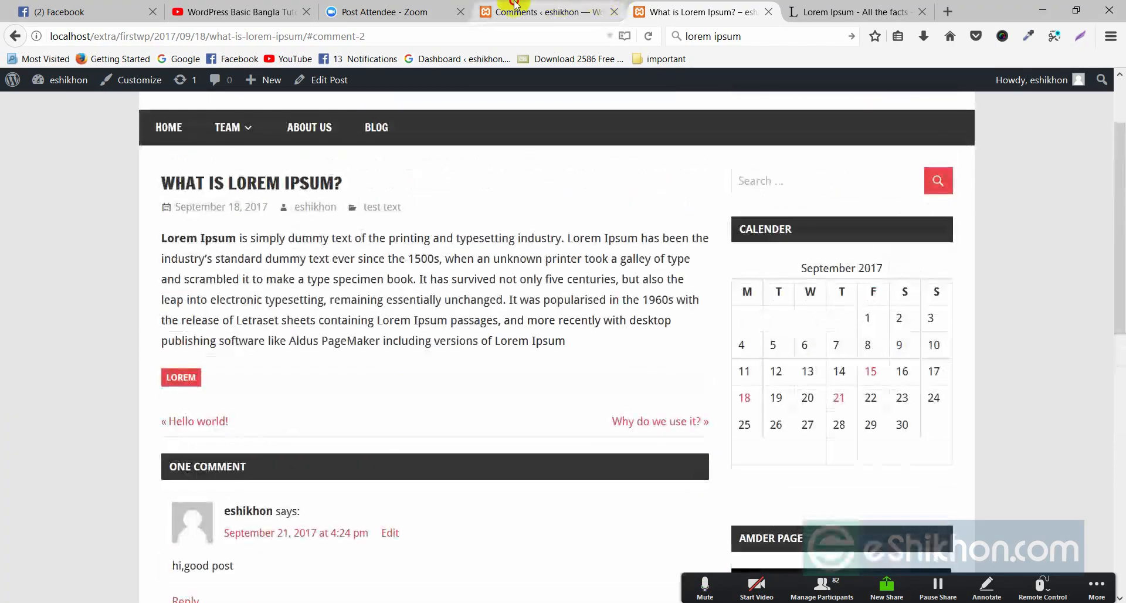
click(540, 12)
click(62, 229)
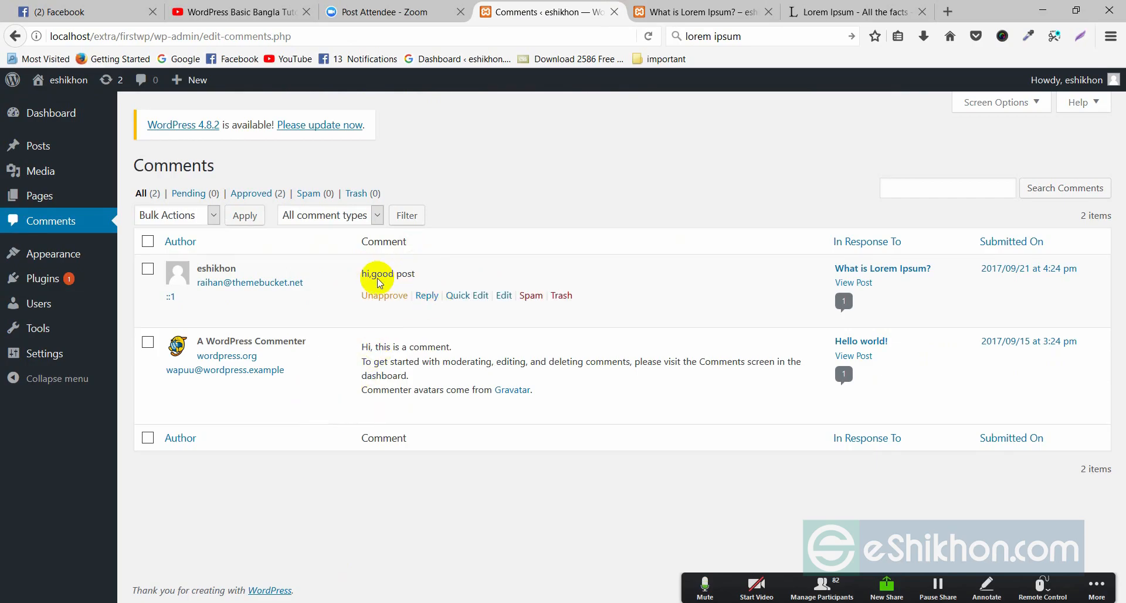
click(657, 12)
scroll(293, 375, down, 5)
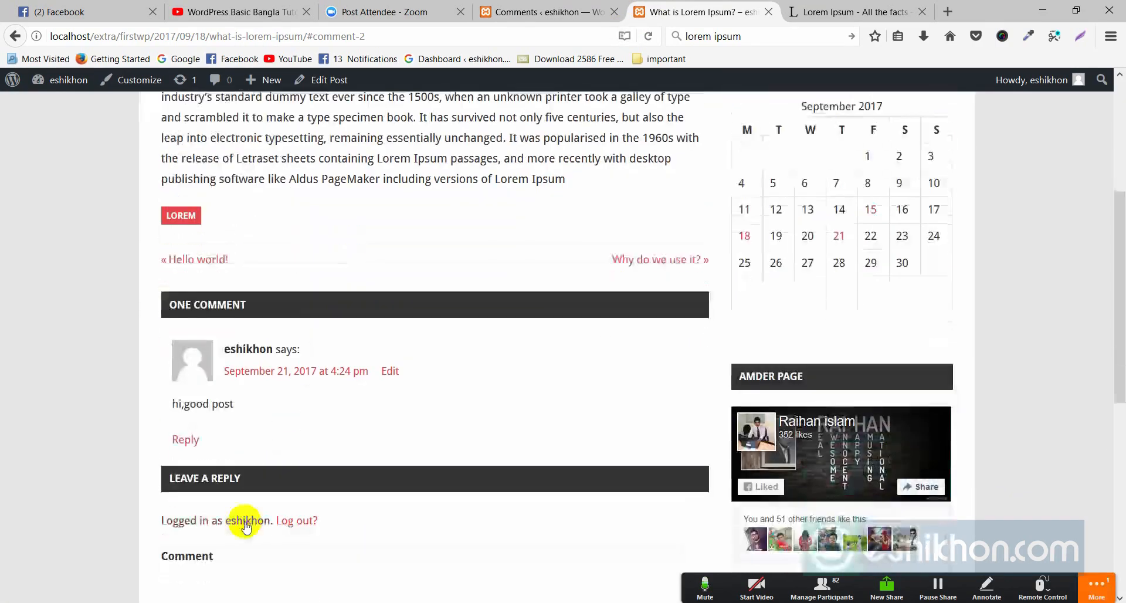
scroll(276, 252, up, 2)
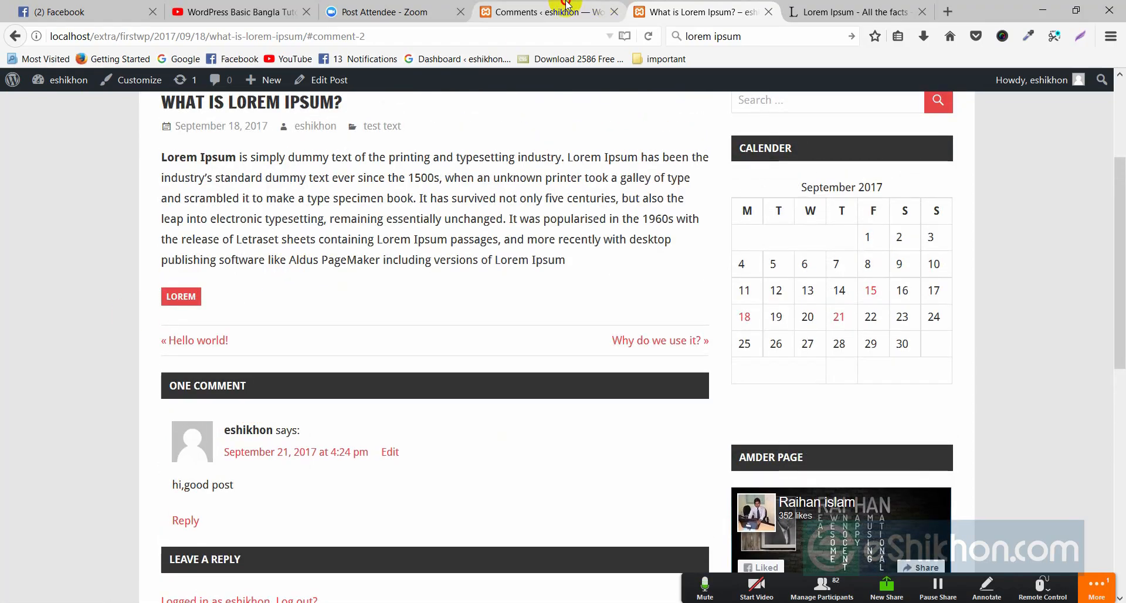
click(492, 11)
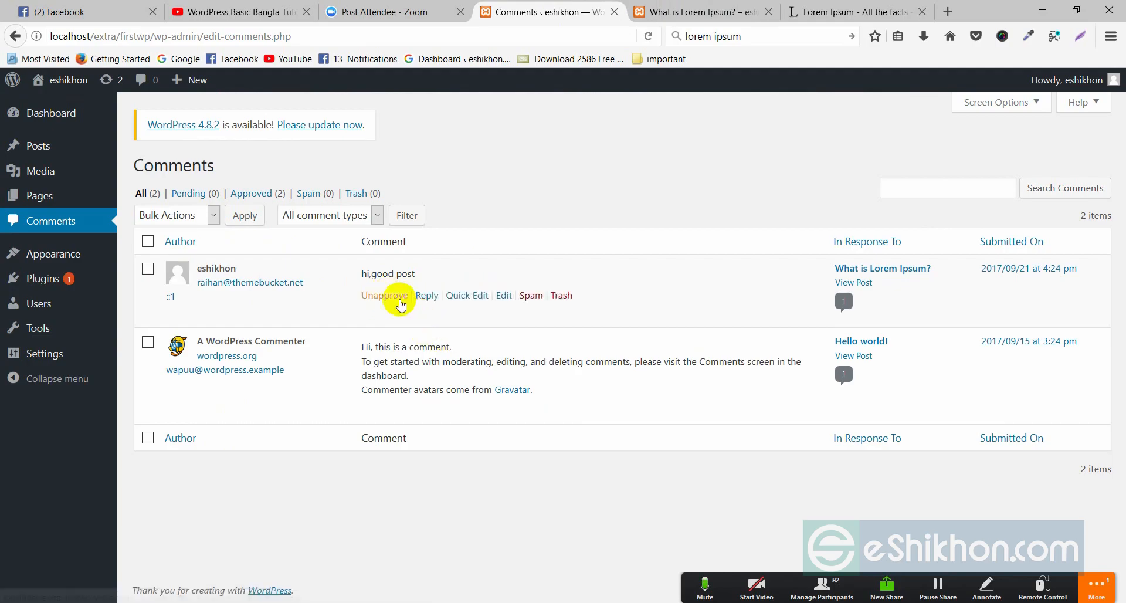
key(ctrl+Tab)
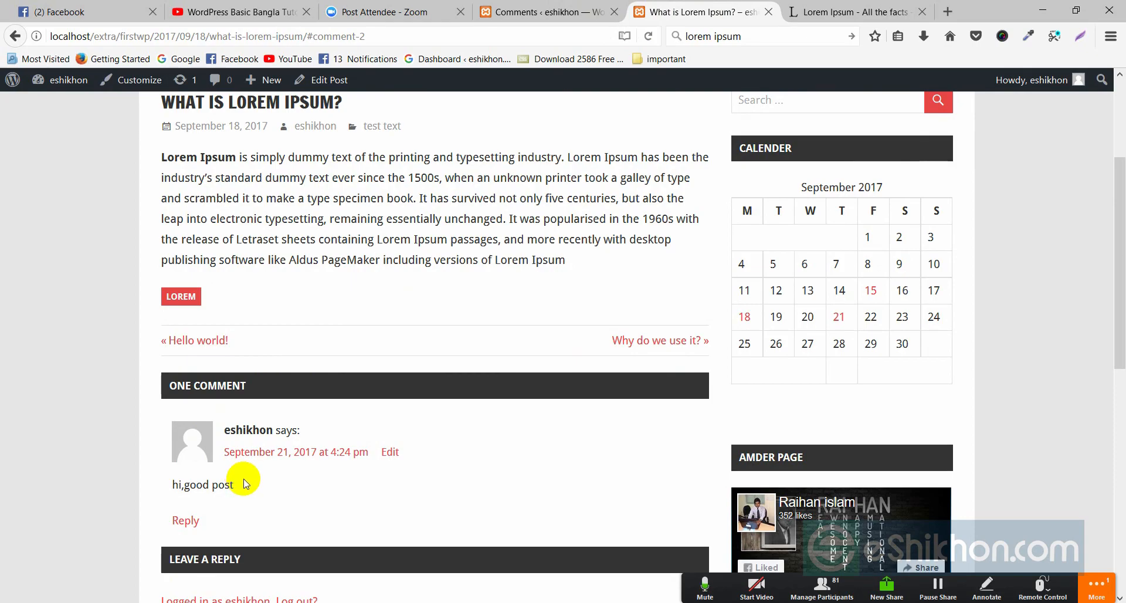
click(543, 12)
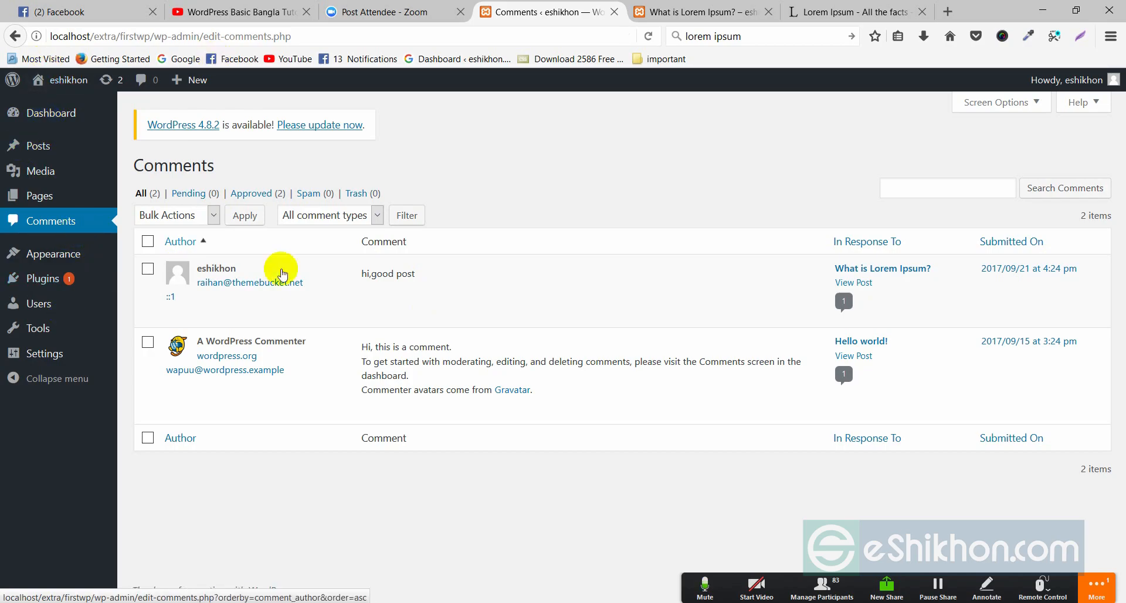
mouse_move(407, 311)
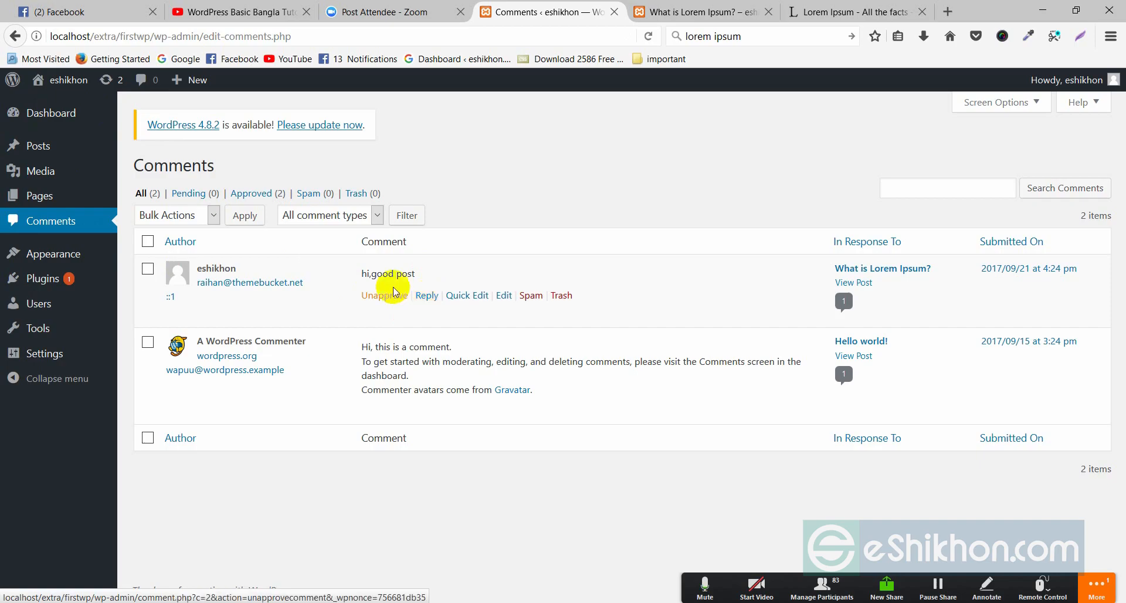
drag(355, 275, 404, 280)
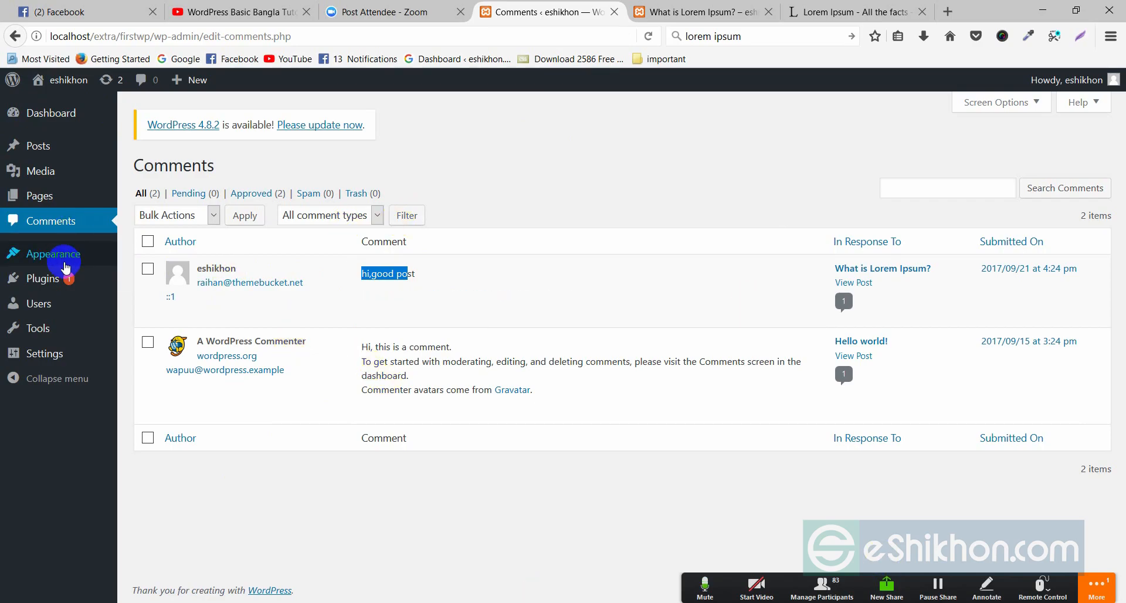
mouse_move(101, 256)
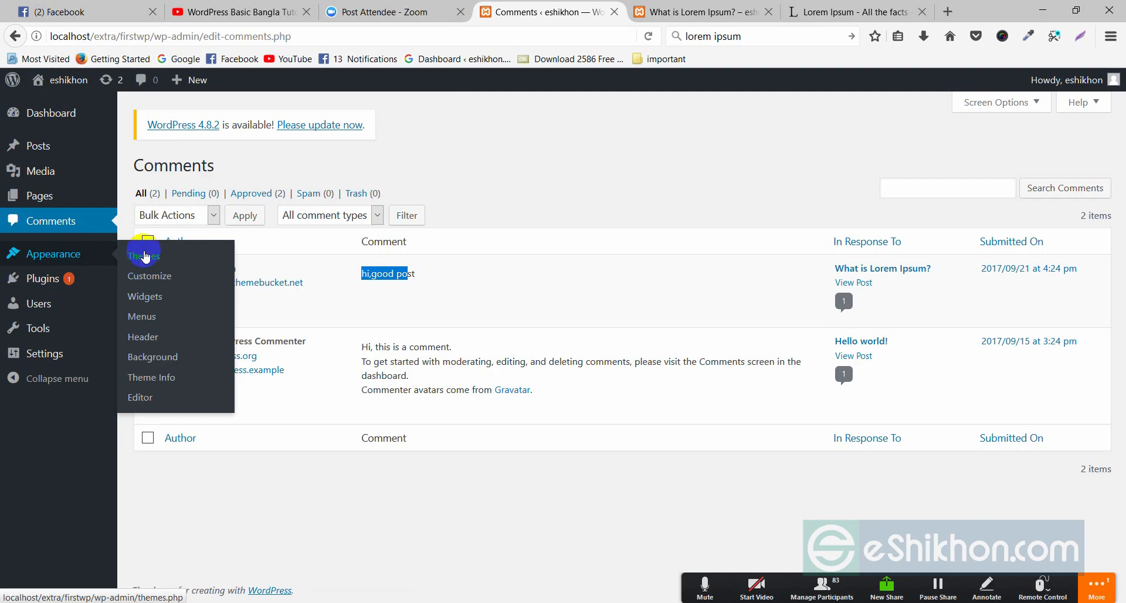
- Launch Appearance > Customize, reload the post tab, and return to the Customizer
click(162, 279)
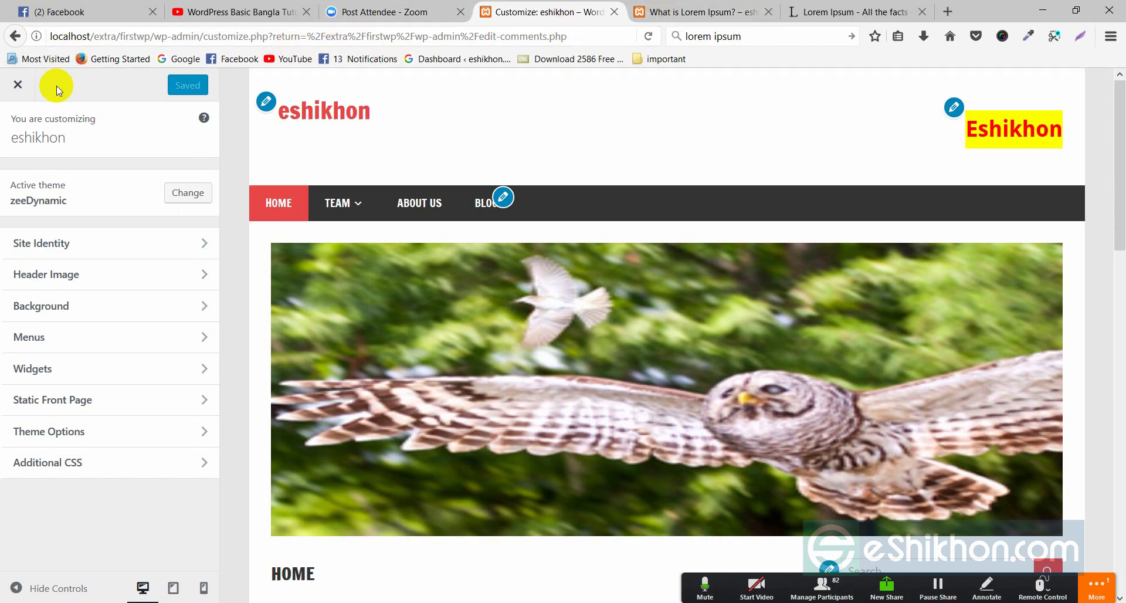
key(ctrl+Tab)
right_click(554, 170)
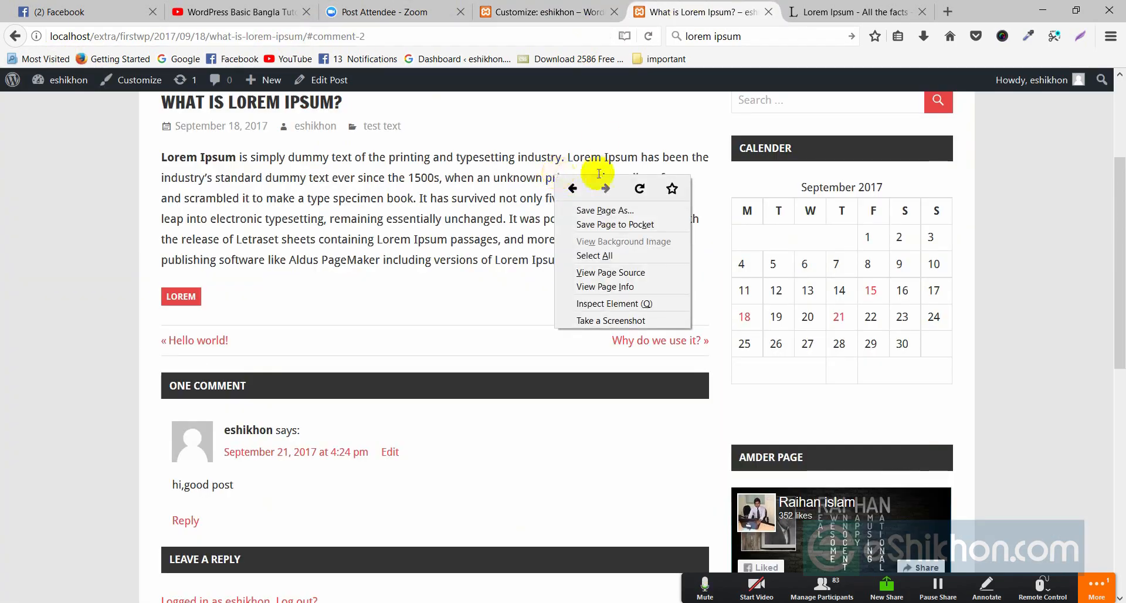
click(634, 185)
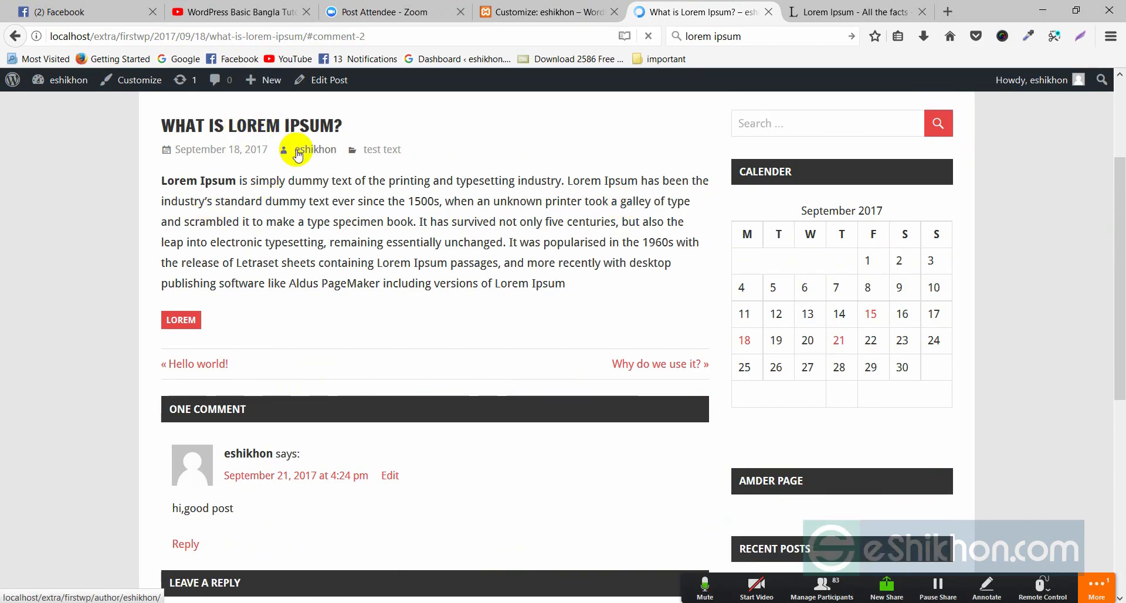
scroll(537, 254, up, 3)
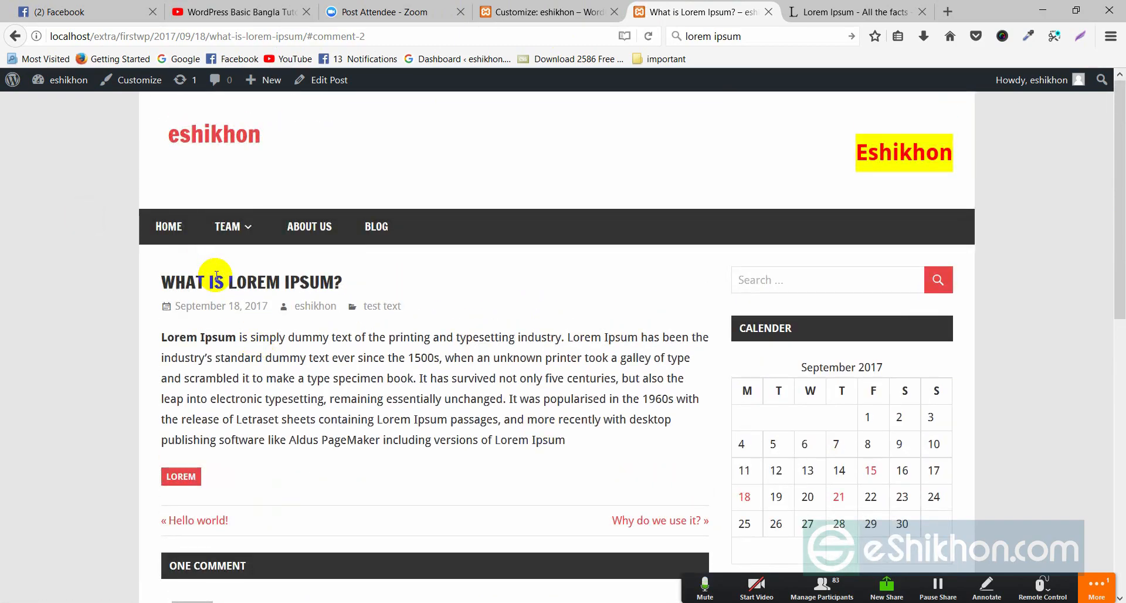
click(493, 12)
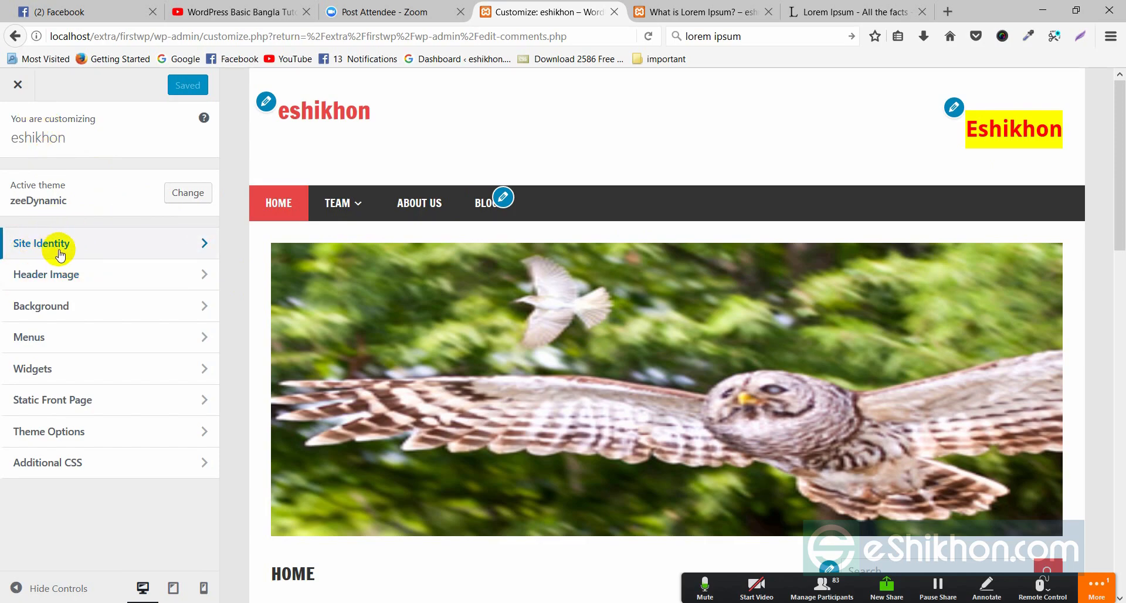
- Change the Site Identity title to 'eshikhon traning' and Save & Publish it
click(204, 245)
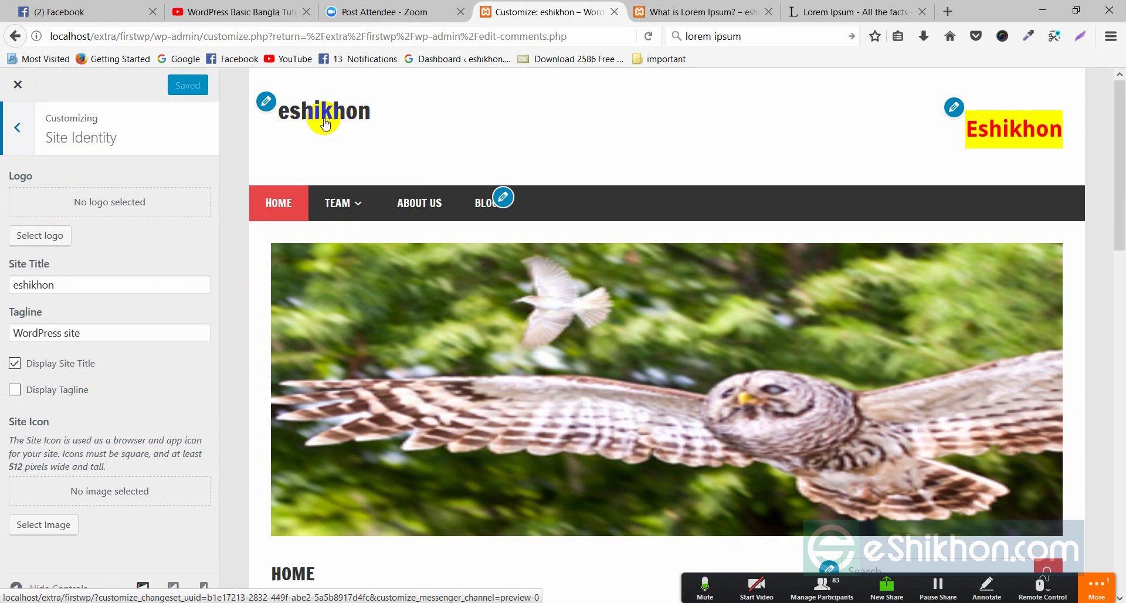
drag(55, 284, 11, 284)
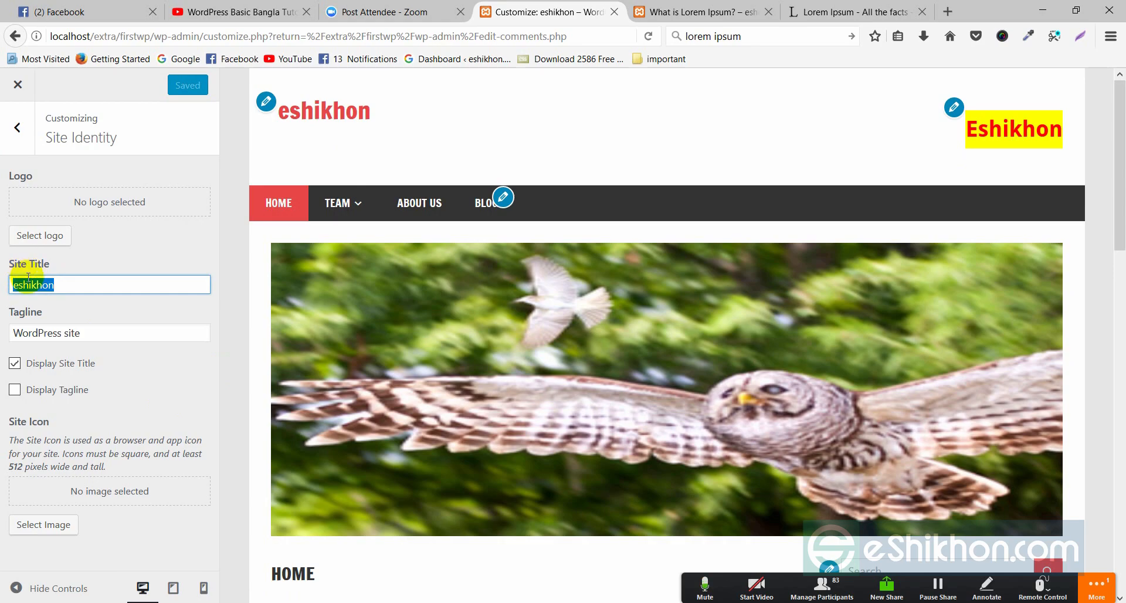
drag(82, 332, 18, 340)
click(53, 285)
click(78, 337)
click(57, 285)
text(tranin)
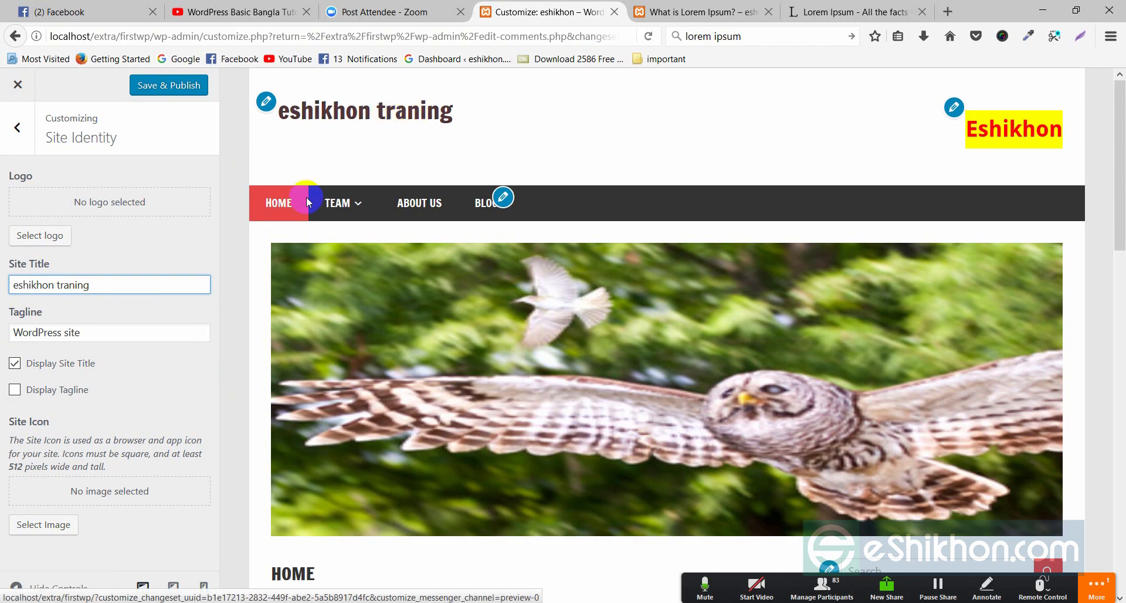
text(g )
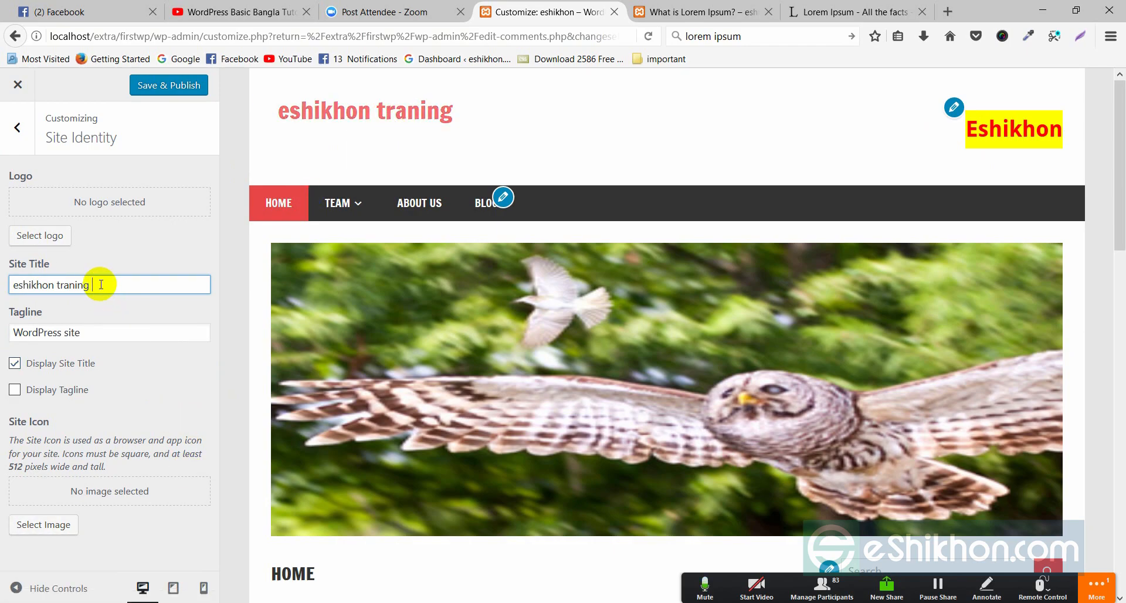
text(center)
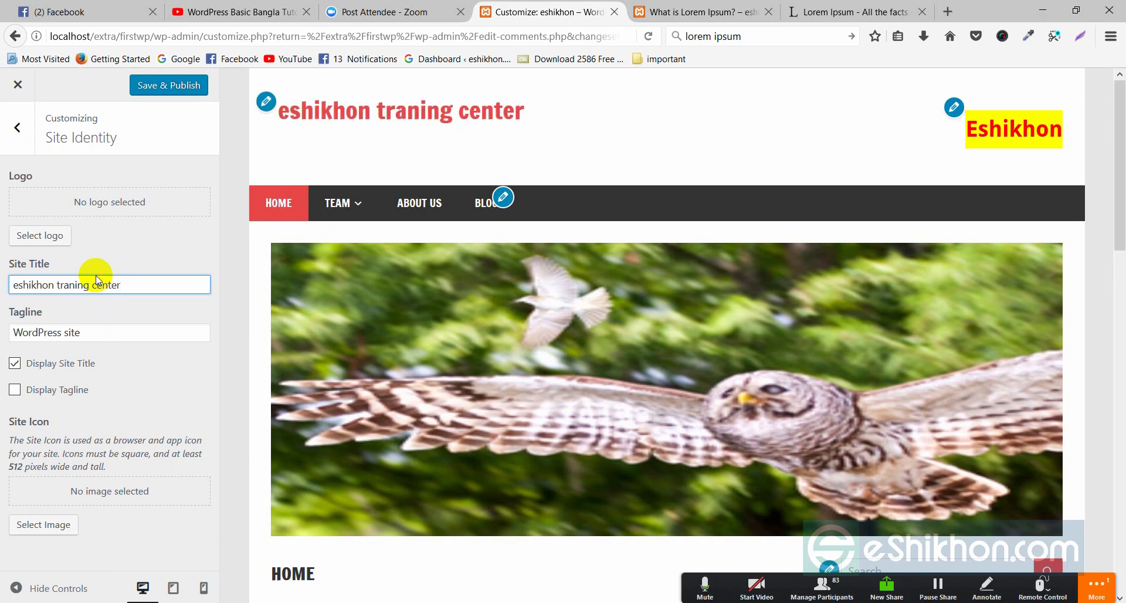
key(BackSpace)
key(BackSpace)
key(BackSpace)
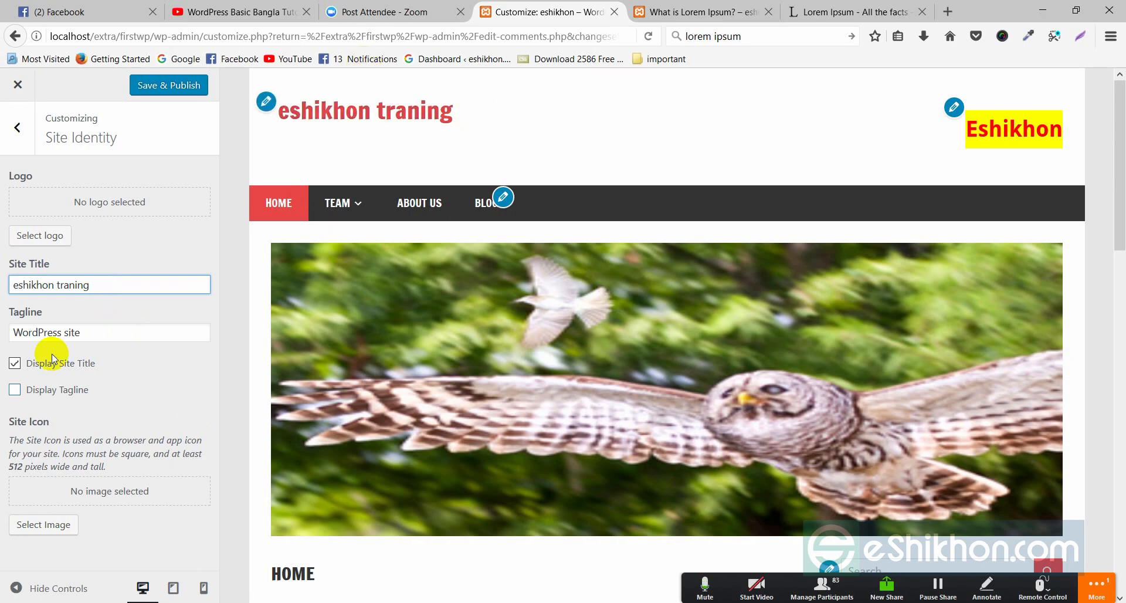
click(174, 89)
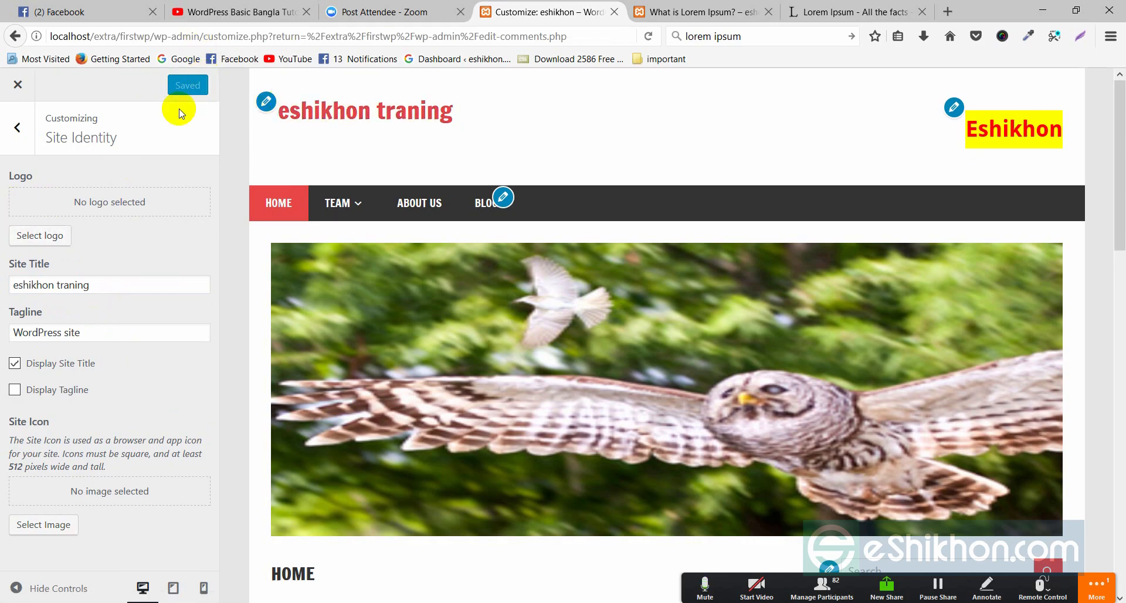
- Enable Display Site Title and Display Tagline so 'WordPress site' appears under the title
triple_click(117, 286)
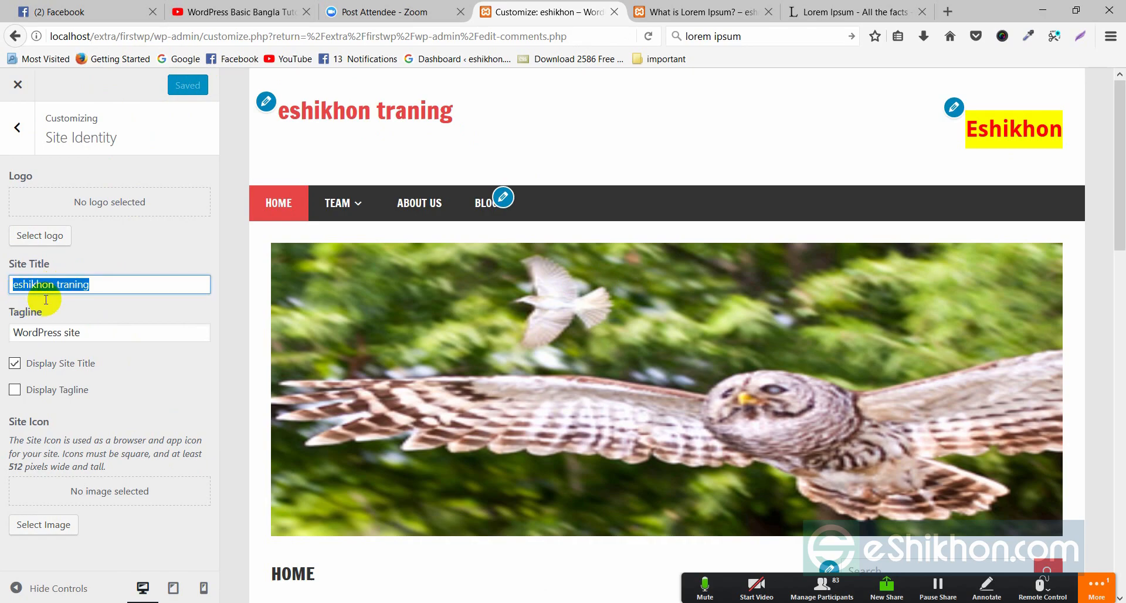
drag(90, 332, 22, 334)
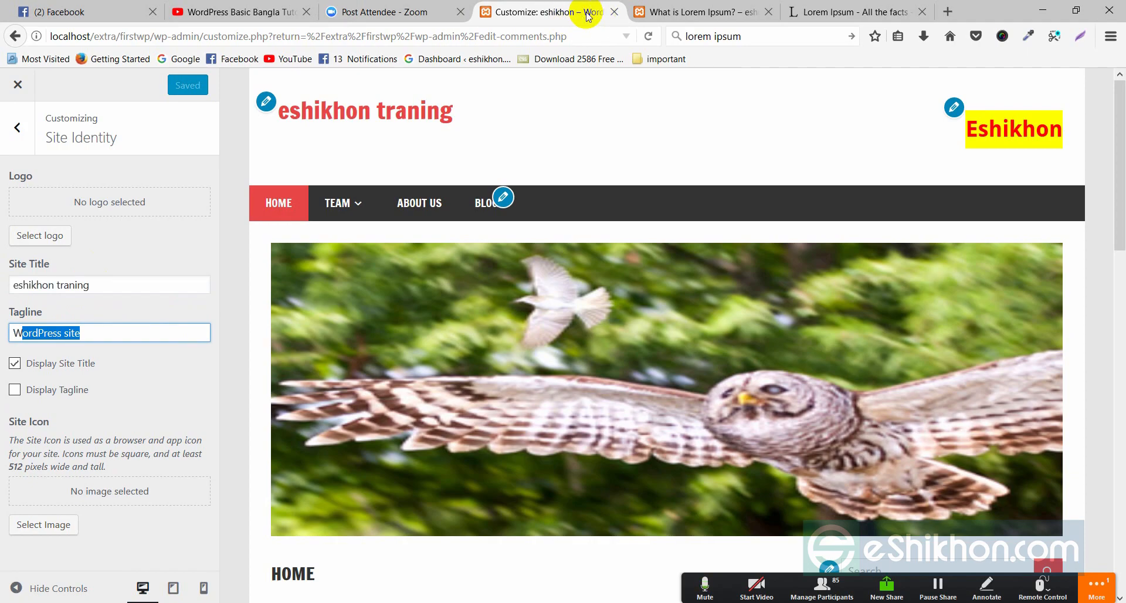
click(143, 366)
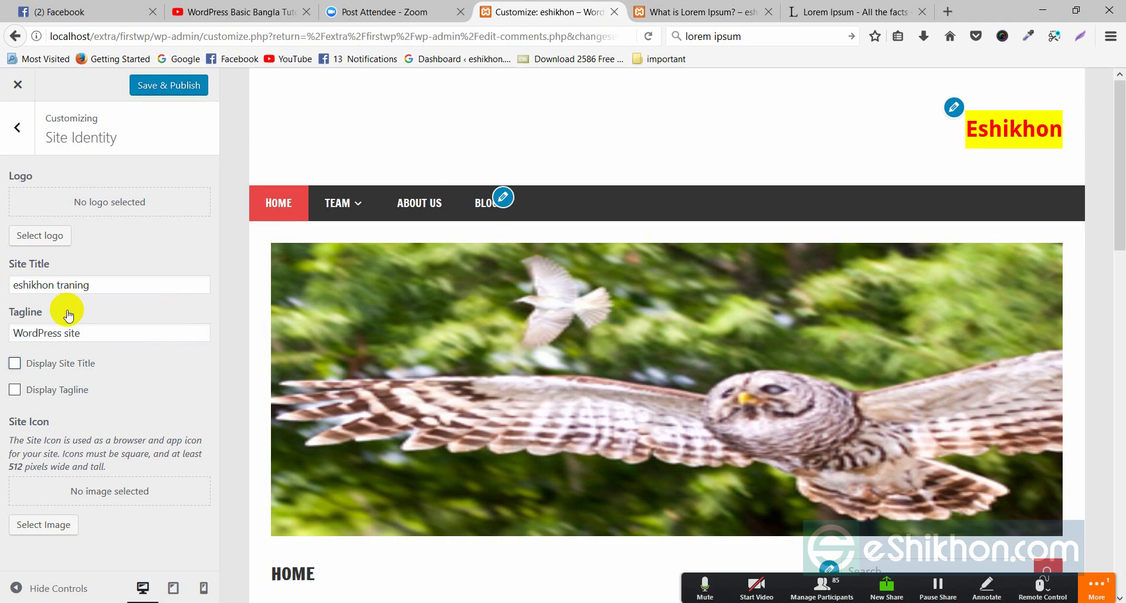
click(55, 367)
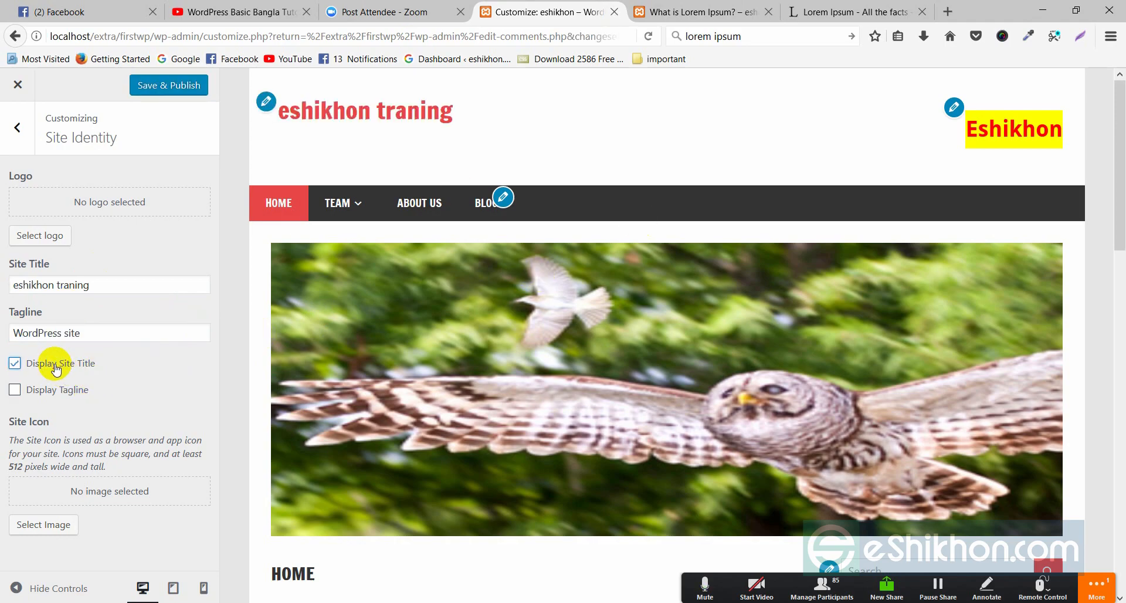
click(14, 364)
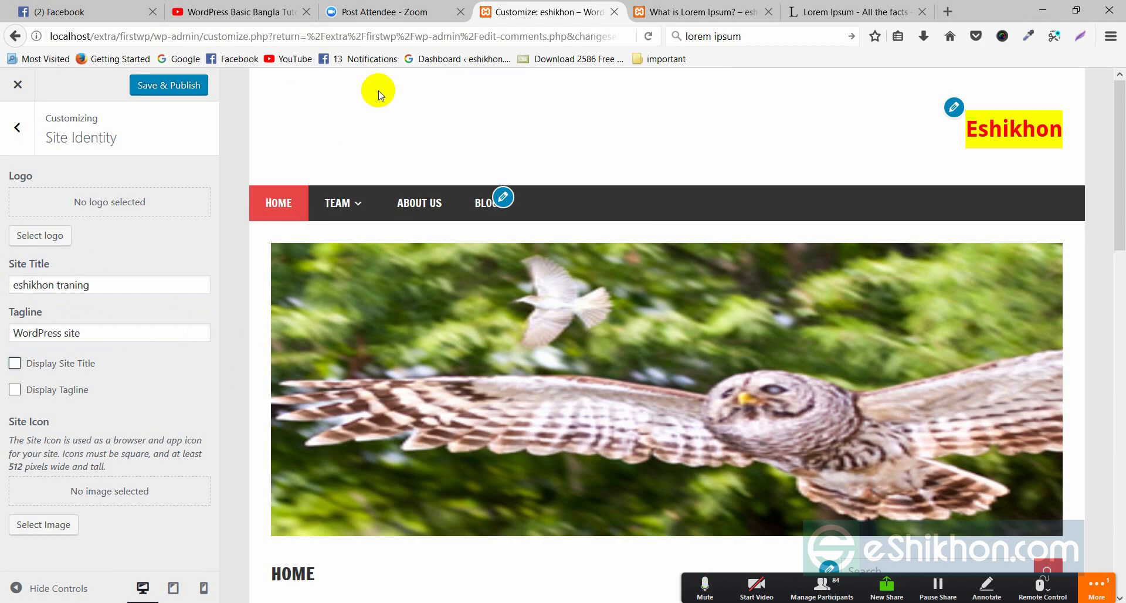
click(15, 363)
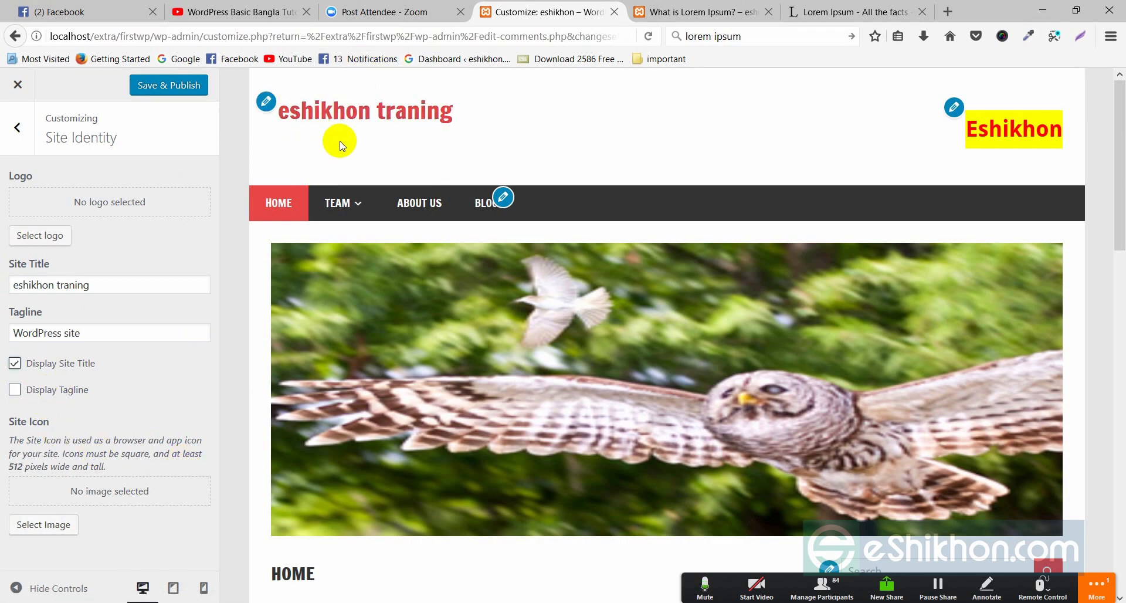
click(14, 390)
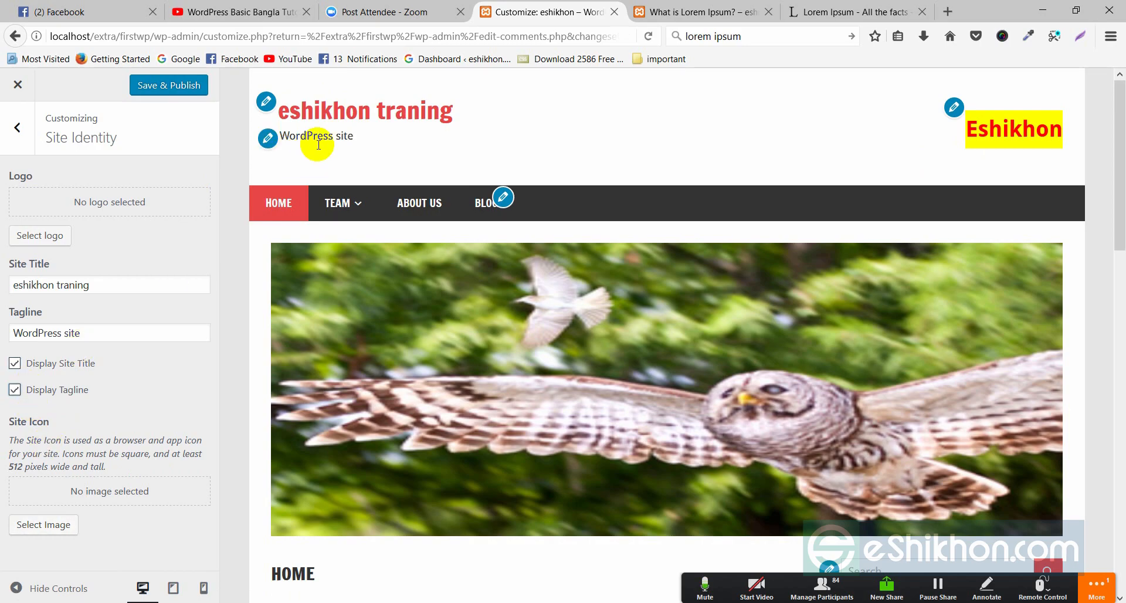
drag(359, 135, 305, 136)
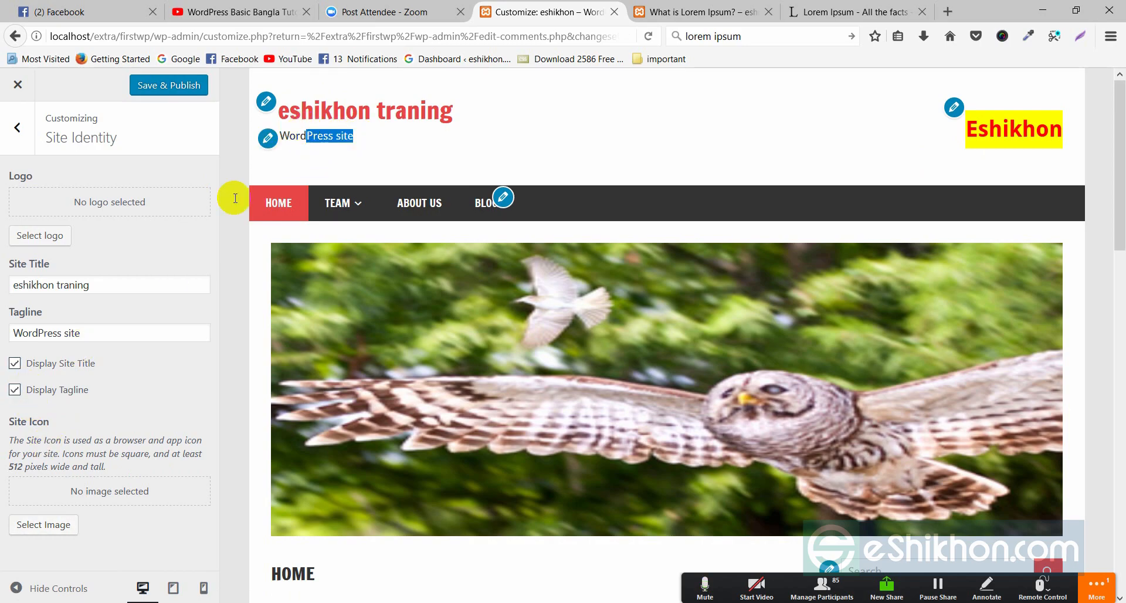
click(47, 333)
drag(72, 331, 13, 332)
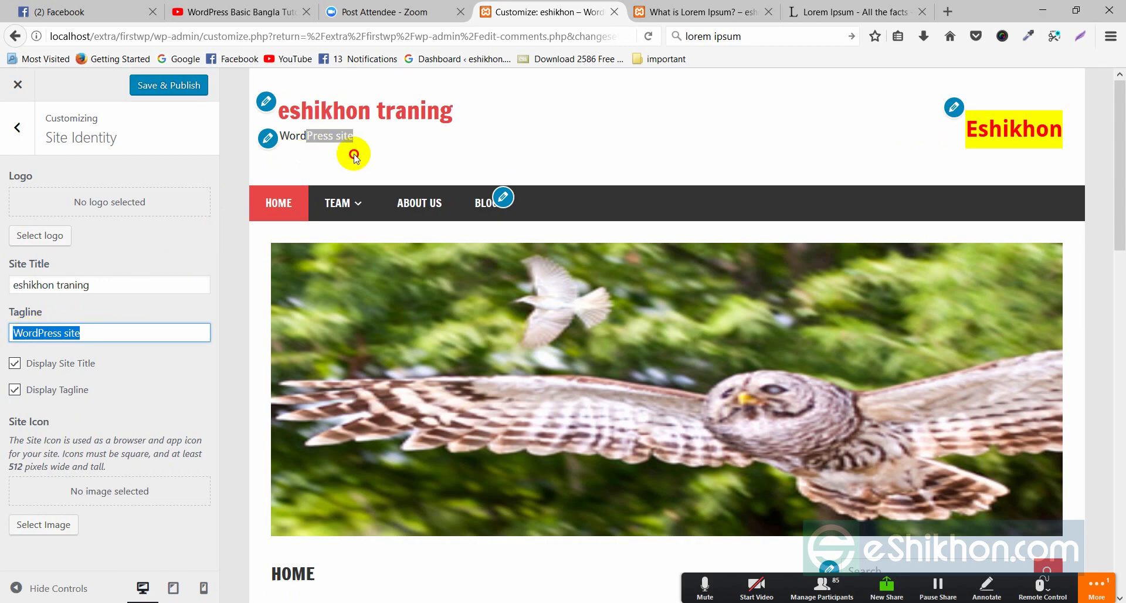
click(343, 137)
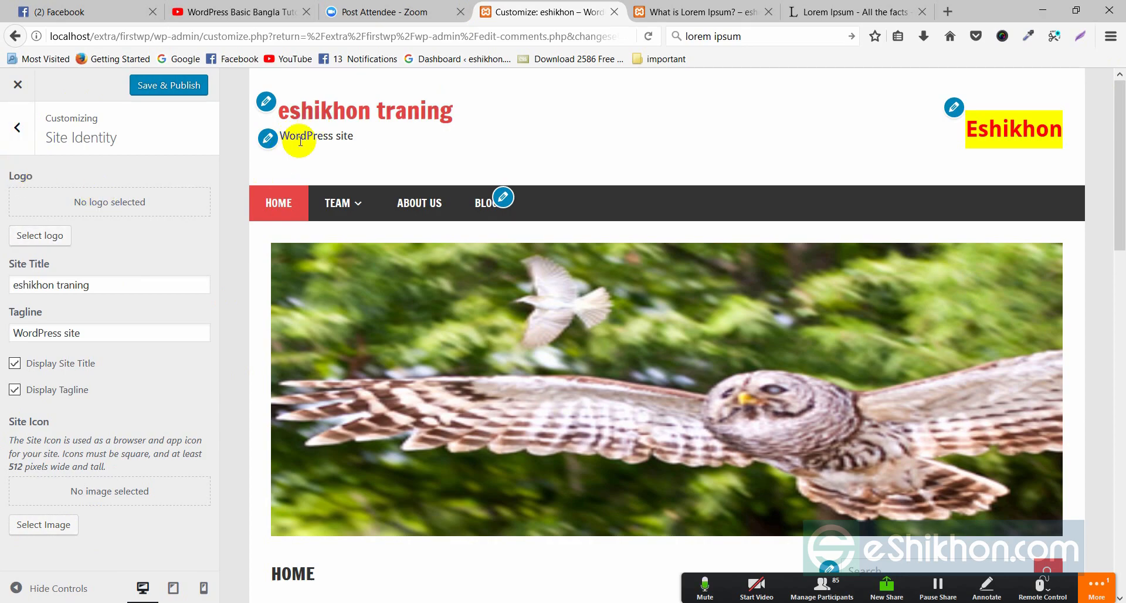
- Open the Header Image settings and screenshot the current site header area
click(17, 120)
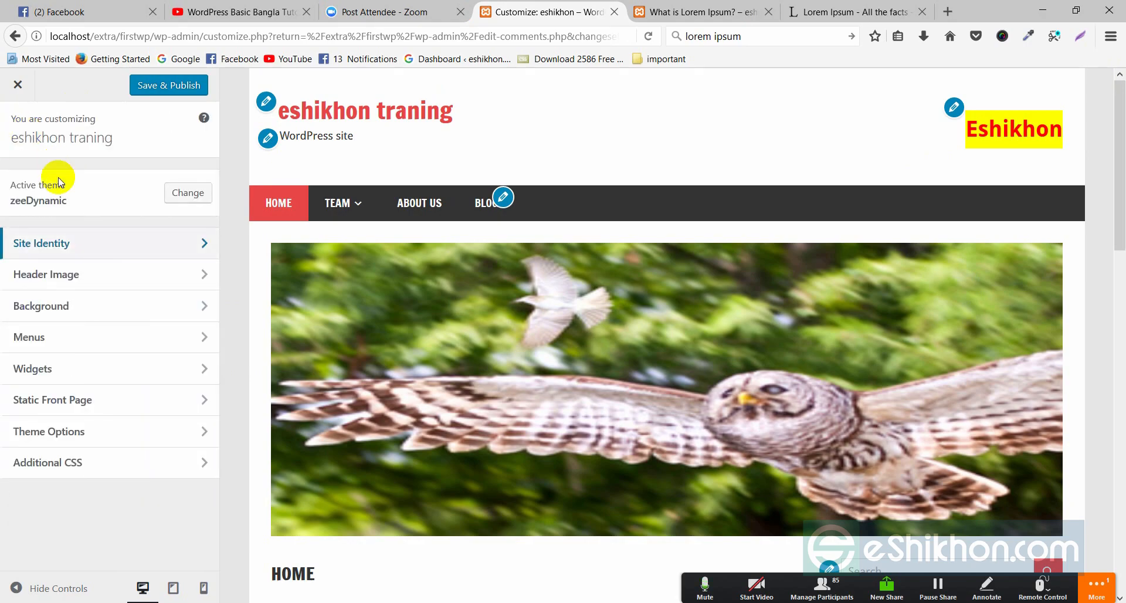
click(203, 274)
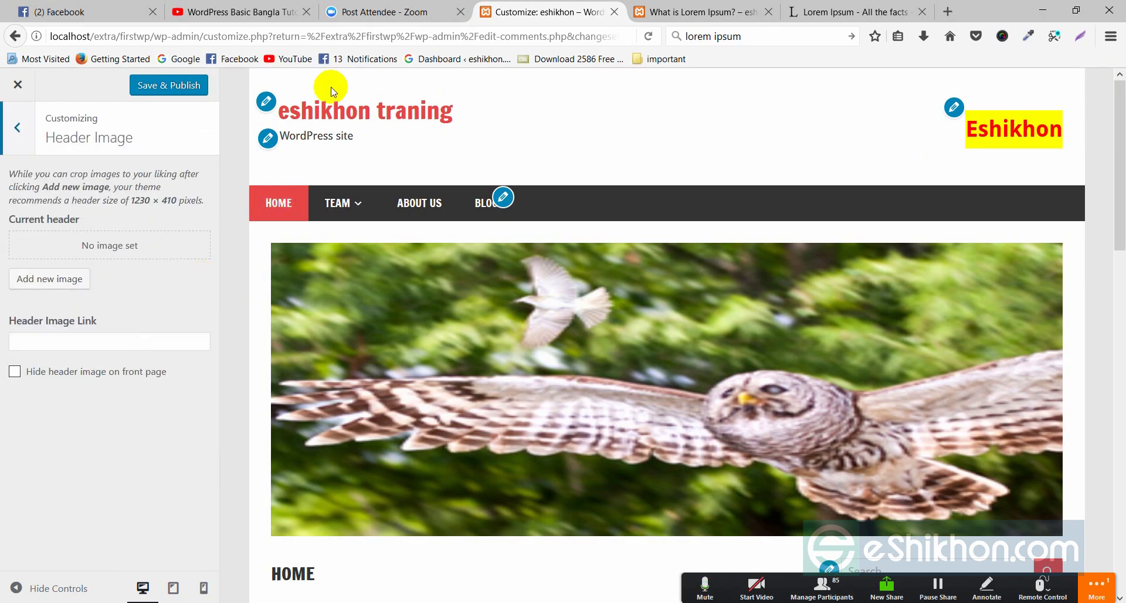
click(1079, 36)
mouse_move(251, 67)
mouse_down()
mouse_move(565, 136)
mouse_move(1084, 186)
mouse_up()
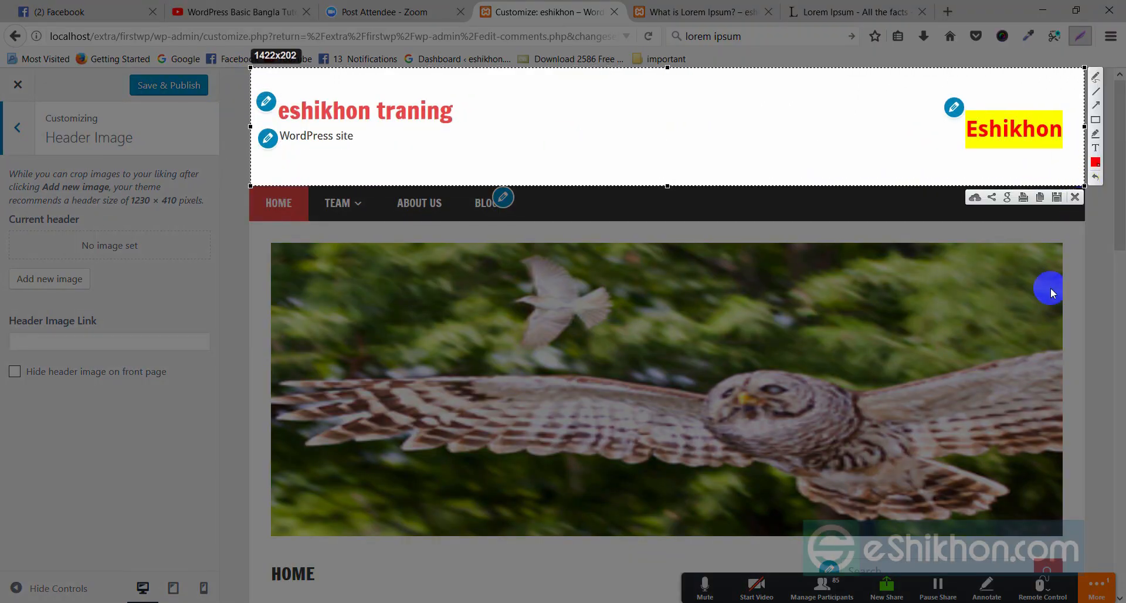
click(1074, 197)
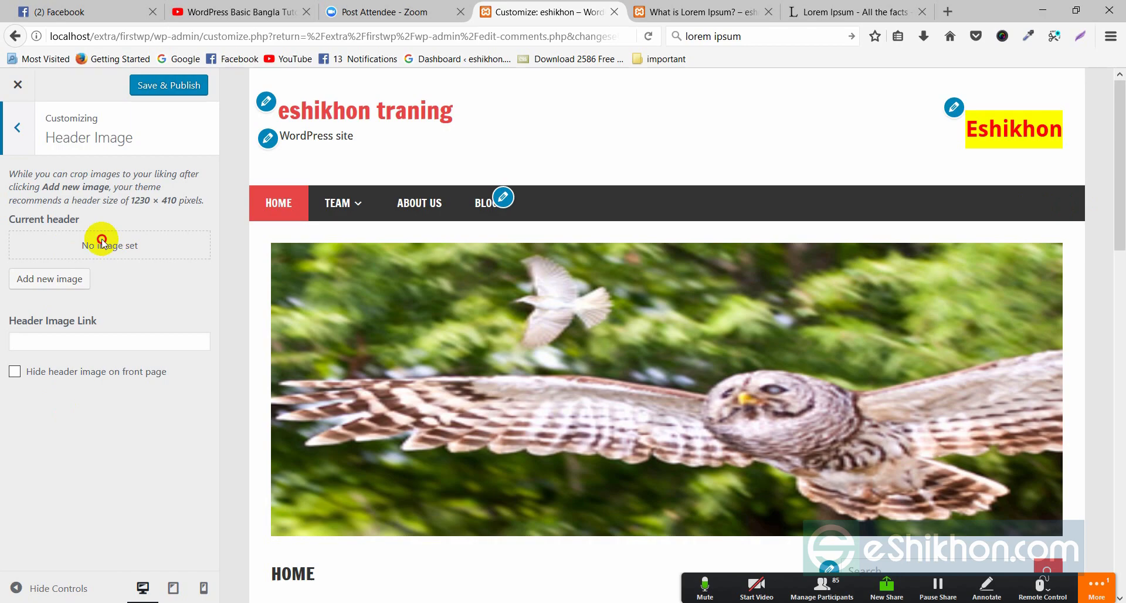
- Add owl3.jpg as the header image, cropped to the owl's middle band
click(58, 280)
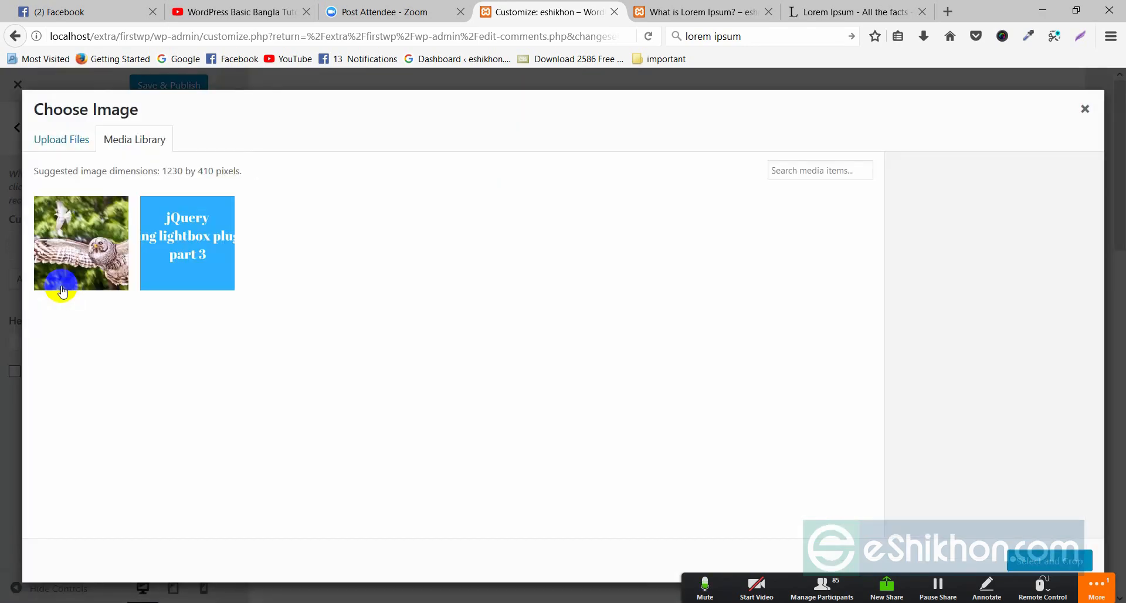
click(94, 249)
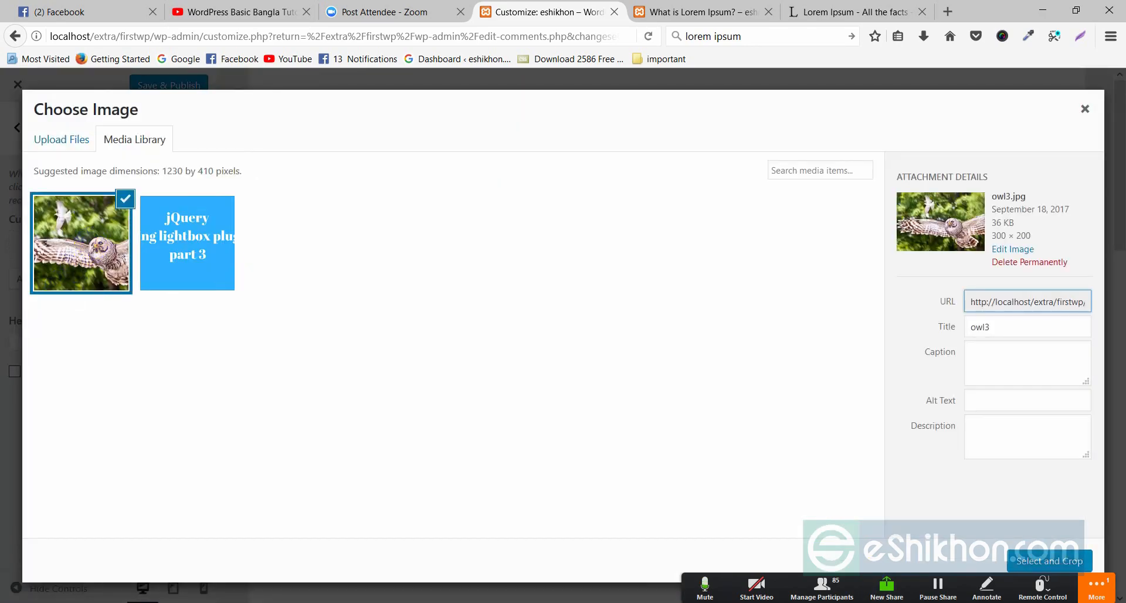
click(1034, 562)
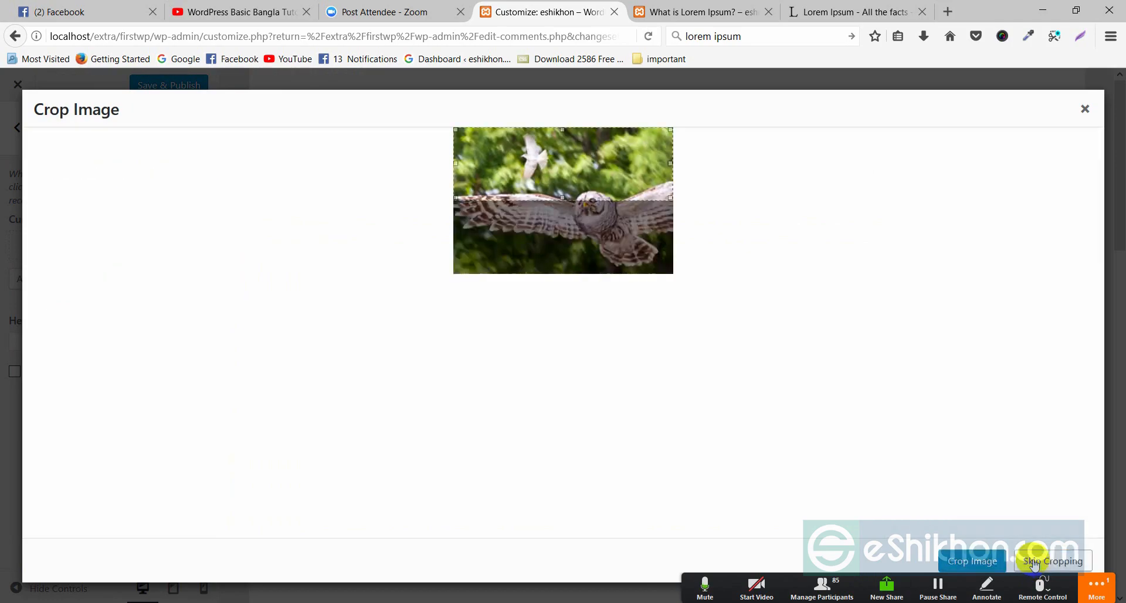
drag(557, 167, 535, 200)
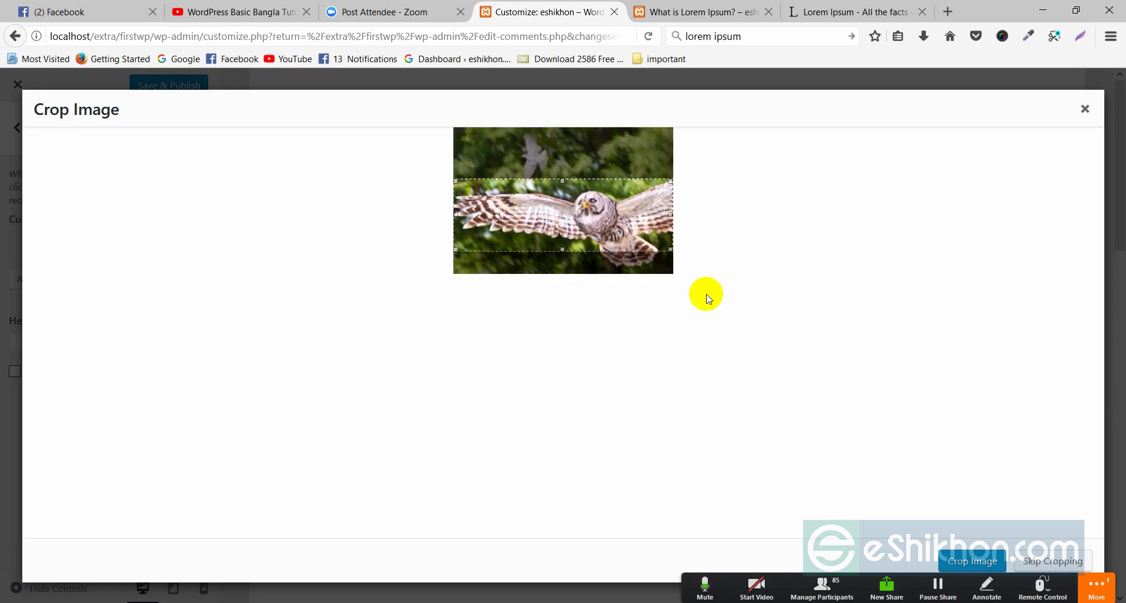
click(973, 561)
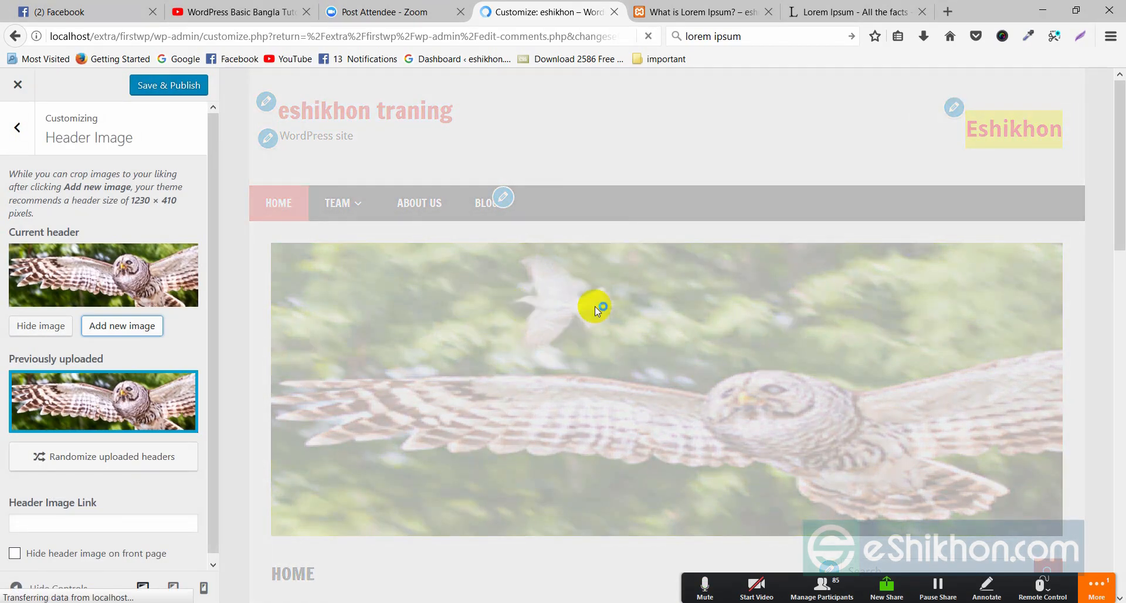
scroll(573, 381, down, 9)
scroll(553, 389, up, 8)
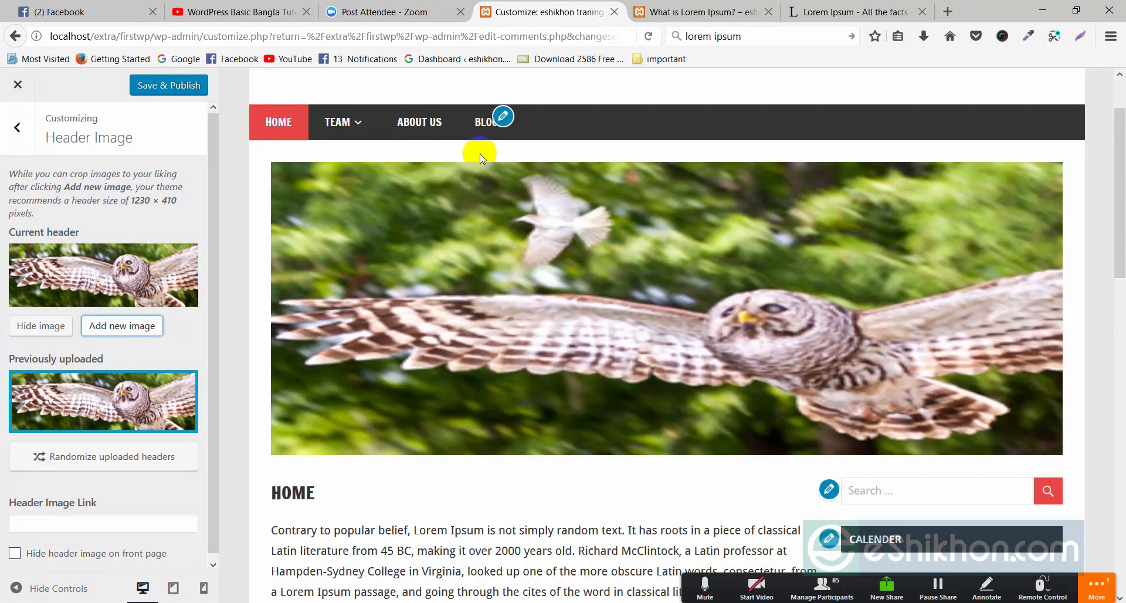
scroll(516, 203, up, 3)
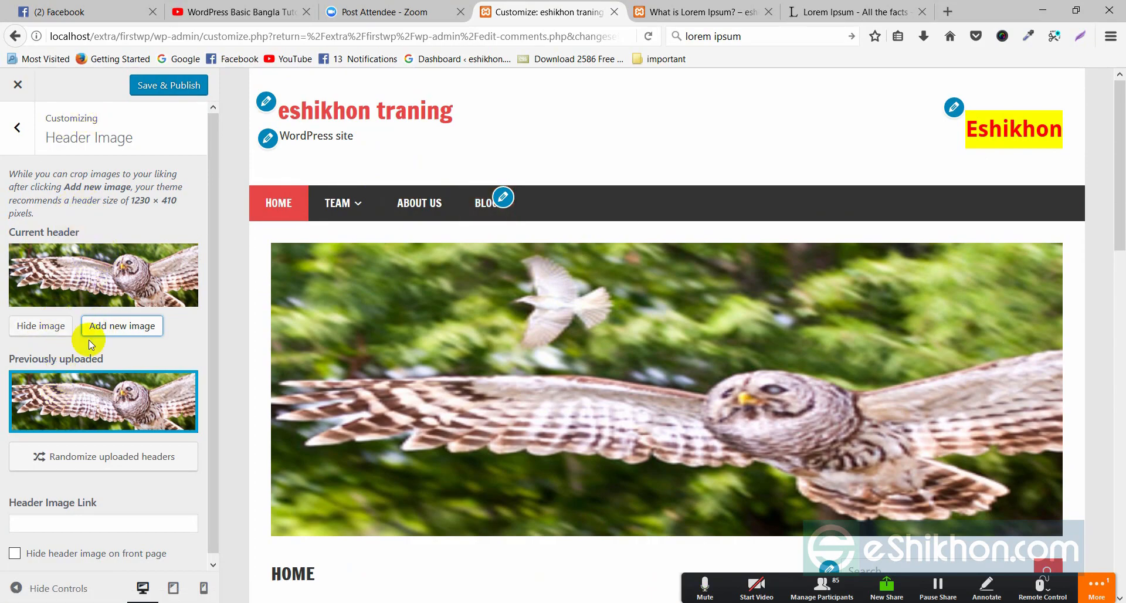
scroll(110, 414, down, 1)
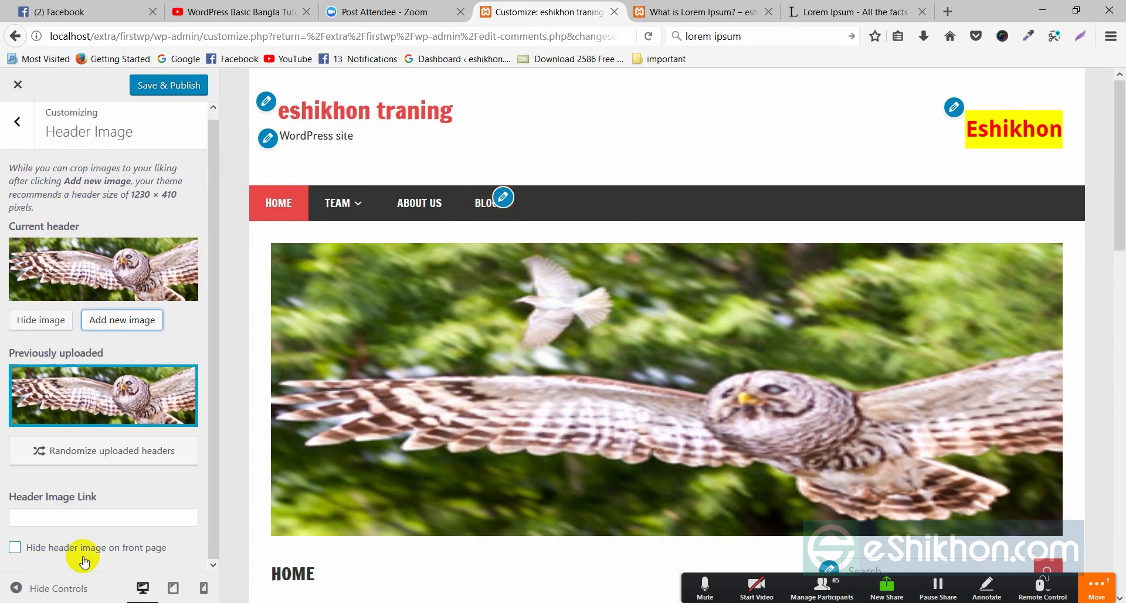
- Publish the owl header and reload the 'What is Lorem Ipsum?' post to see it
click(167, 85)
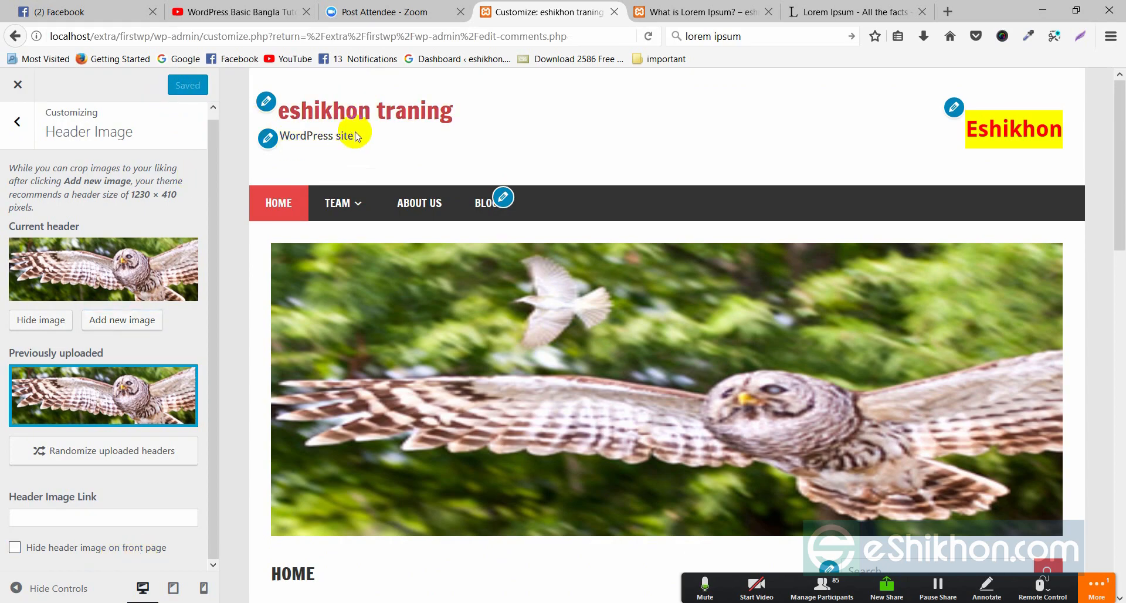
scroll(410, 351, down, 6)
scroll(440, 399, up, 6)
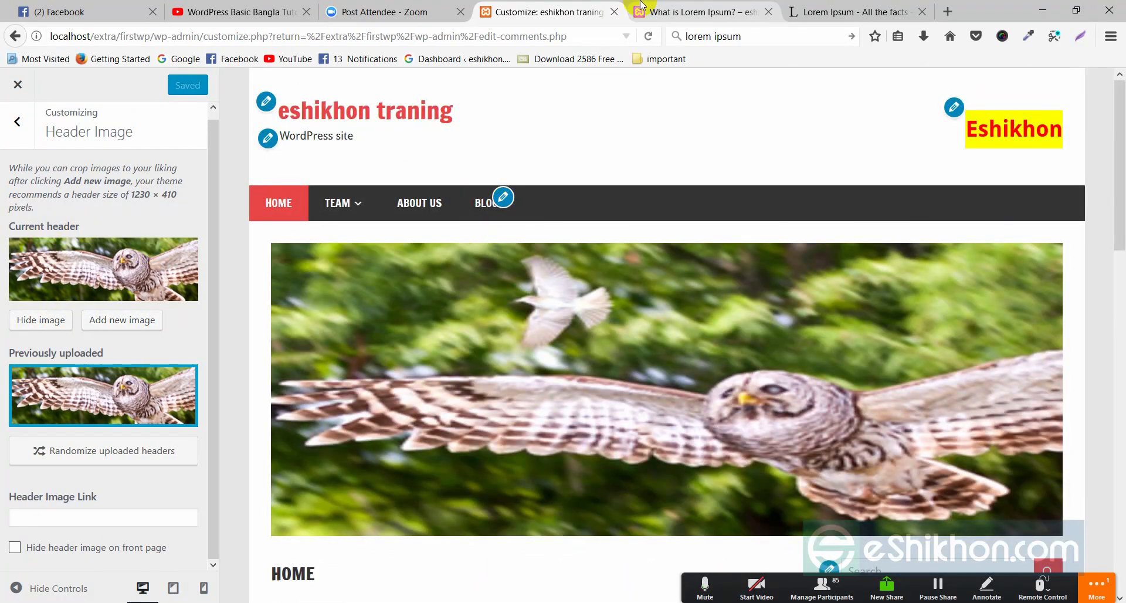
click(661, 10)
right_click(499, 102)
click(589, 117)
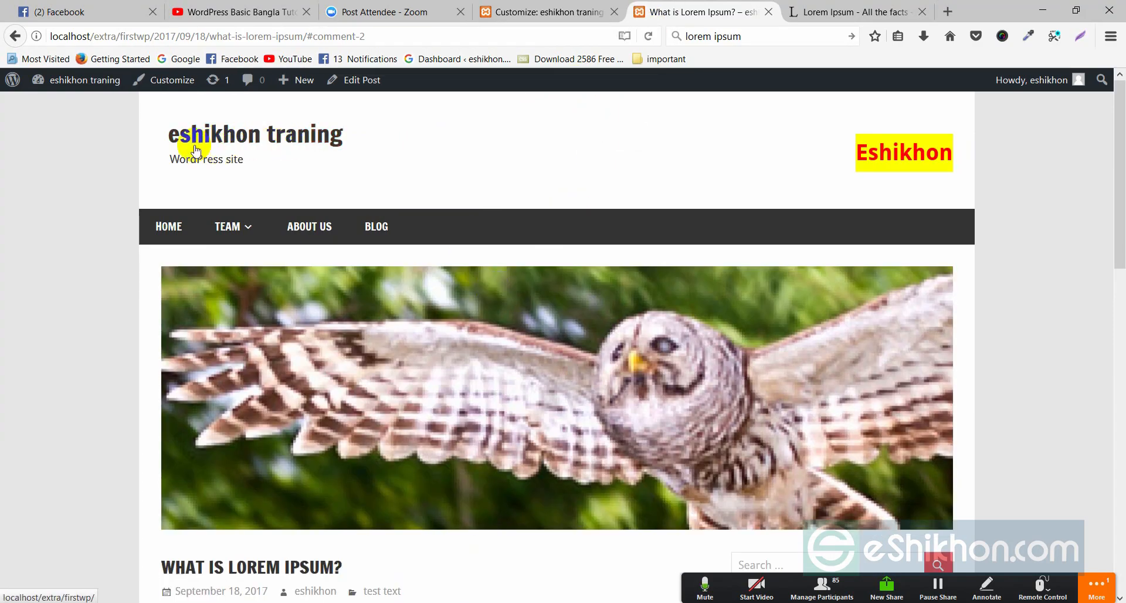
scroll(323, 252, down, 5)
scroll(324, 253, up, 2)
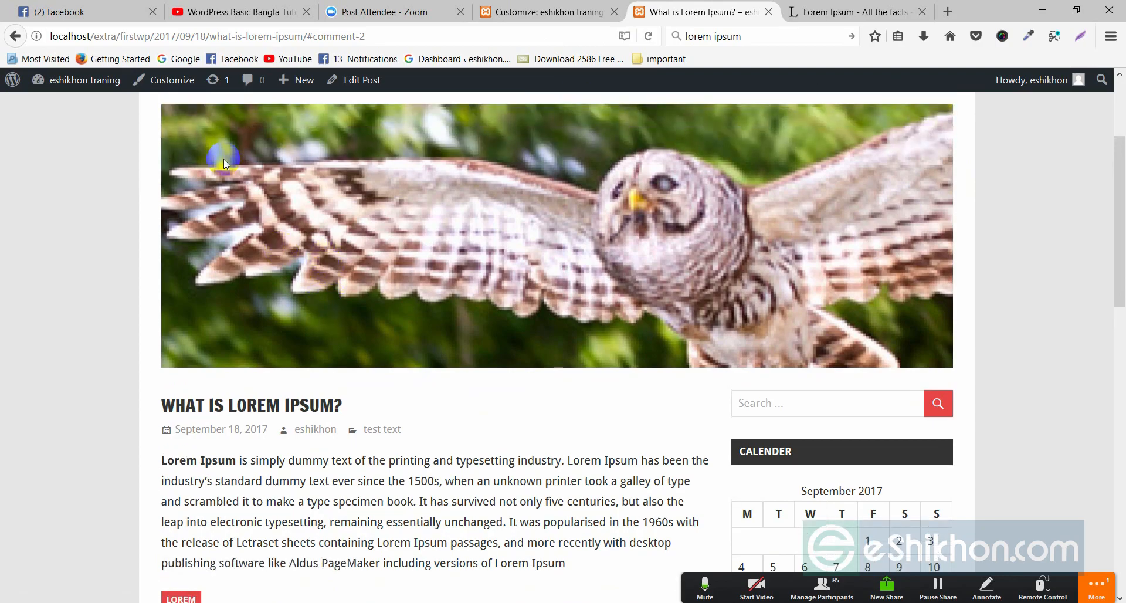
scroll(180, 147, up, 2)
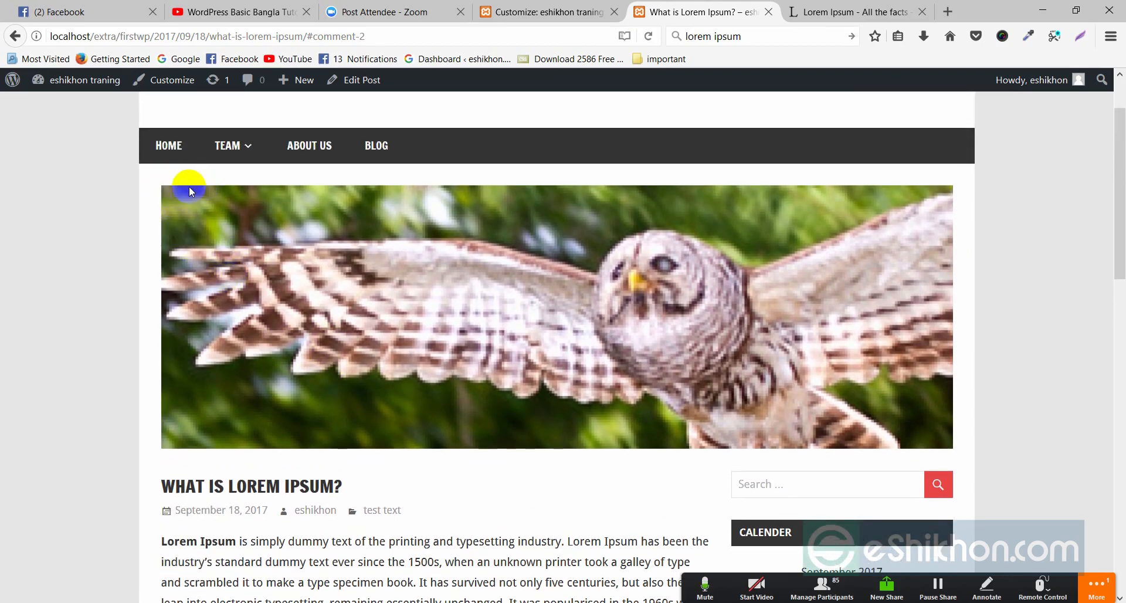
- Check the owl header on the live Blog page, then return to the Customizer
click(376, 146)
scroll(328, 275, down, 3)
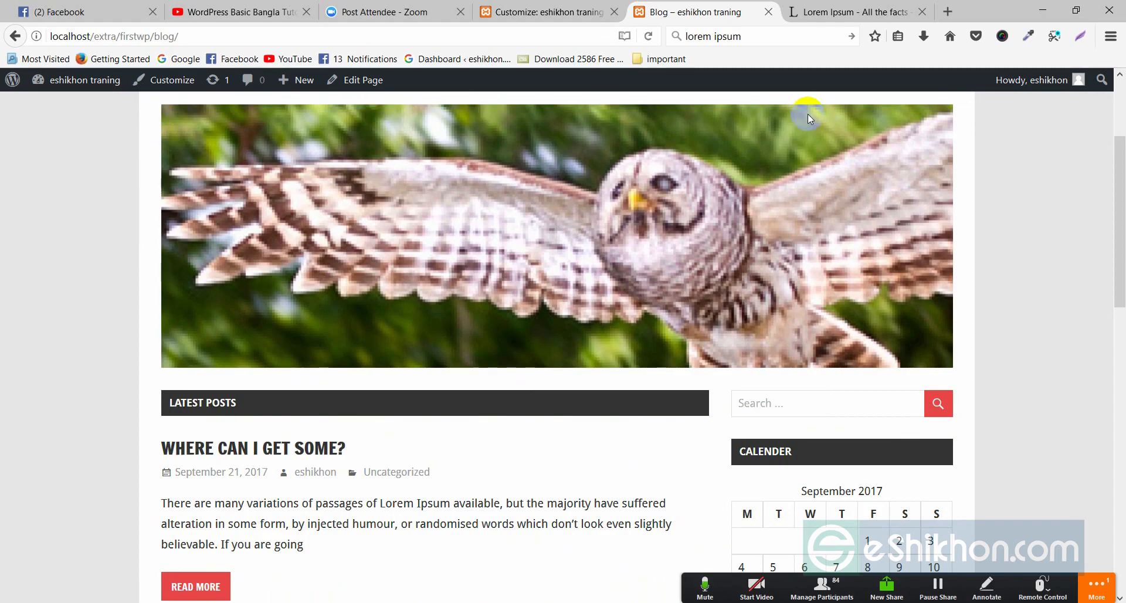
scroll(495, 271, up, 3)
scroll(267, 319, down, 1)
scroll(234, 234, down, 2)
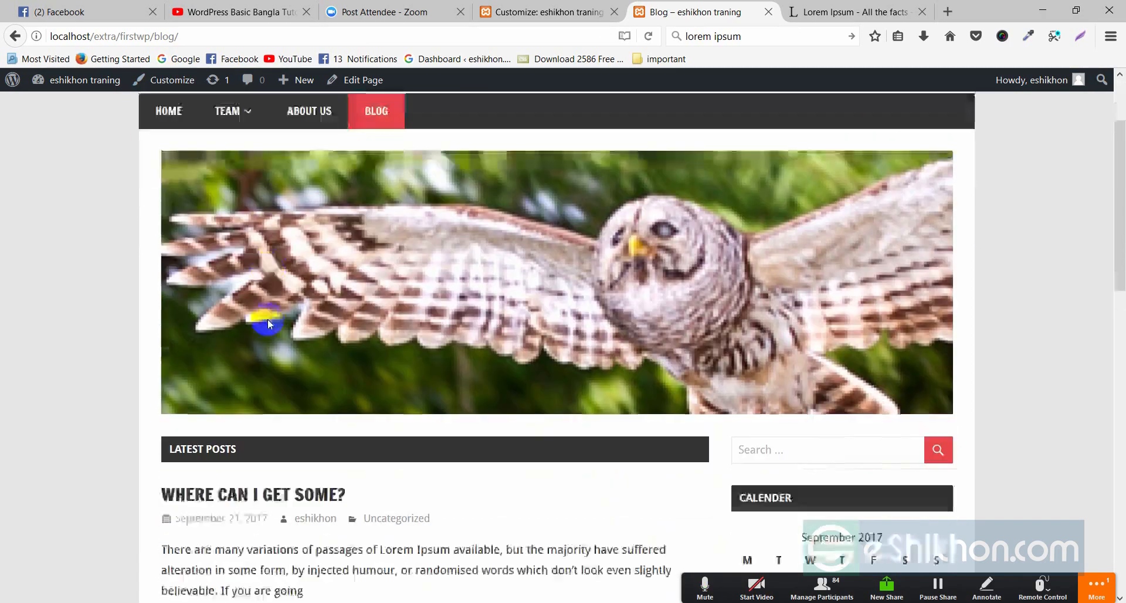
scroll(220, 206, up, 2)
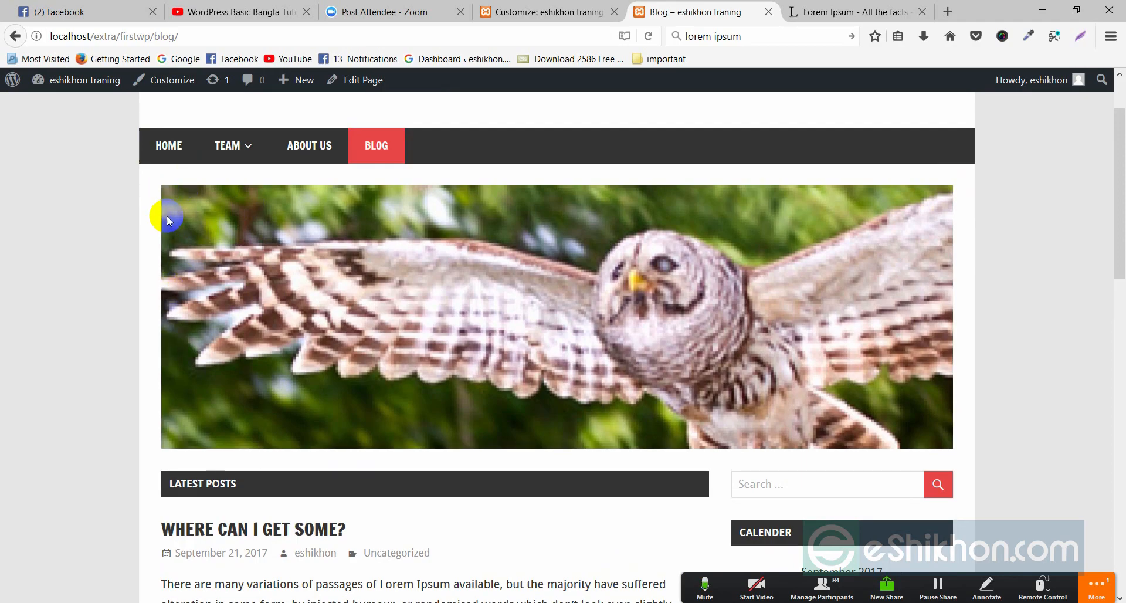
scroll(192, 354, up, 2)
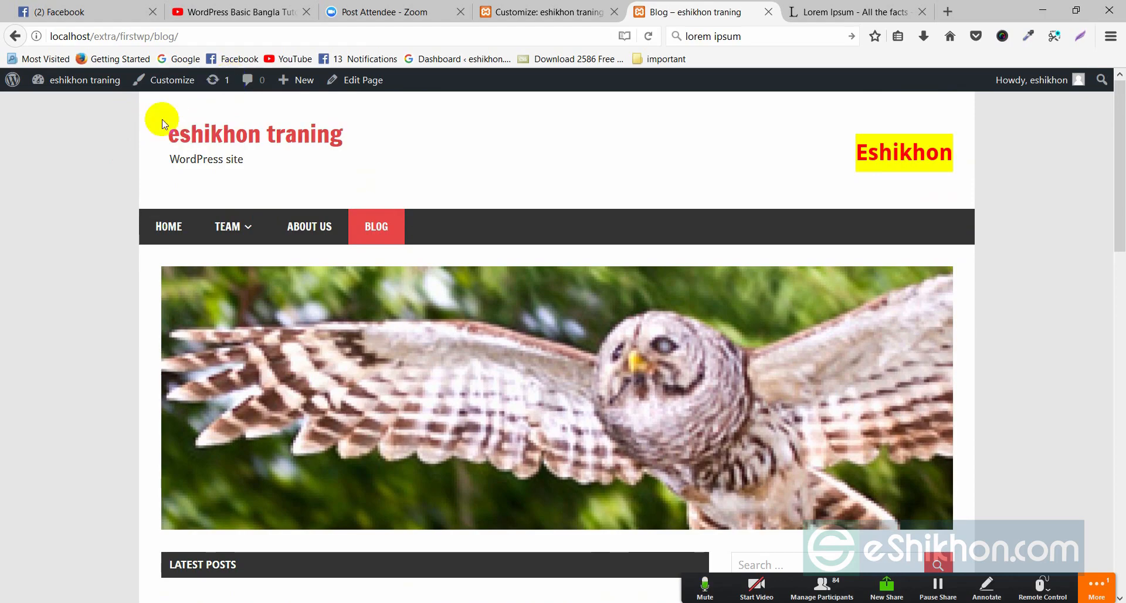
scroll(223, 337, down, 3)
click(557, 11)
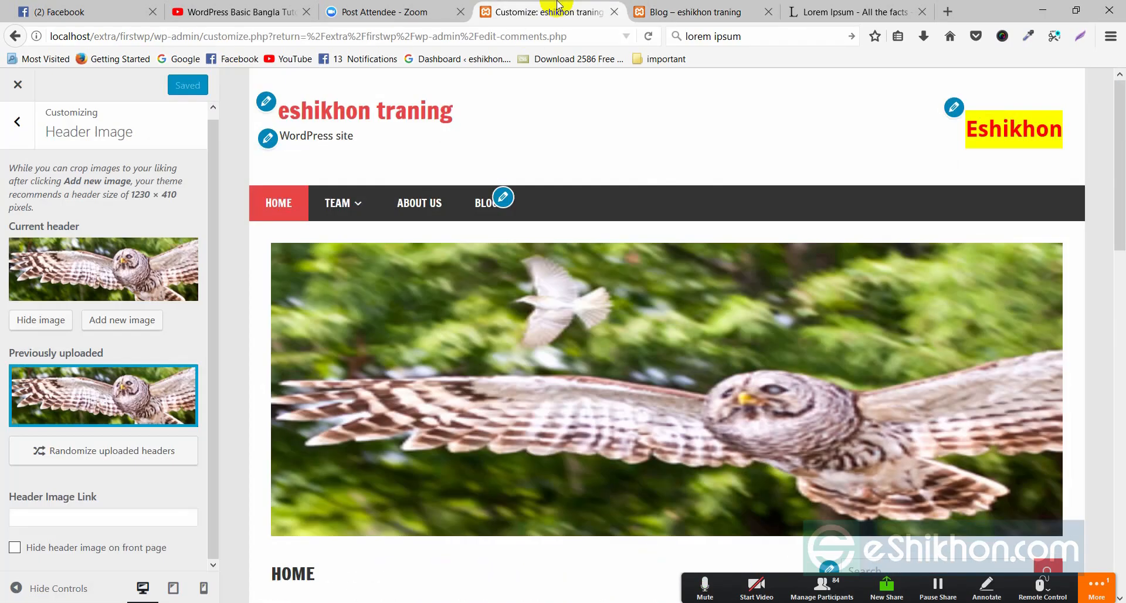
- Hide the current header image and reload the live blog page to verify
click(54, 321)
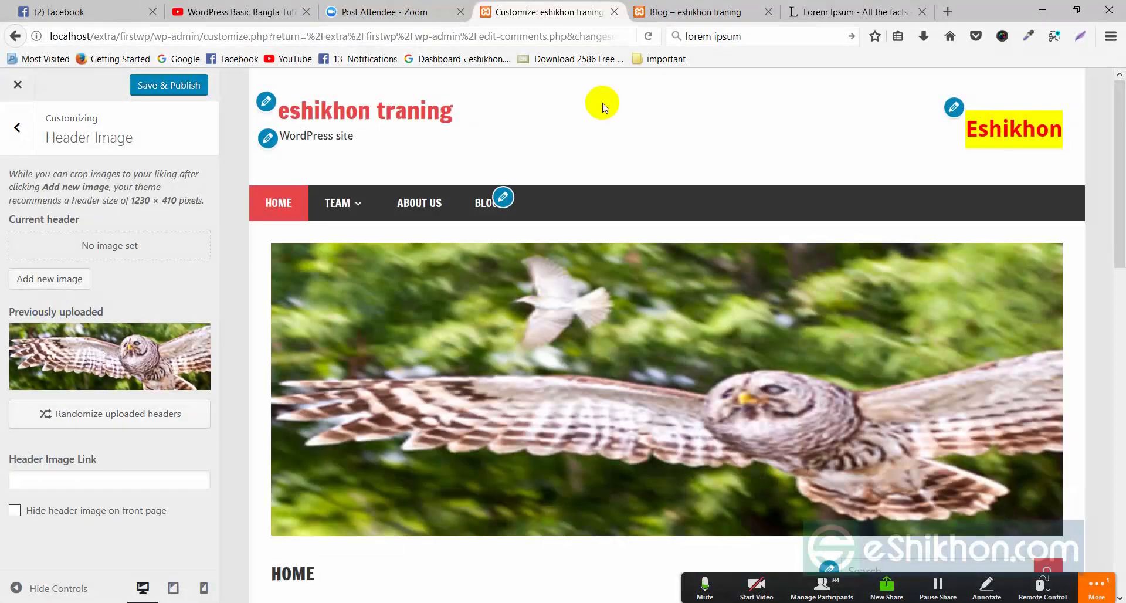
click(664, 21)
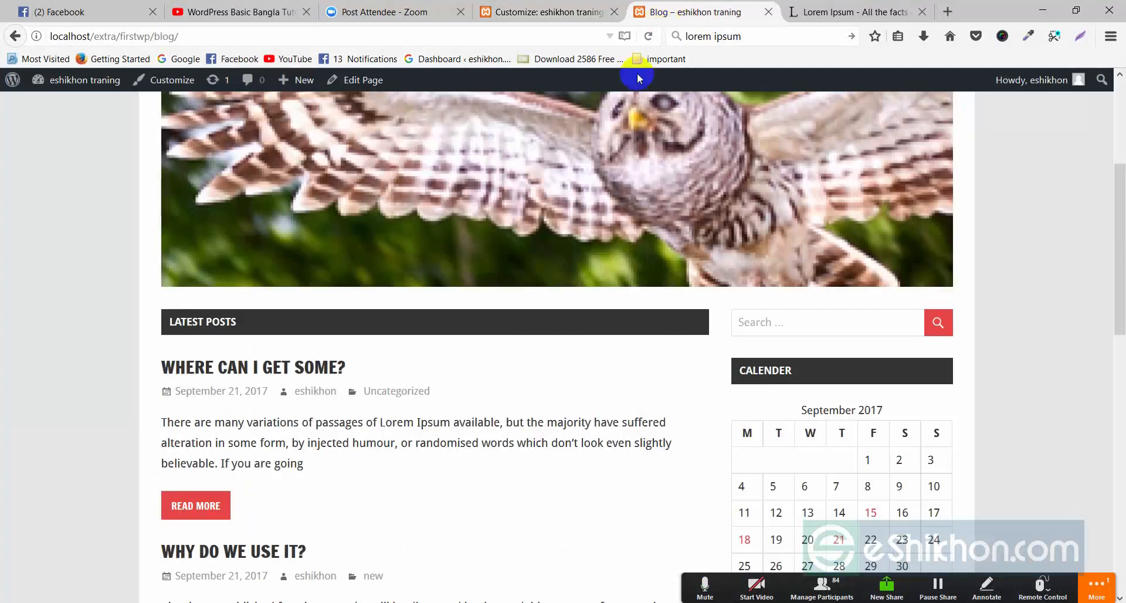
right_click(108, 218)
click(176, 228)
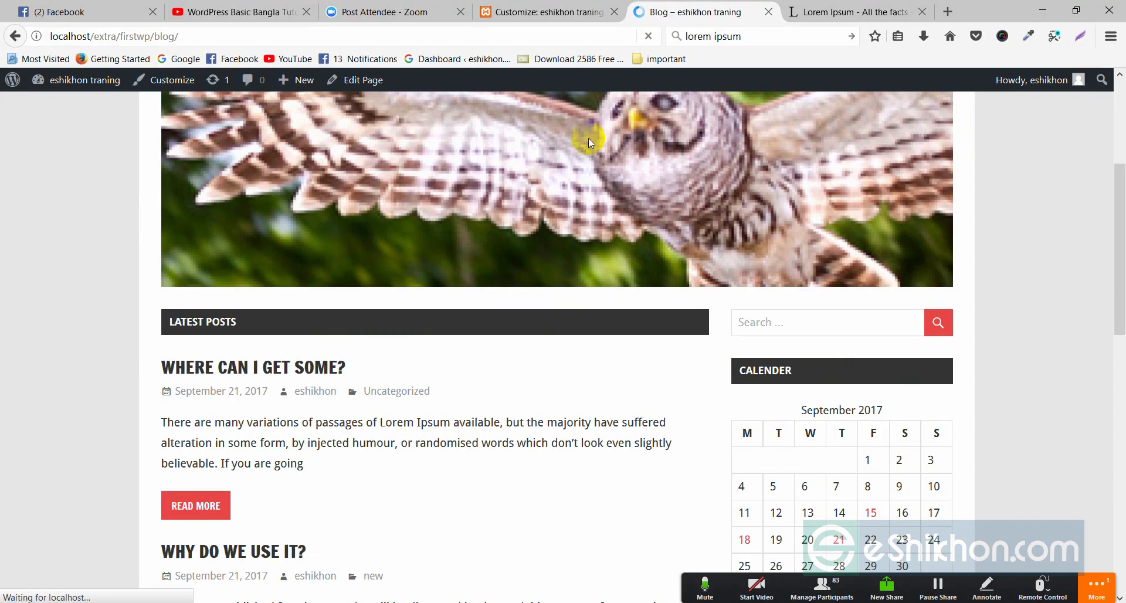
scroll(522, 334, down, 4)
scroll(523, 334, up, 4)
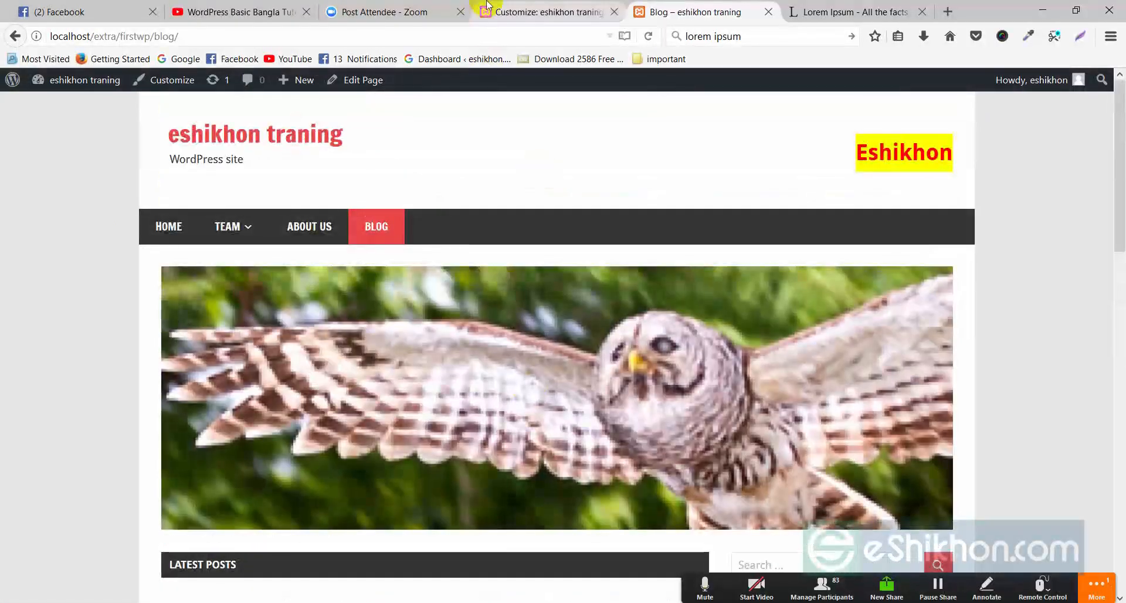
click(540, 12)
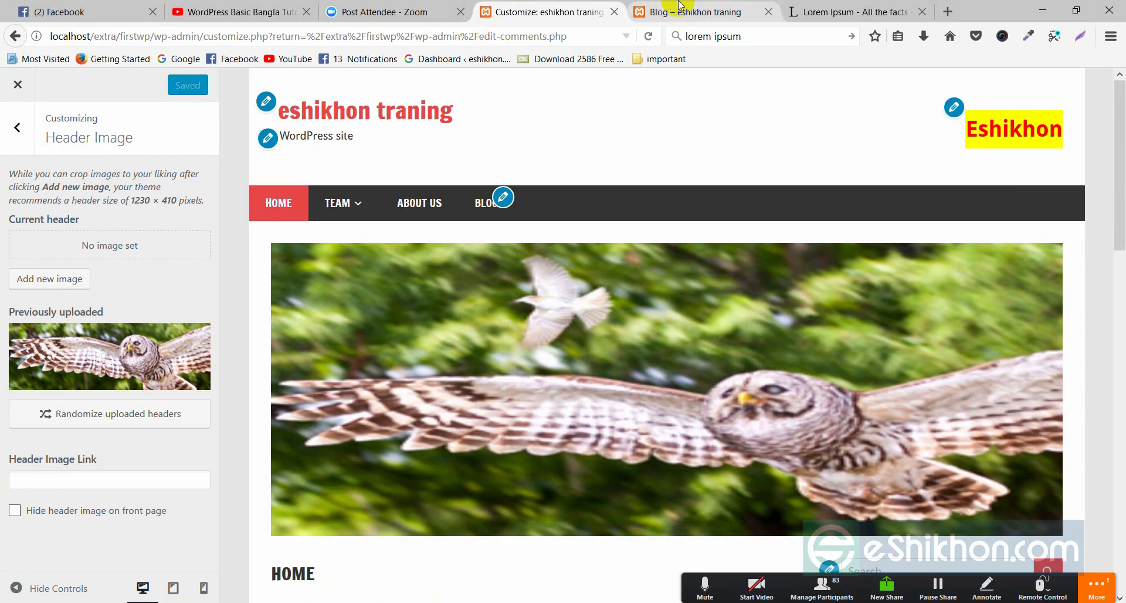
- Reload the blog again, then review Header Image settings showing no current header
click(692, 11)
right_click(614, 153)
click(711, 167)
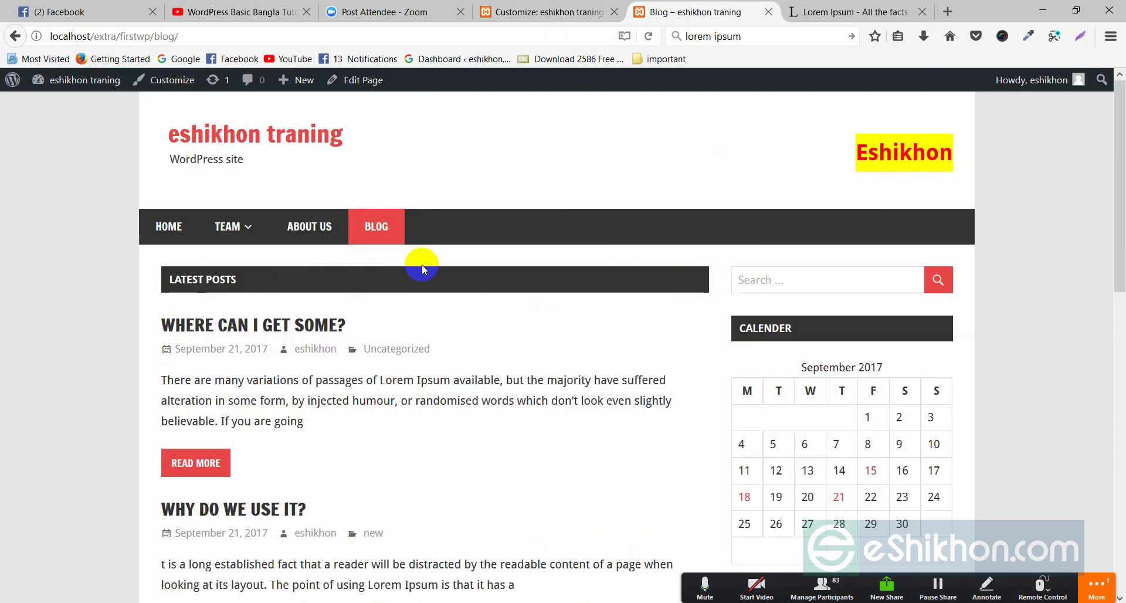
click(542, 12)
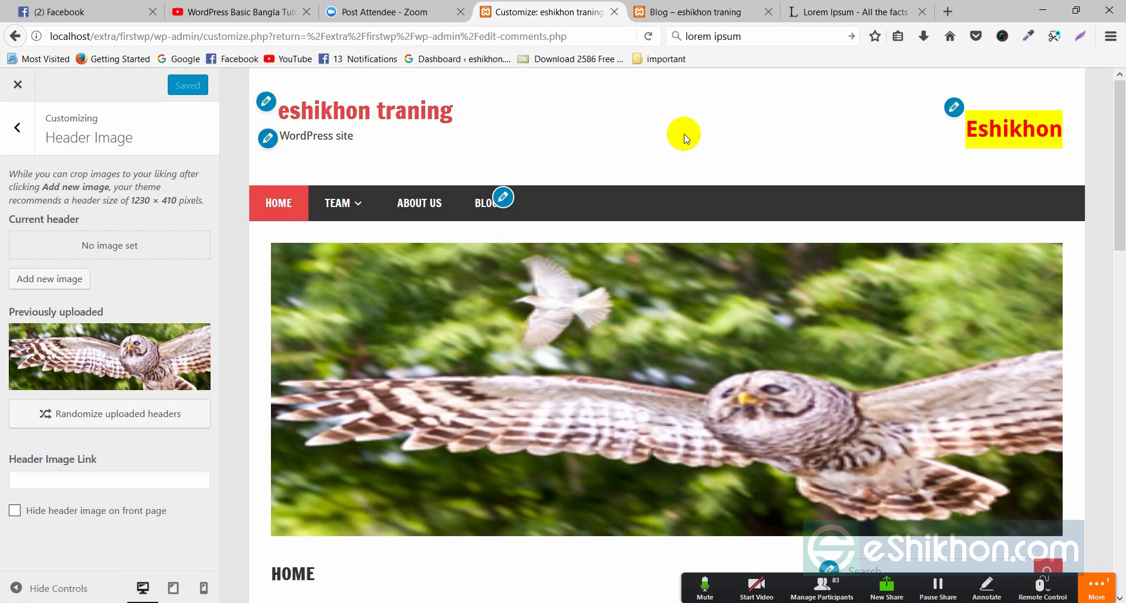
scroll(302, 191, down, 2)
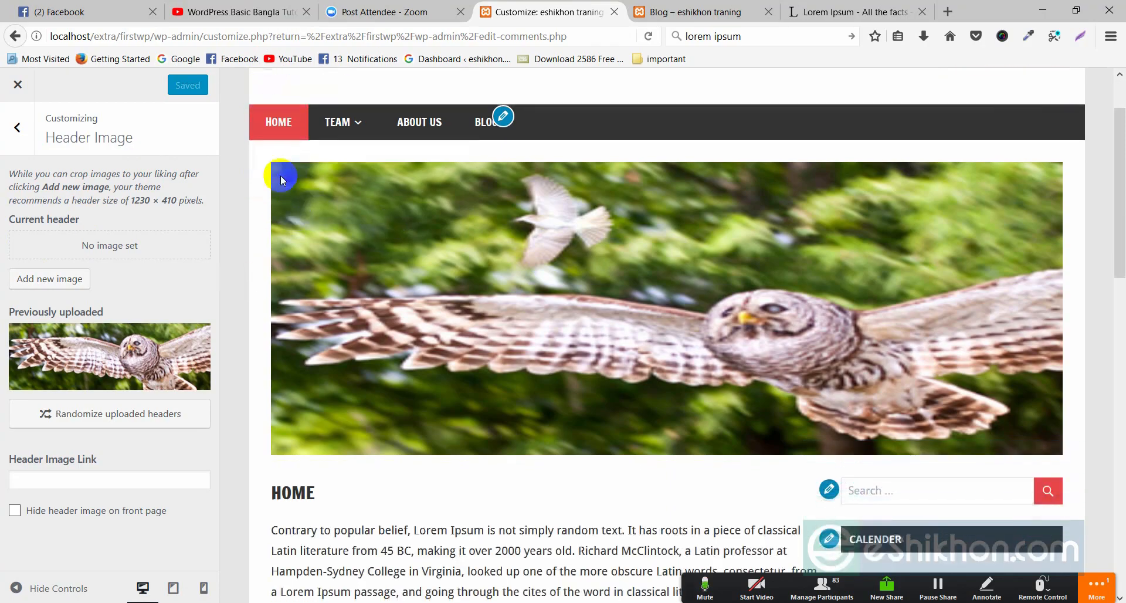
scroll(332, 237, up, 2)
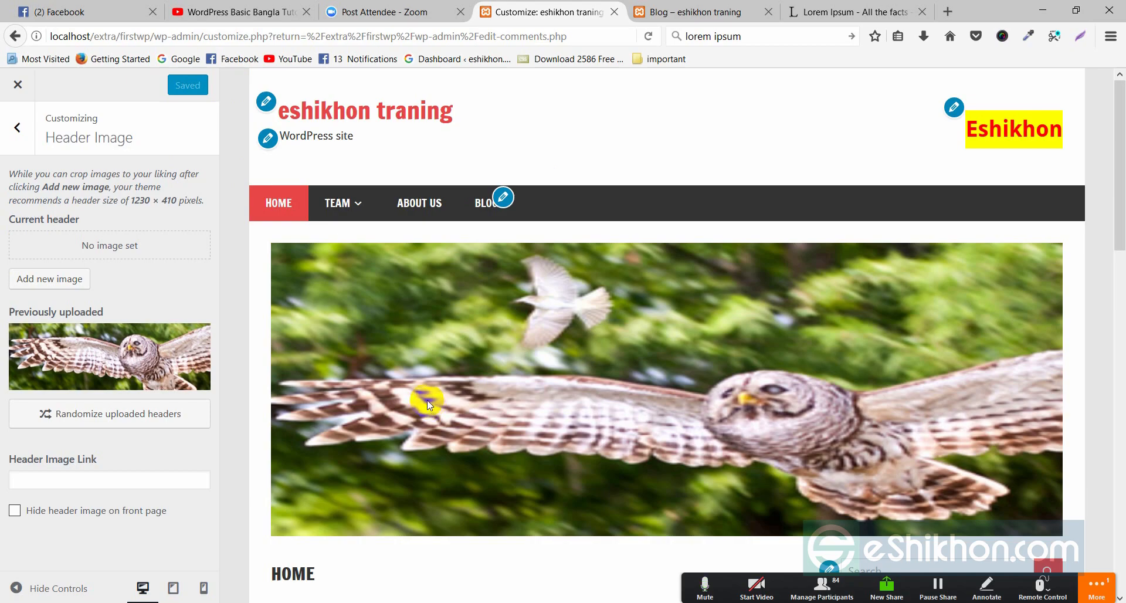
scroll(357, 329, down, 4)
scroll(375, 174, up, 4)
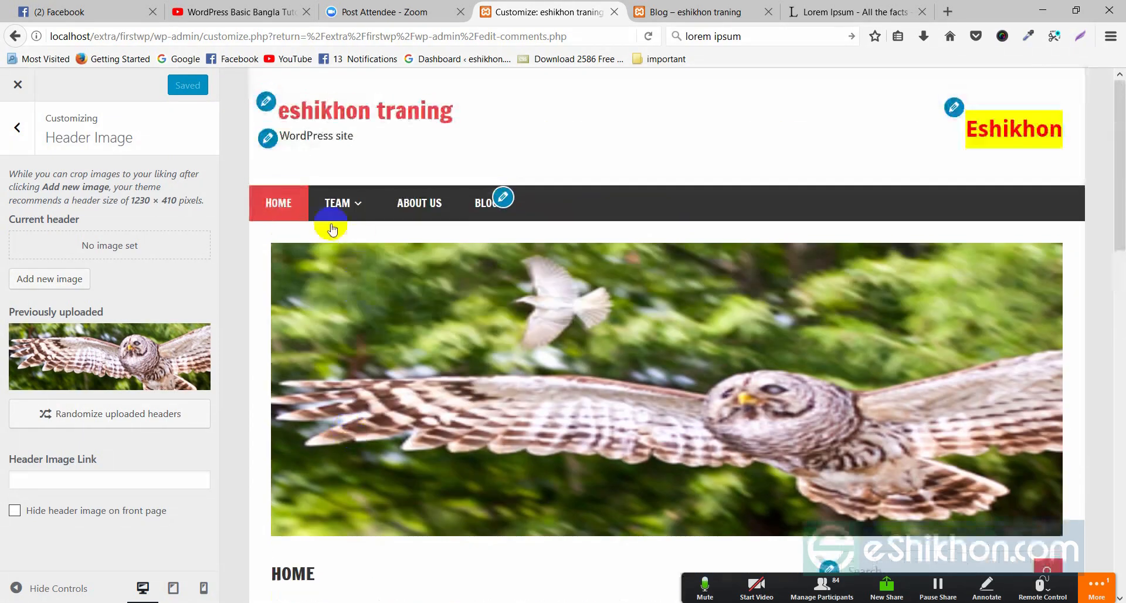
scroll(428, 308, down, 3)
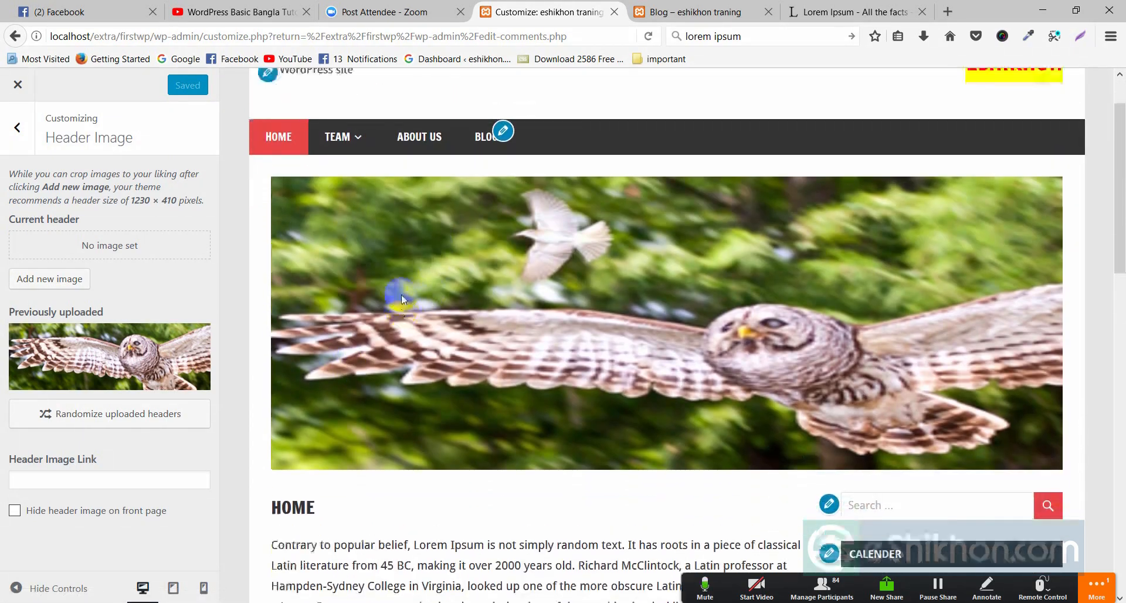
scroll(402, 294, up, 3)
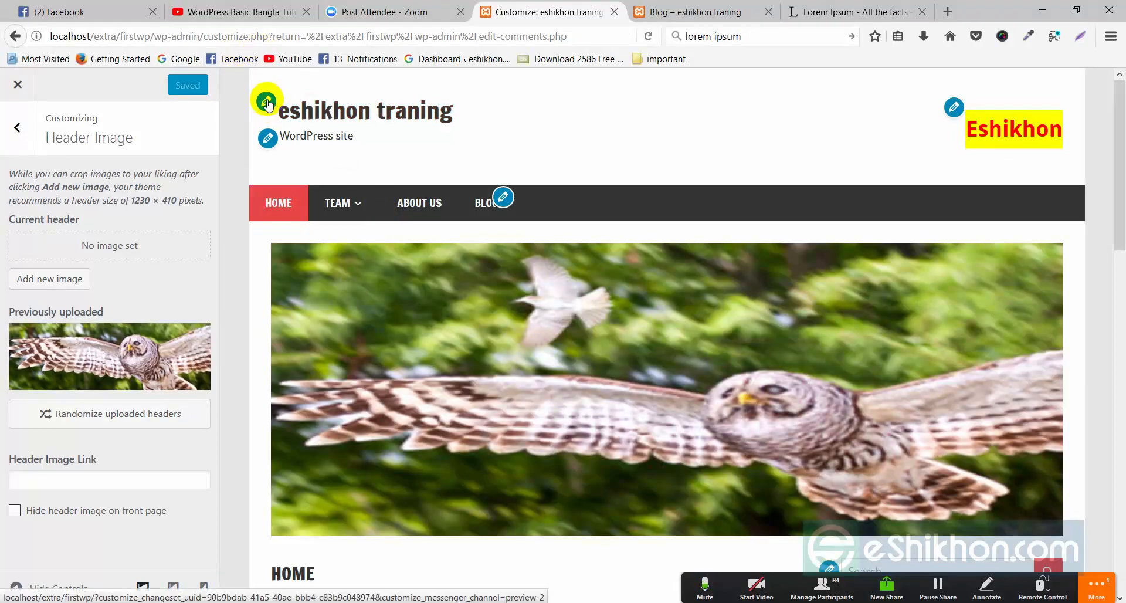
scroll(308, 265, down, 1)
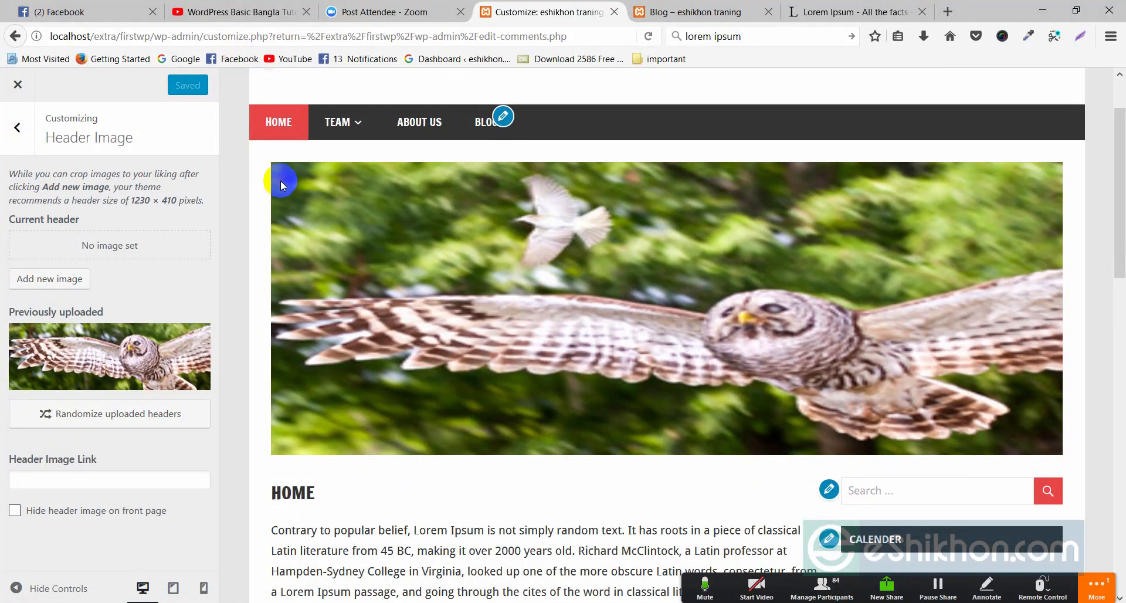
scroll(351, 200, up, 1)
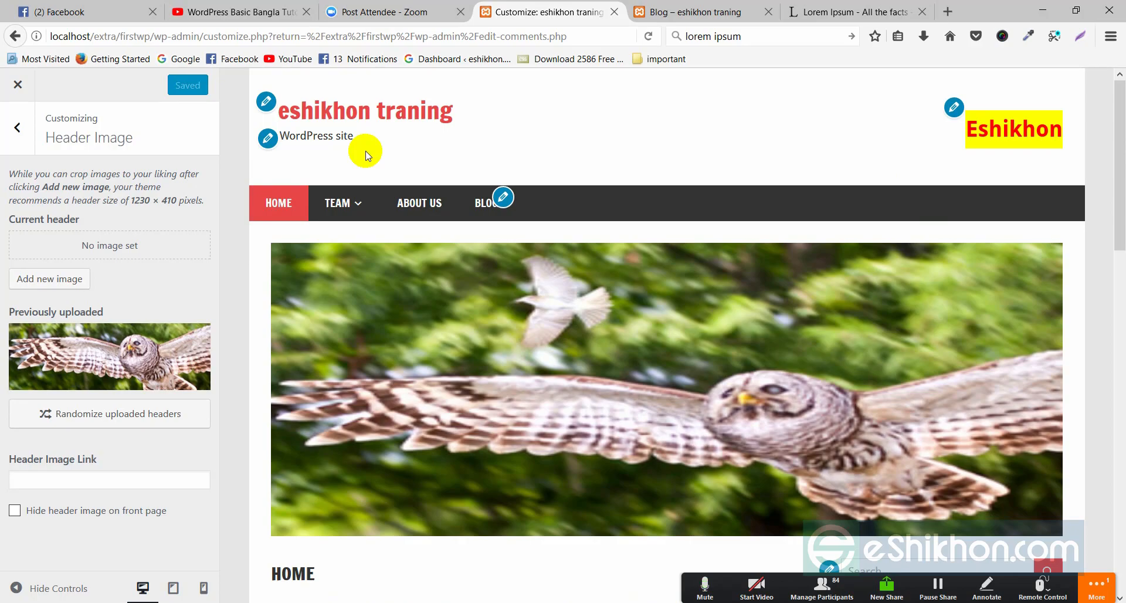
- In Background, set the colour to orange #dd9933 after trying other swatches, and Save & Publish
click(21, 125)
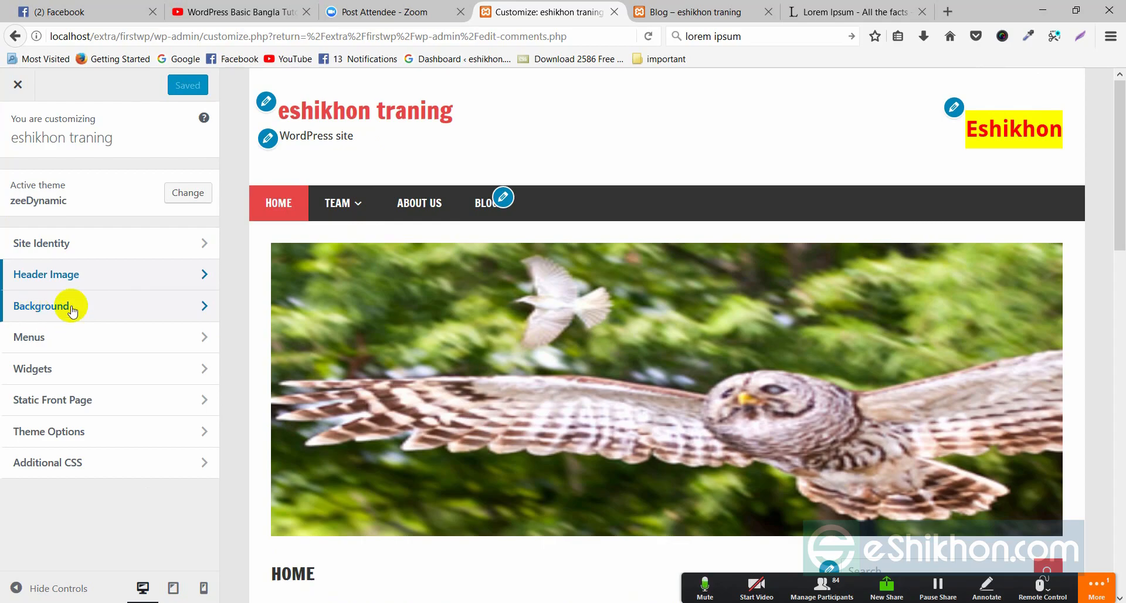
click(205, 314)
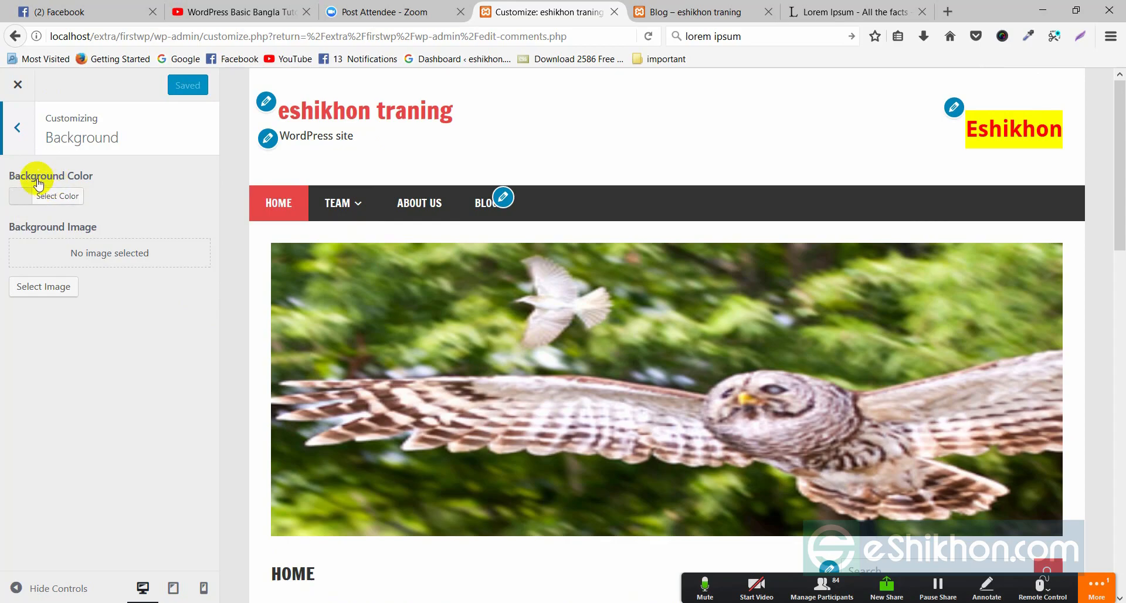
click(21, 197)
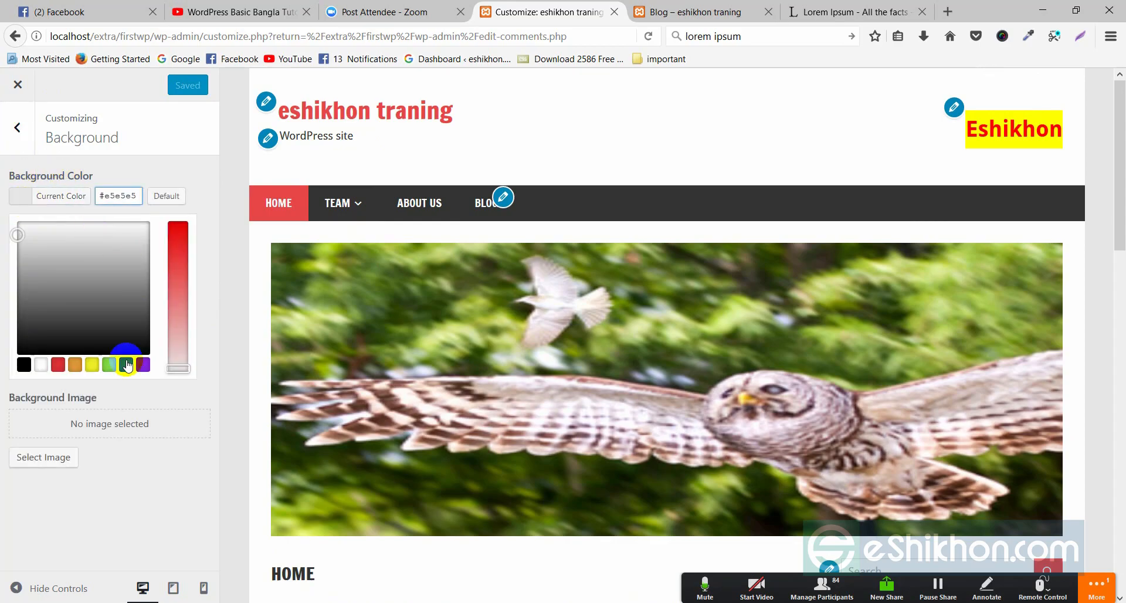
click(91, 367)
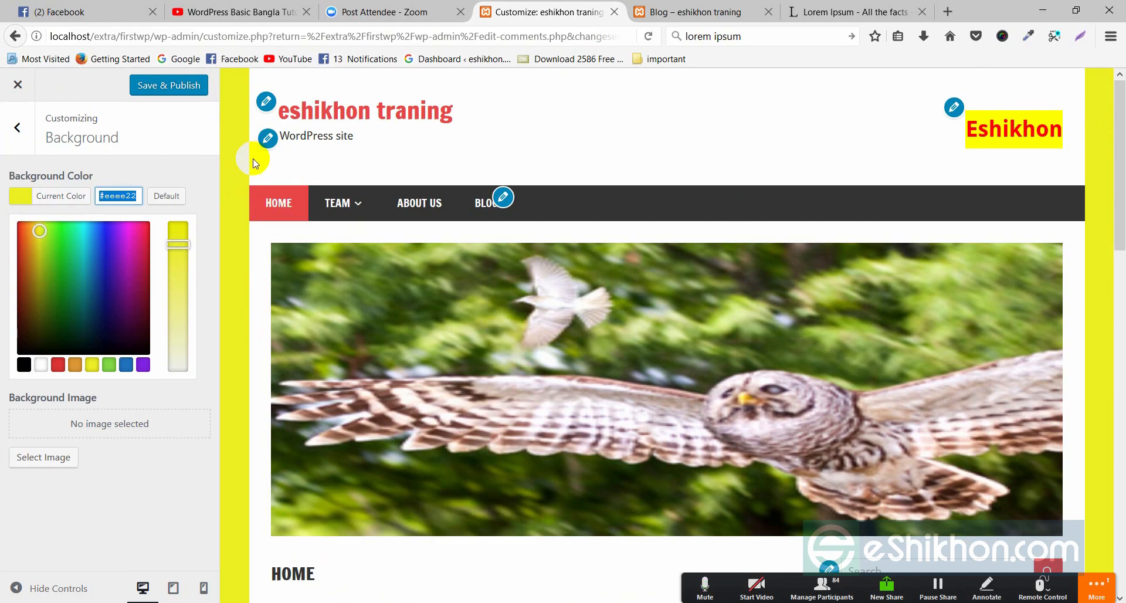
click(116, 233)
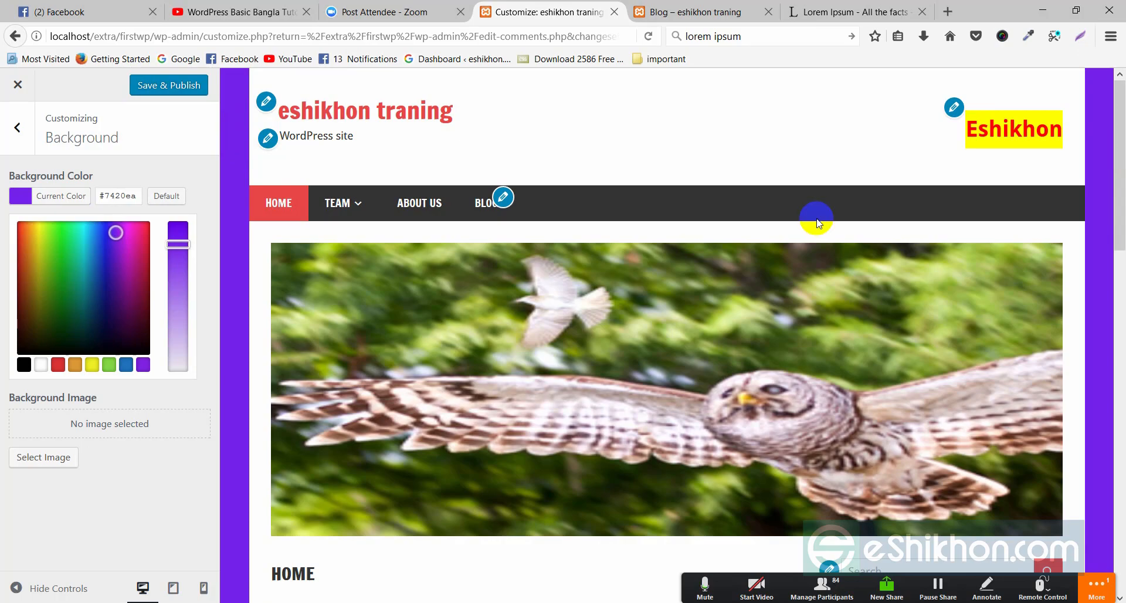
click(142, 306)
click(76, 338)
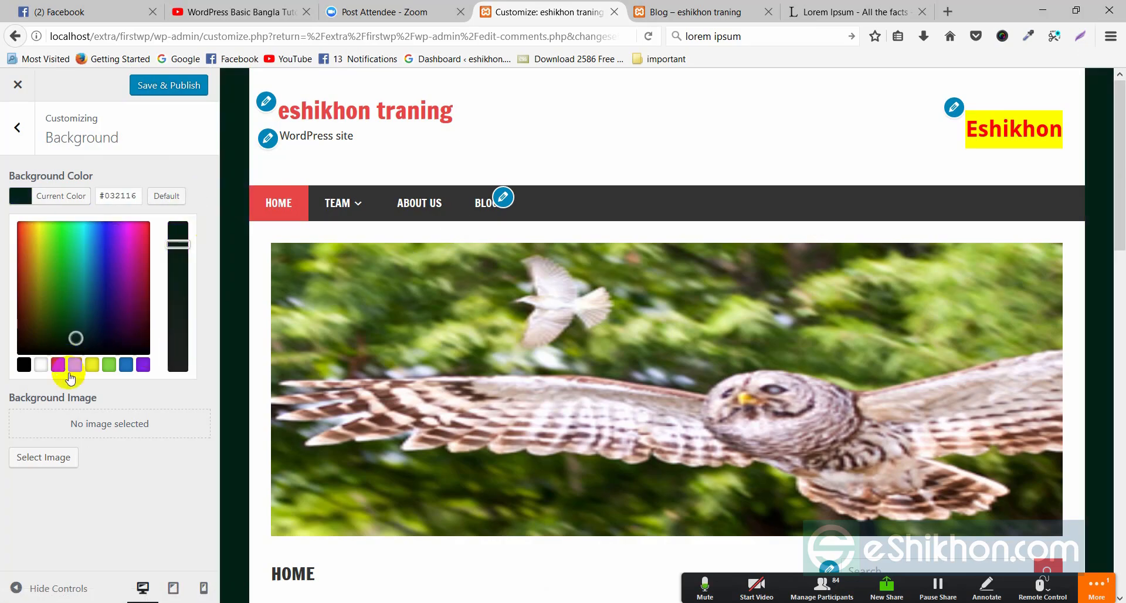
click(75, 365)
click(208, 164)
click(165, 89)
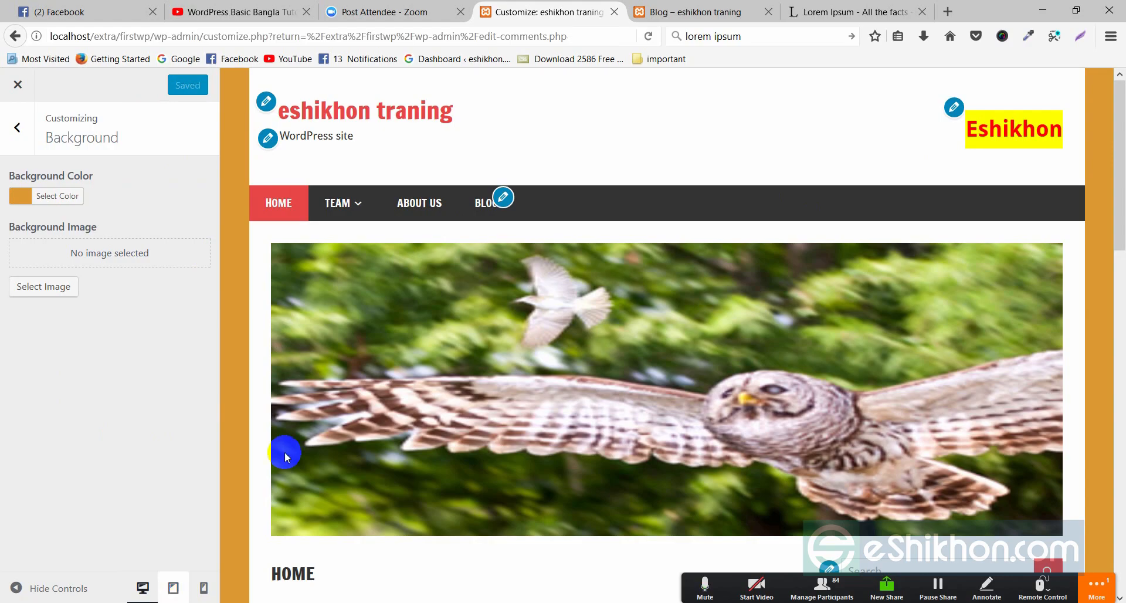
click(689, 12)
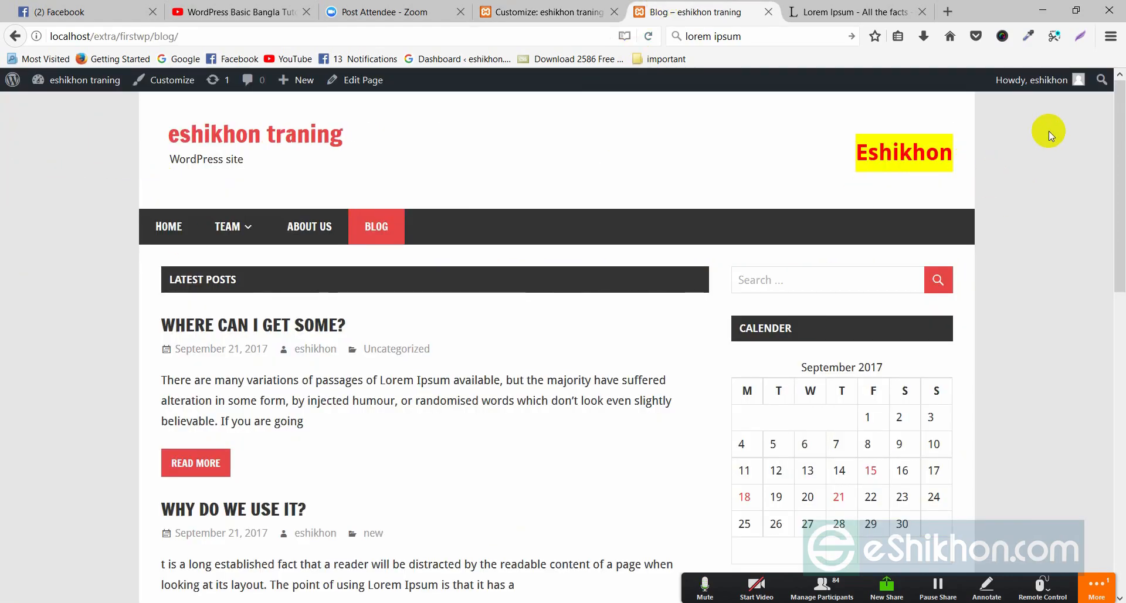
- Reload the live blog to confirm the orange background, then return to the Customizer
right_click(39, 223)
click(123, 222)
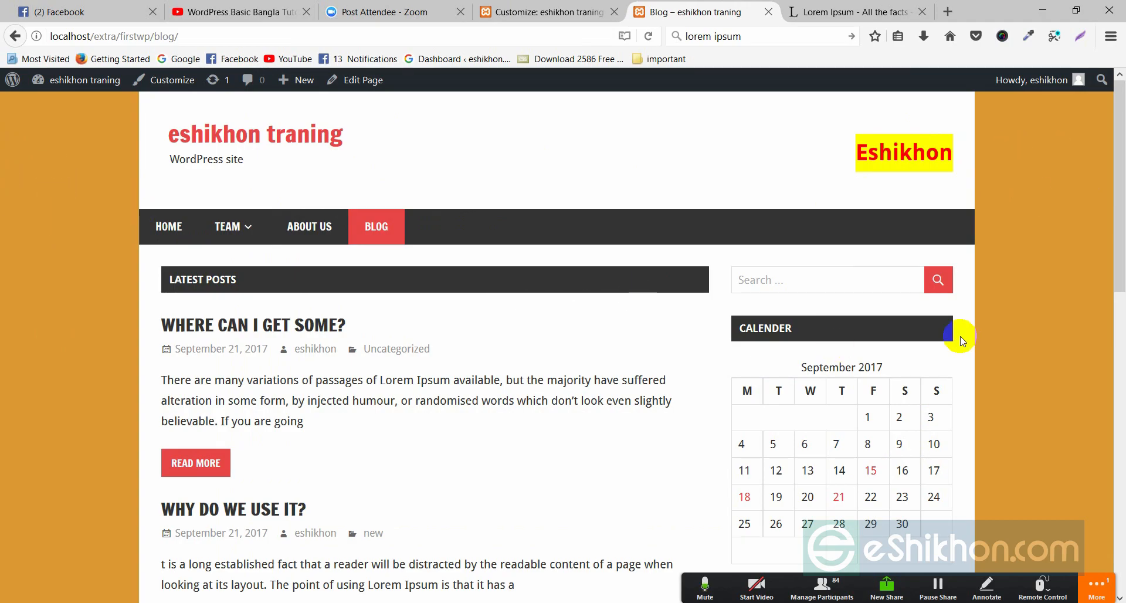
drag(1120, 196, 1119, 143)
click(542, 12)
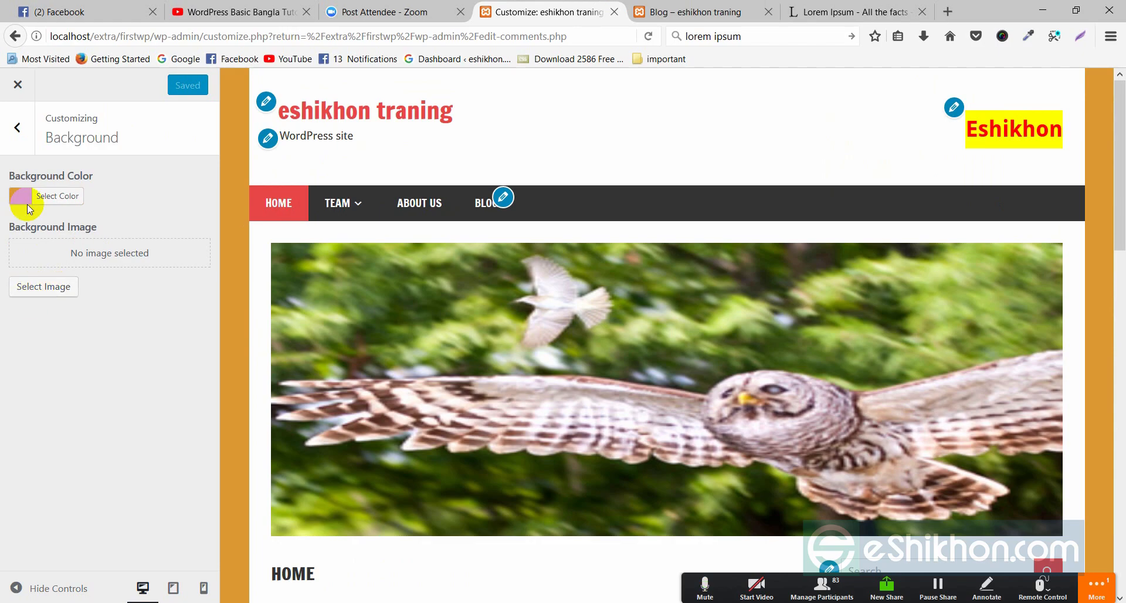
- Under Menus > Menu Locations, pick the menu 'new' for Main Navigation, then return to Menus
click(17, 127)
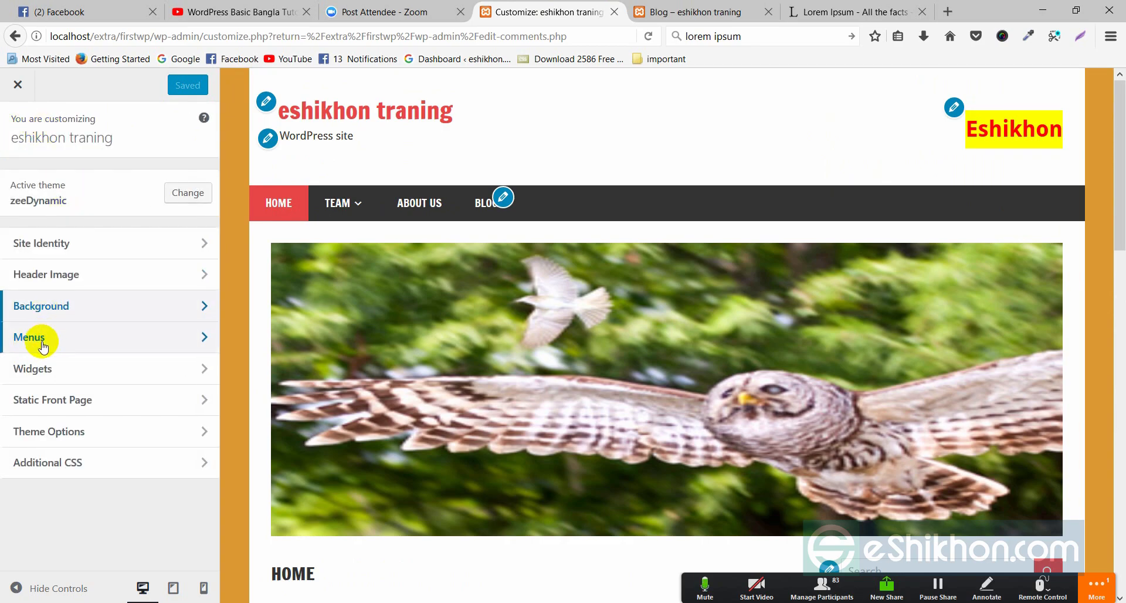
click(201, 340)
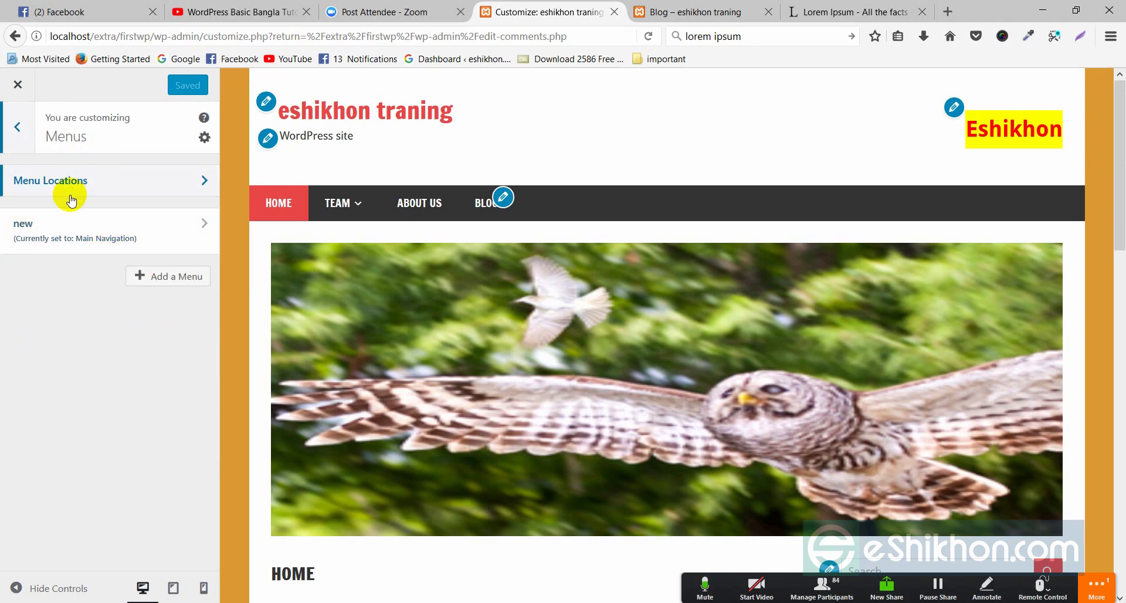
click(189, 180)
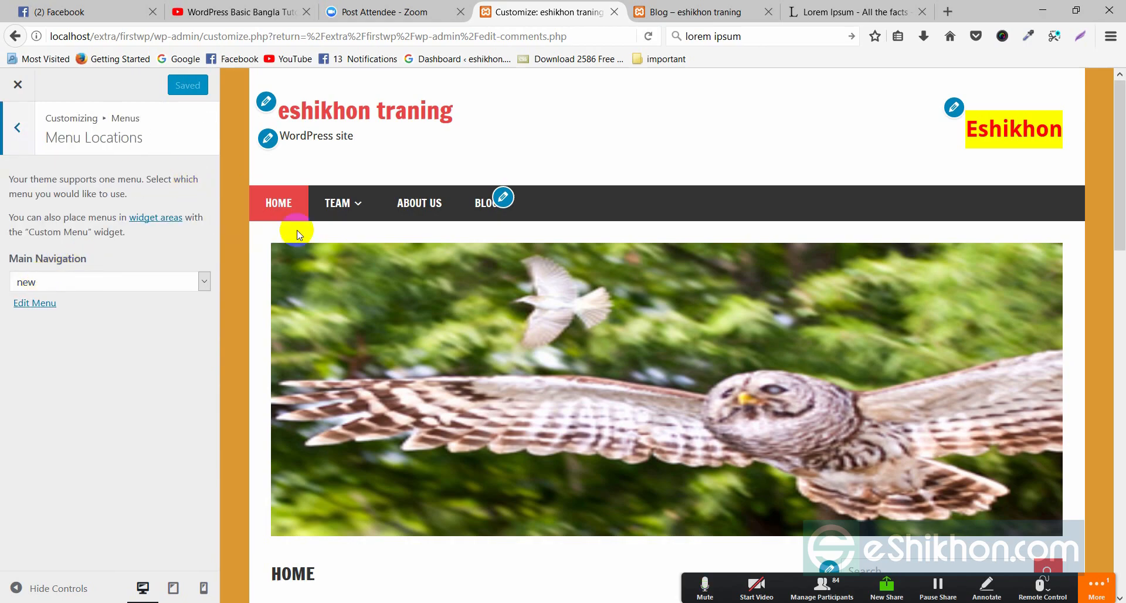
click(80, 284)
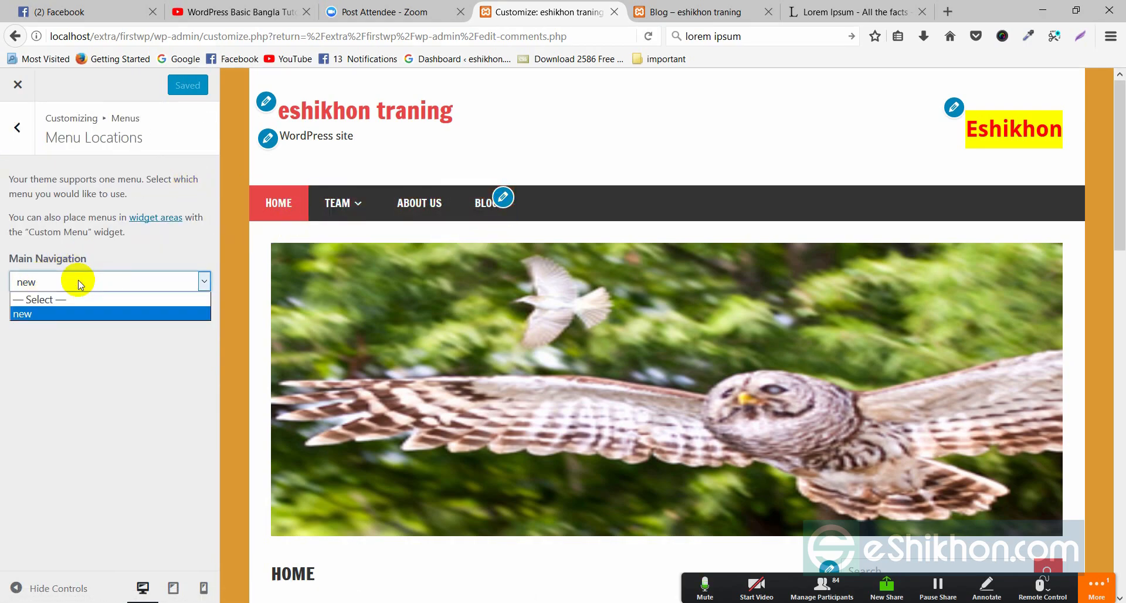
click(23, 317)
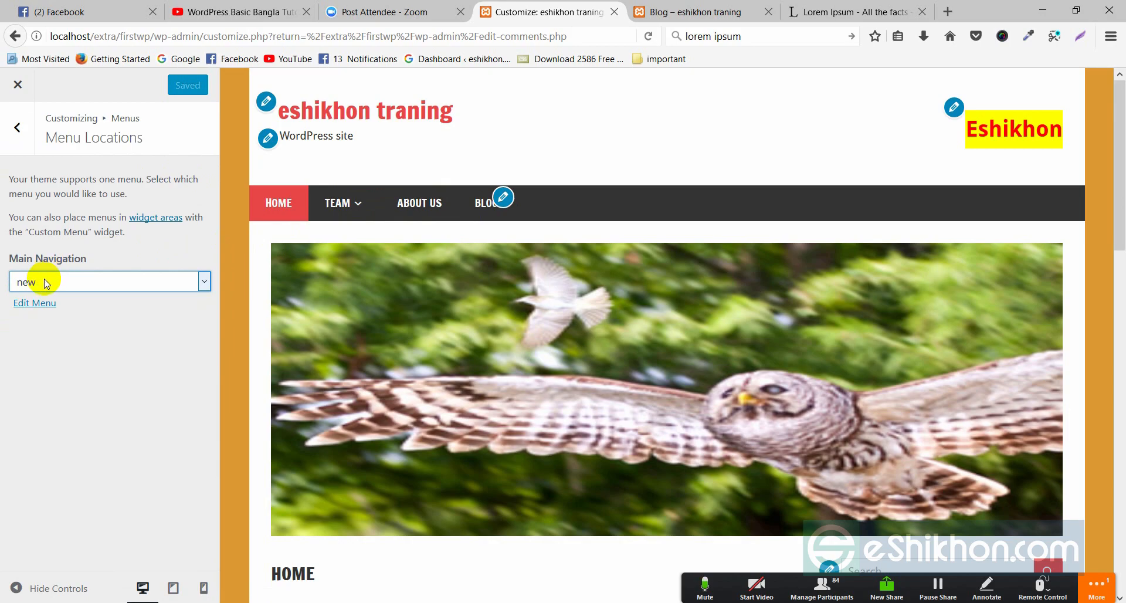
click(17, 127)
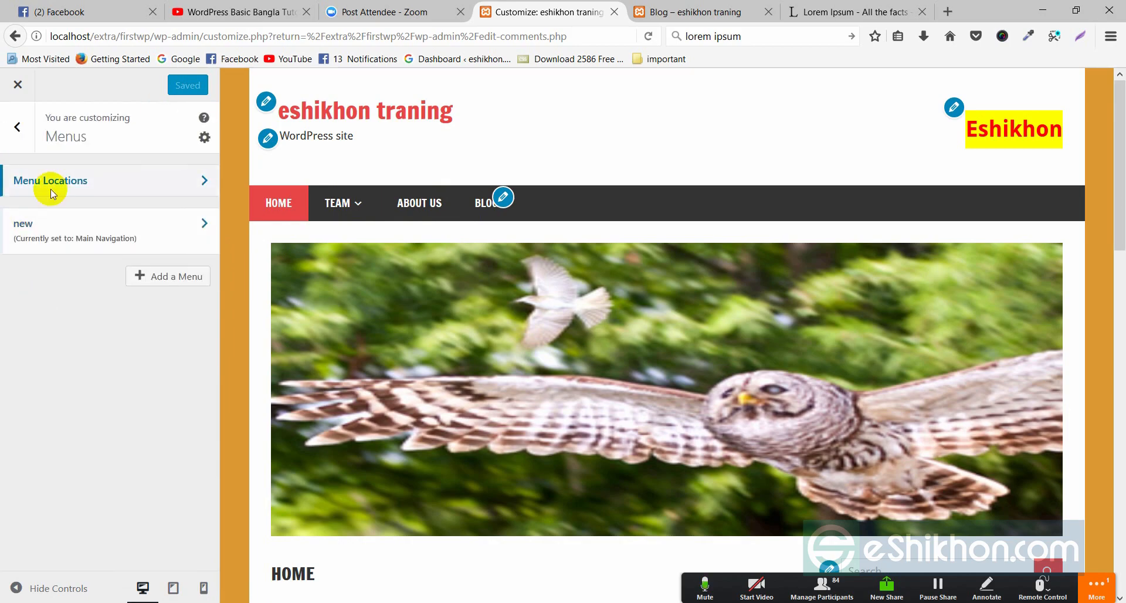
- Go back to the main Customizer list and open the Widgets panel with Sidebar and Header
click(17, 115)
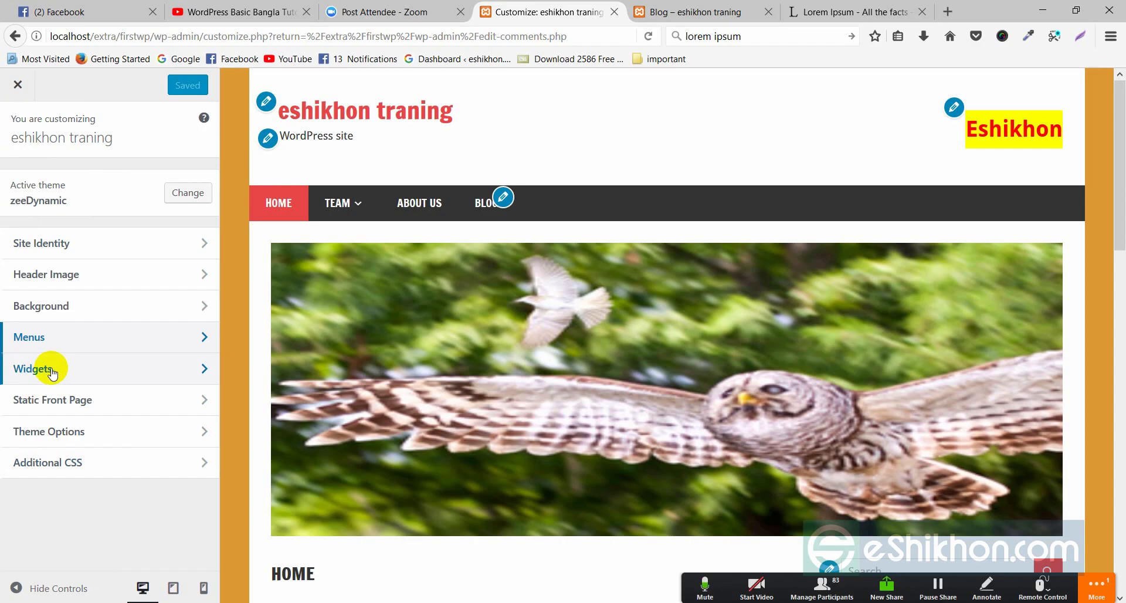
scroll(862, 442, down, 5)
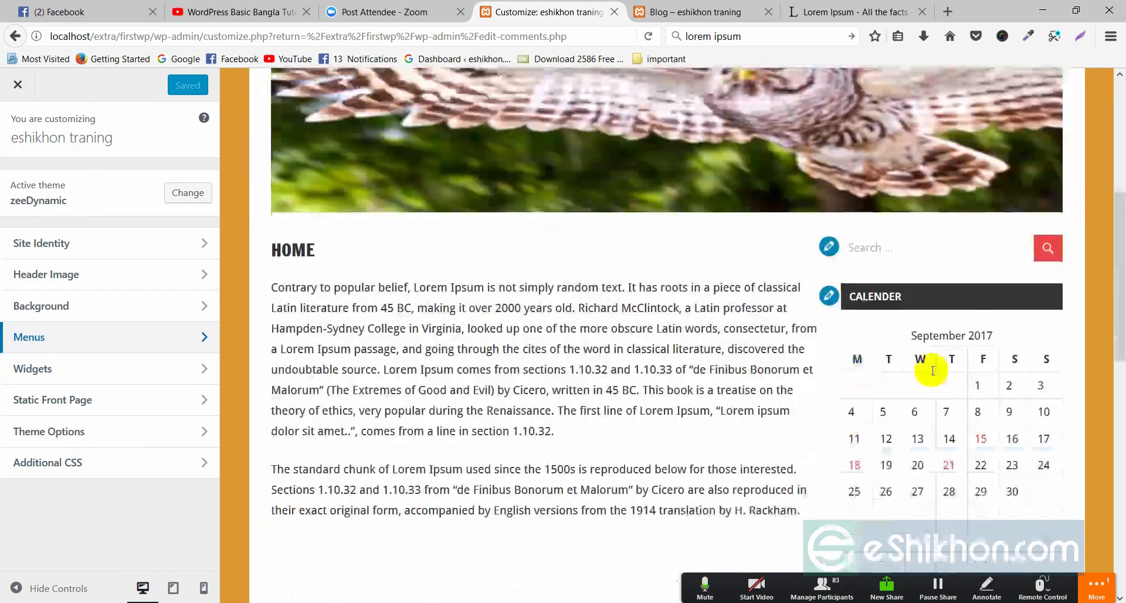
scroll(915, 264, down, 5)
scroll(915, 293, down, 7)
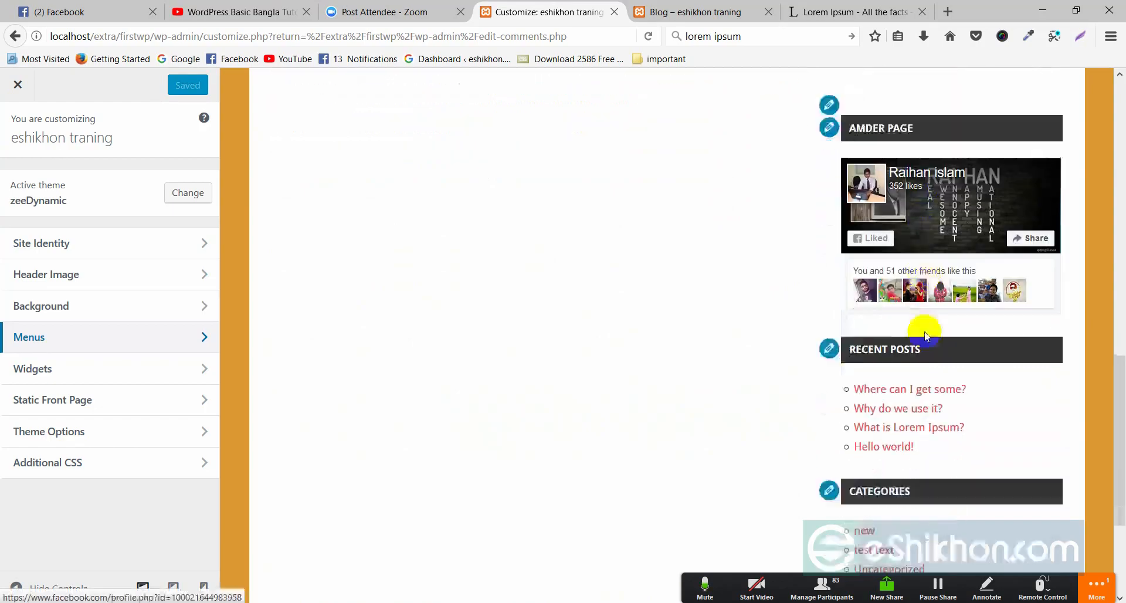
scroll(922, 339, up, 10)
scroll(929, 359, up, 2)
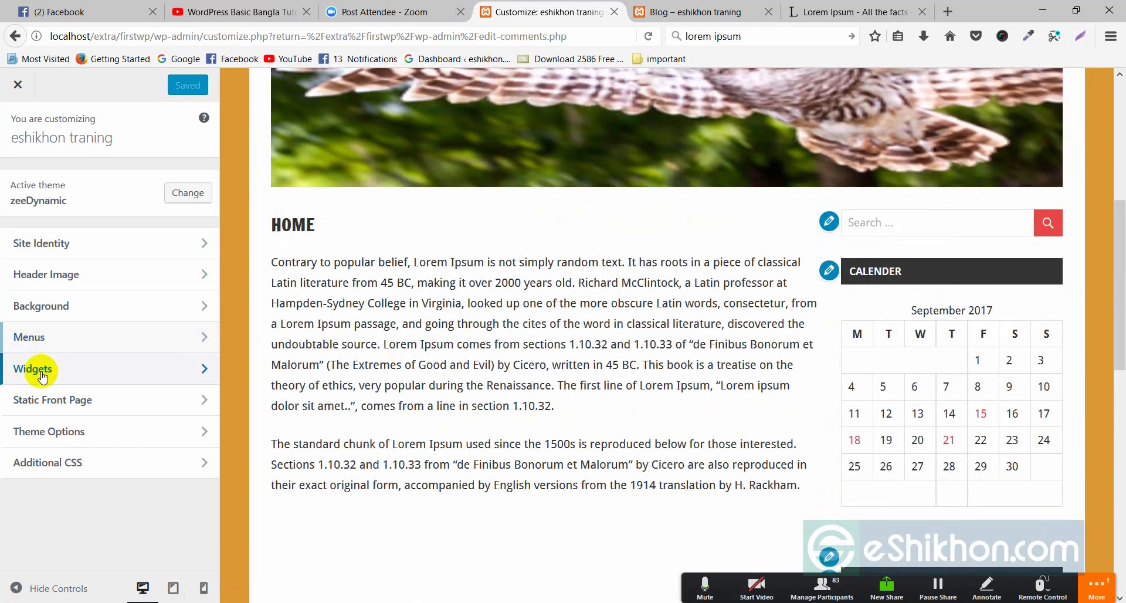
click(40, 368)
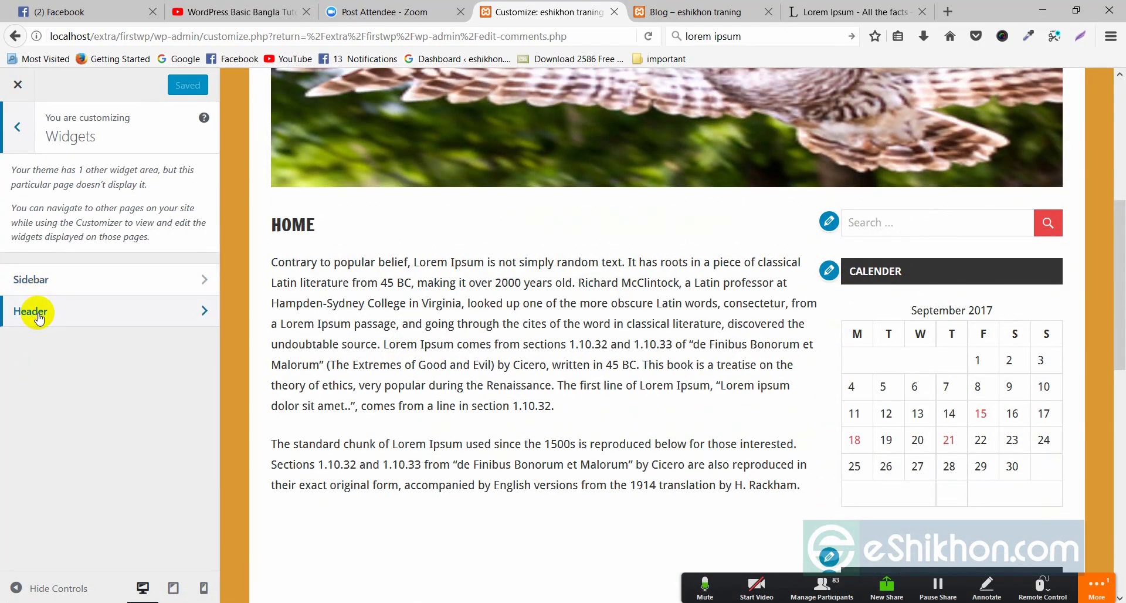
scroll(463, 278, up, 5)
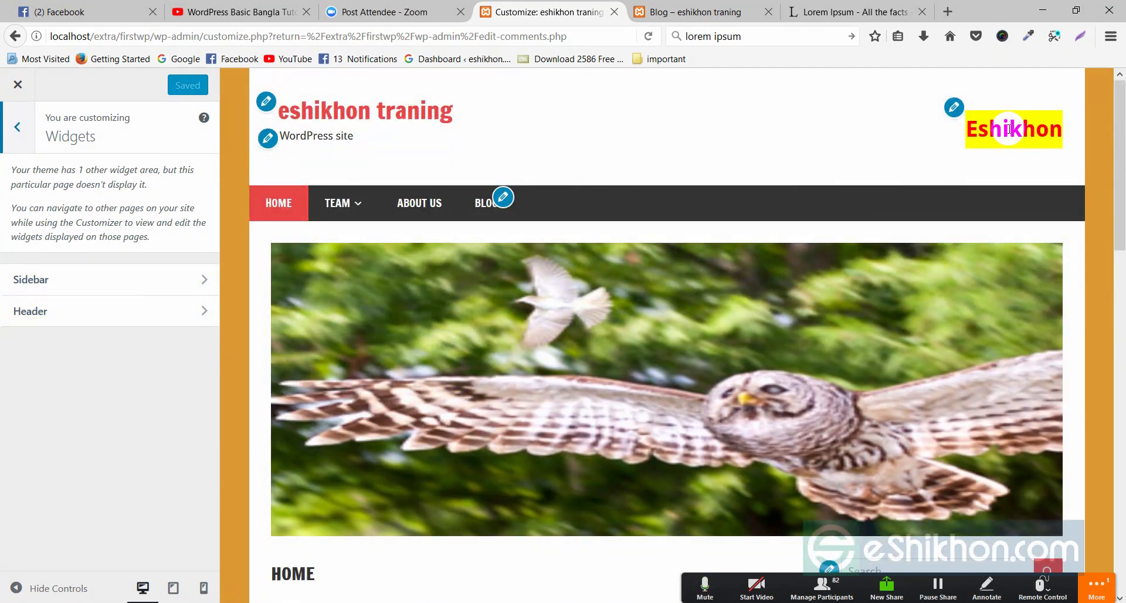
- Change the Header Custom HTML heading to 'Eshikhon traning' and publish it
click(31, 310)
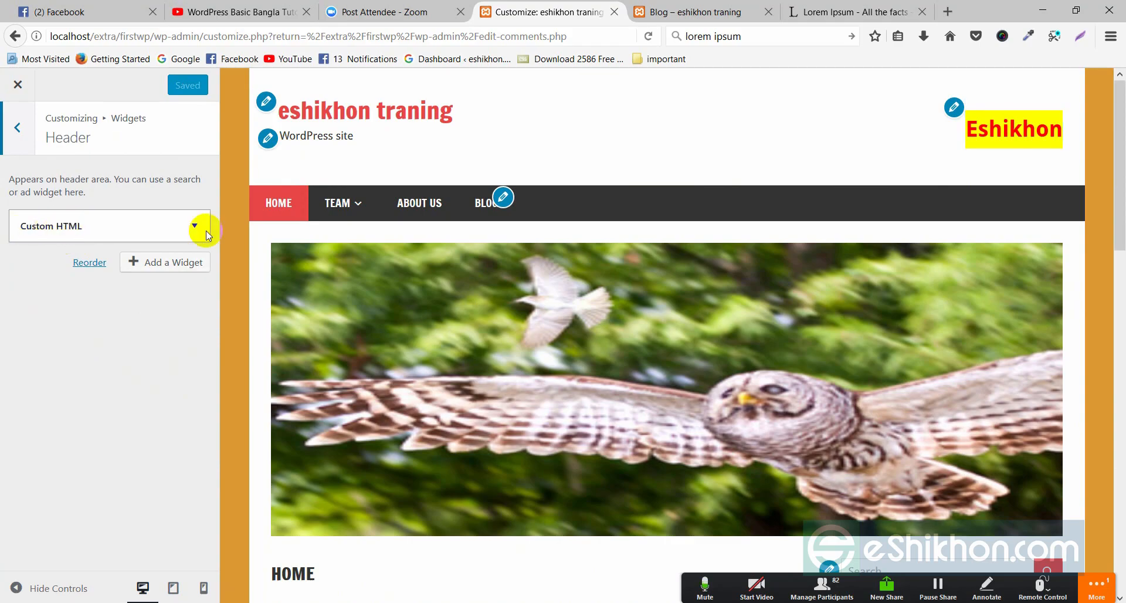
click(188, 225)
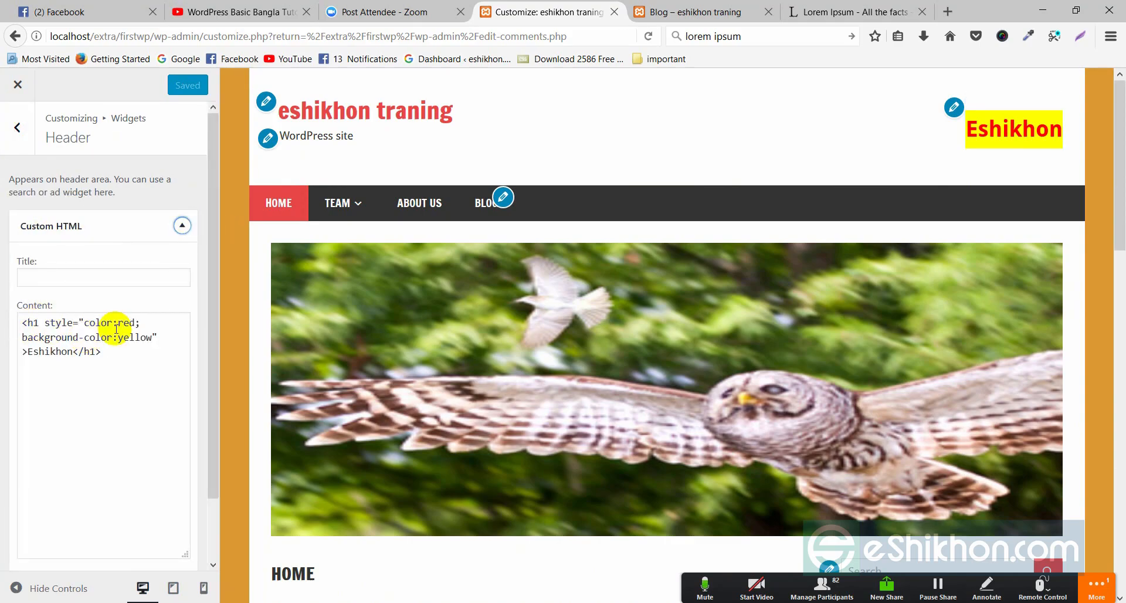
drag(27, 350, 71, 350)
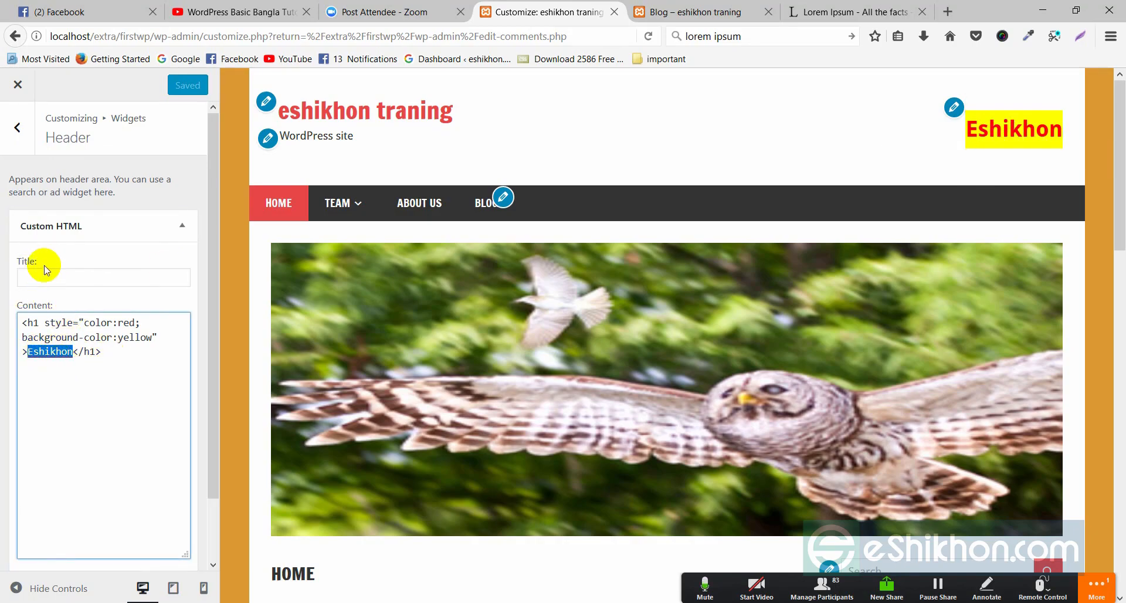
click(61, 357)
click(75, 356)
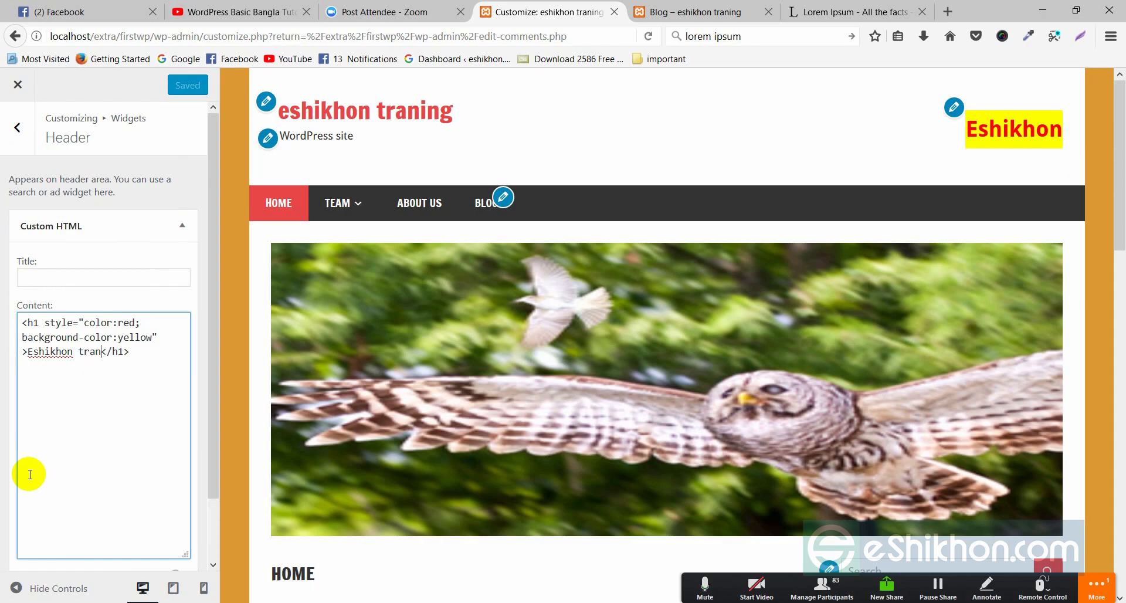
text(traning)
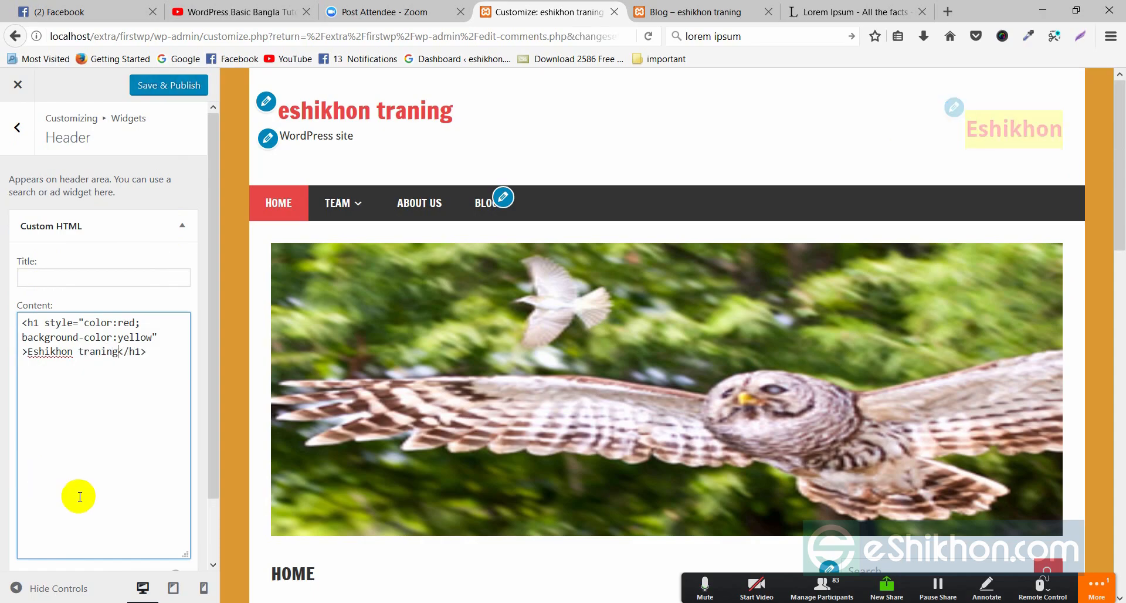
click(166, 82)
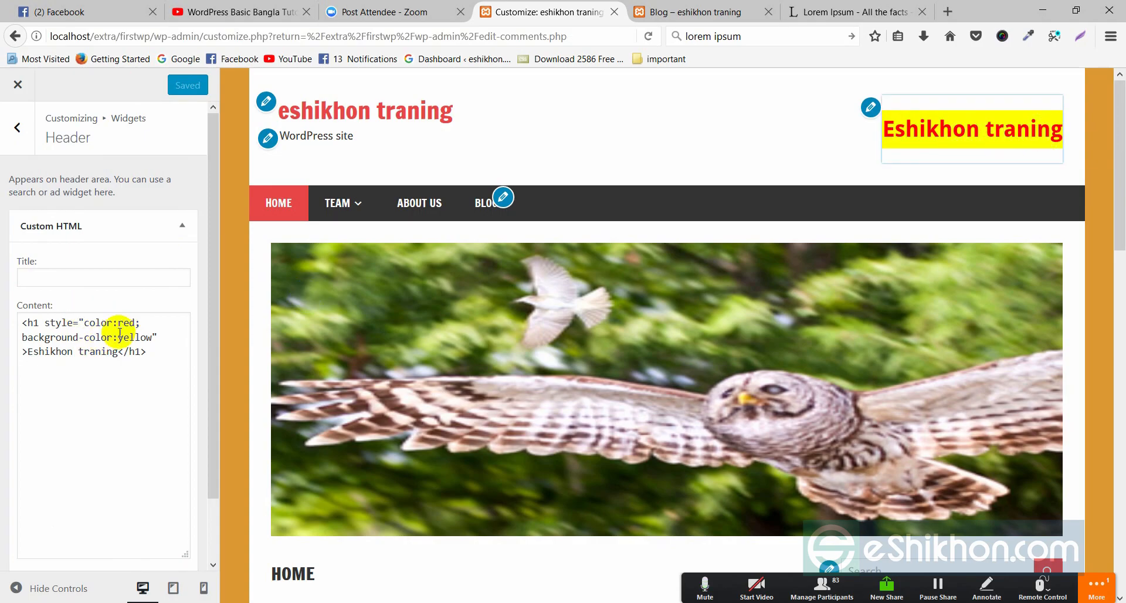
- Delete the background-color:yellow style from the heading's HTML code
drag(21, 337, 155, 339)
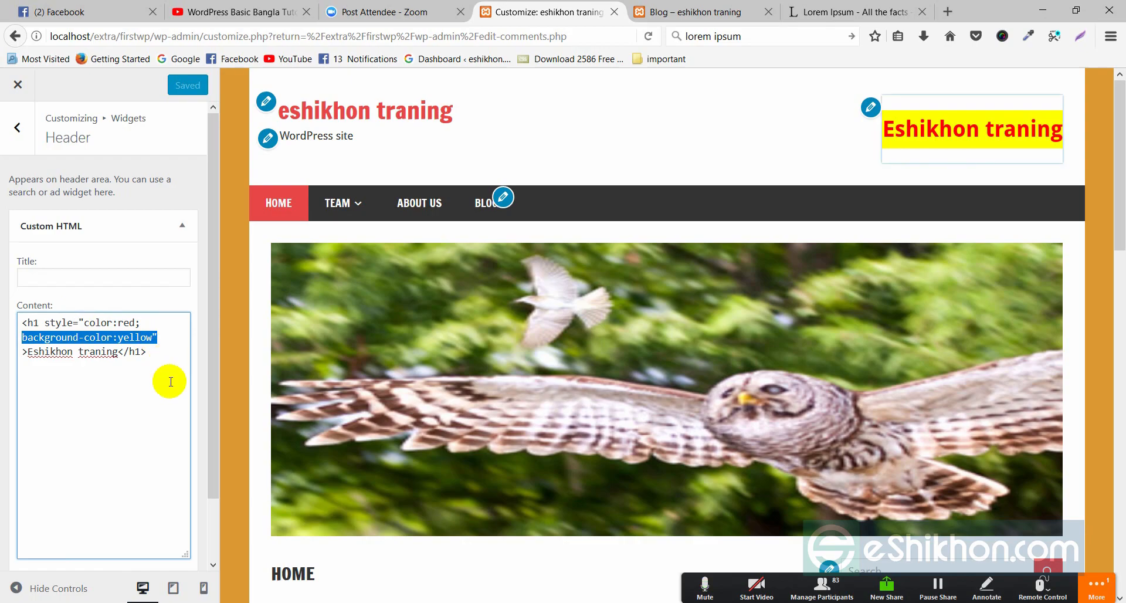
key(BackSpace)
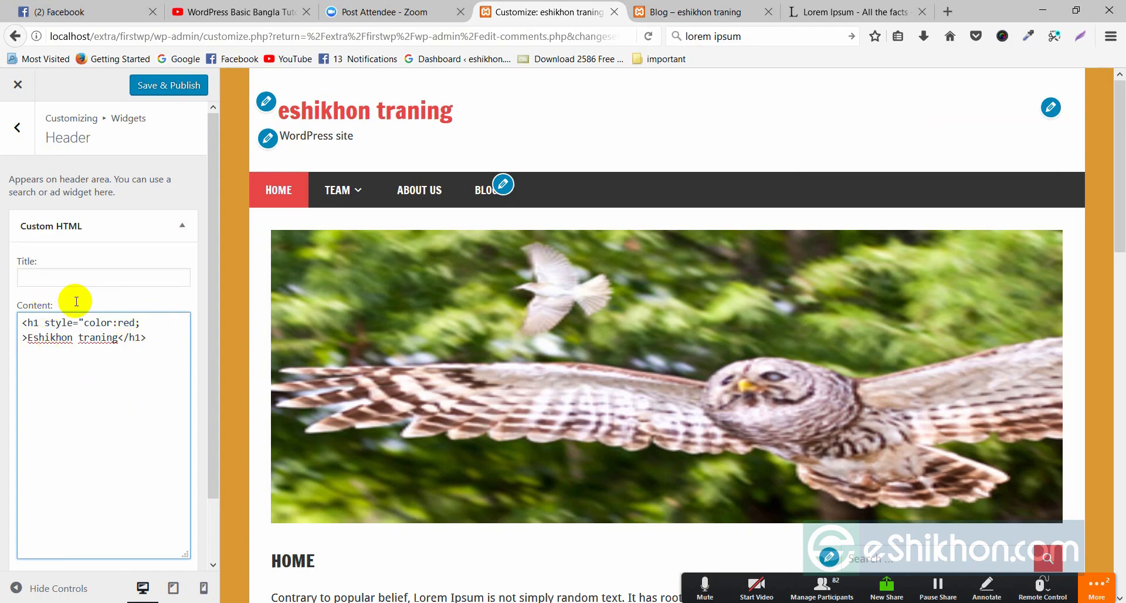
click(983, 113)
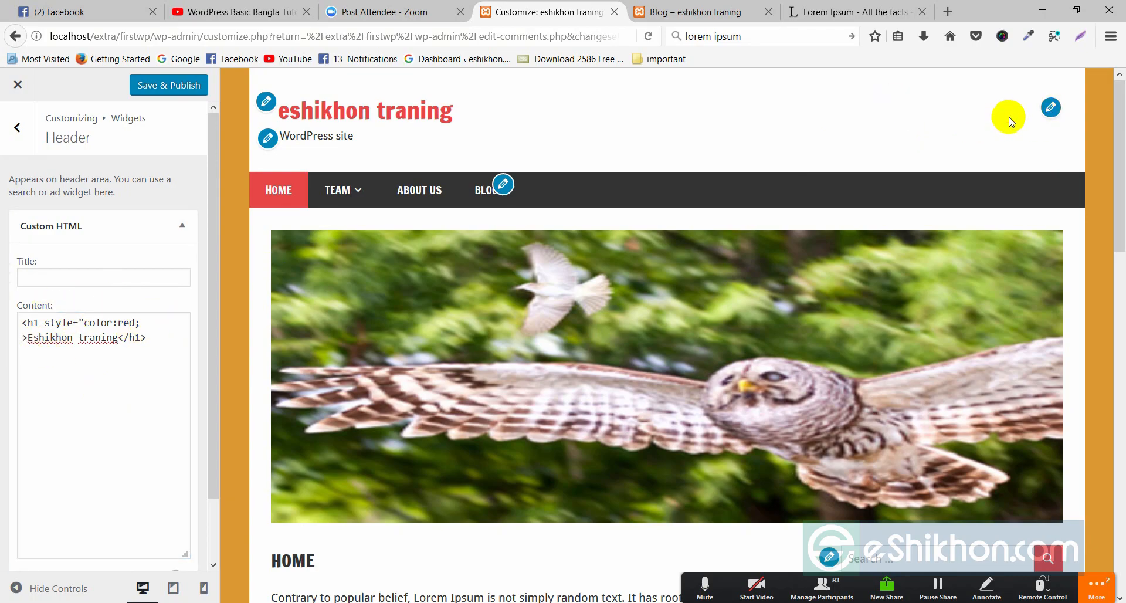
click(136, 322)
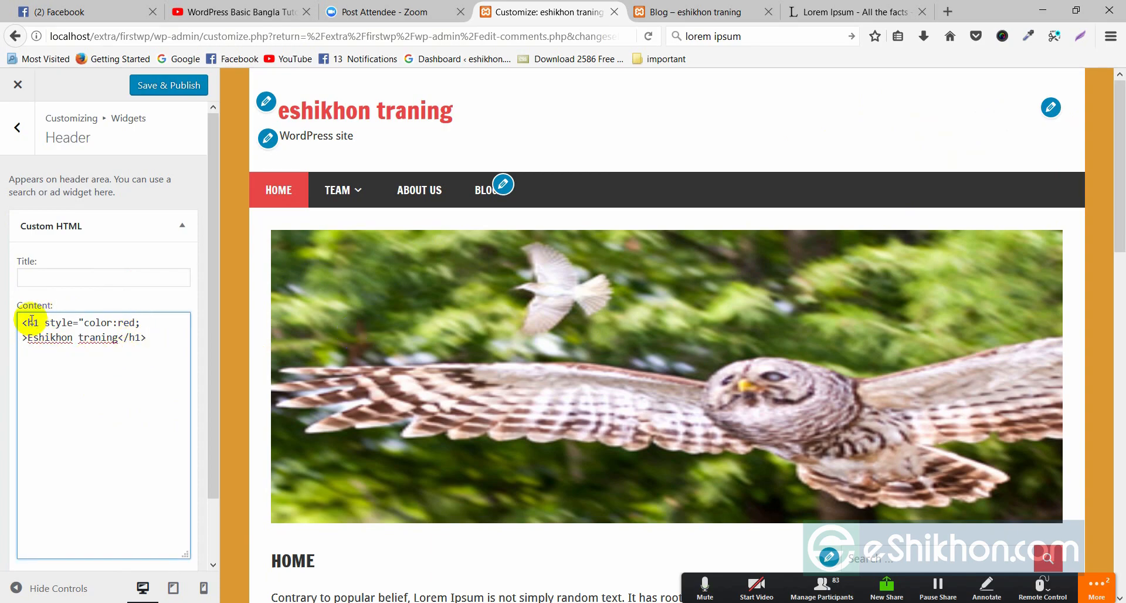
- Close the Customizer without saving, then reopen it through Appearance > Customize at Menus
click(19, 83)
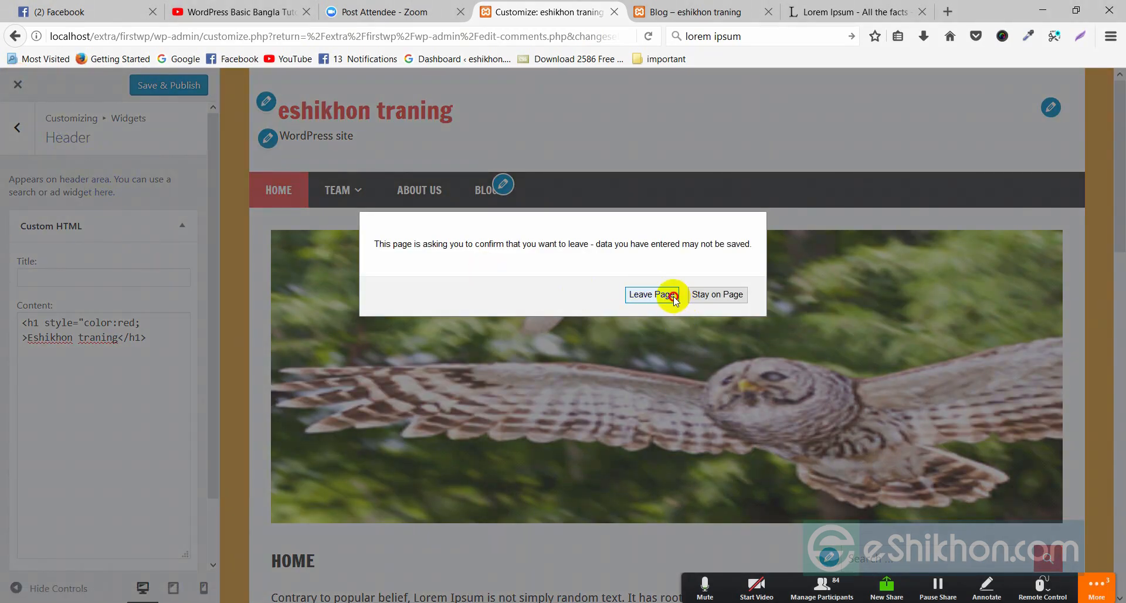
click(673, 295)
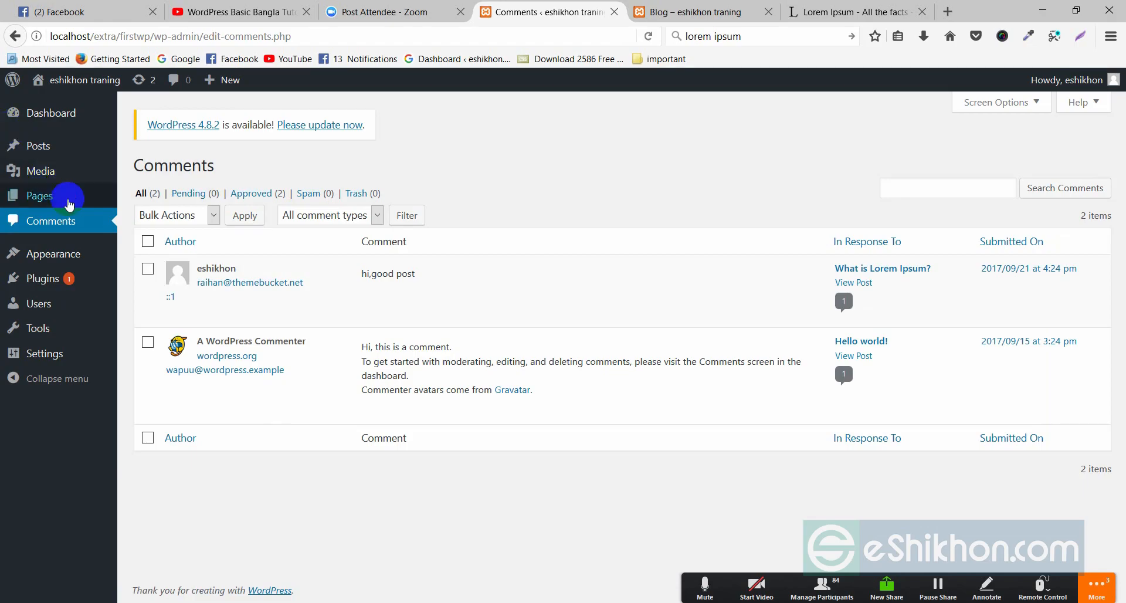
mouse_move(78, 258)
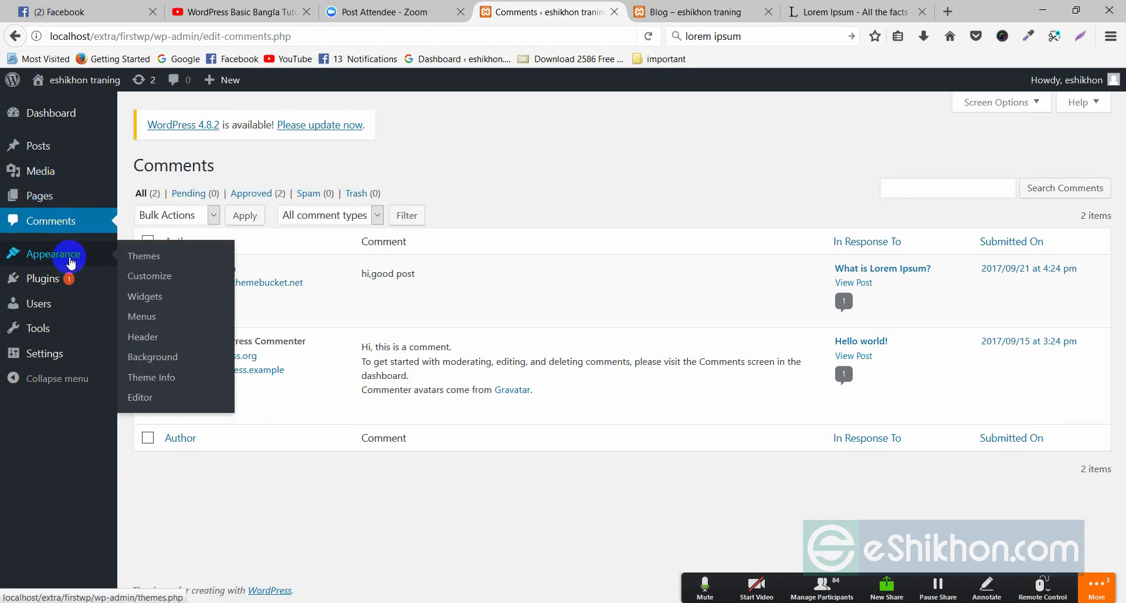
click(156, 284)
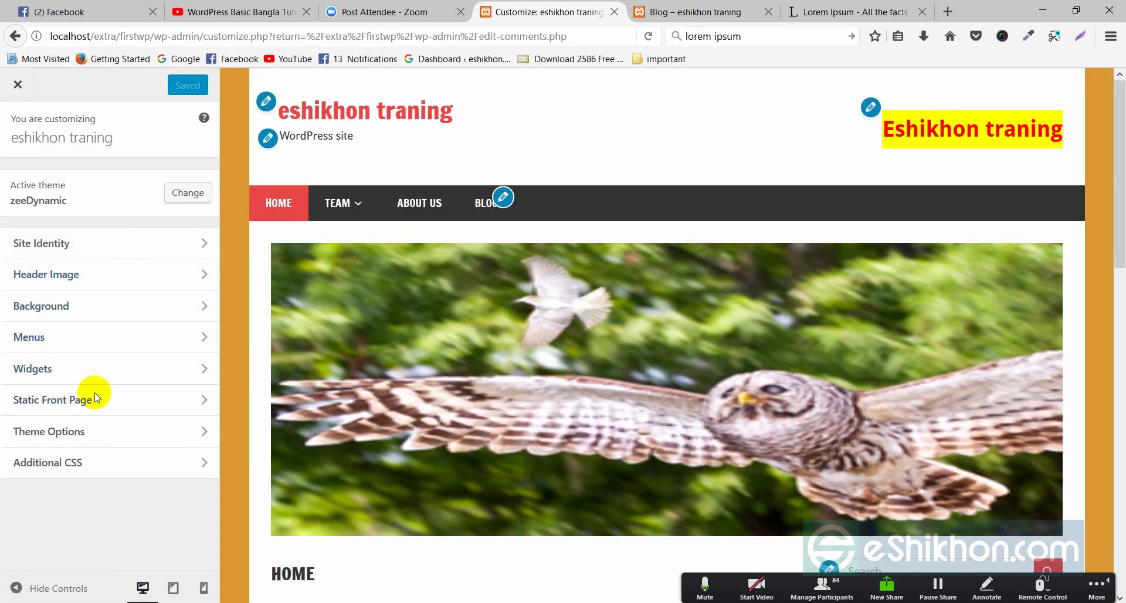
click(34, 336)
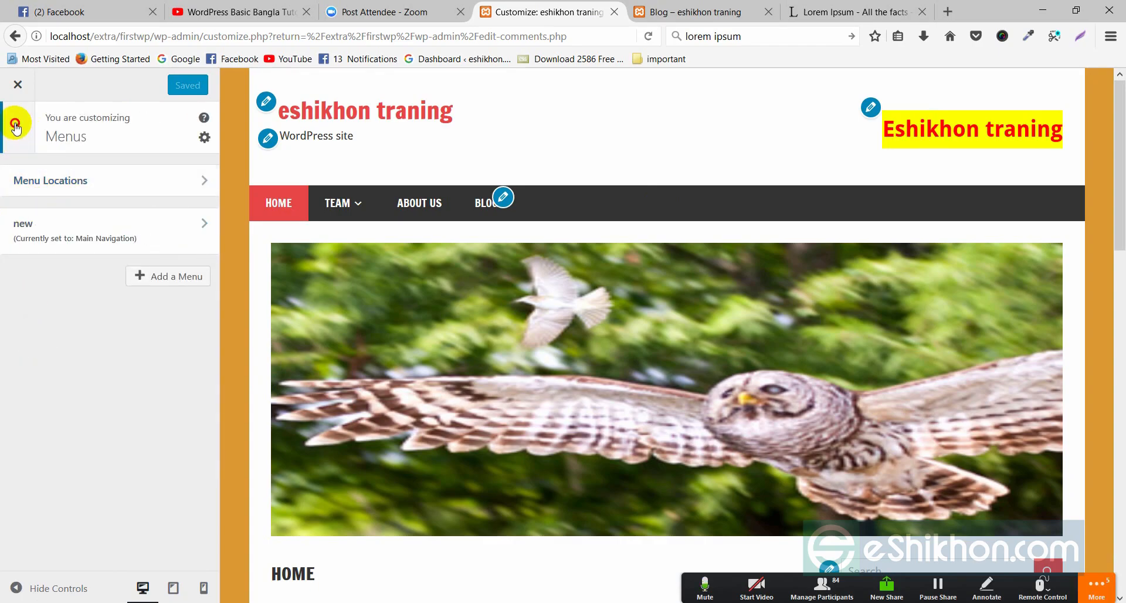
- Navigate to Widgets > Header and expand the Custom HTML widget
click(13, 129)
click(34, 367)
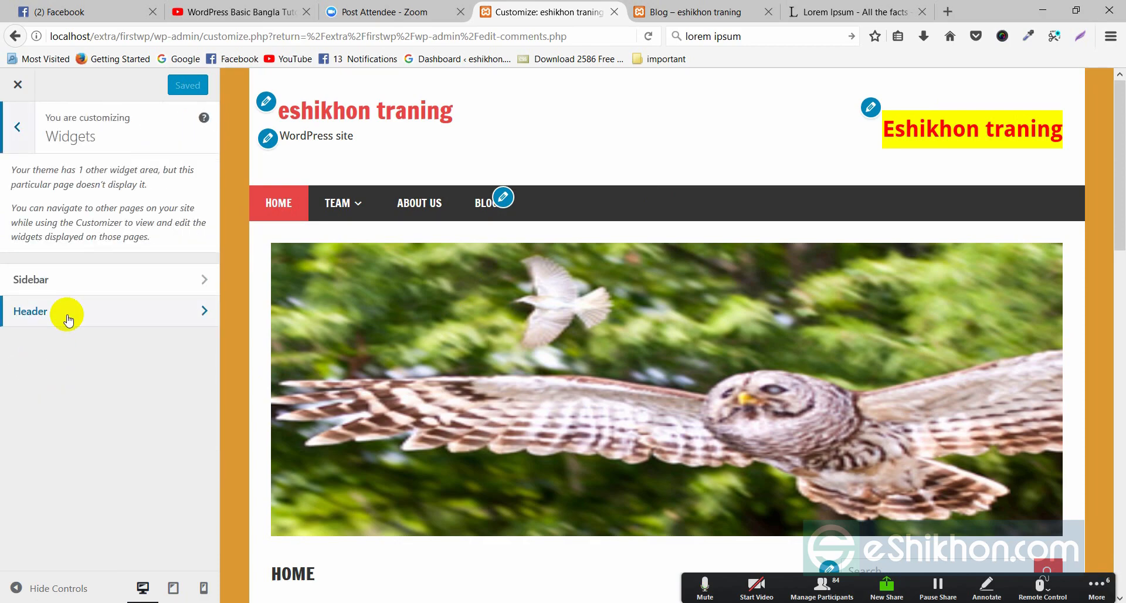
click(214, 316)
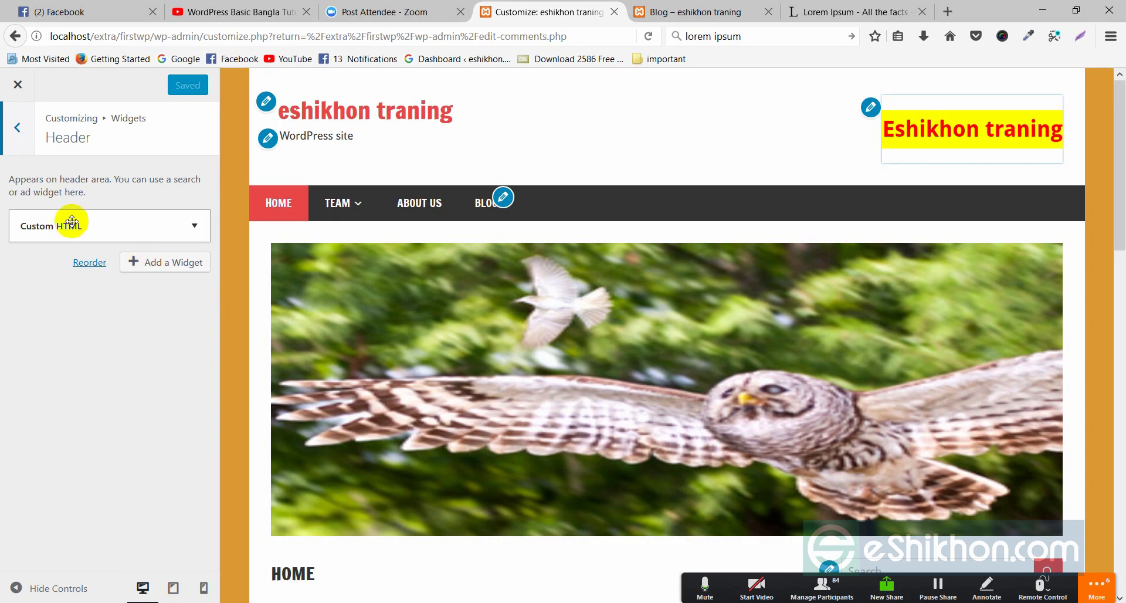
click(105, 223)
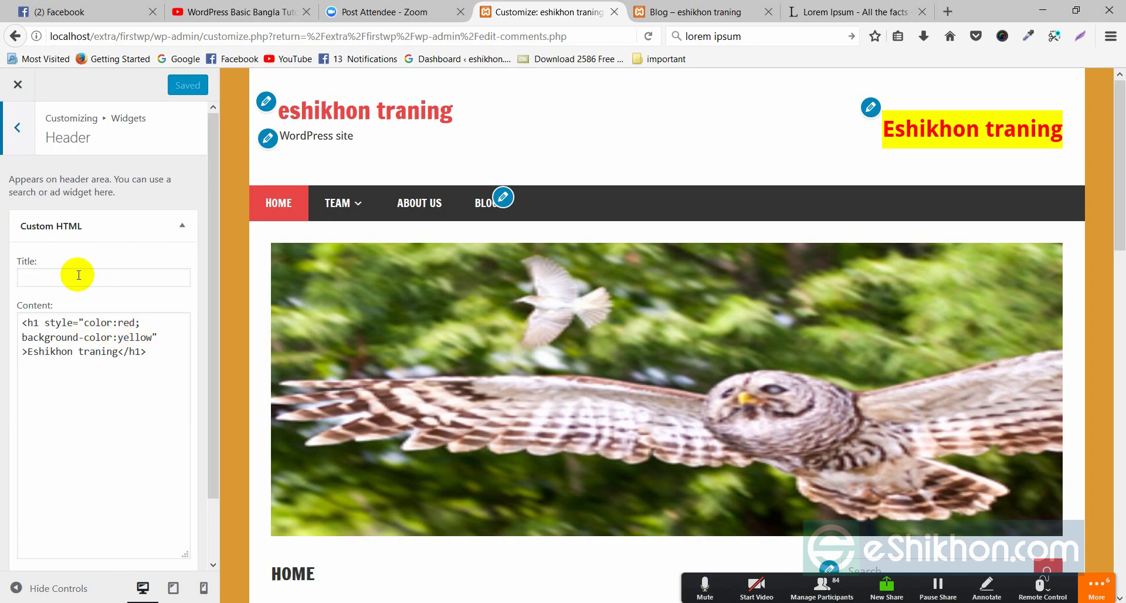
drag(892, 129, 1060, 131)
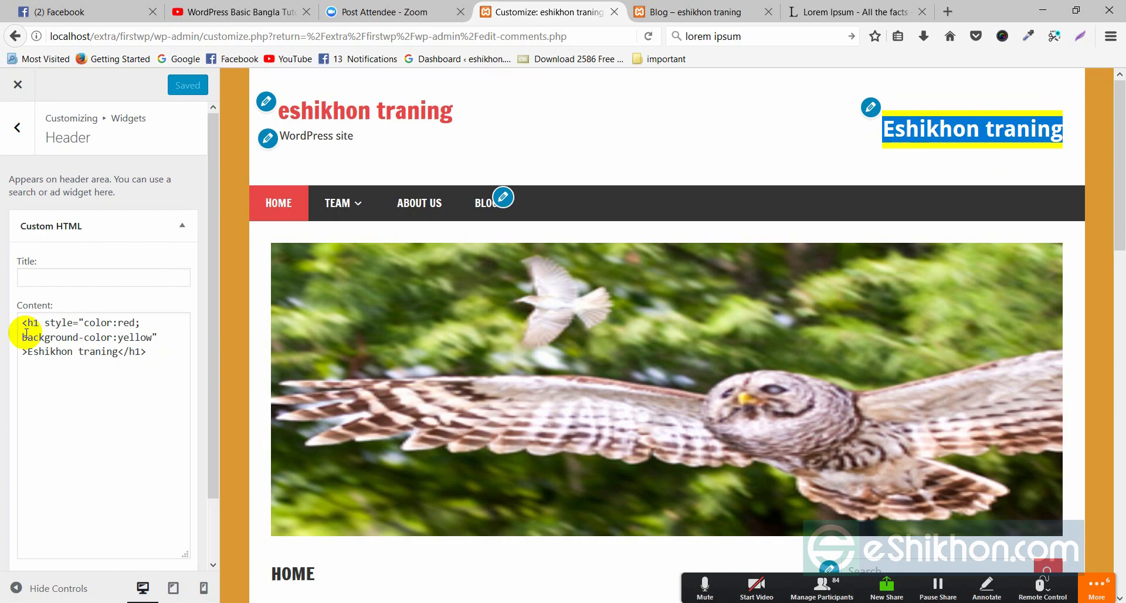
- Delete the background-color:yellow line from the Content code and return to the widget areas
drag(21, 336, 157, 330)
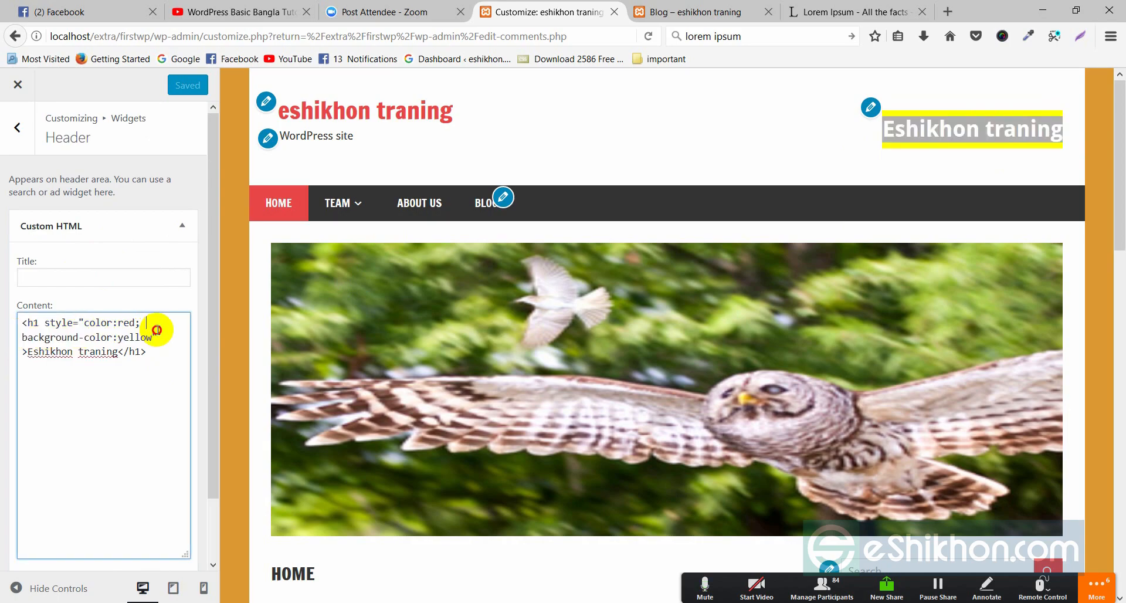
triple_click(156, 332)
key(BackSpace)
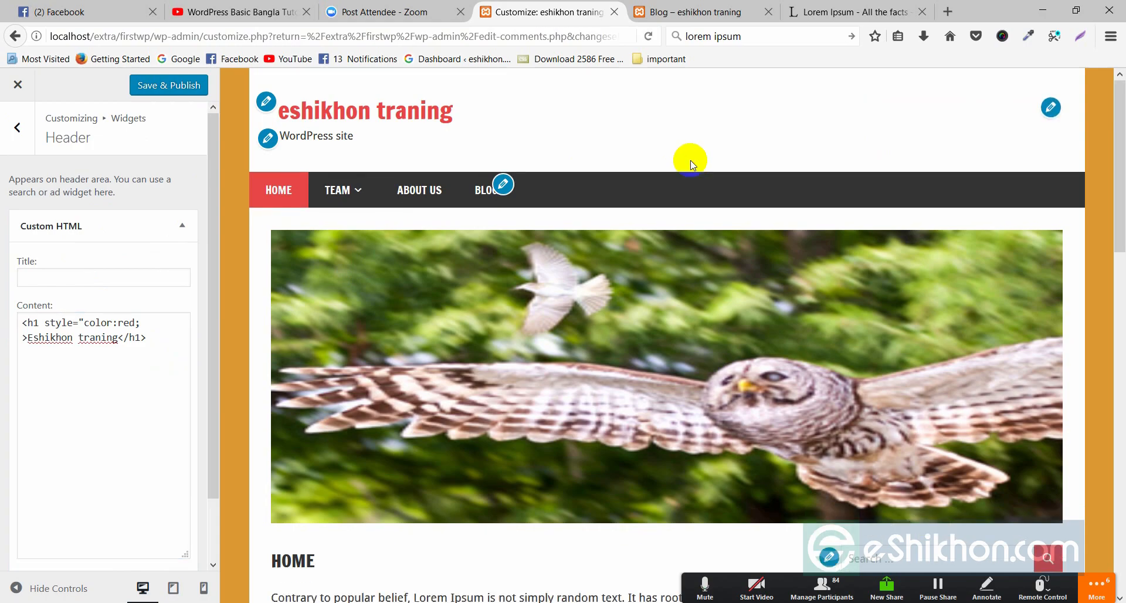
click(1052, 107)
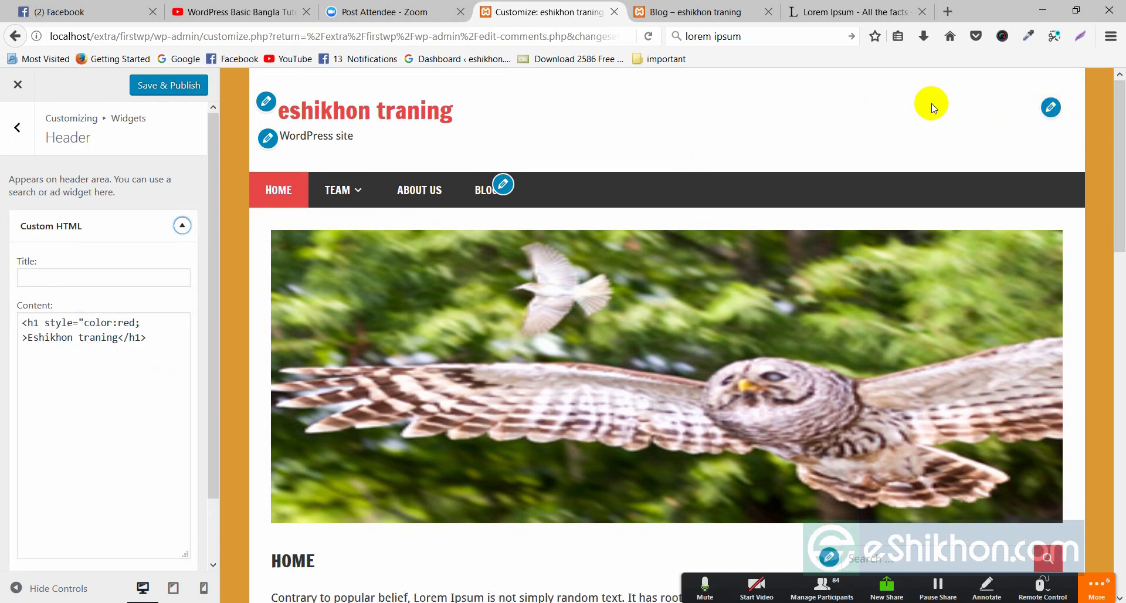
click(144, 326)
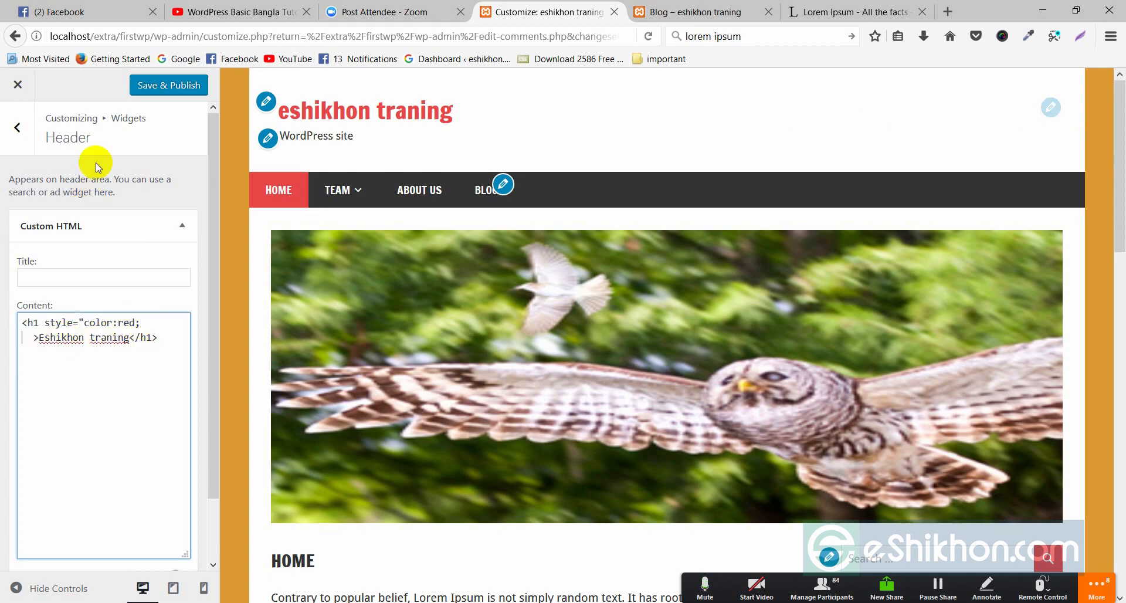
click(17, 127)
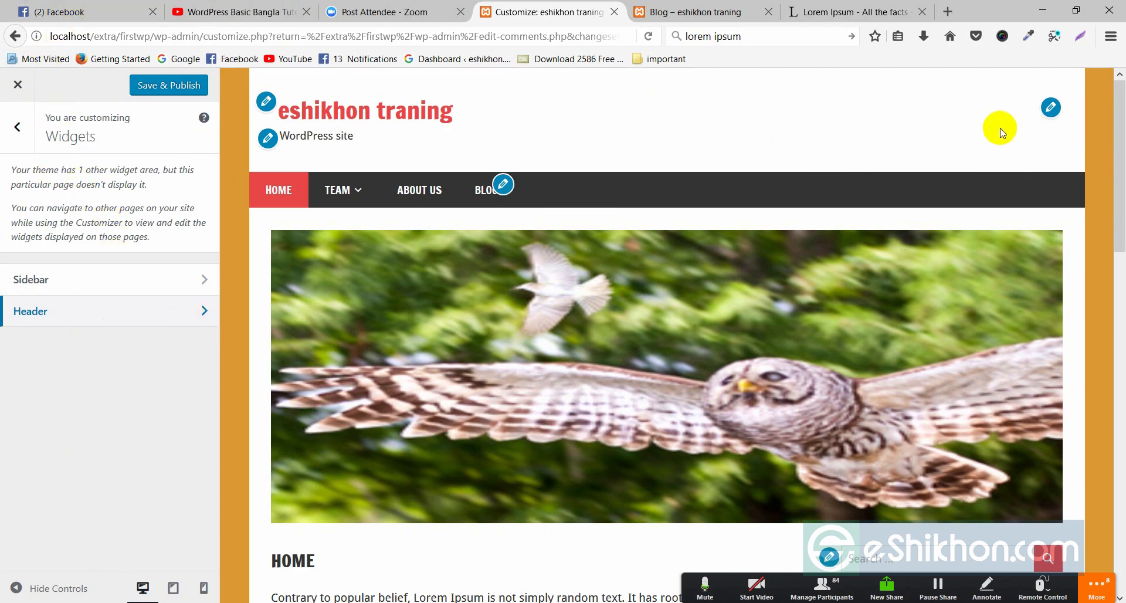
right_click(948, 121)
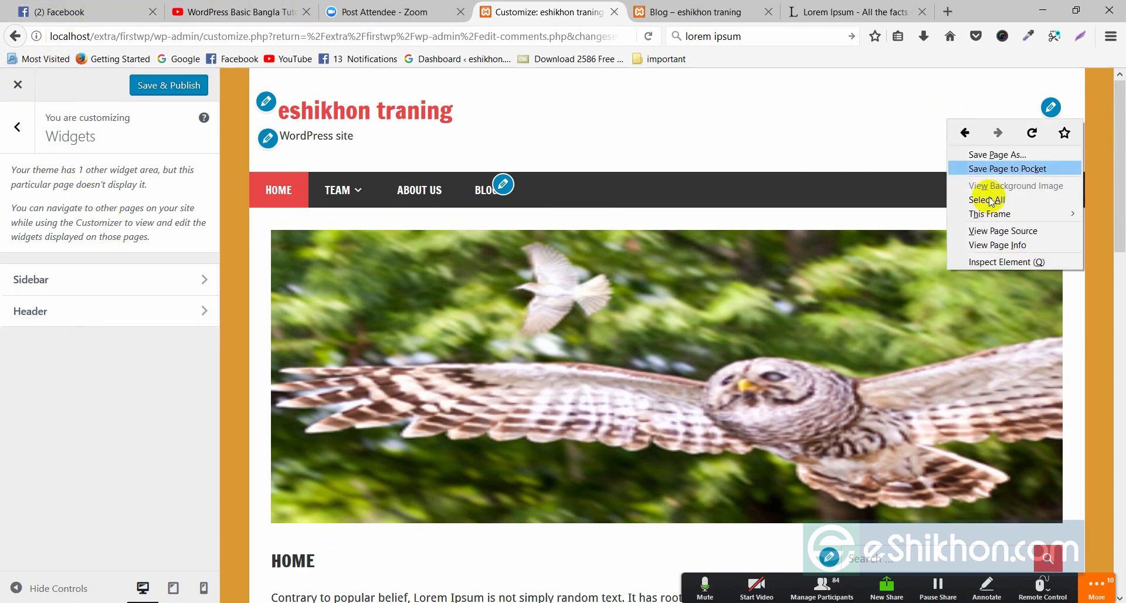
click(997, 261)
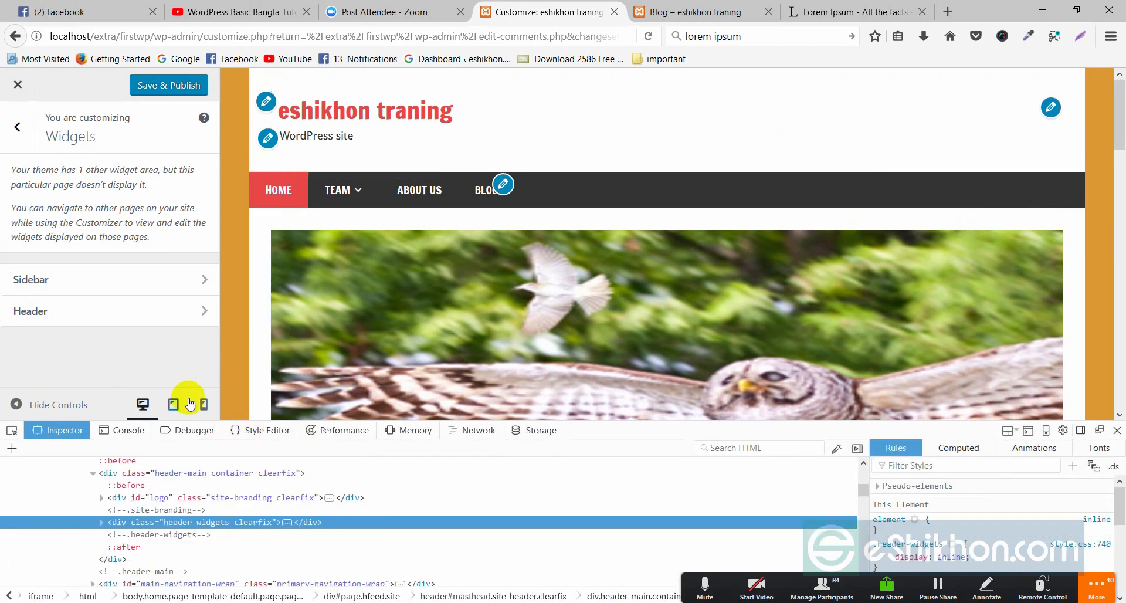
click(16, 424)
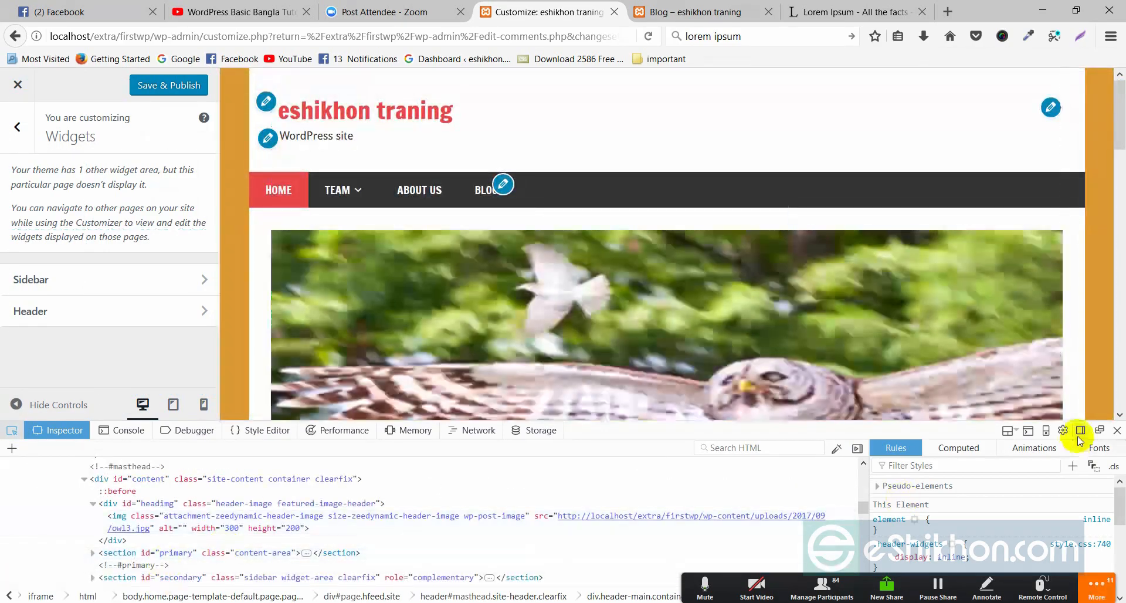
click(1117, 431)
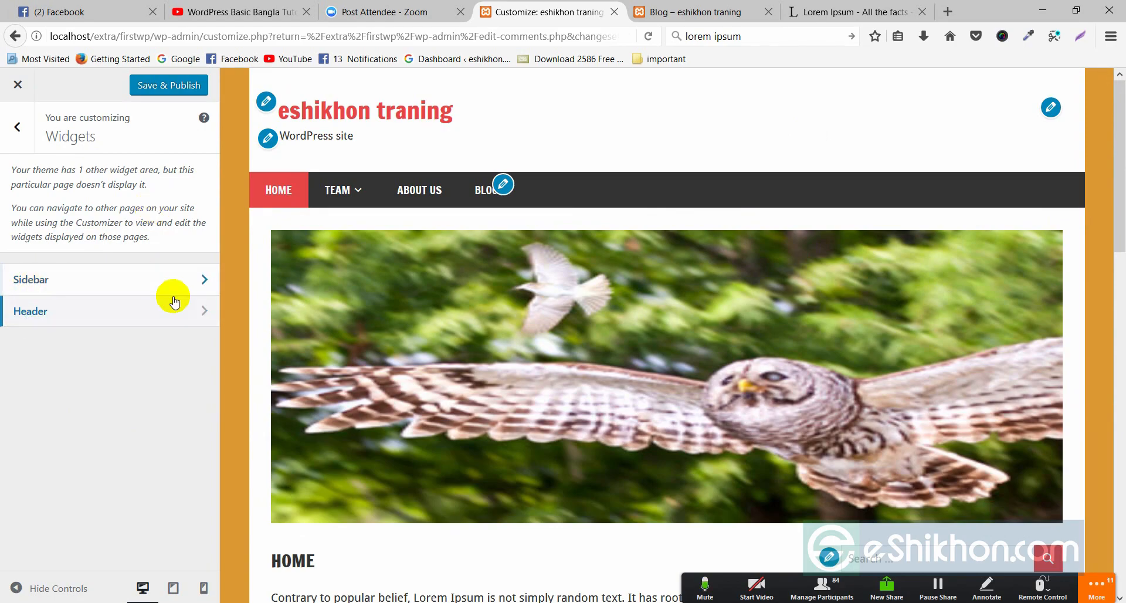
- Open the Sidebar widget area and inspect the Calendar widget titled 'Calender', then collapse it
click(201, 280)
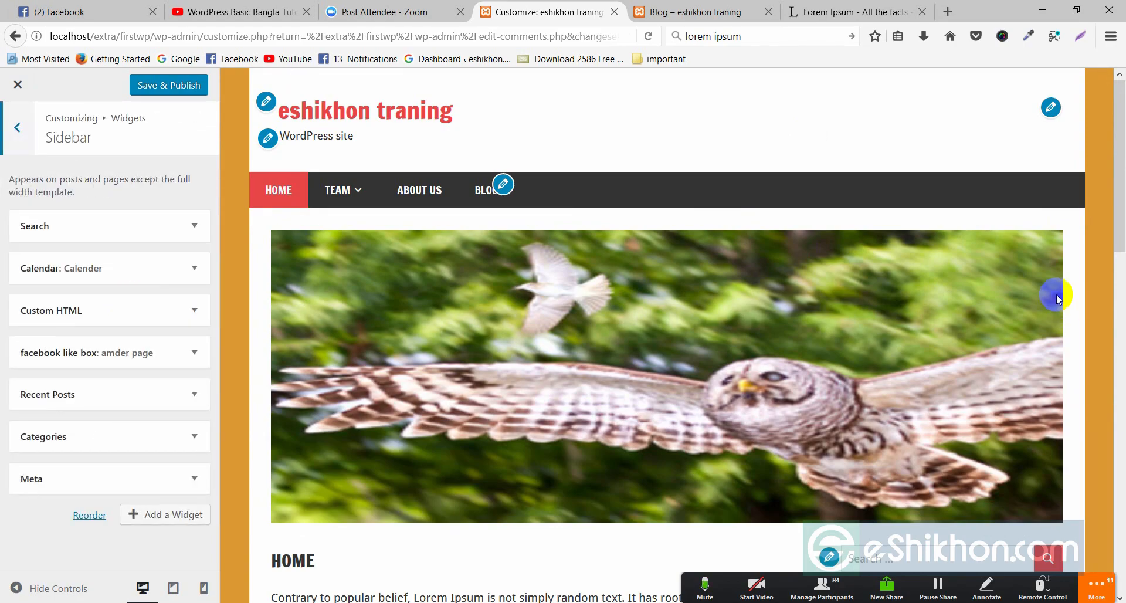
scroll(1053, 286, down, 6)
click(867, 234)
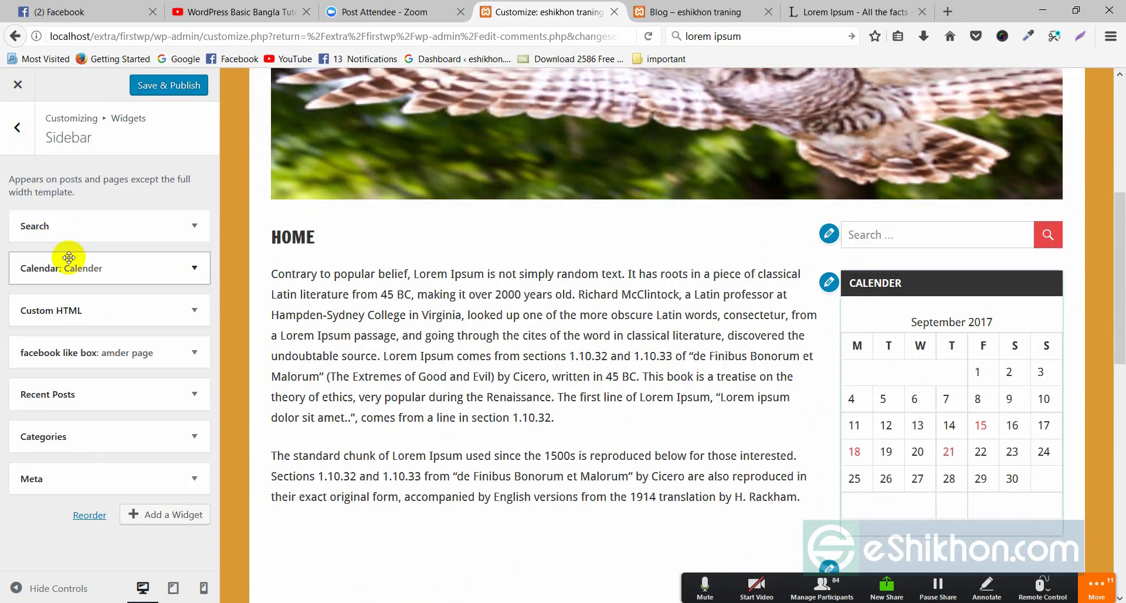
click(195, 271)
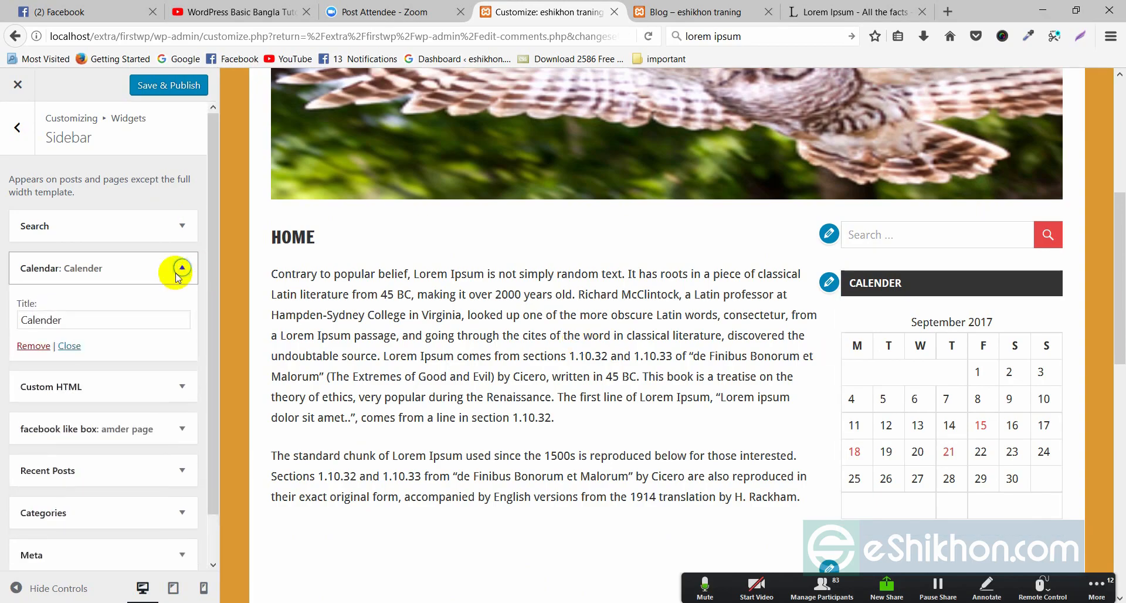
double_click(63, 317)
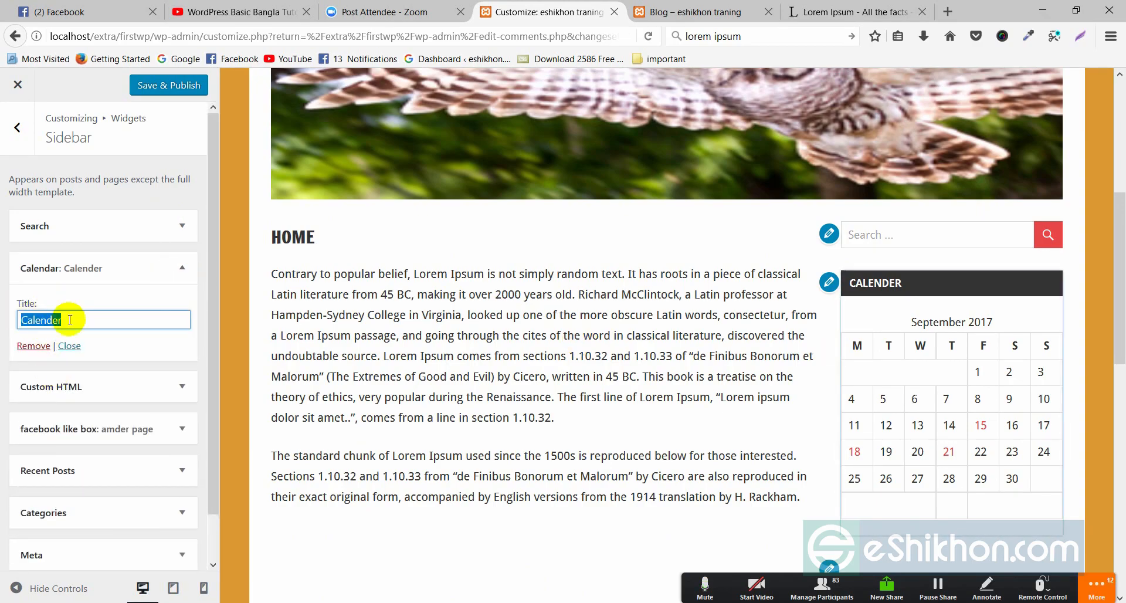
drag(919, 287, 829, 283)
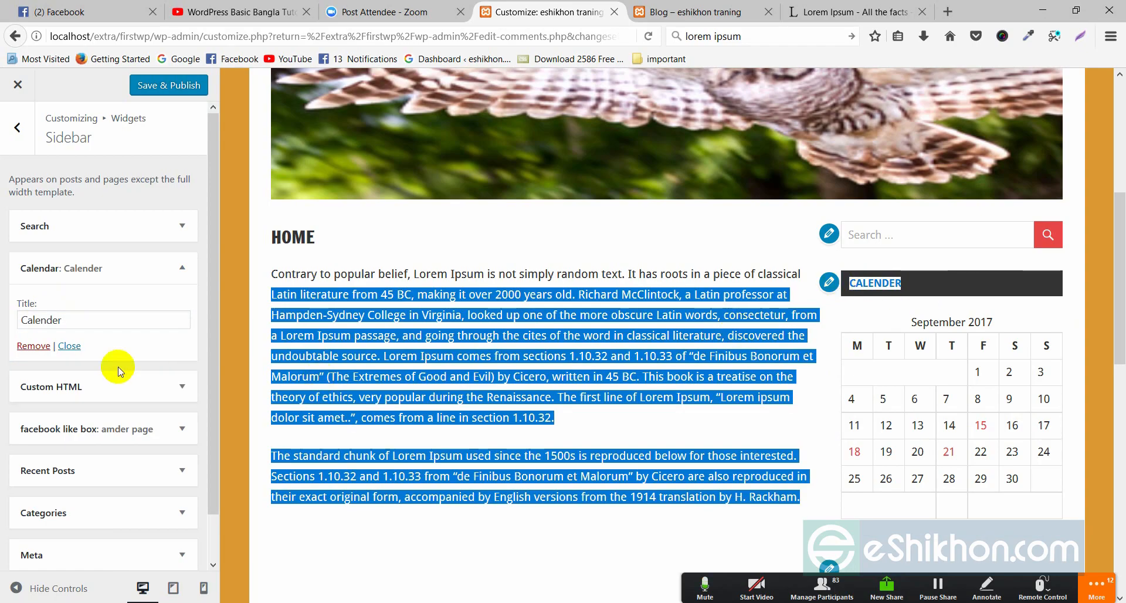
click(69, 310)
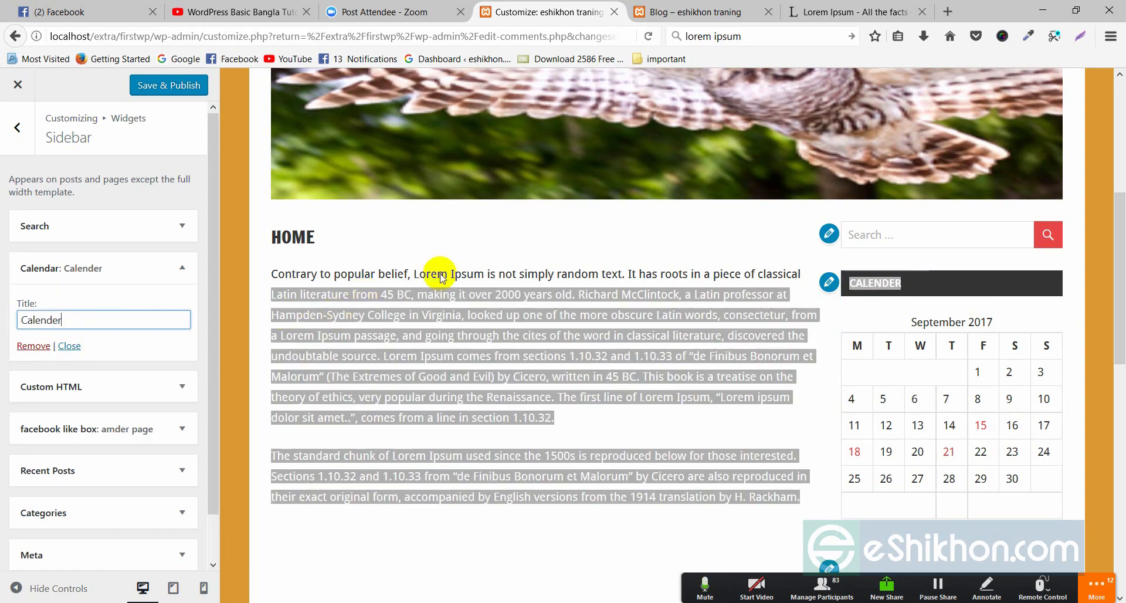
click(494, 245)
click(180, 268)
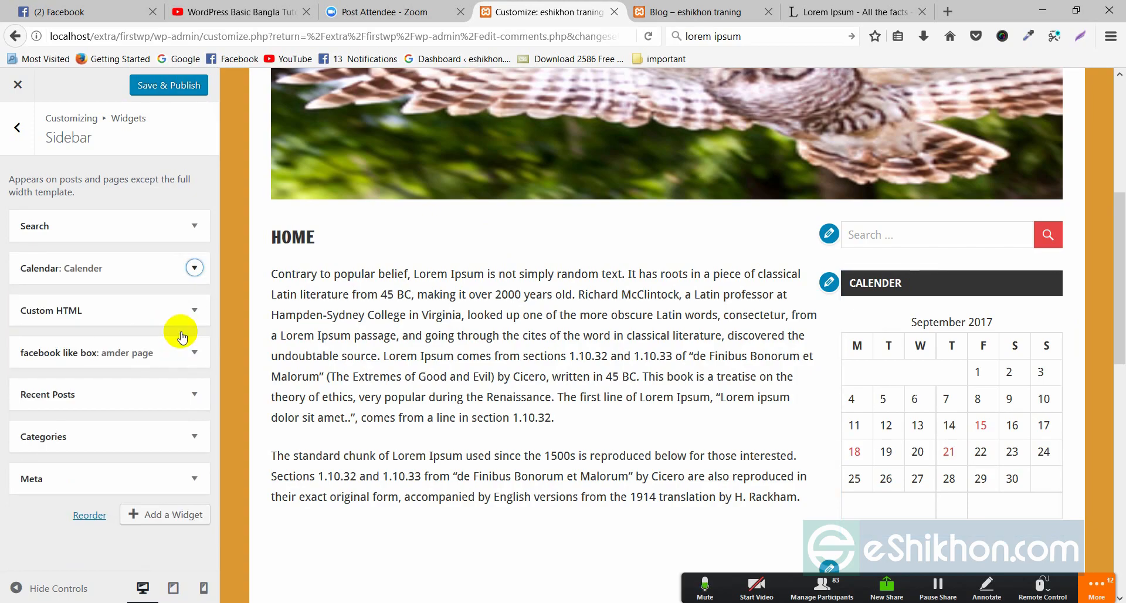
scroll(746, 393, down, 3)
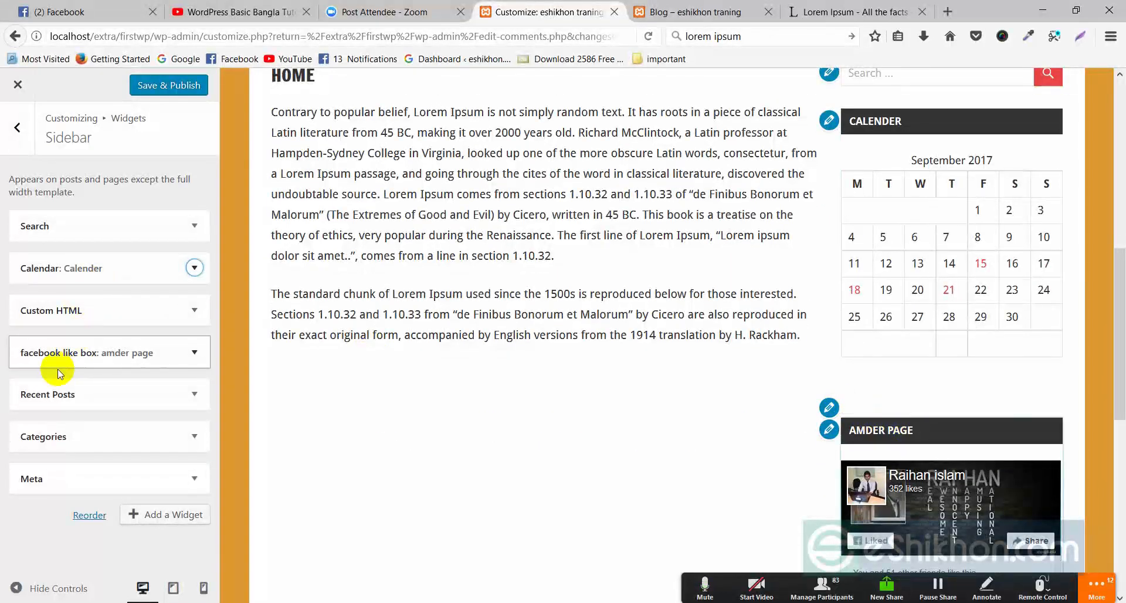
- Give the Sidebar's Custom HTML widget the title 'something' and collapse it
click(194, 309)
scroll(50, 442, down, 2)
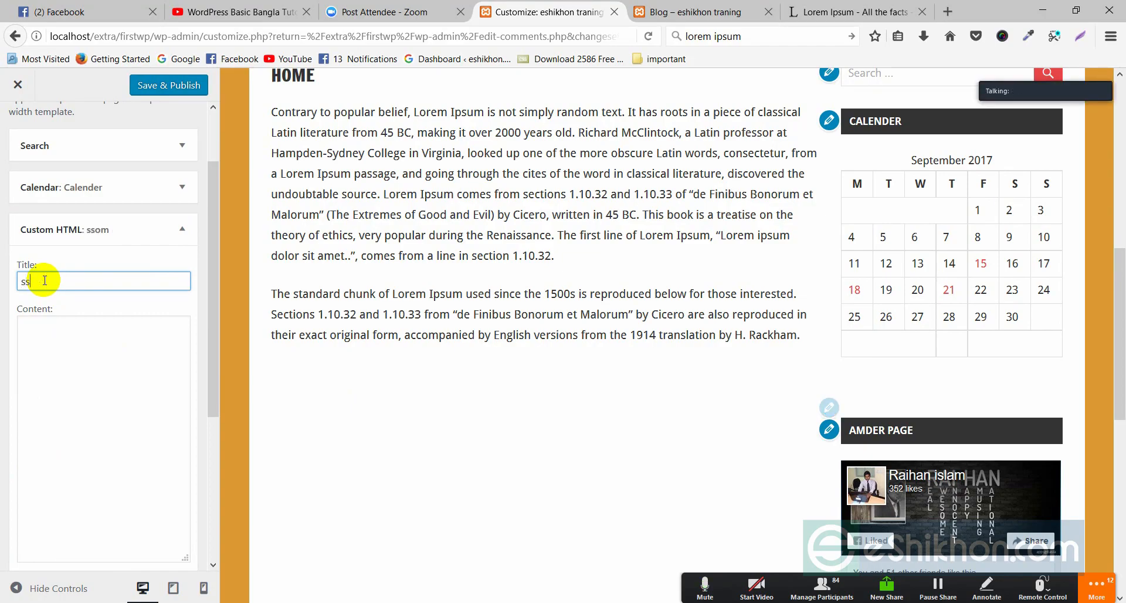
text(ome)
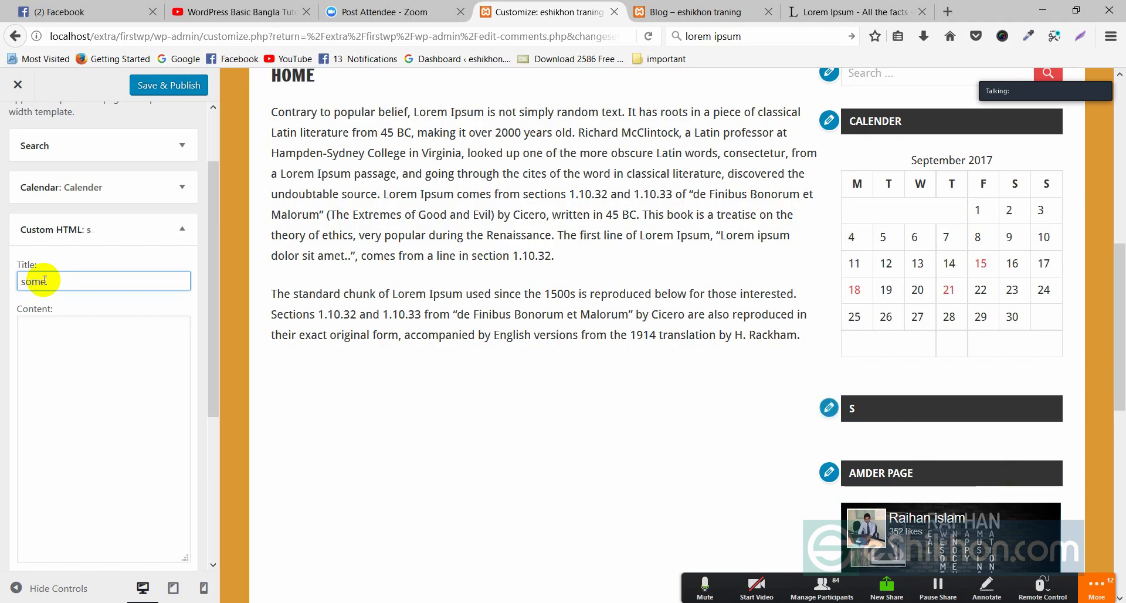
text(thing)
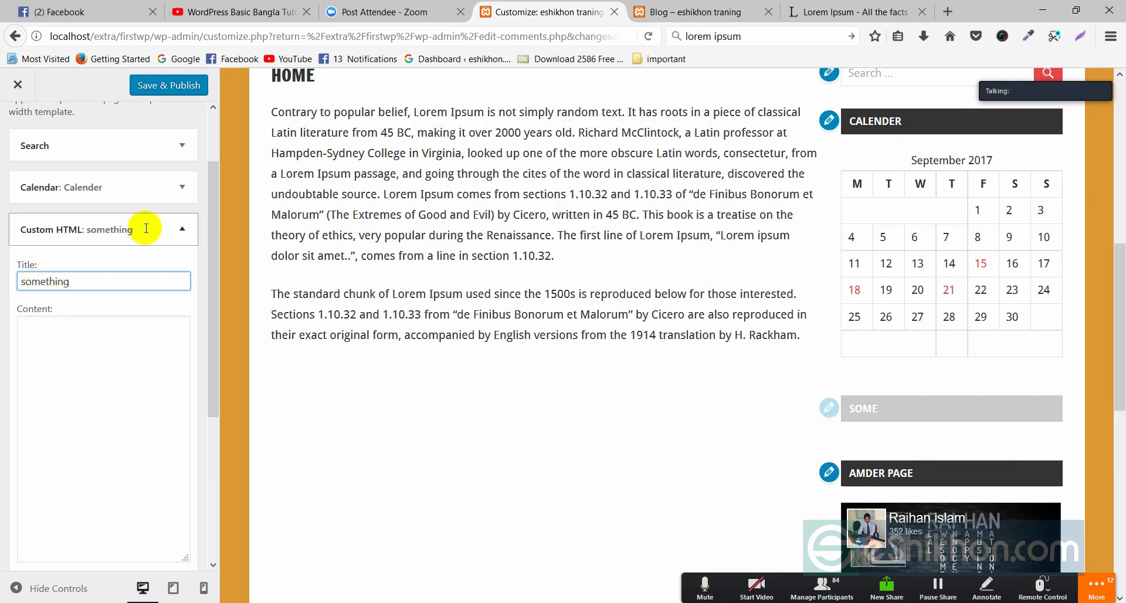
scroll(538, 188, up, 2)
scroll(911, 338, down, 3)
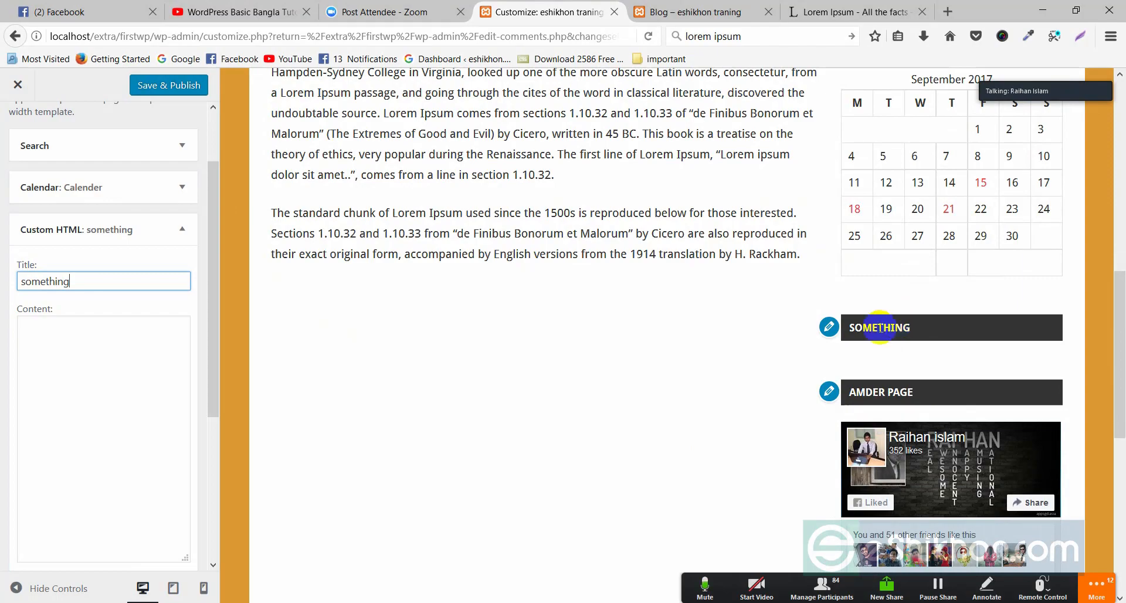
drag(912, 332, 854, 330)
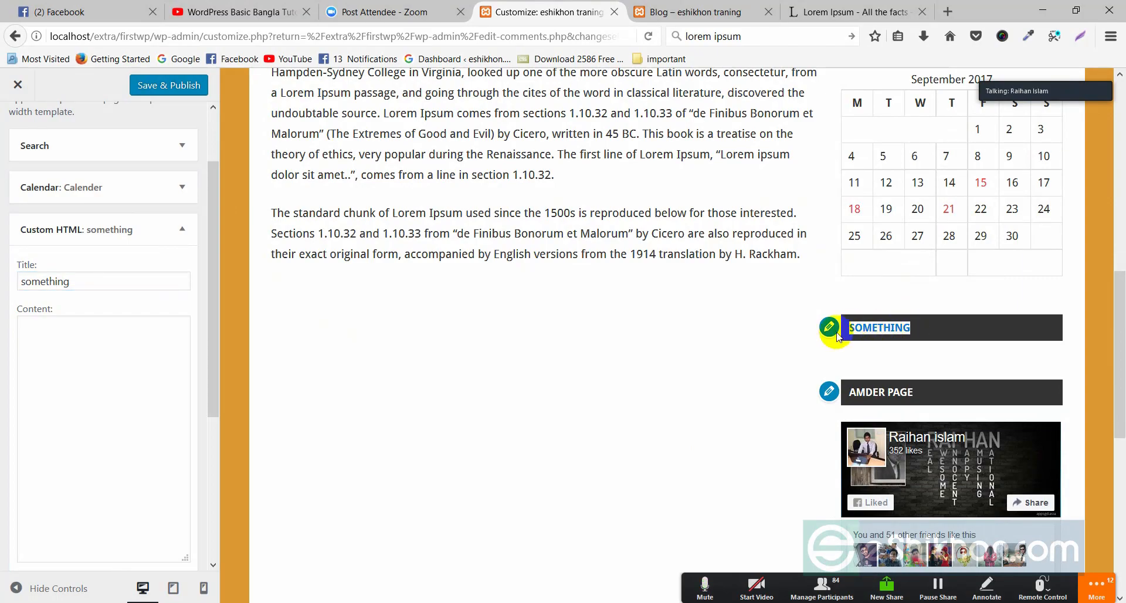
click(182, 231)
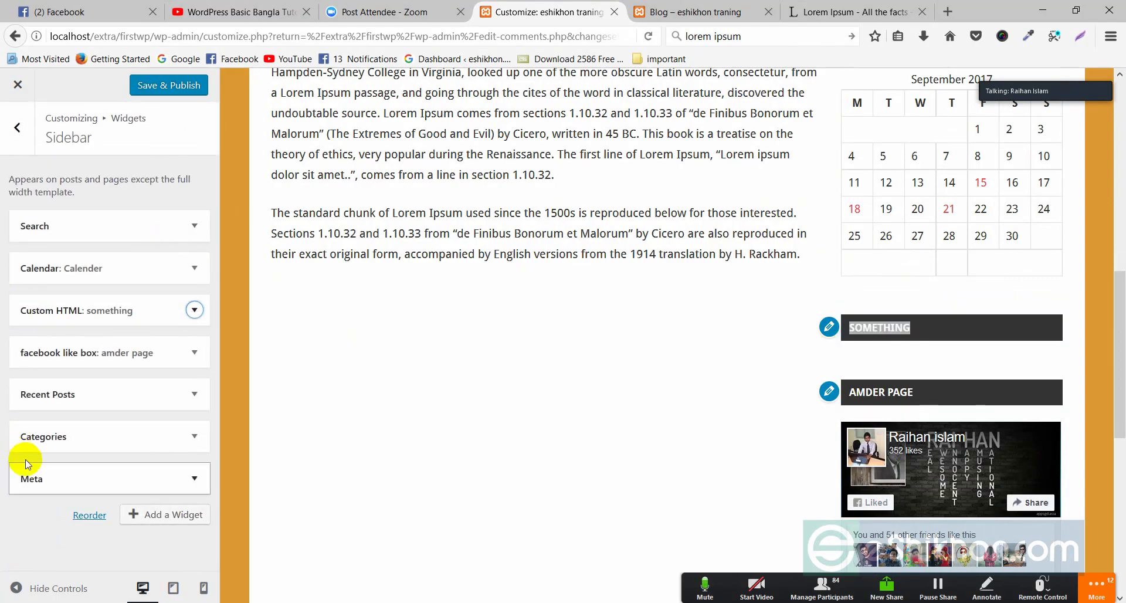
- Browse the addable widgets such as Archives, Audio, Calendar and Custom HTML
click(150, 516)
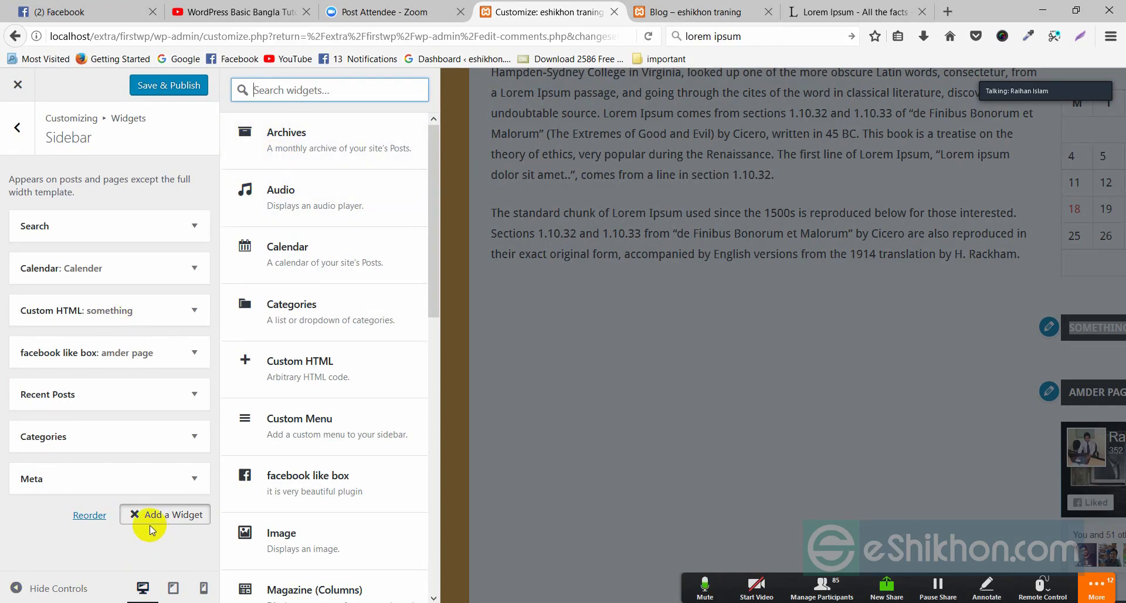
drag(435, 166, 465, 113)
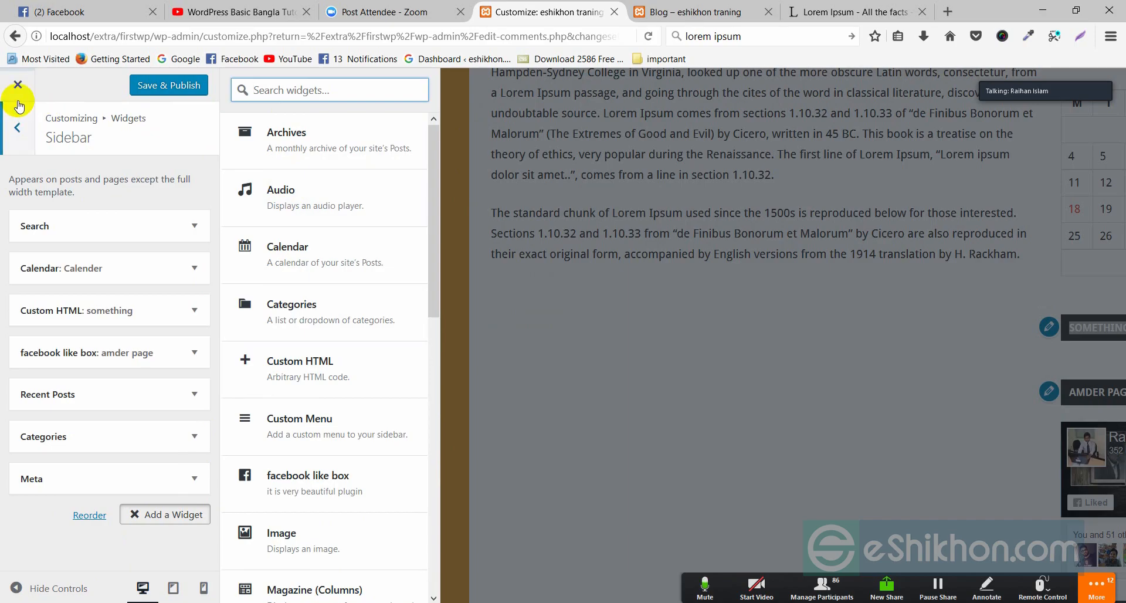
- Set the Theme Layout to Left Sidebar in Theme Options > General Settings
click(9, 142)
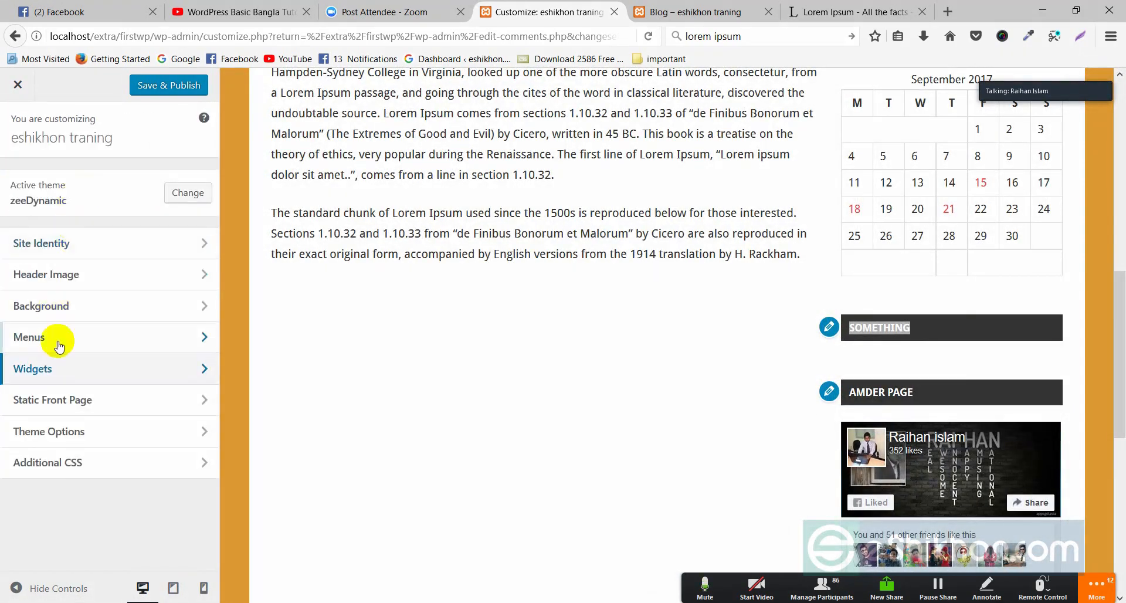
click(69, 434)
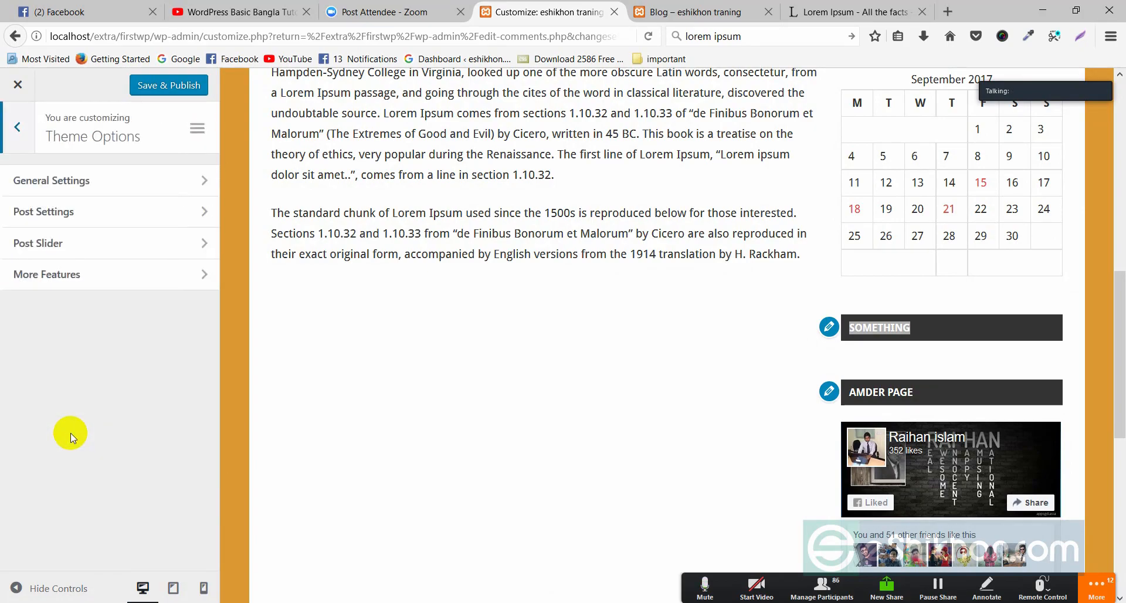
click(56, 182)
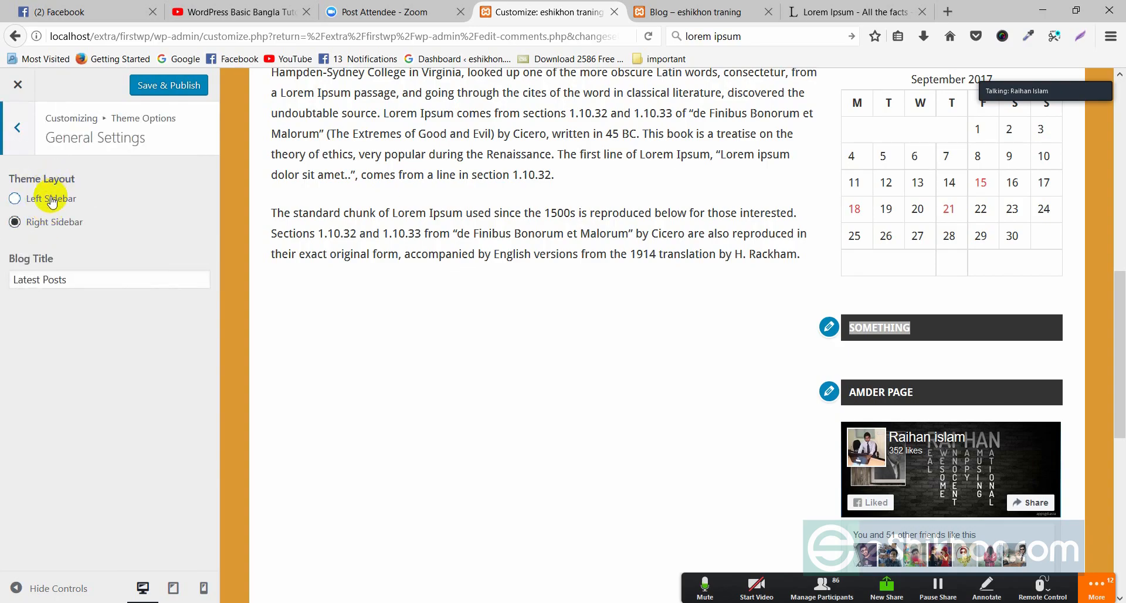
scroll(884, 352, up, 6)
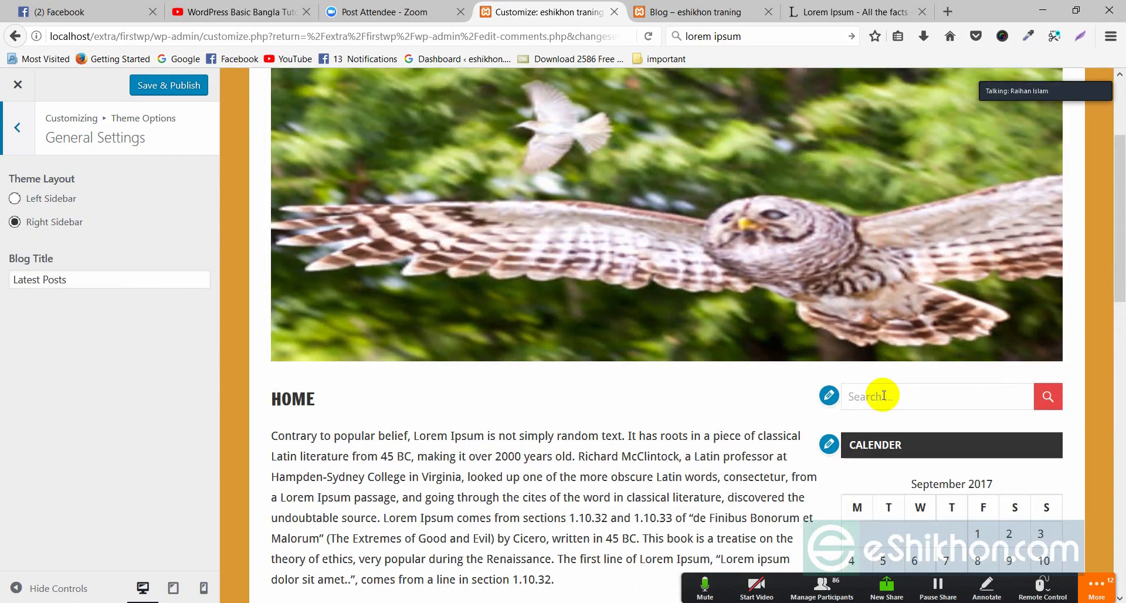
click(50, 200)
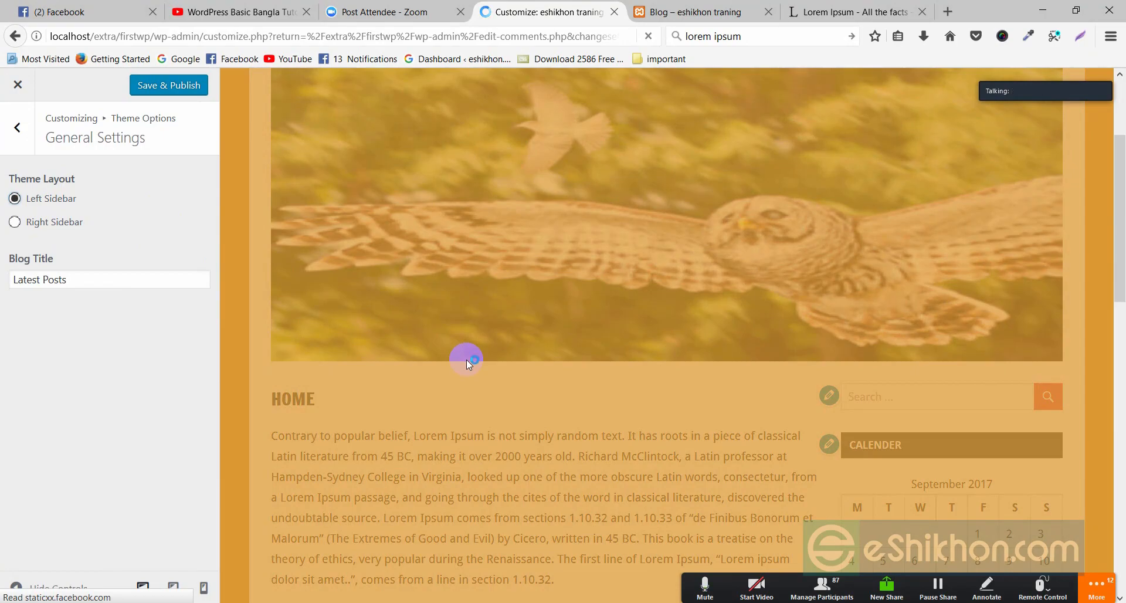
scroll(466, 362, down, 3)
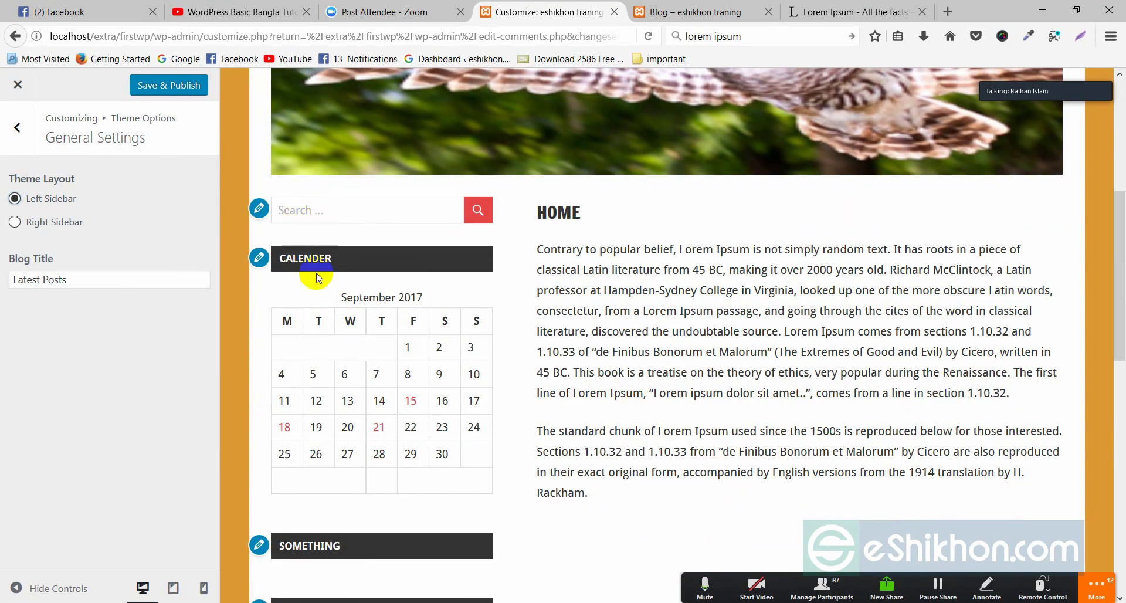
scroll(359, 264, down, 10)
scroll(352, 264, up, 6)
scroll(347, 261, up, 7)
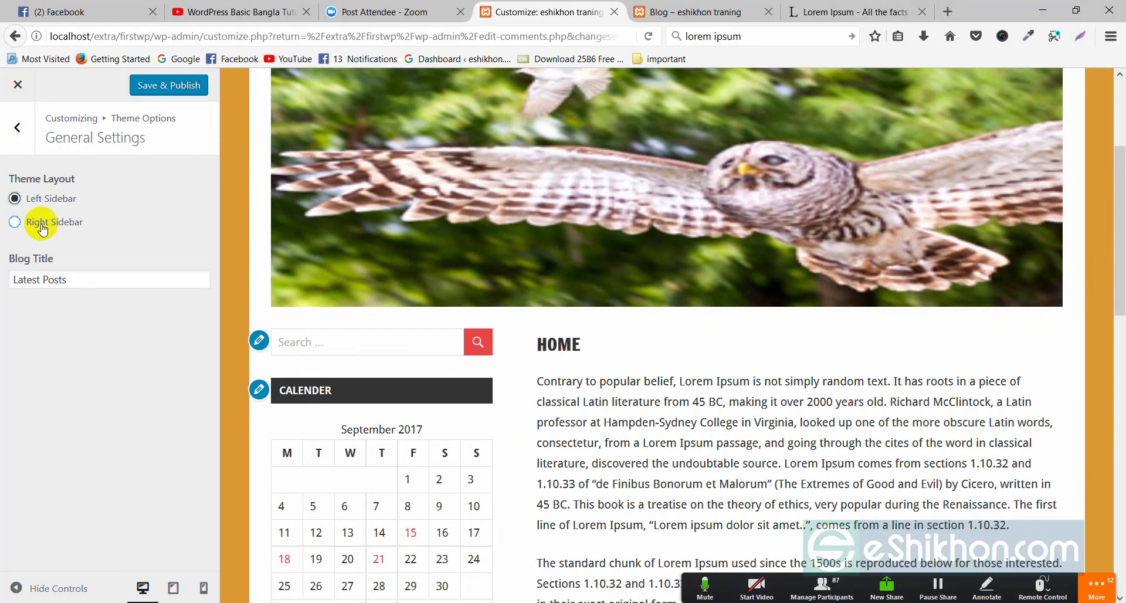
click(44, 197)
- Check the Blog Title field, which reads 'Latest Posts'
mouse_move(68, 264)
mouse_down()
mouse_move(18, 259)
mouse_move(11, 284)
mouse_move(61, 273)
mouse_up()
click(75, 283)
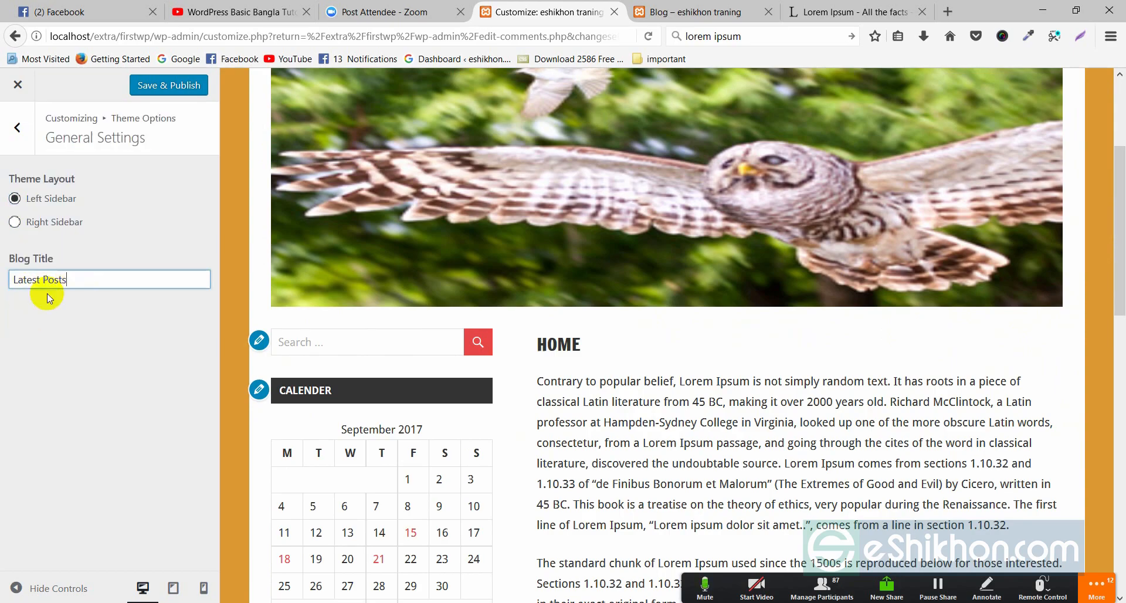
scroll(604, 246, up, 3)
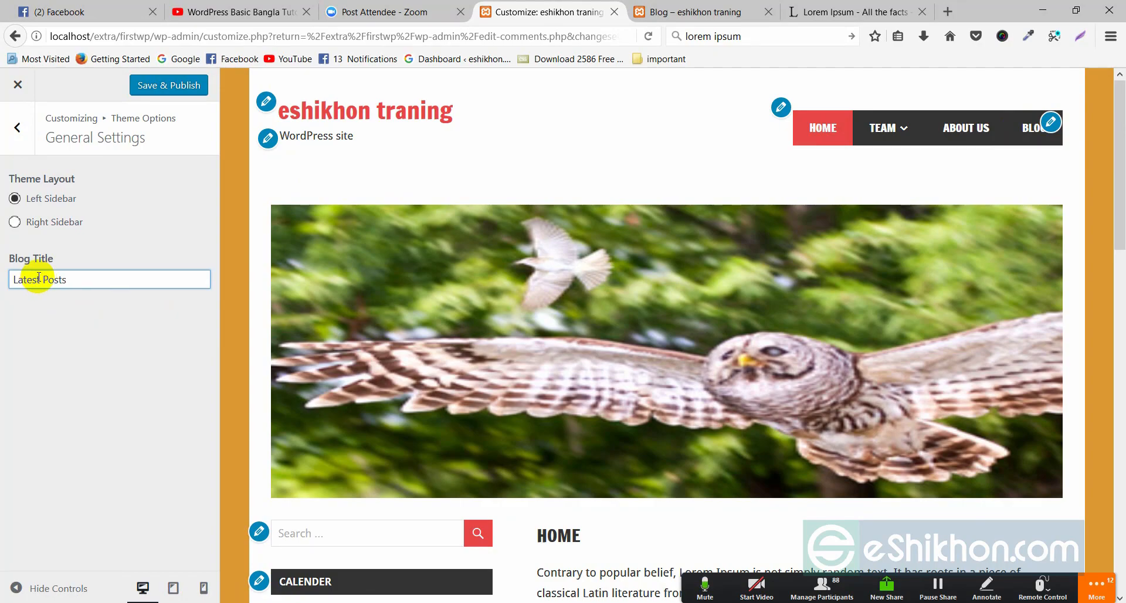
drag(72, 279, 19, 278)
click(33, 310)
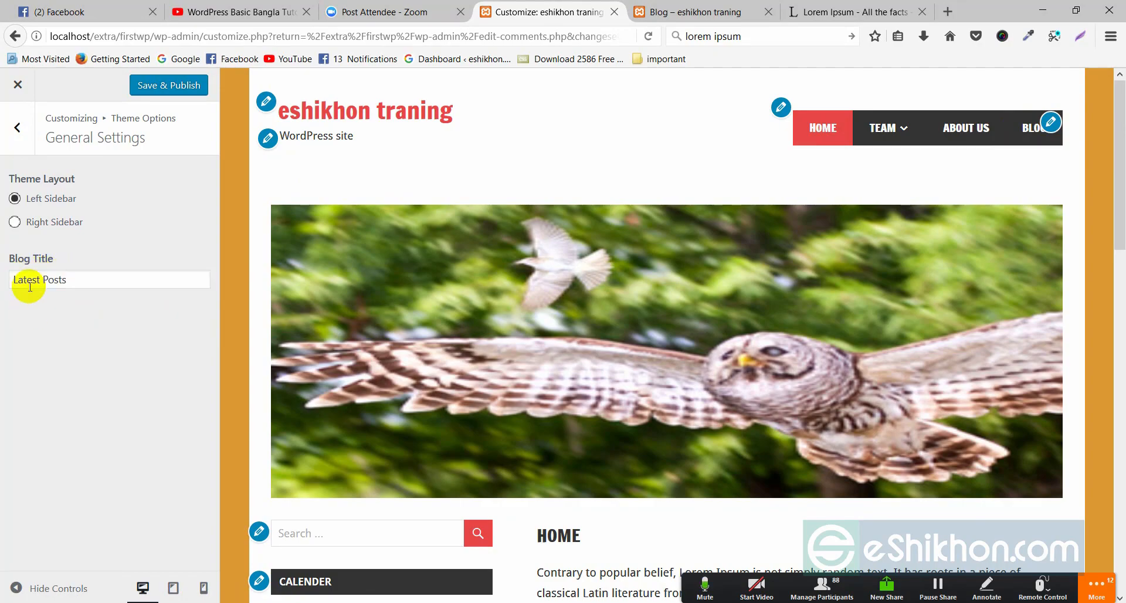
drag(71, 279, 15, 279)
click(32, 302)
- Show the BLOG page in the preview to confirm its LATEST POSTS heading, then return to Theme Options
click(1025, 136)
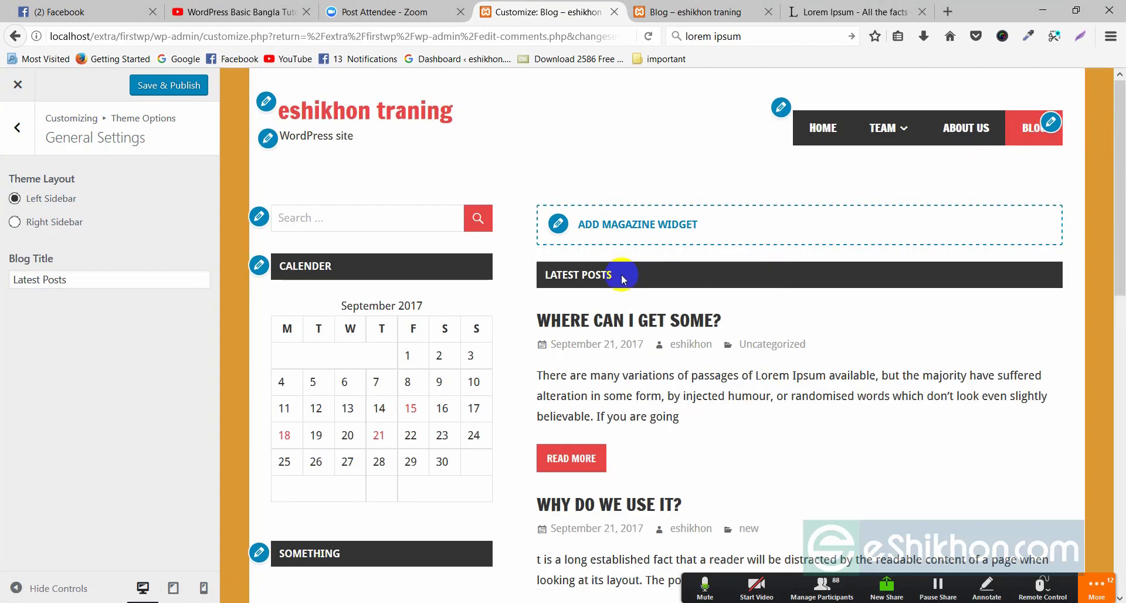
drag(621, 273, 551, 274)
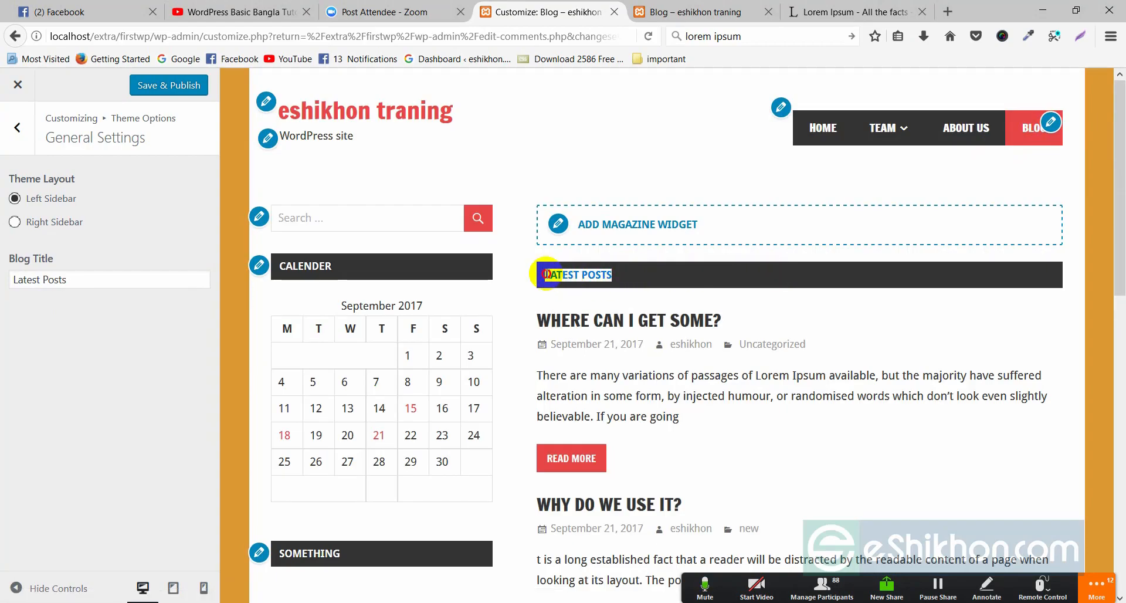
click(617, 273)
drag(78, 278, 16, 275)
click(58, 349)
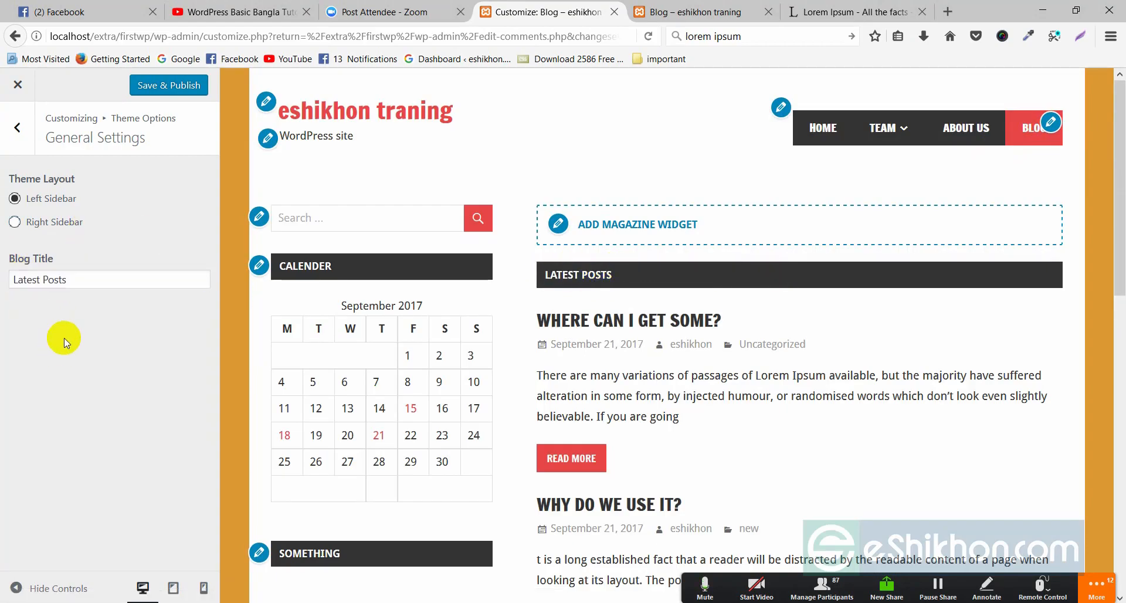
triple_click(62, 280)
click(62, 280)
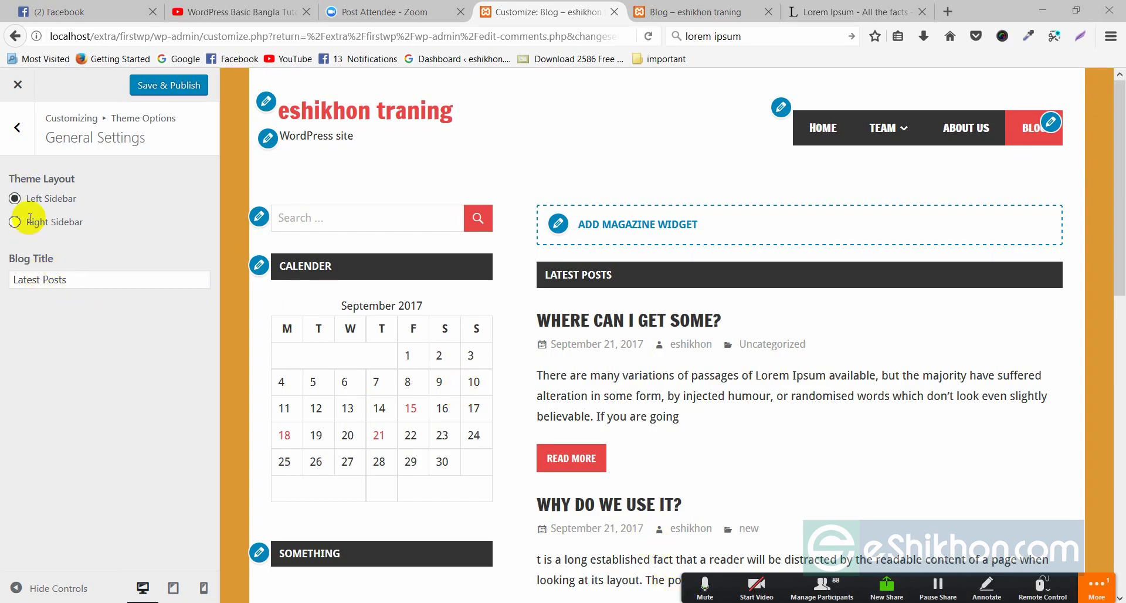
click(17, 128)
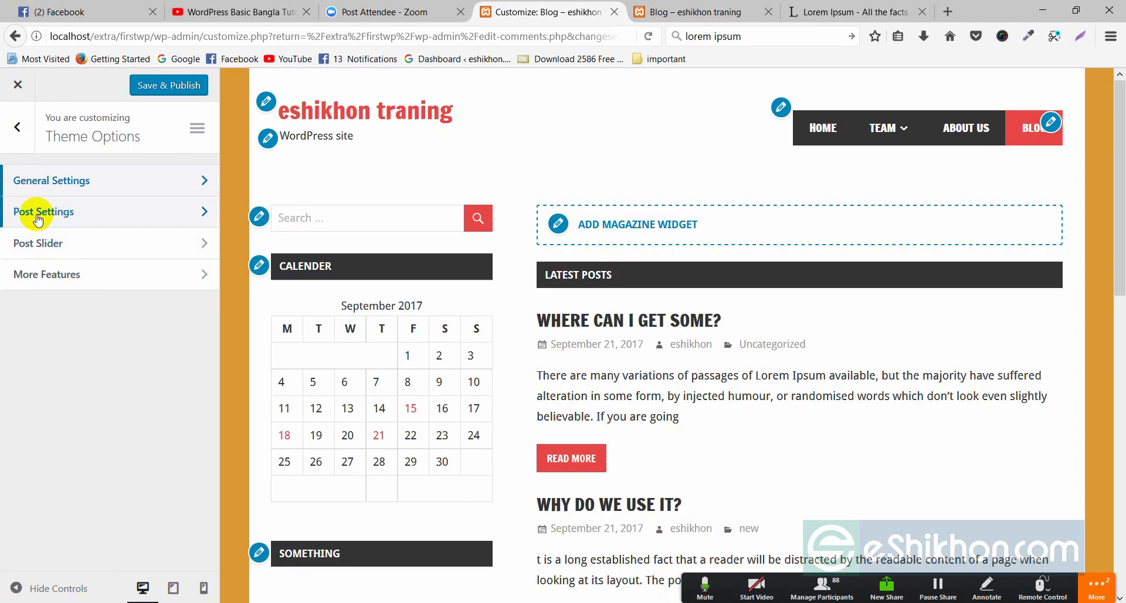
- Open Post Settings and hide the post date, categories and author on posts, dismissing the upgrade prompt
click(203, 211)
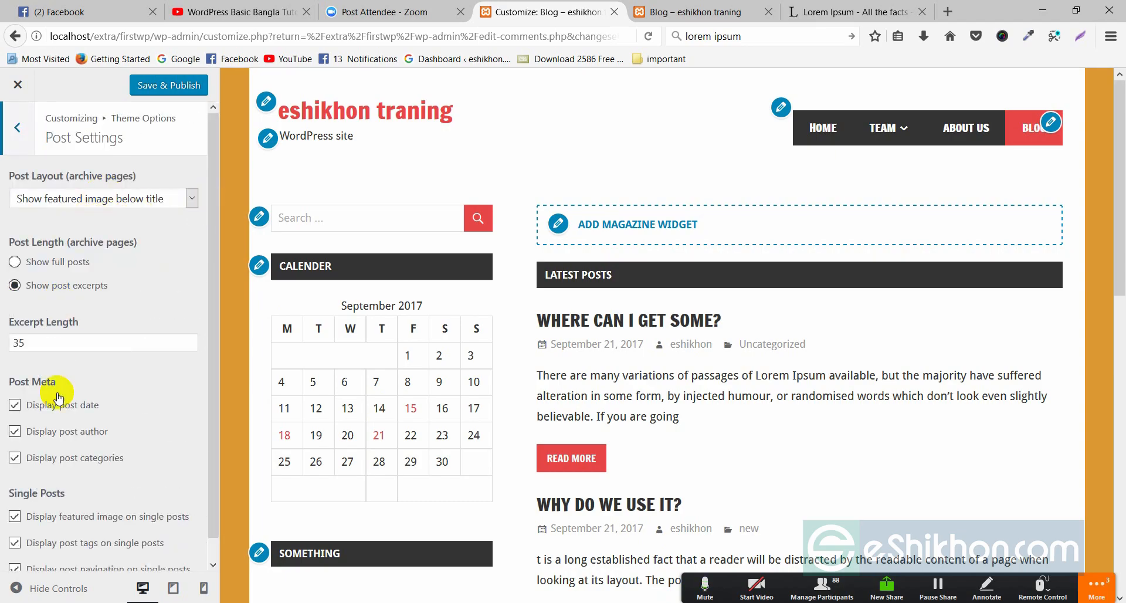
scroll(130, 305, down, 1)
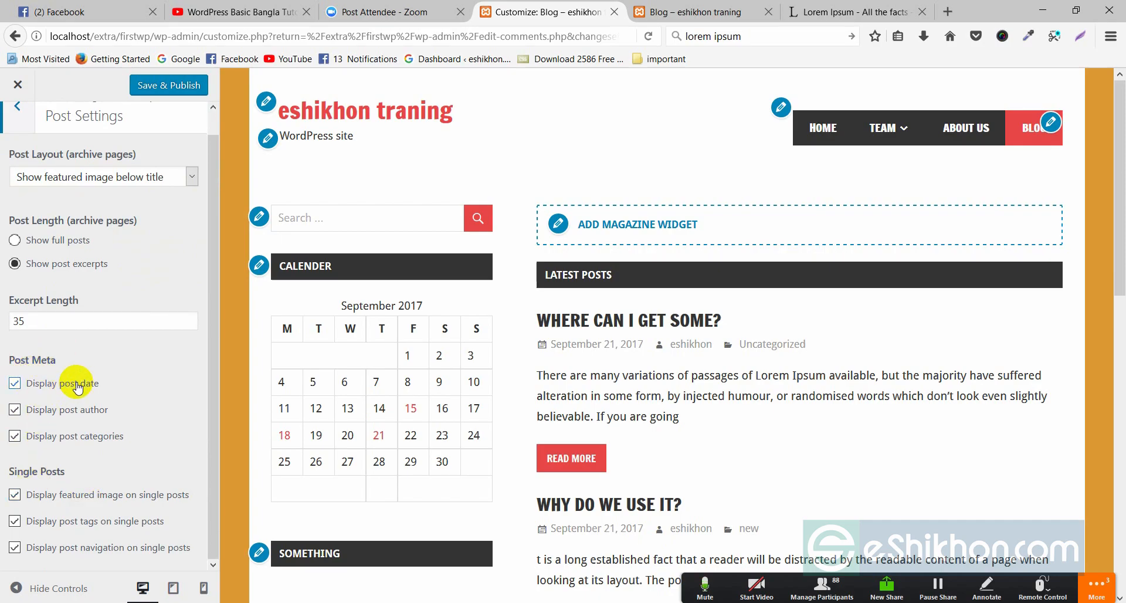
scroll(645, 282, down, 3)
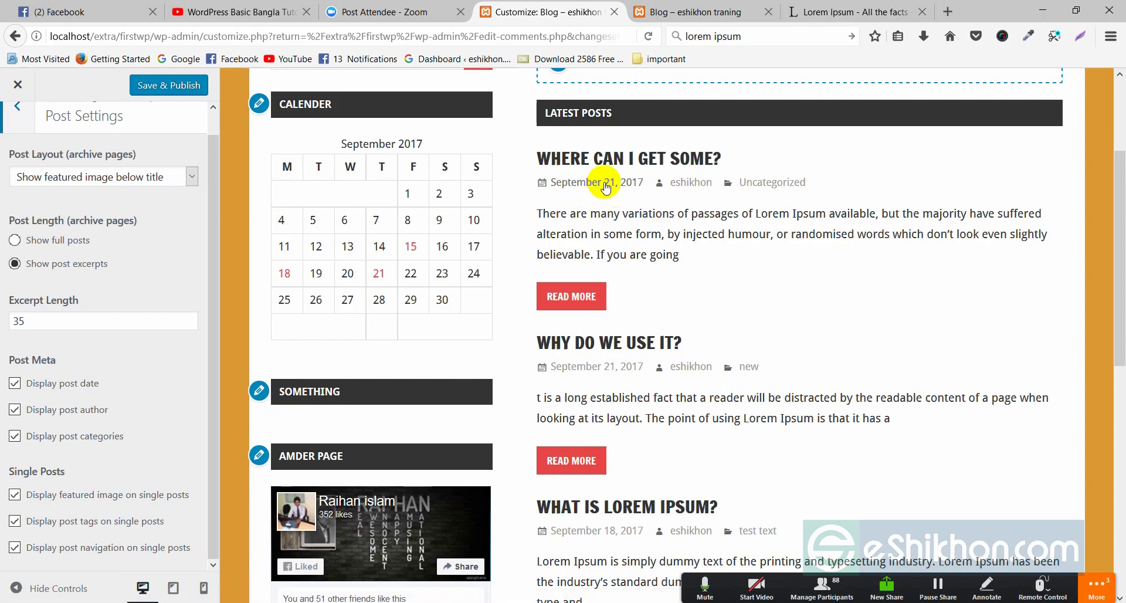
click(43, 381)
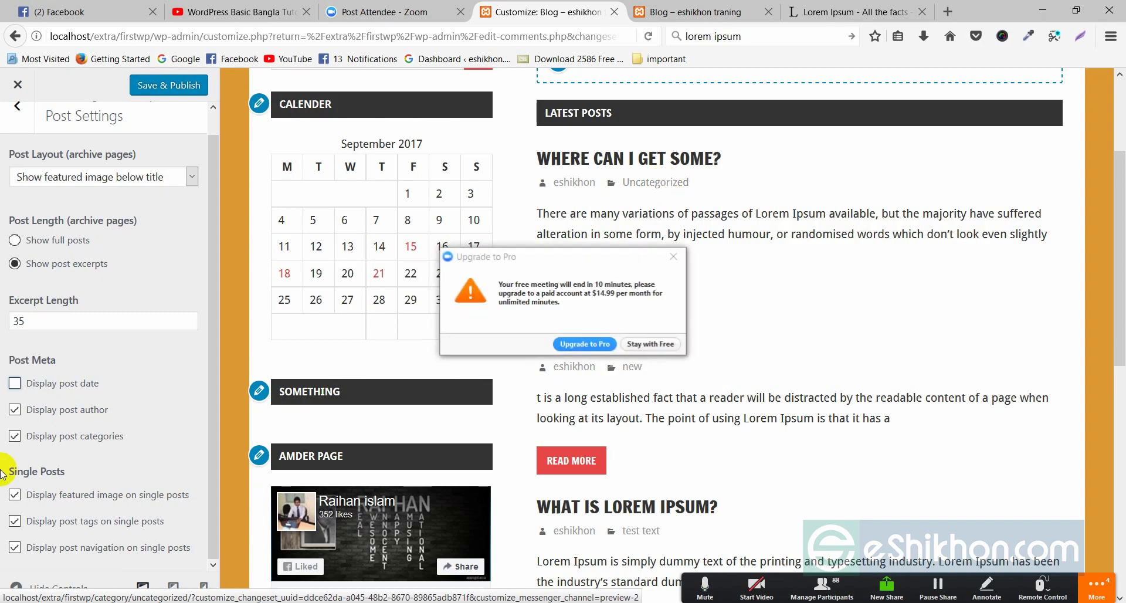
click(650, 344)
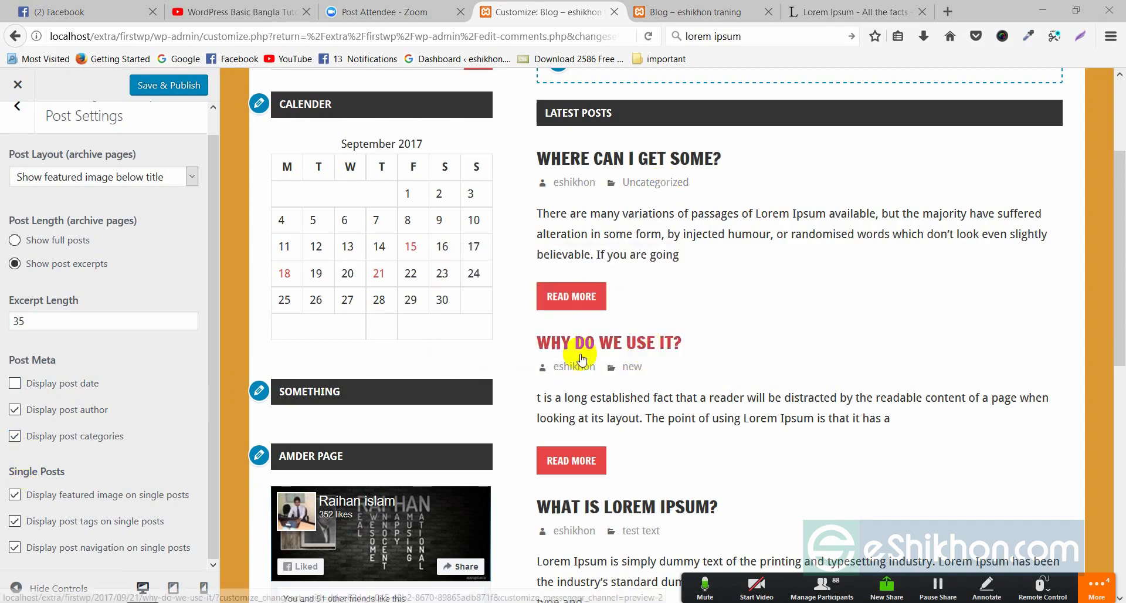
click(14, 434)
click(14, 409)
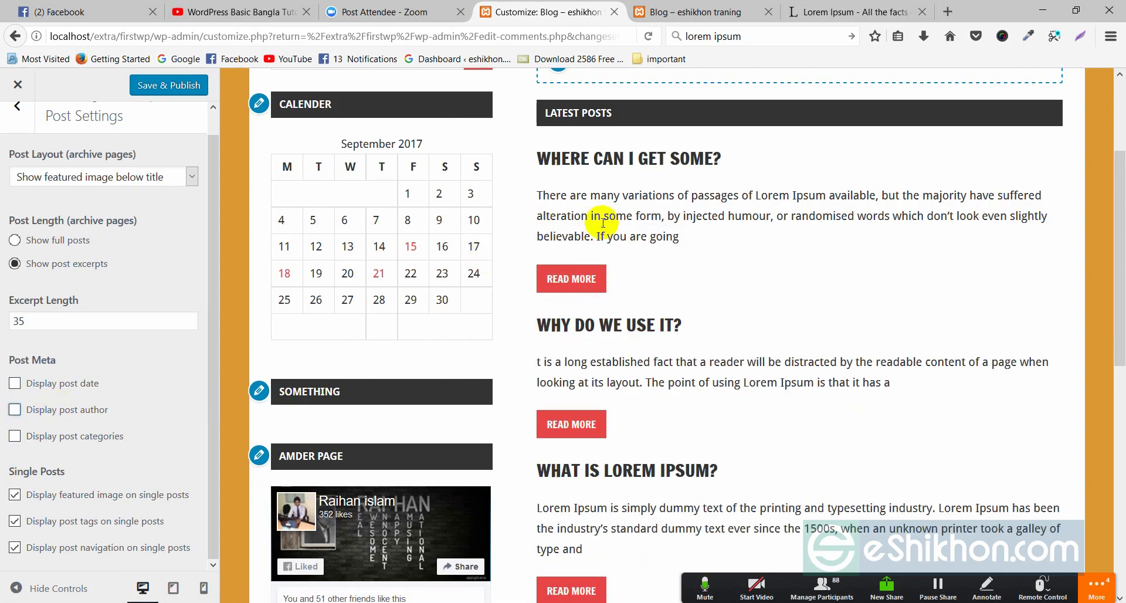
scroll(604, 194, down, 3)
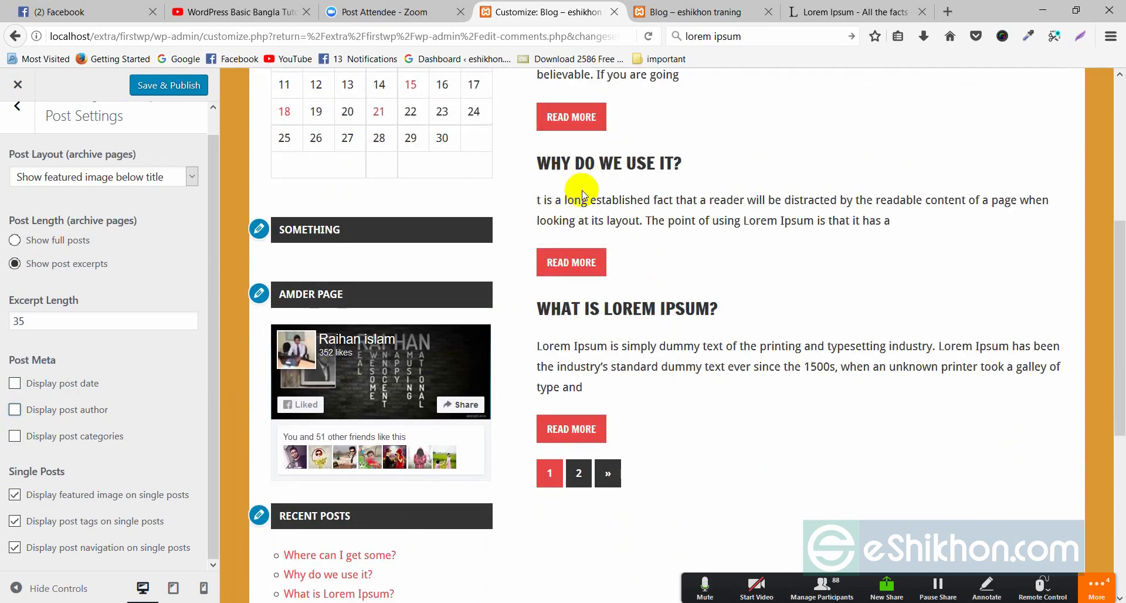
- Show the post date again and review the first post's short excerpt in the preview
click(15, 383)
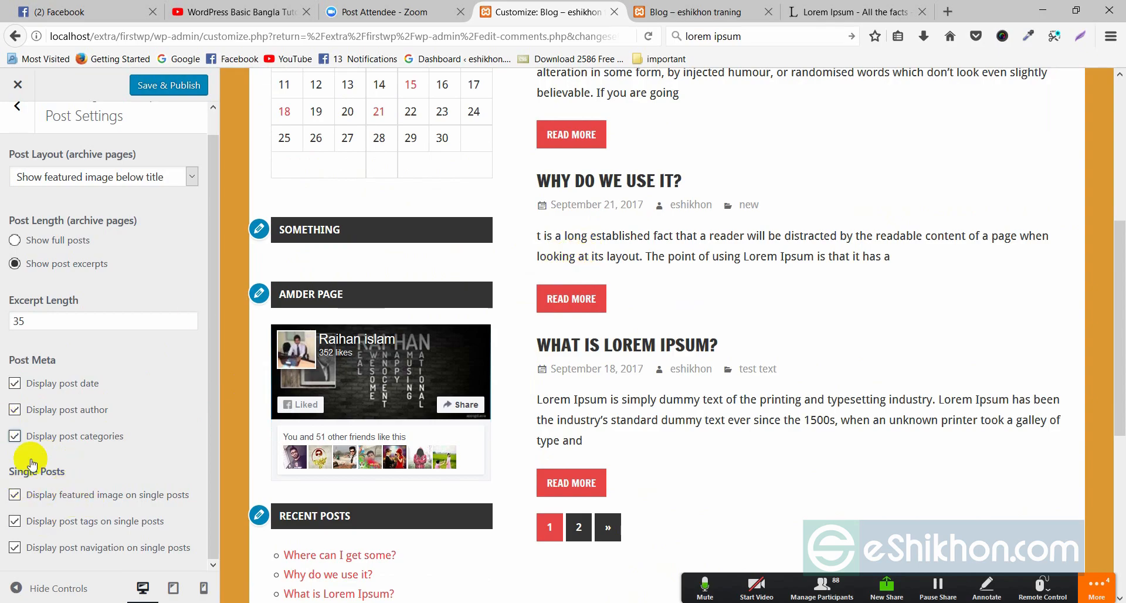
scroll(88, 381, up, 1)
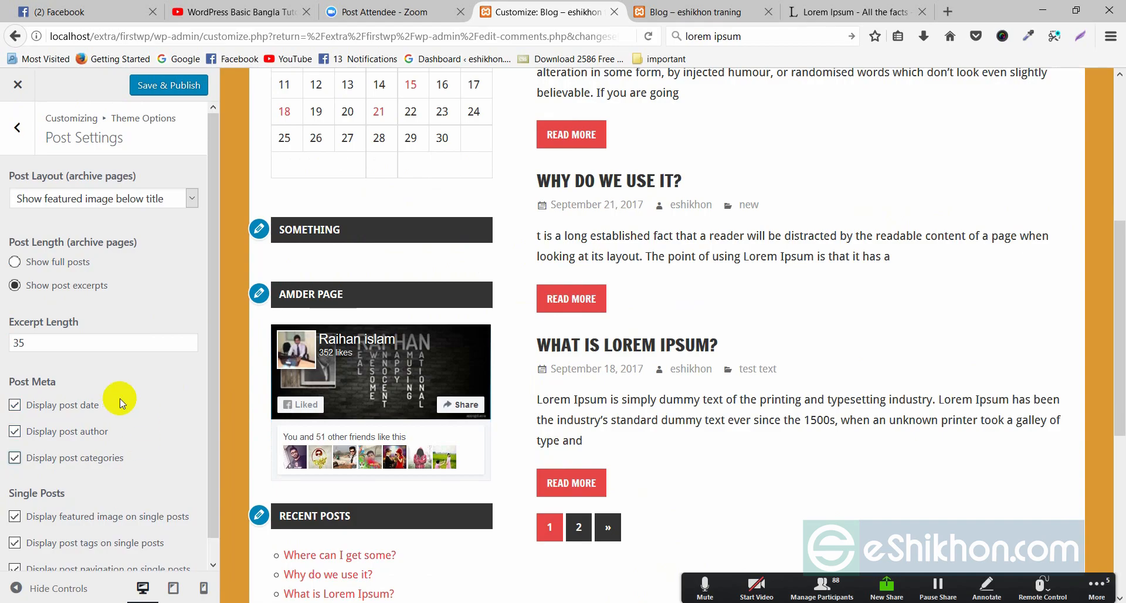
scroll(798, 275, up, 6)
scroll(763, 317, down, 1)
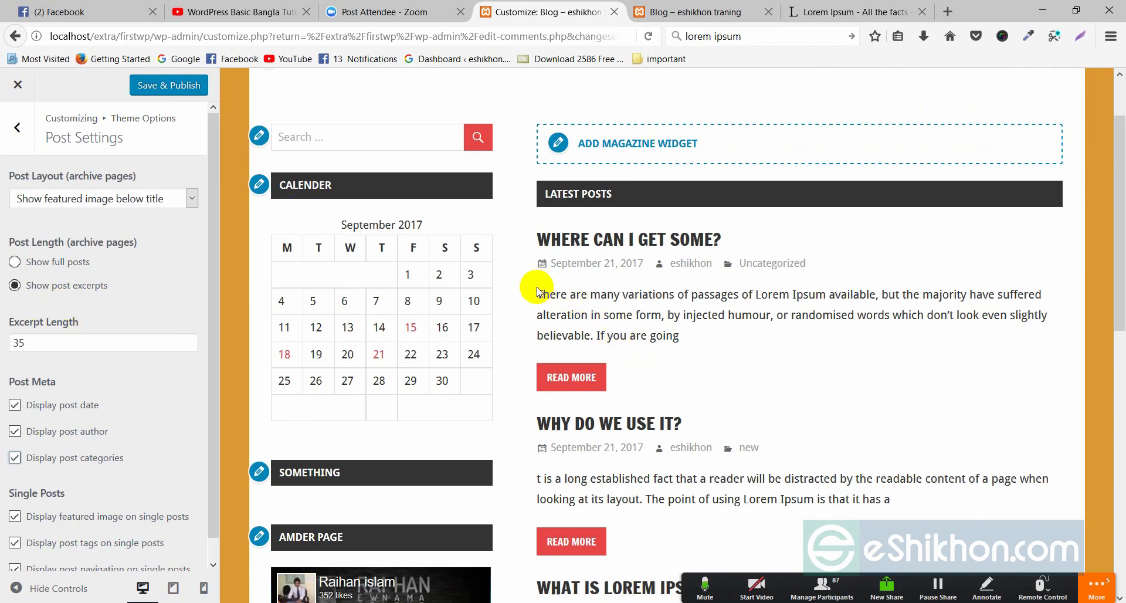
drag(536, 291, 670, 335)
click(691, 350)
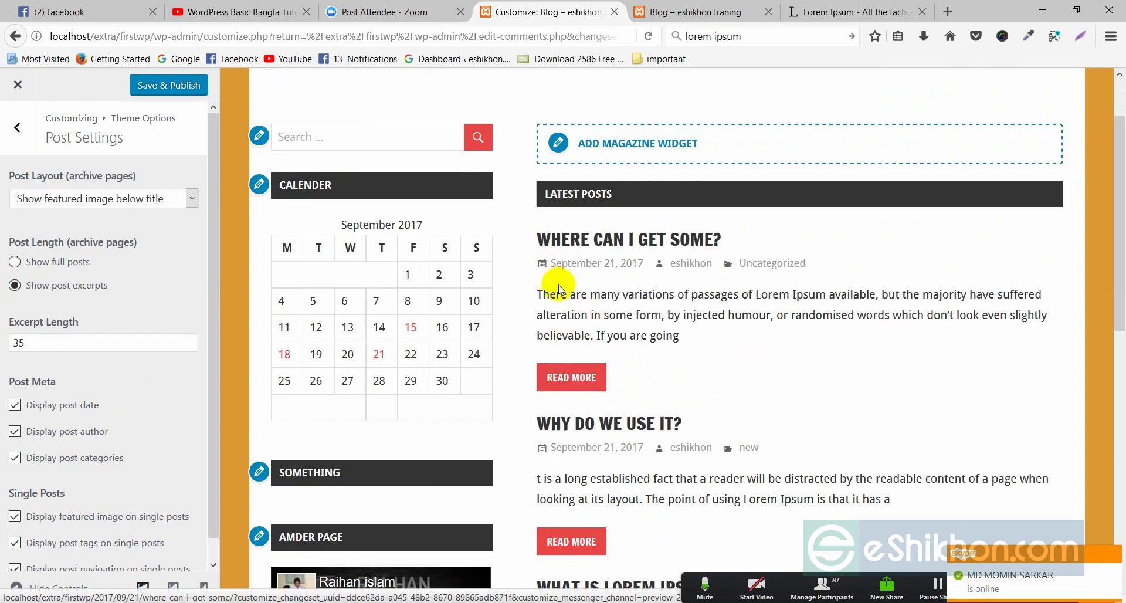
click(15, 263)
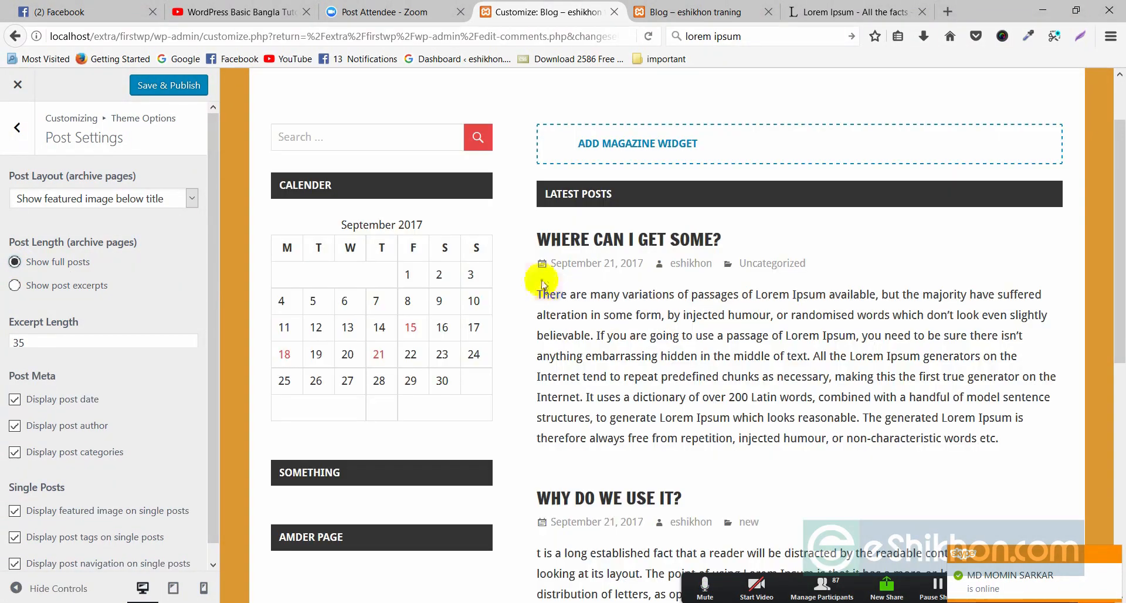
drag(544, 298, 848, 453)
click(851, 457)
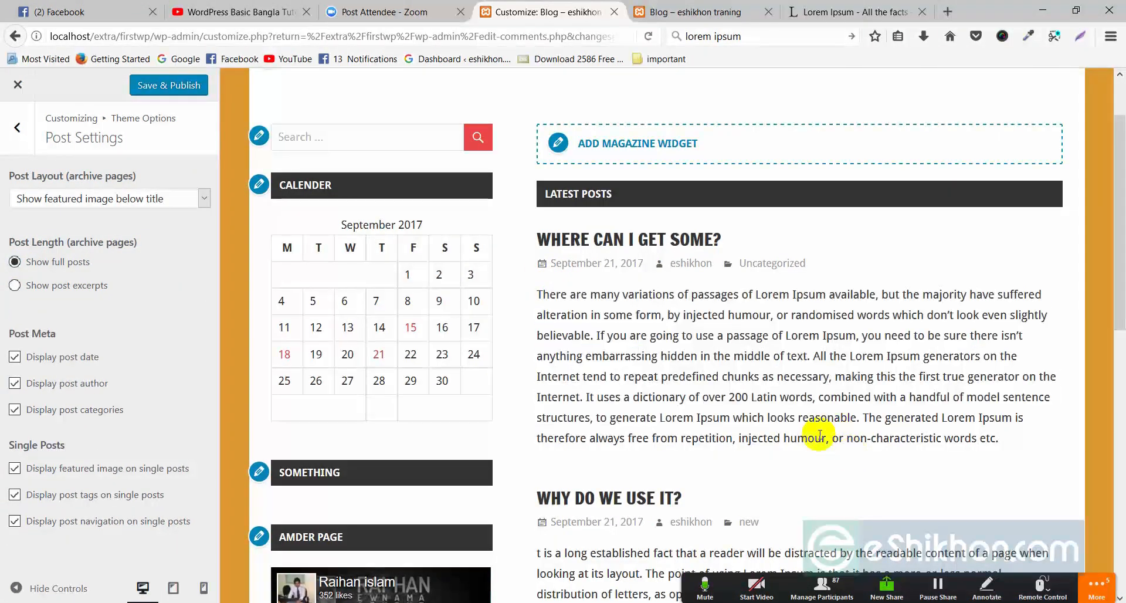
scroll(764, 392, down, 4)
scroll(725, 276, down, 5)
scroll(616, 261, up, 9)
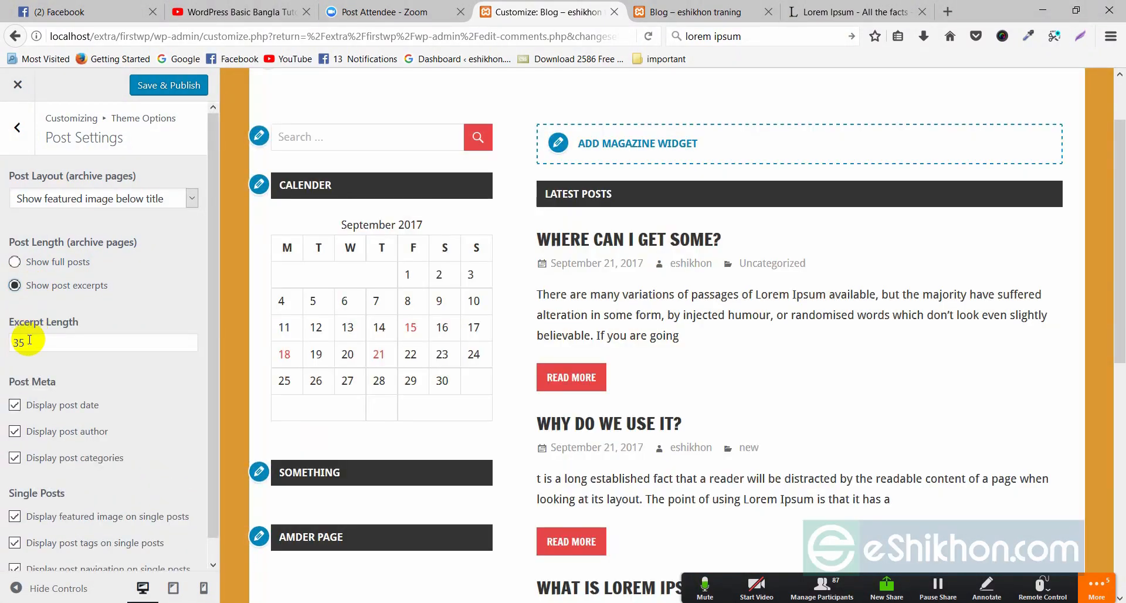
- Change the excerpt length to 20 words
click(13, 343)
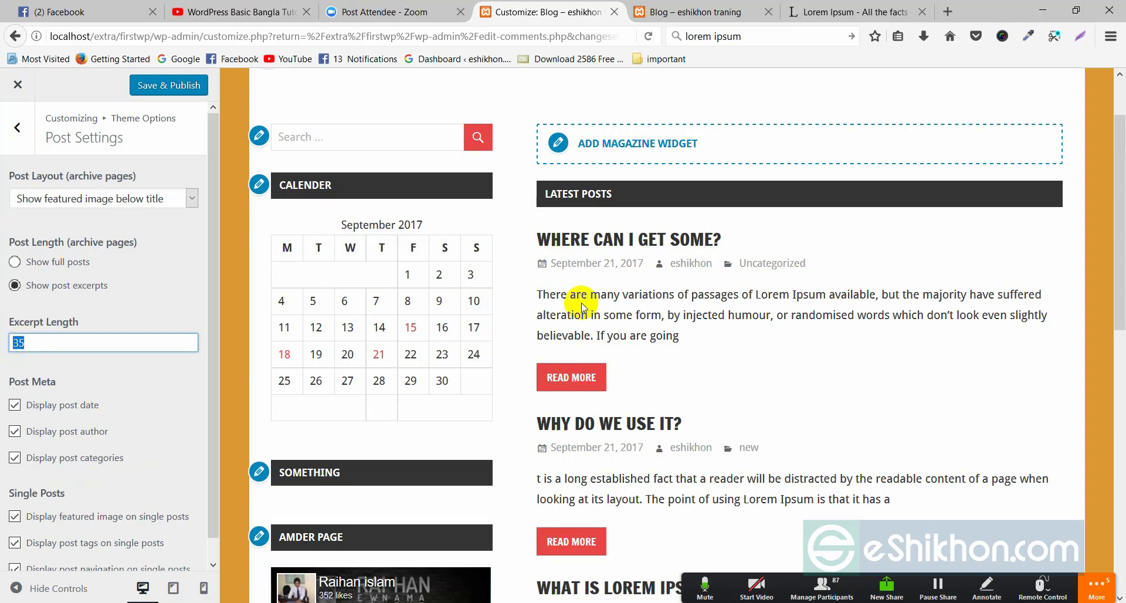
scroll(733, 375, down, 3)
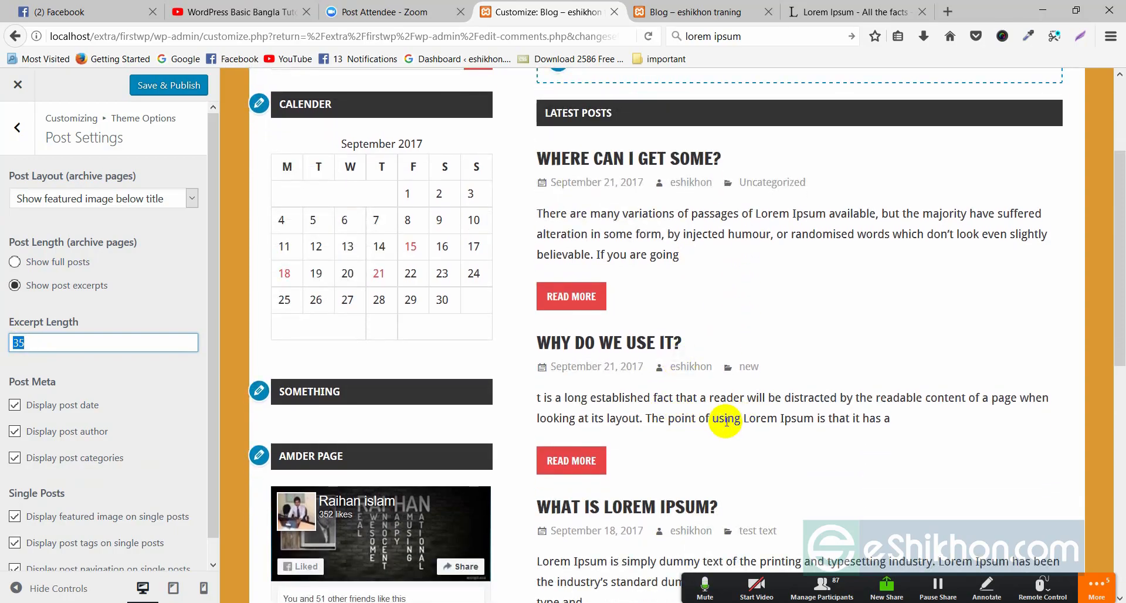
scroll(725, 418, down, 3)
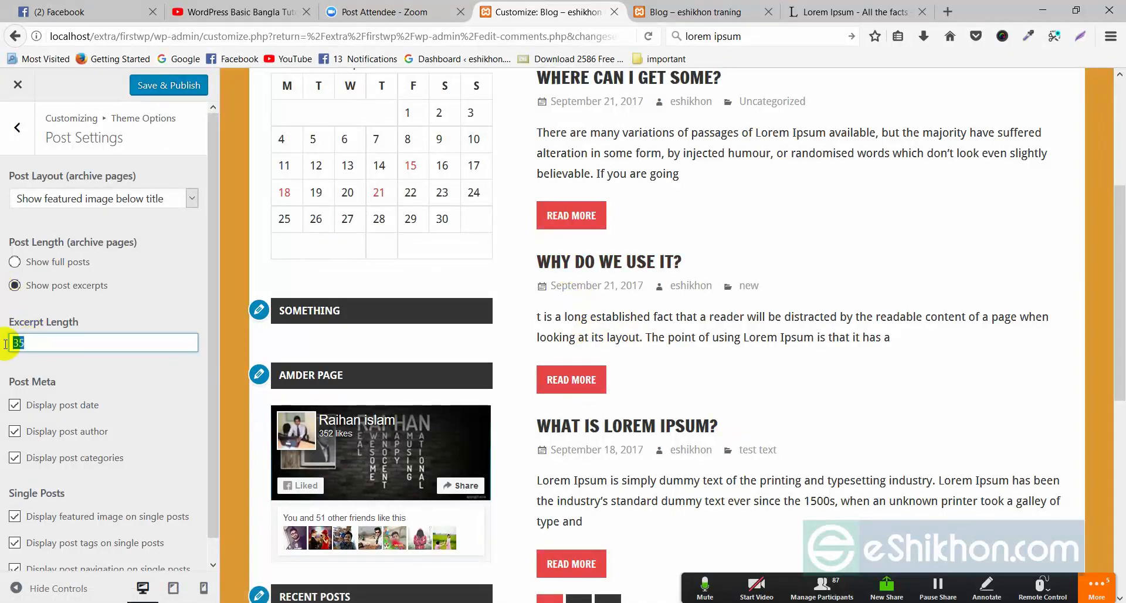
text(0)
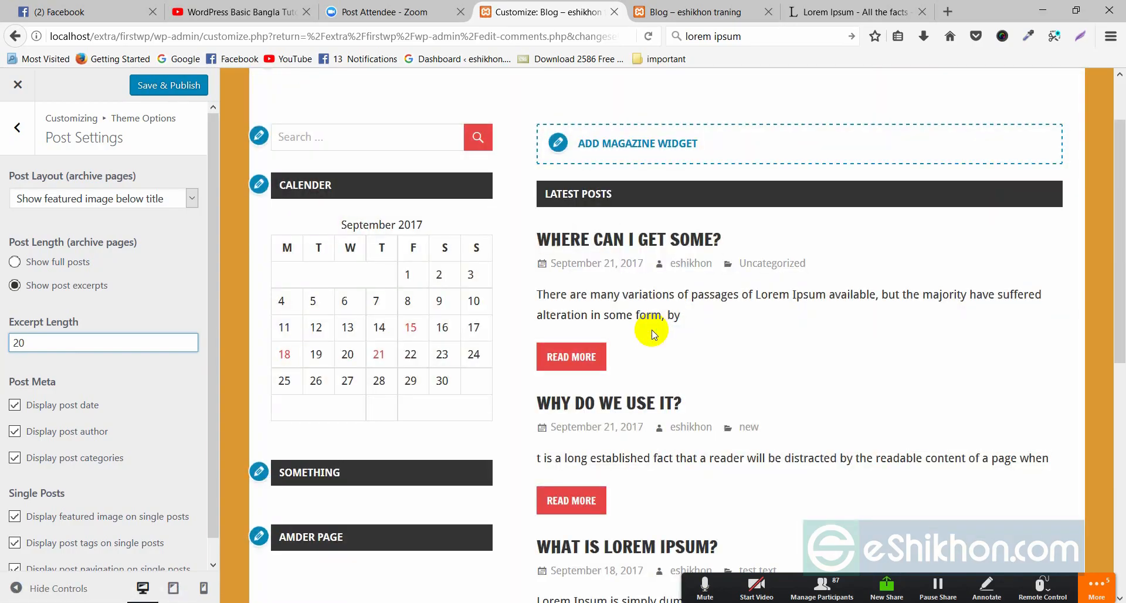
scroll(644, 449, down, 3)
scroll(668, 351, down, 3)
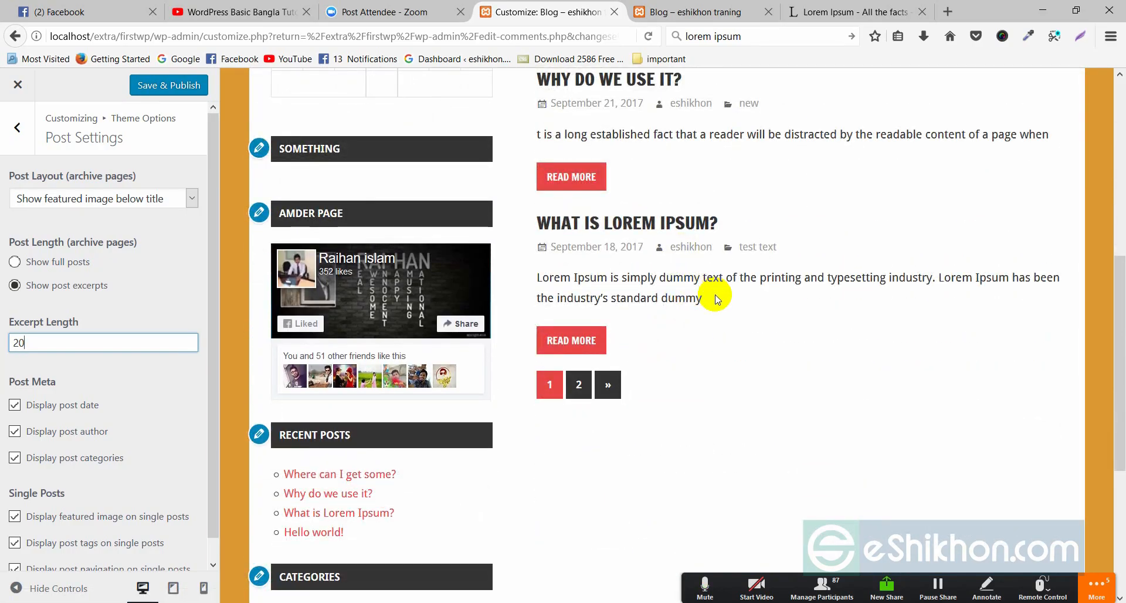
scroll(716, 302, up, 4)
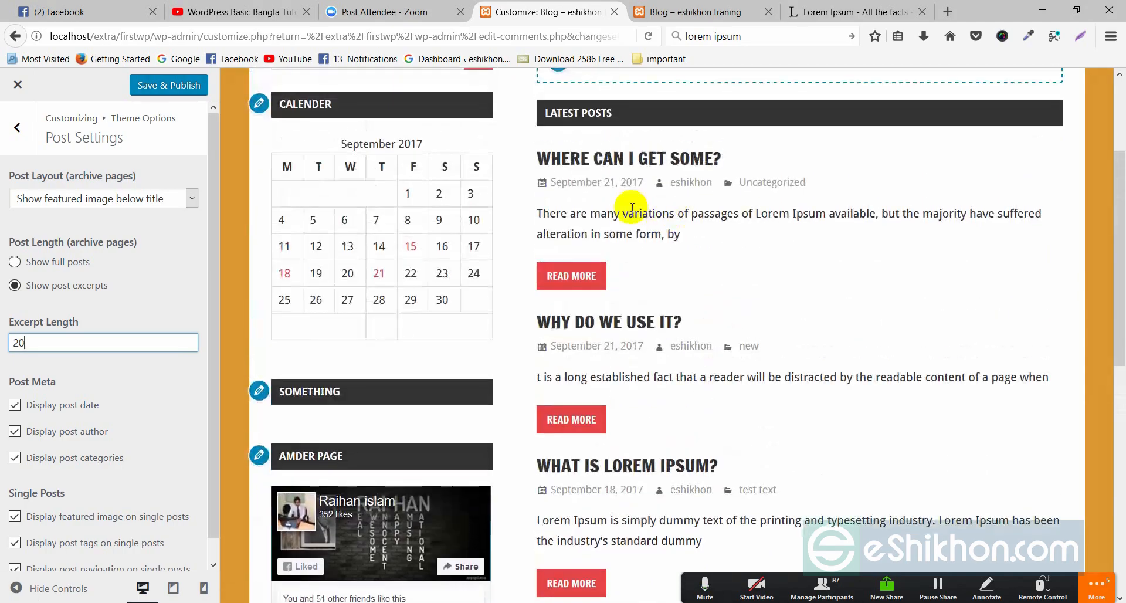
- Check where the first post's excerpt now ends, keep excerpt display, and return to Theme Options
click(574, 214)
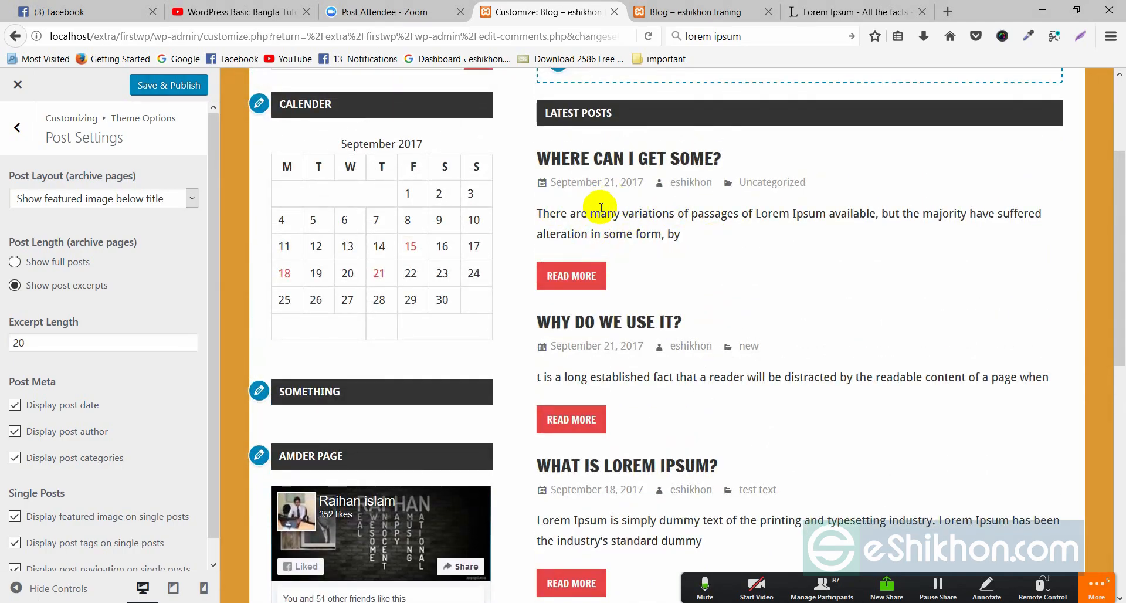
drag(680, 233, 673, 263)
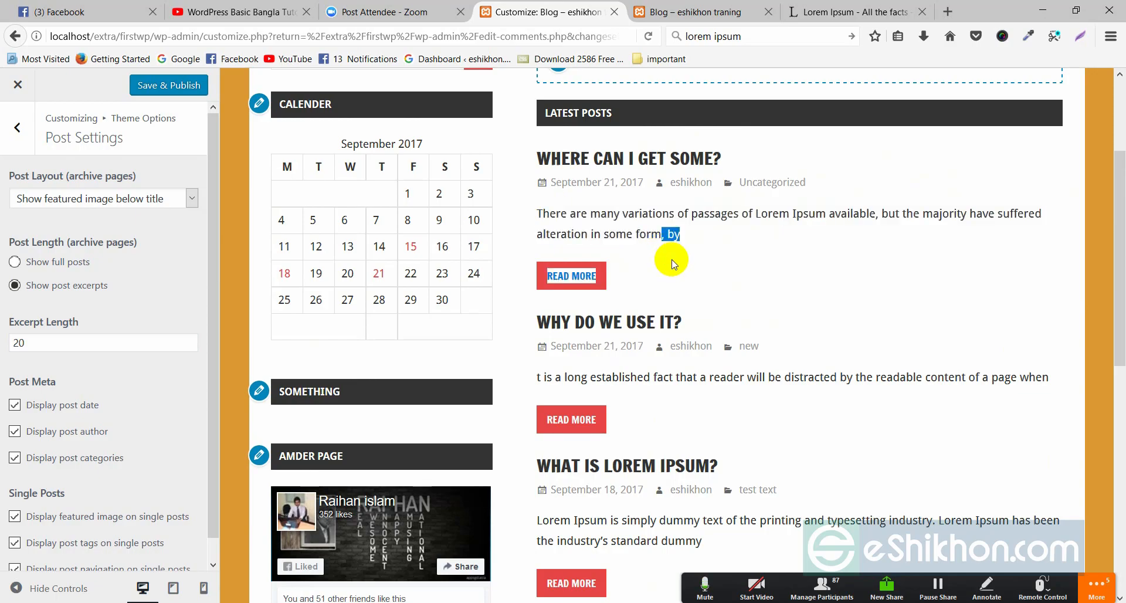
scroll(861, 334, up, 3)
click(731, 318)
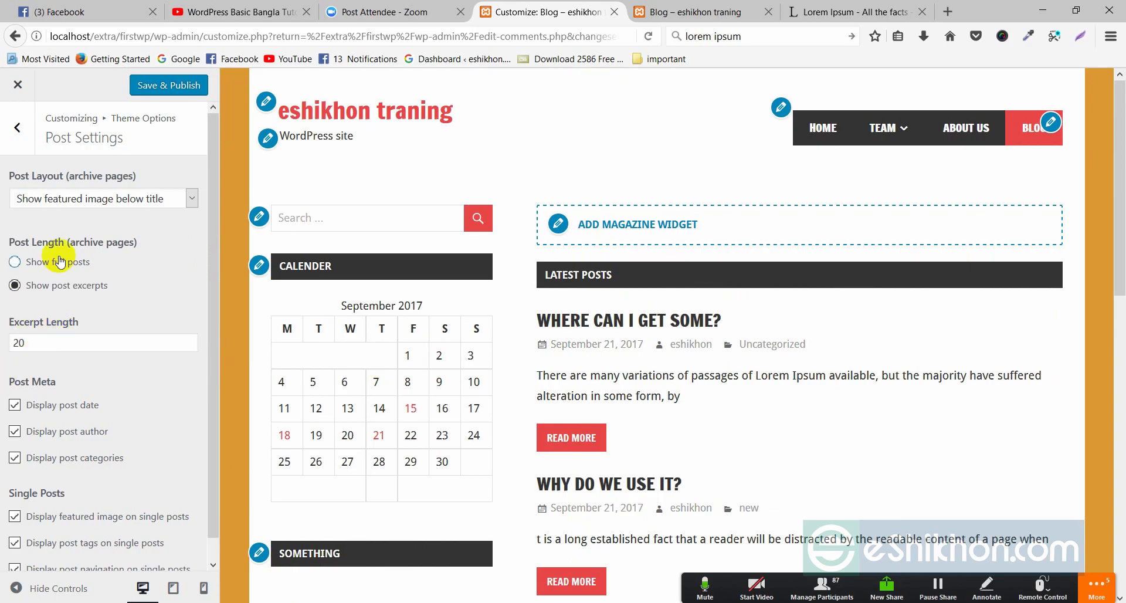
click(28, 288)
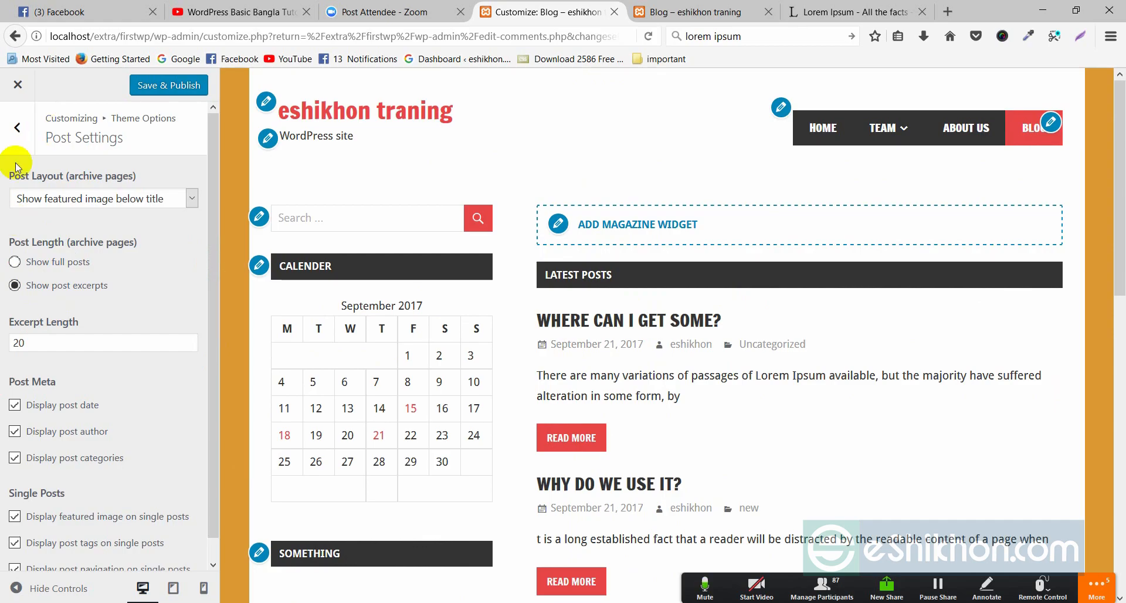
scroll(104, 391, down, 1)
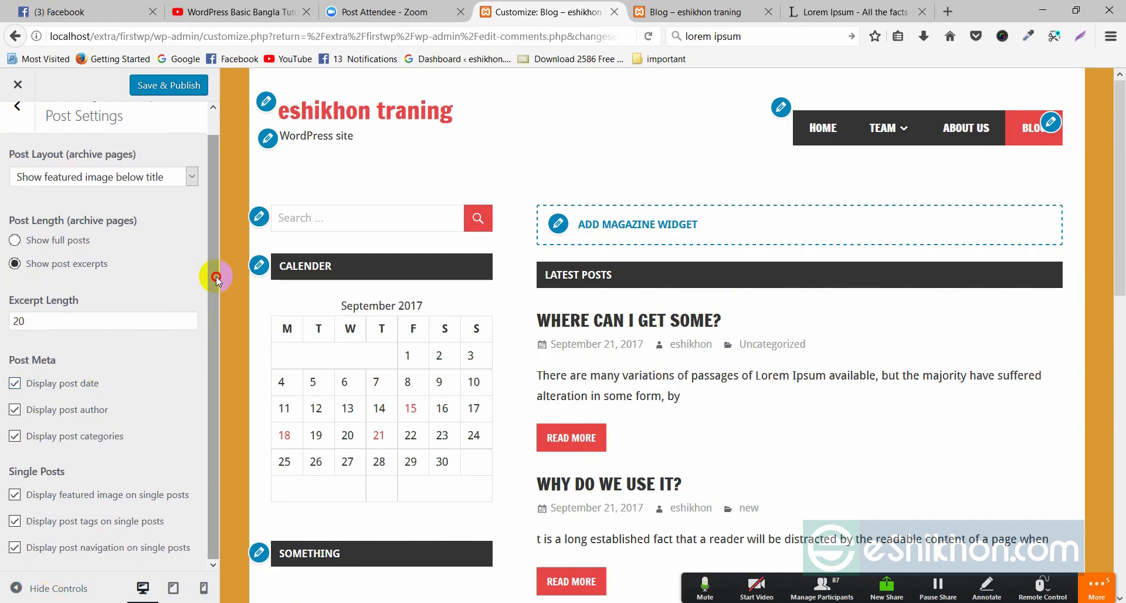
scroll(156, 299, up, 1)
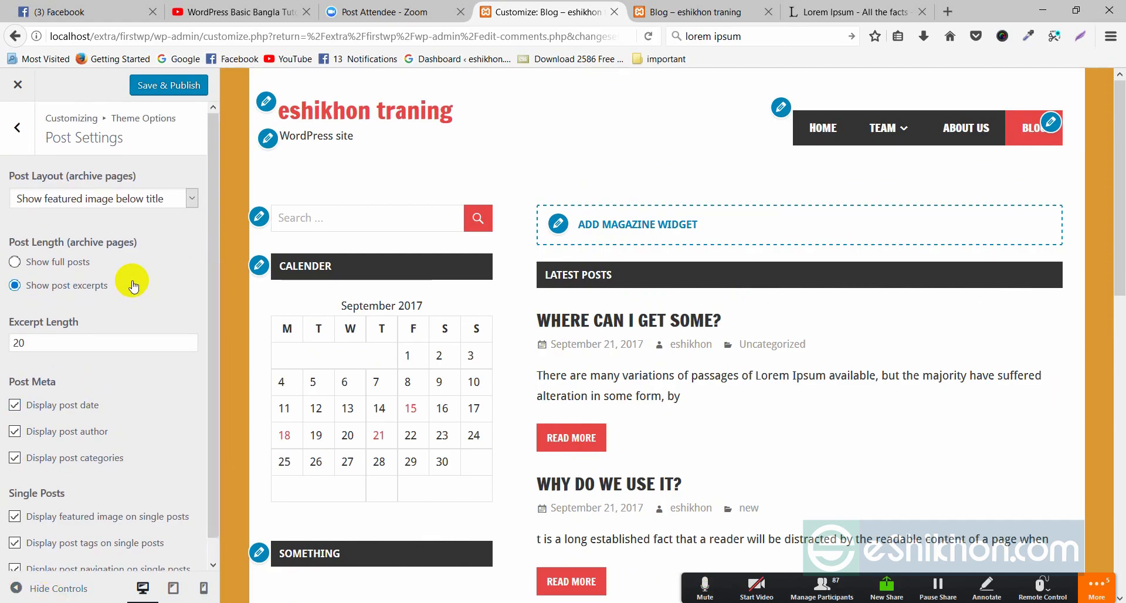
click(18, 133)
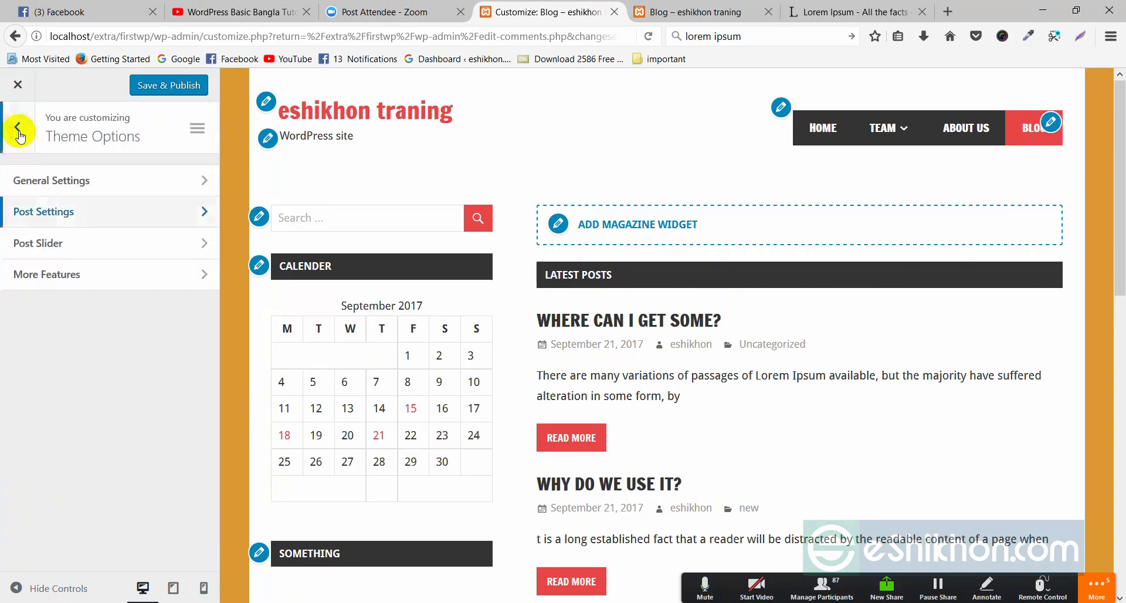
- Open Post Slider settings and enable 'Show Slider on posts page'
click(60, 246)
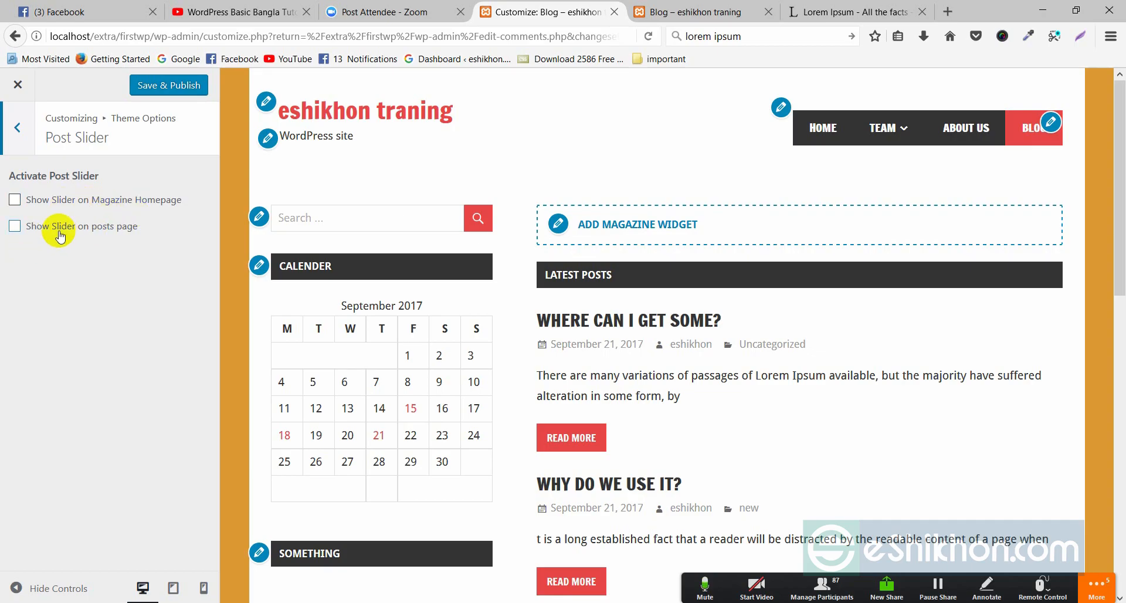
click(14, 226)
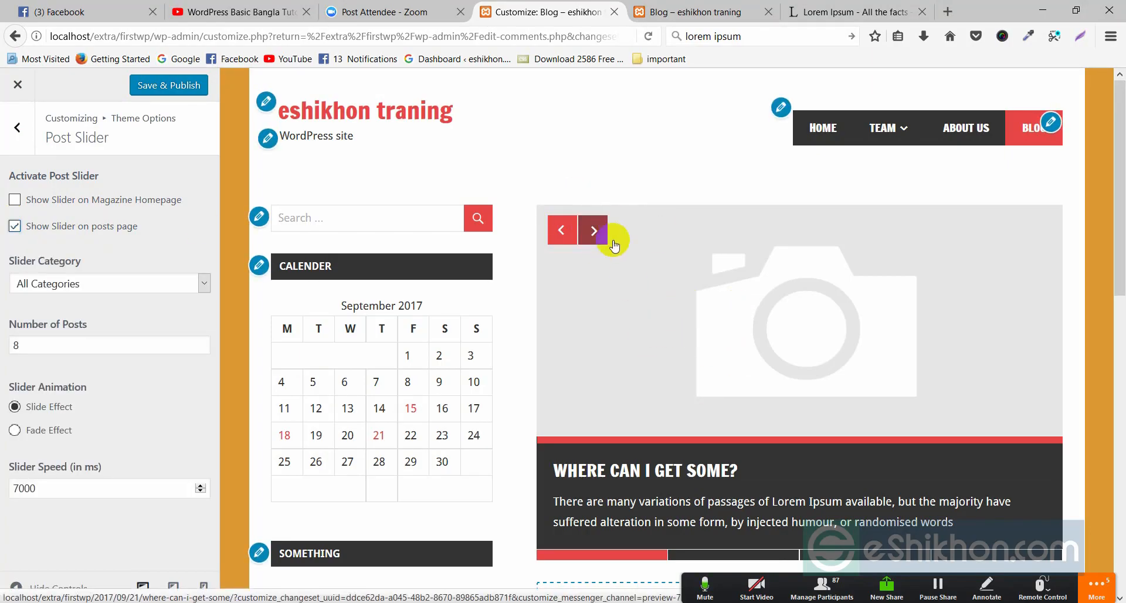
scroll(821, 293, down, 3)
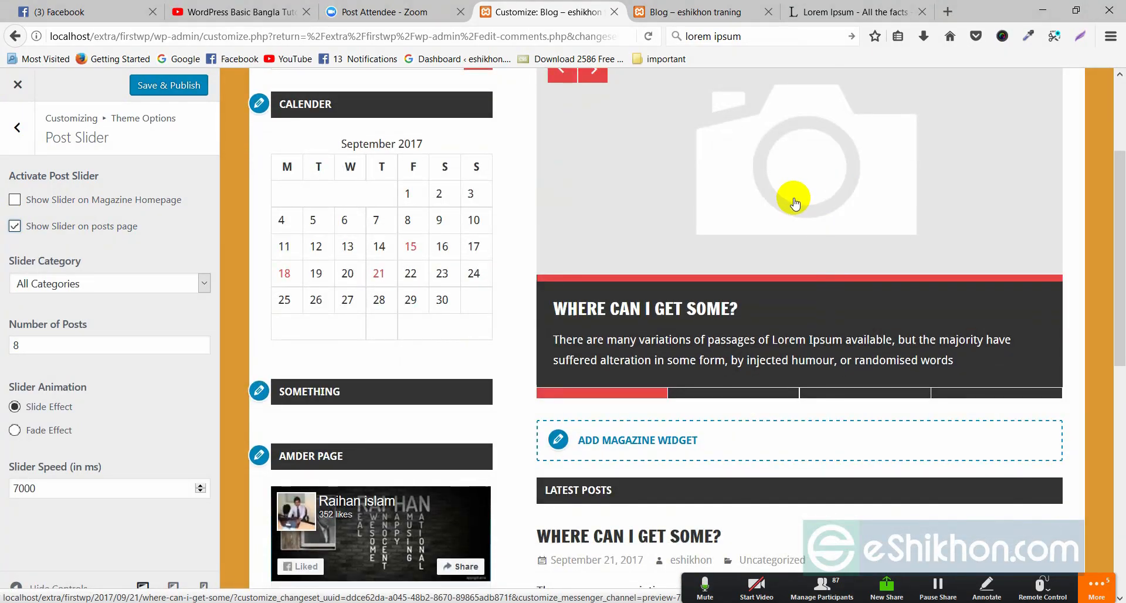
scroll(793, 199, down, 2)
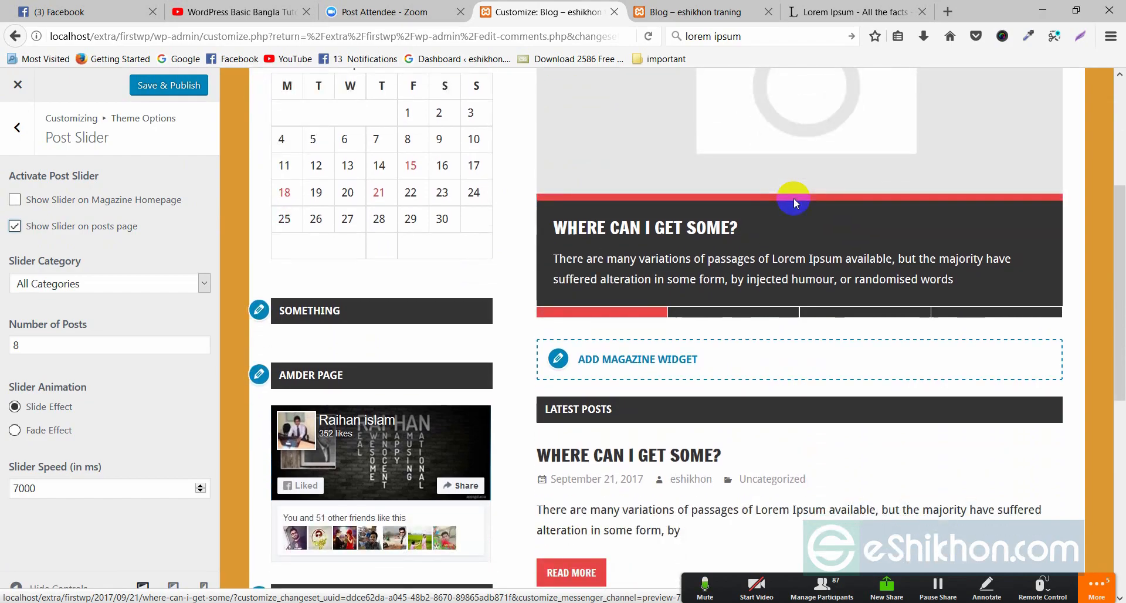
scroll(792, 196, up, 2)
scroll(753, 172, up, 3)
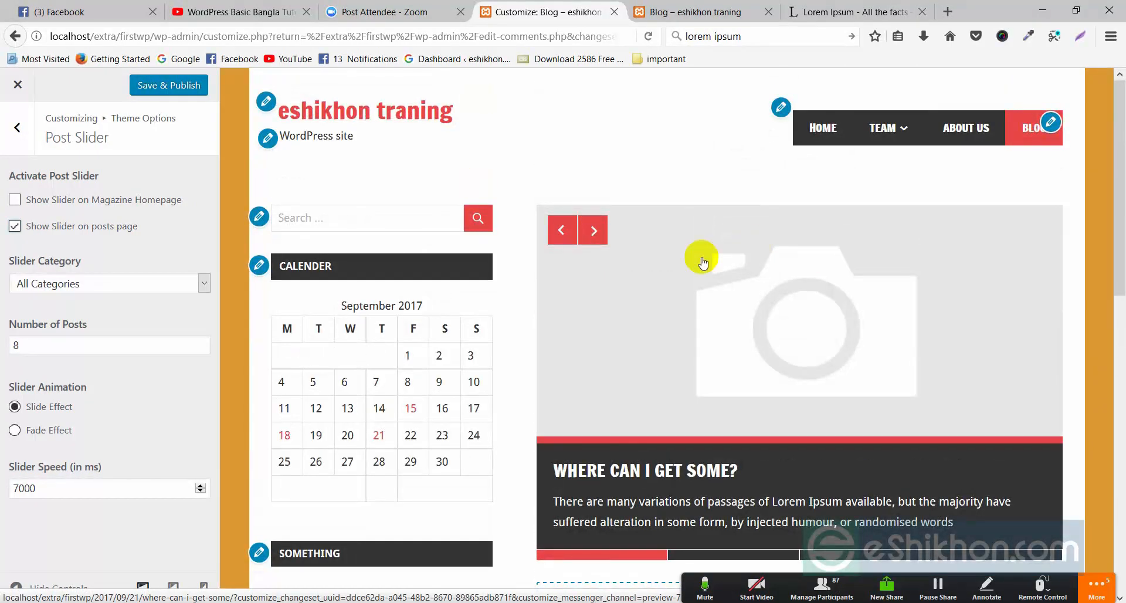
- Test the slider arrows in the preview, cycling between Hello World! and Why do we use it?
click(592, 232)
click(576, 233)
click(560, 230)
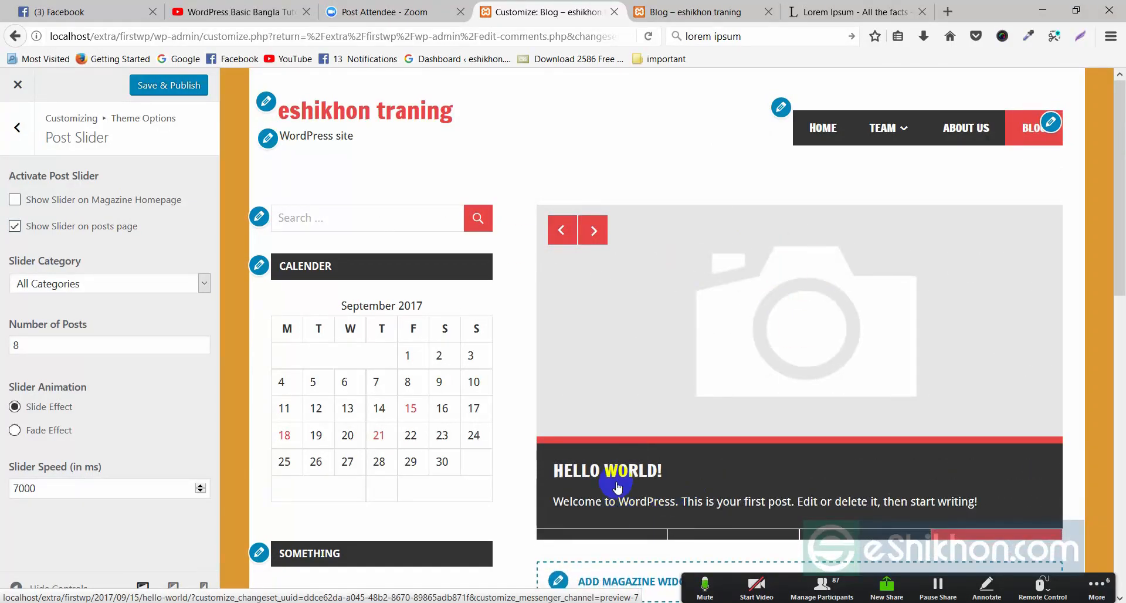
scroll(743, 394, down, 2)
click(598, 154)
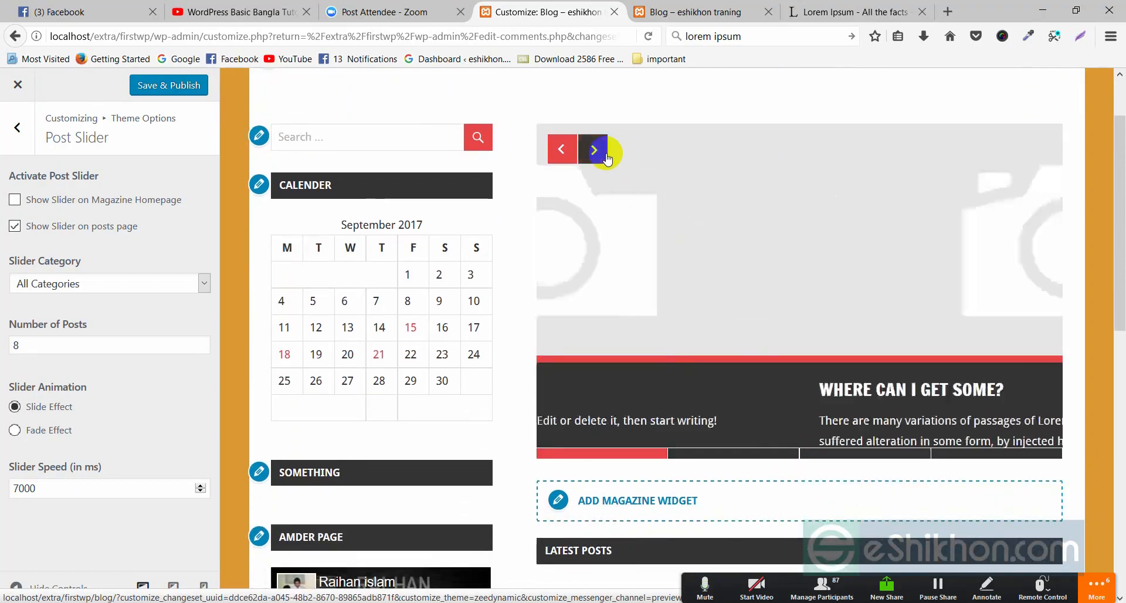
scroll(629, 338, down, 6)
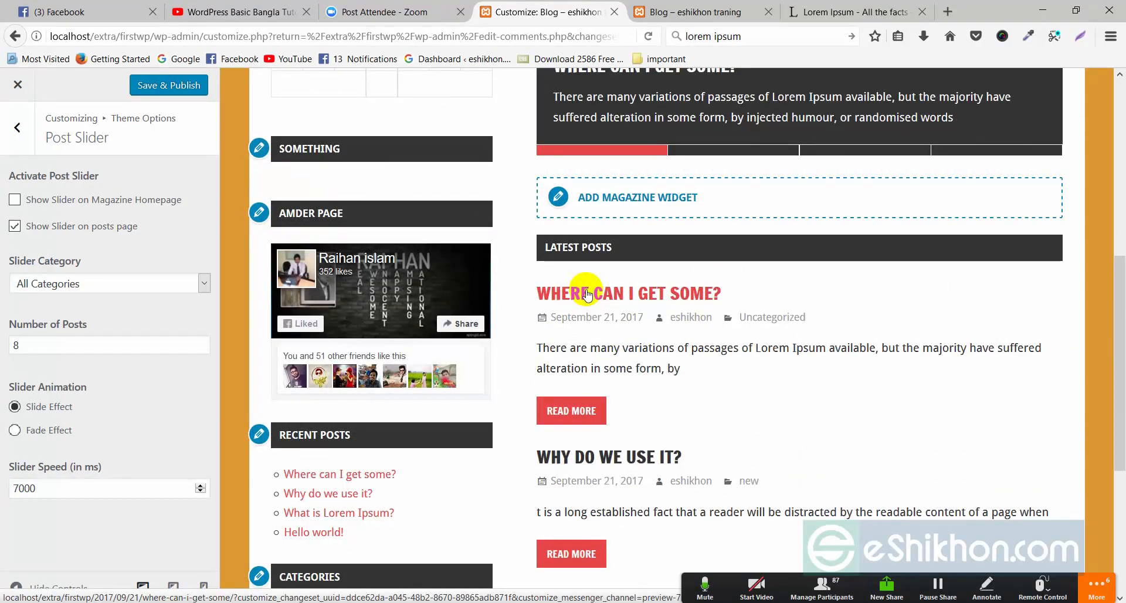
scroll(587, 294, down, 2)
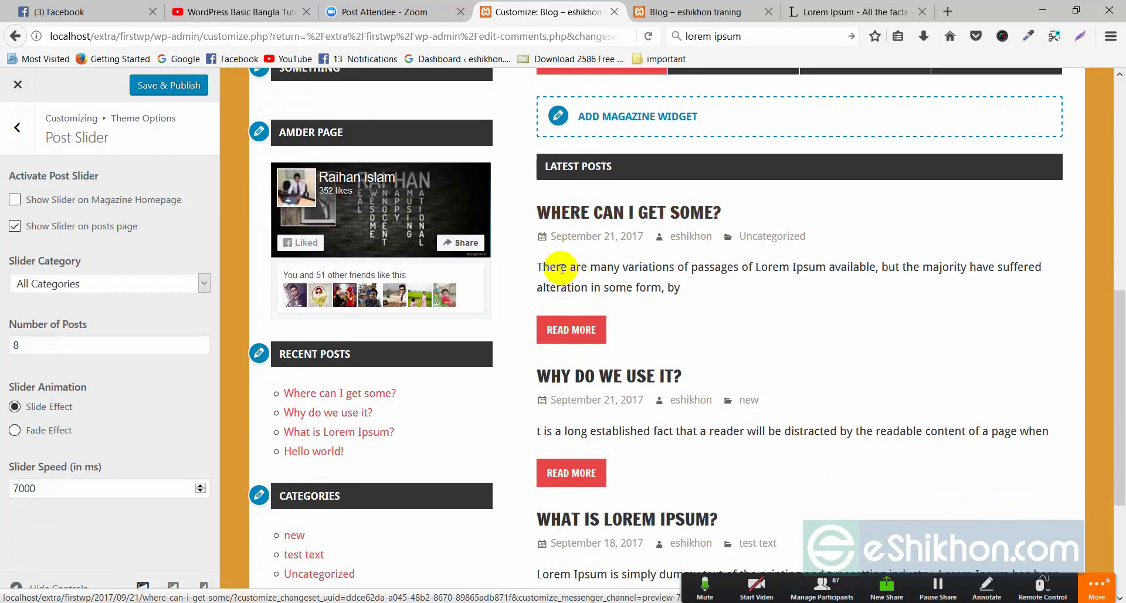
scroll(711, 283, up, 5)
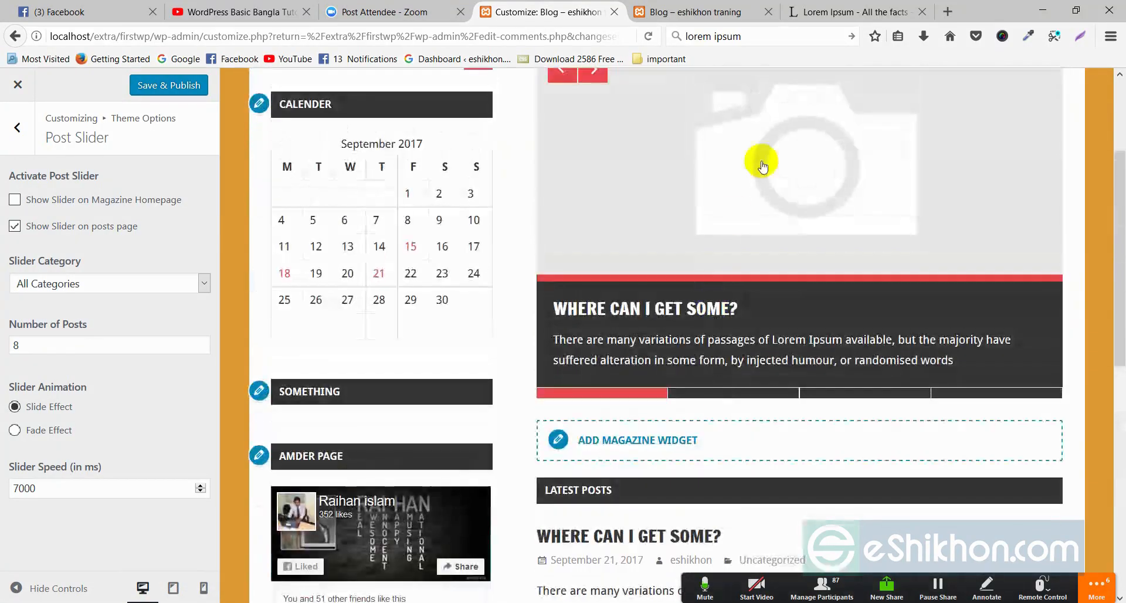
scroll(746, 181, up, 1)
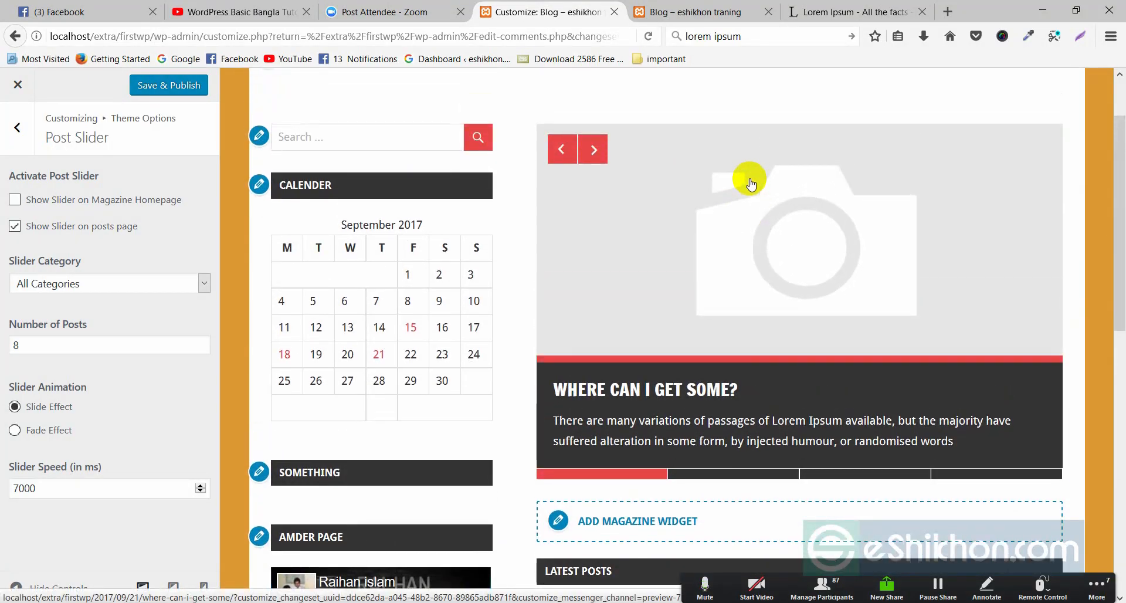
scroll(673, 334, down, 4)
scroll(736, 332, up, 2)
scroll(737, 332, up, 2)
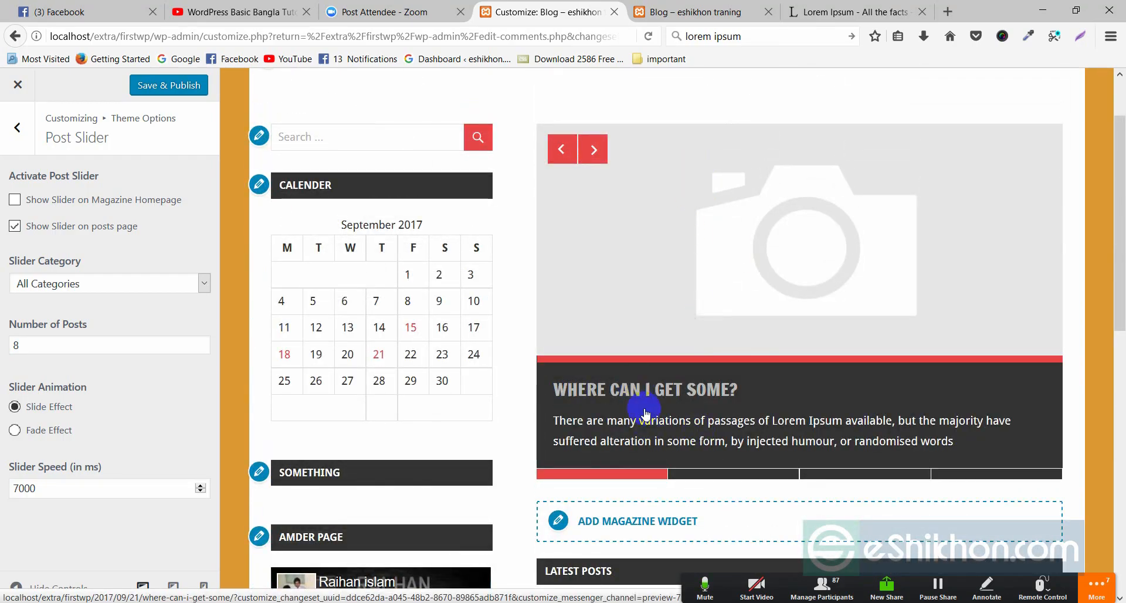
click(594, 150)
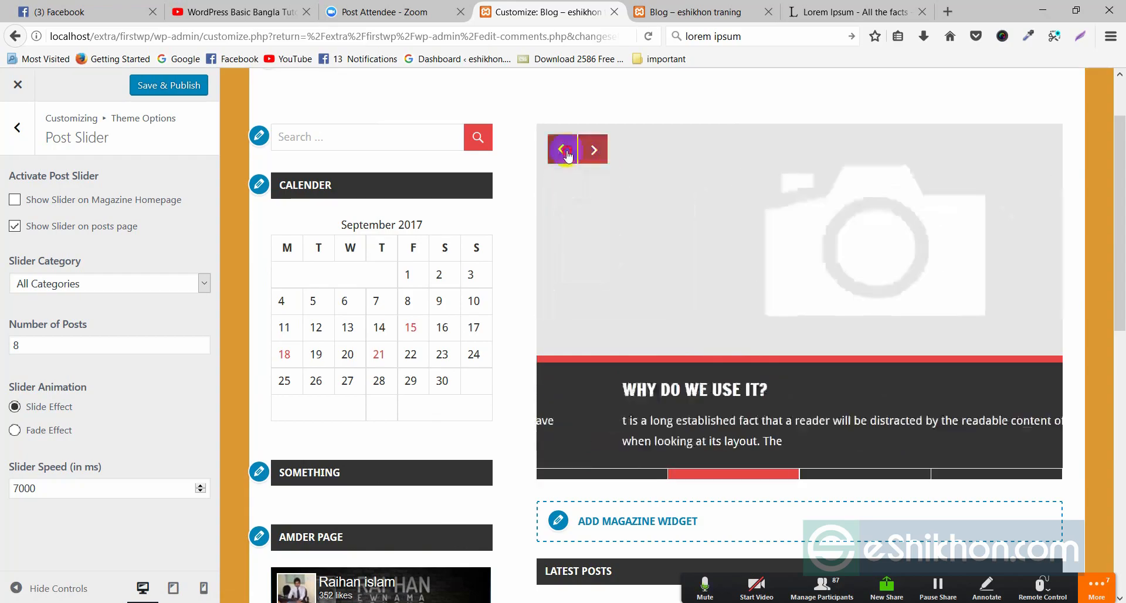
click(563, 150)
click(558, 147)
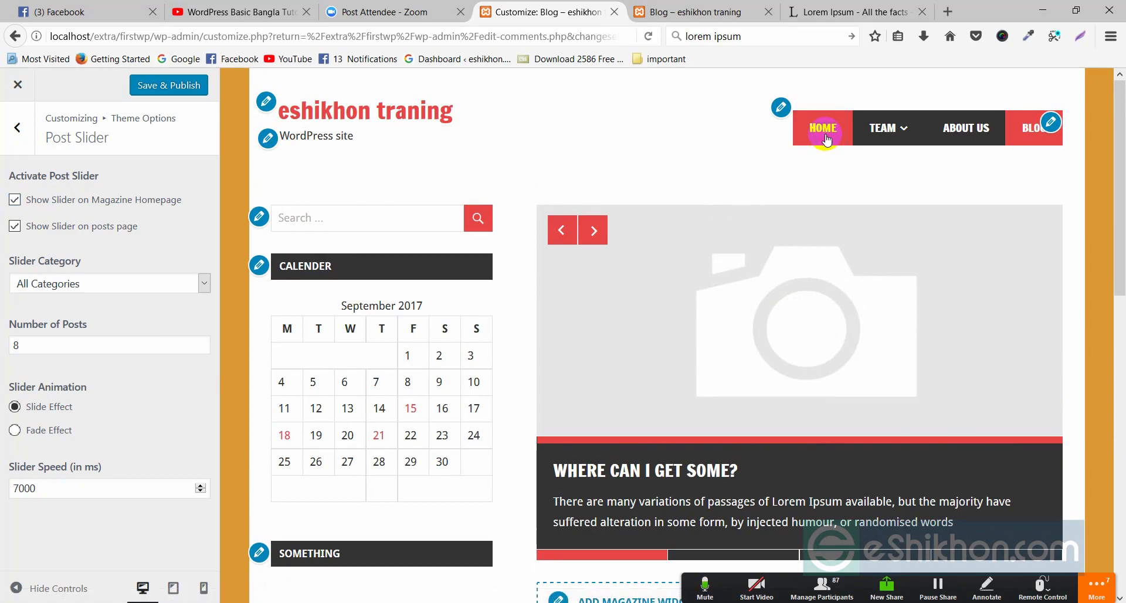
- Preview the Home page, then switch back to the Blog page and open the Slider Category list
click(826, 130)
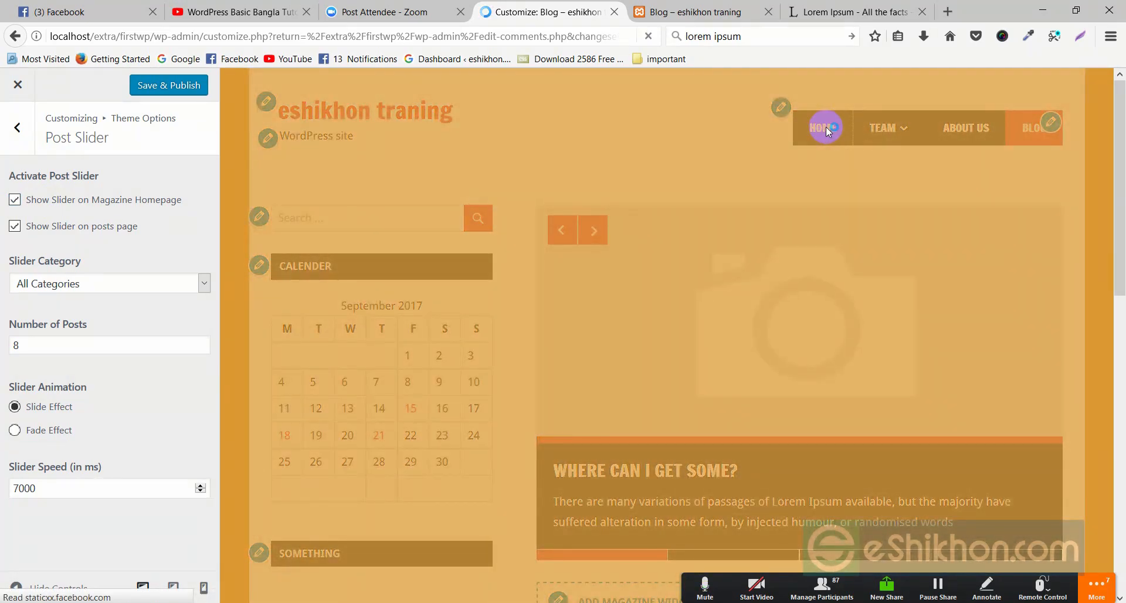
scroll(757, 252, down, 4)
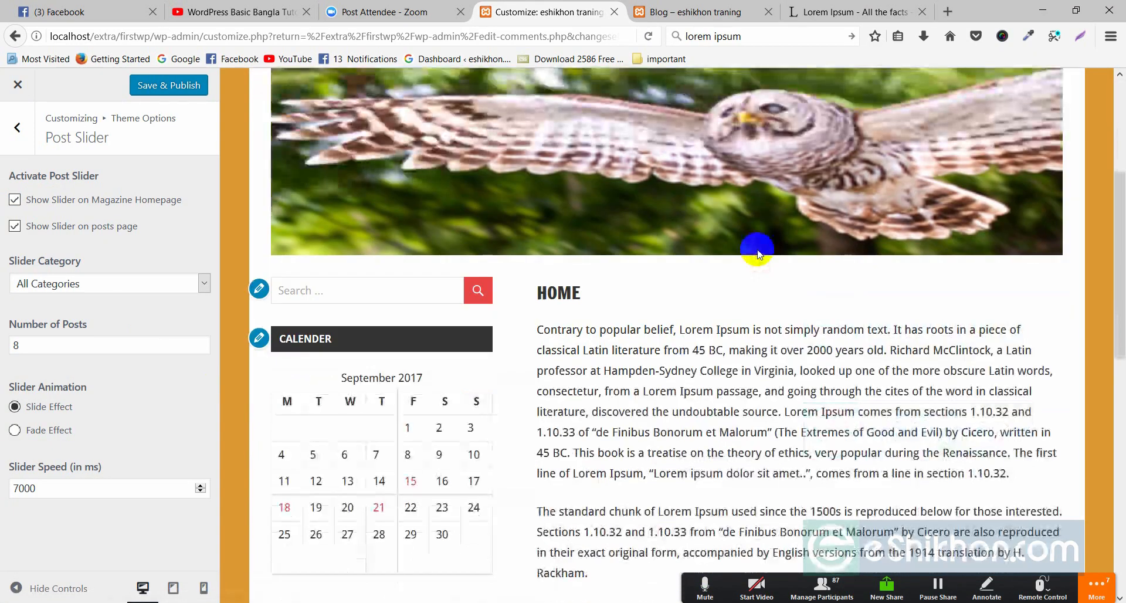
scroll(757, 253, down, 7)
scroll(759, 258, up, 10)
scroll(766, 275, up, 2)
click(685, 296)
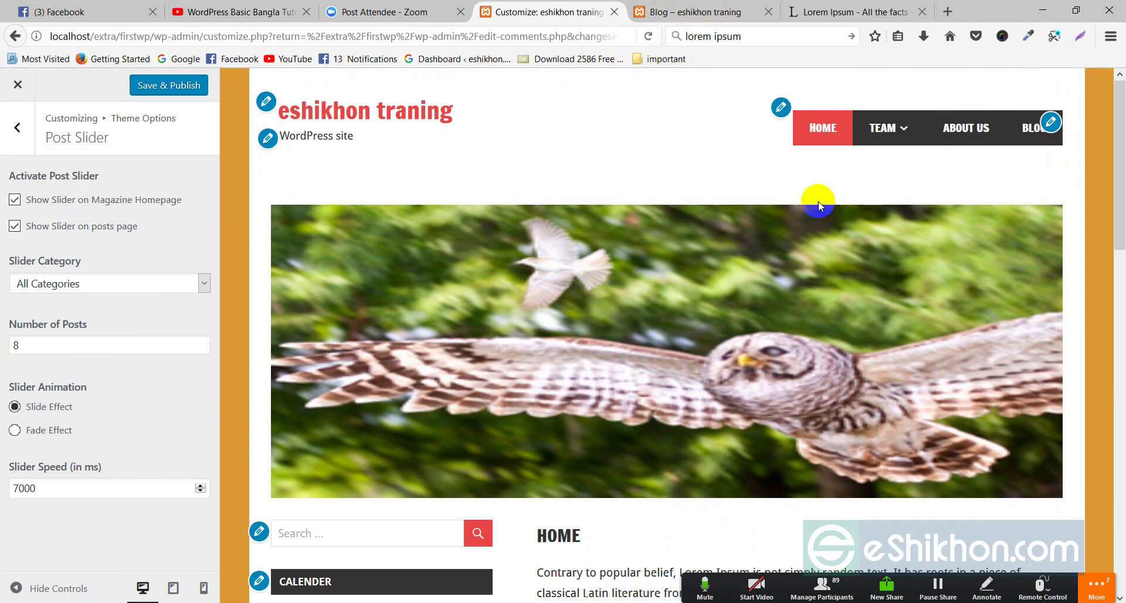
click(1030, 127)
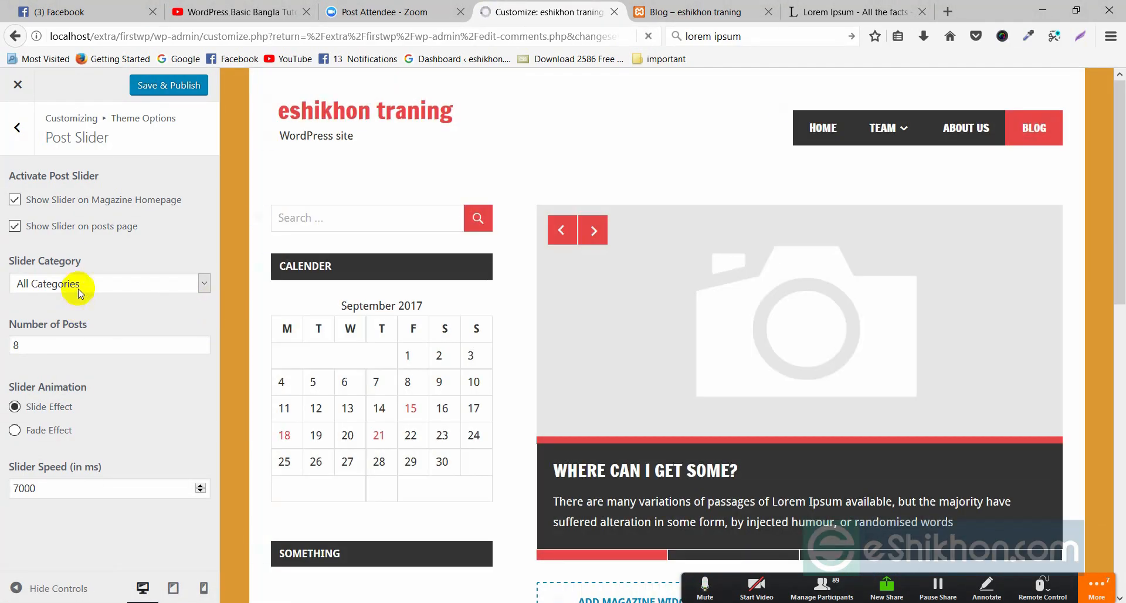
click(68, 284)
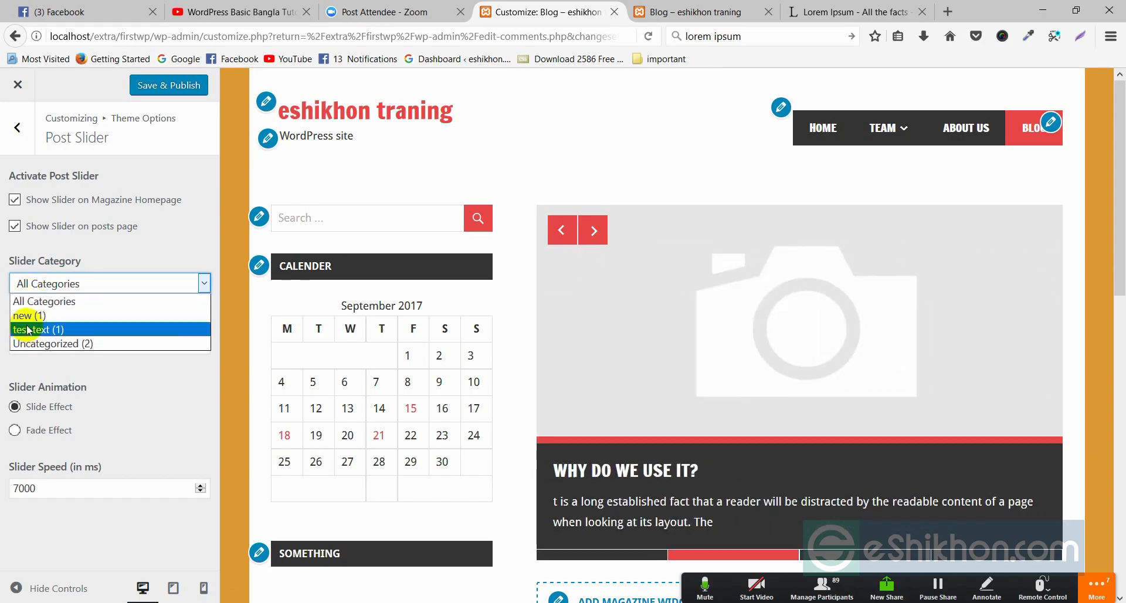
- Try the new category for the slider, then switch Slider Category to All Categories
click(28, 317)
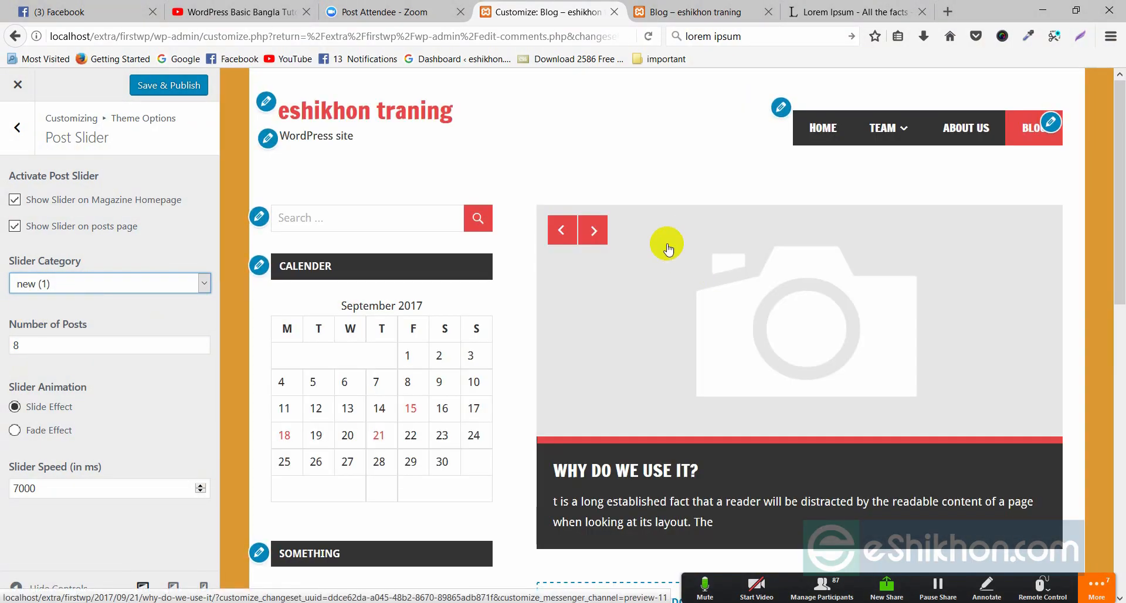
click(594, 229)
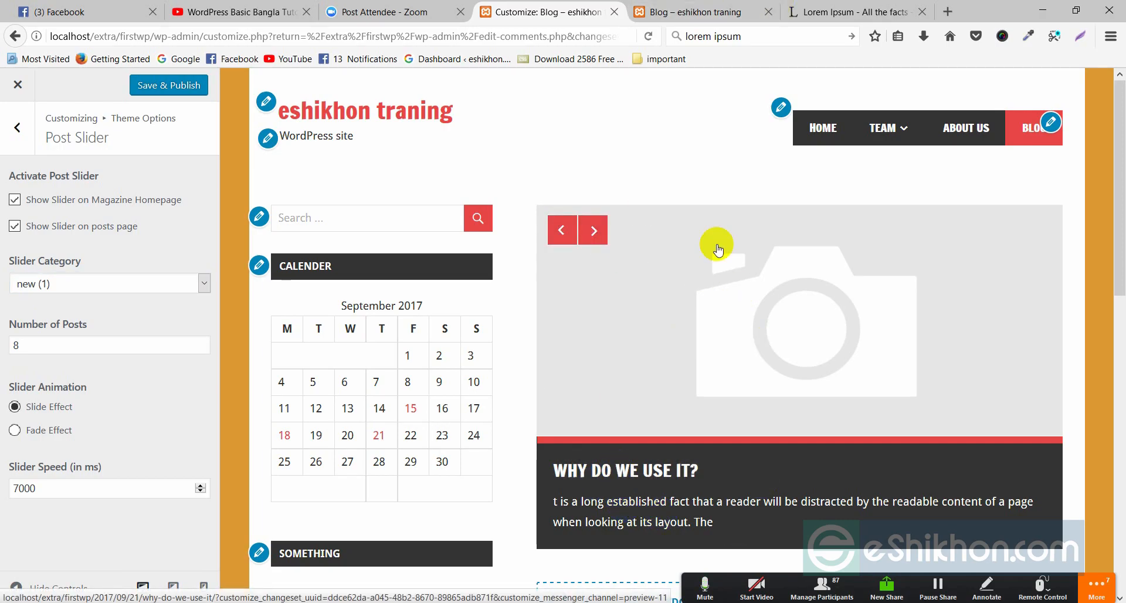
click(94, 284)
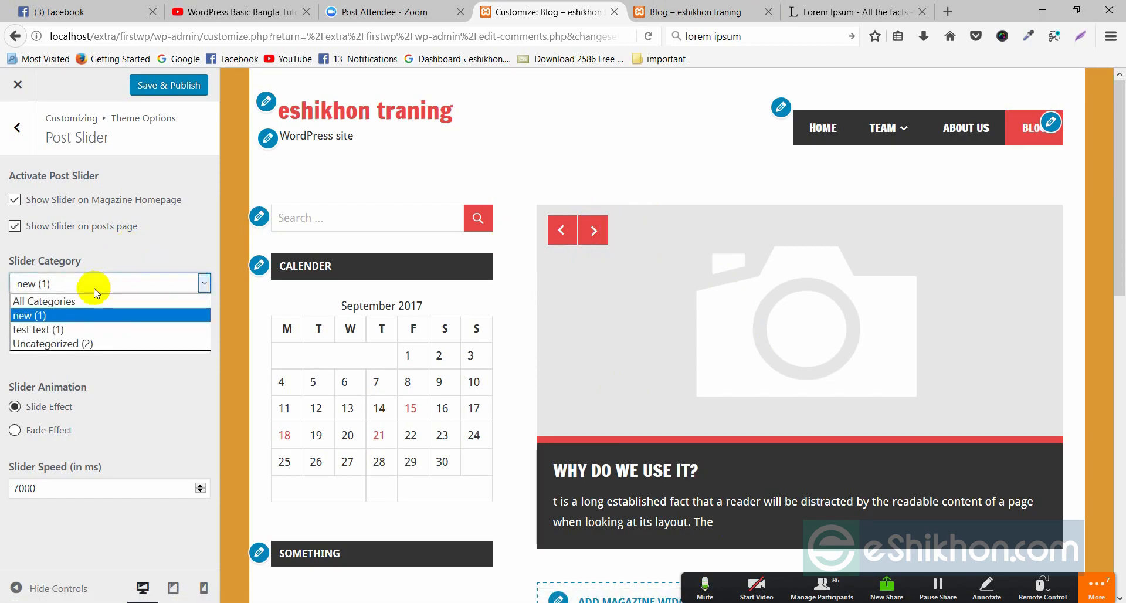
click(62, 302)
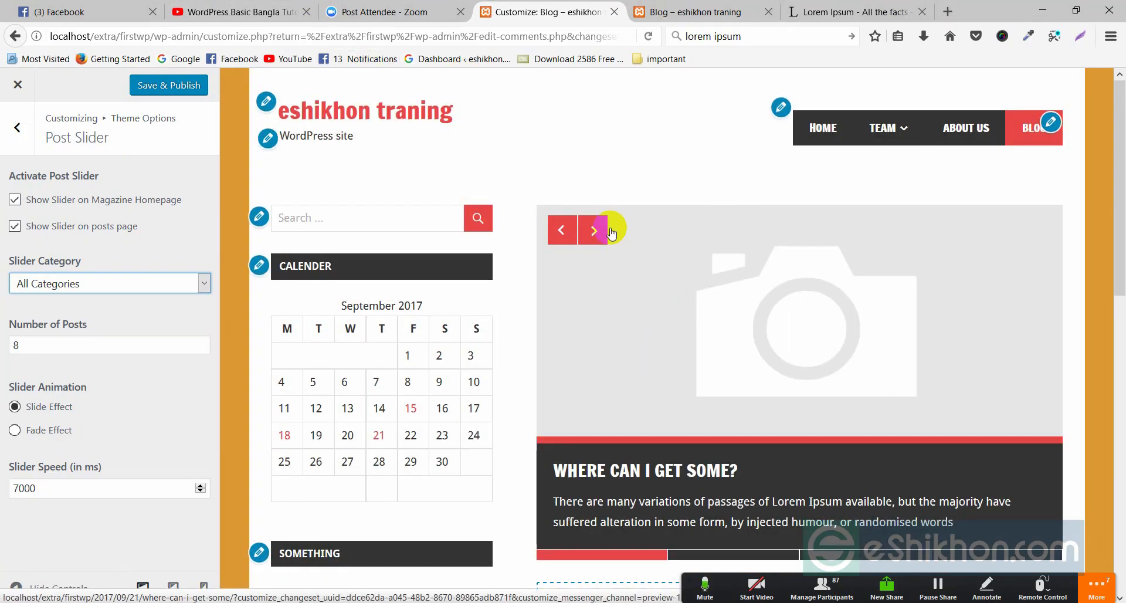
- Cycle the slider forward and back through its posts in the preview
click(593, 231)
click(560, 231)
click(564, 231)
click(563, 231)
click(566, 229)
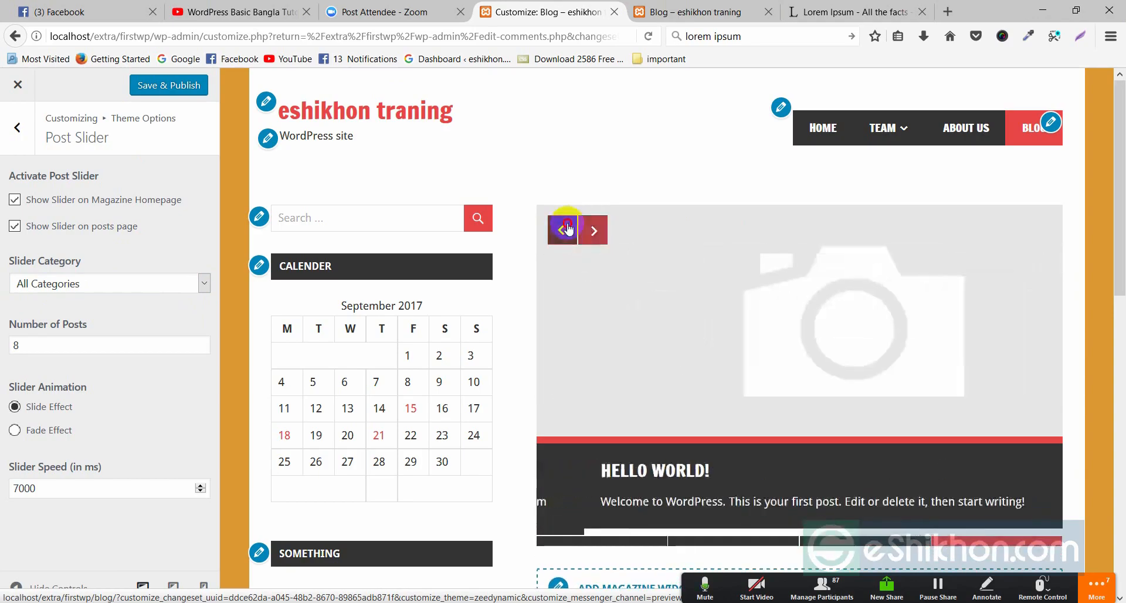
click(588, 231)
click(593, 232)
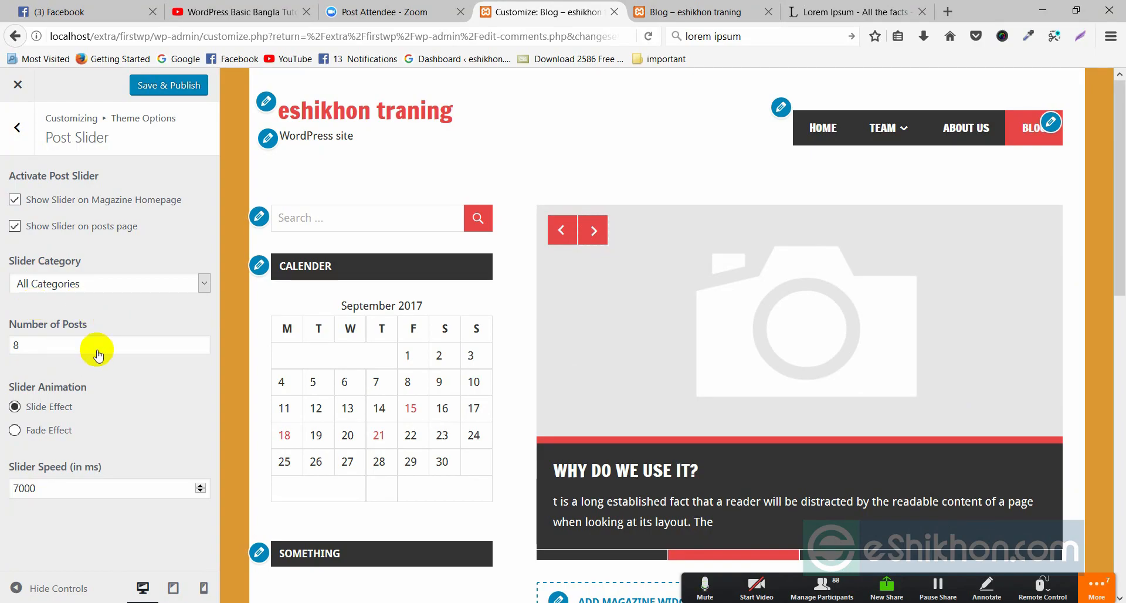
- Keep 8 slider posts, try the Fade Effect, then switch back to Slide Effect
click(43, 345)
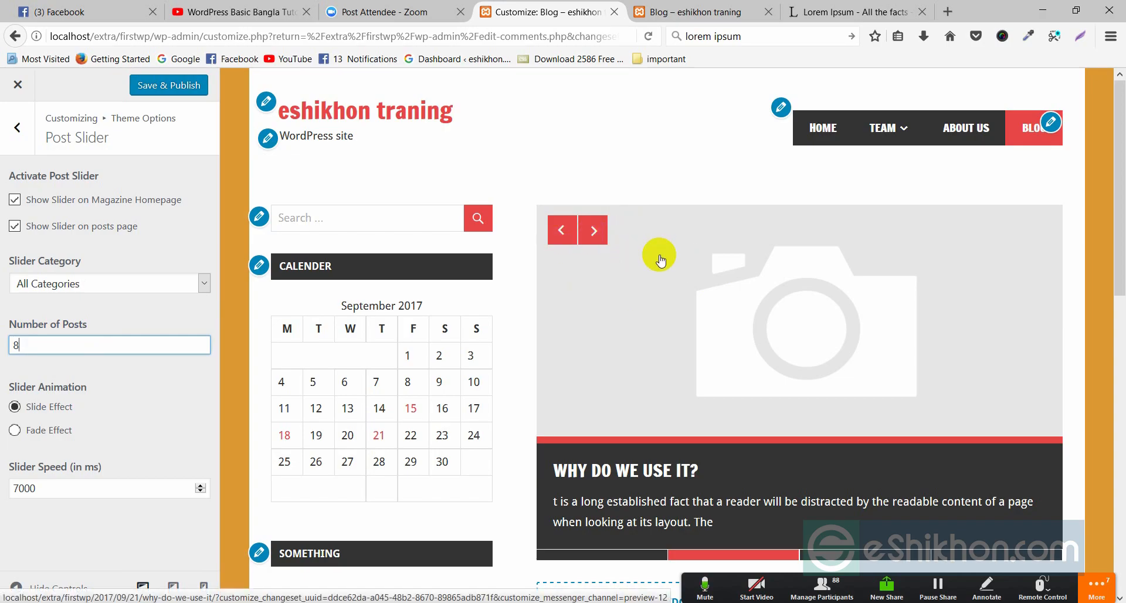
drag(35, 345, 3, 352)
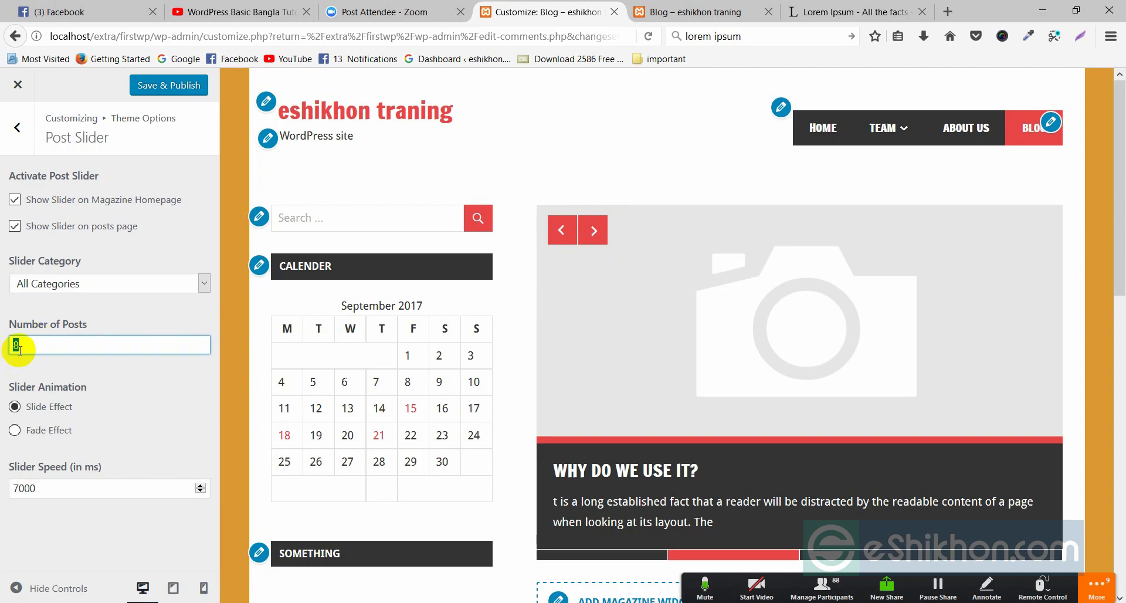
click(151, 397)
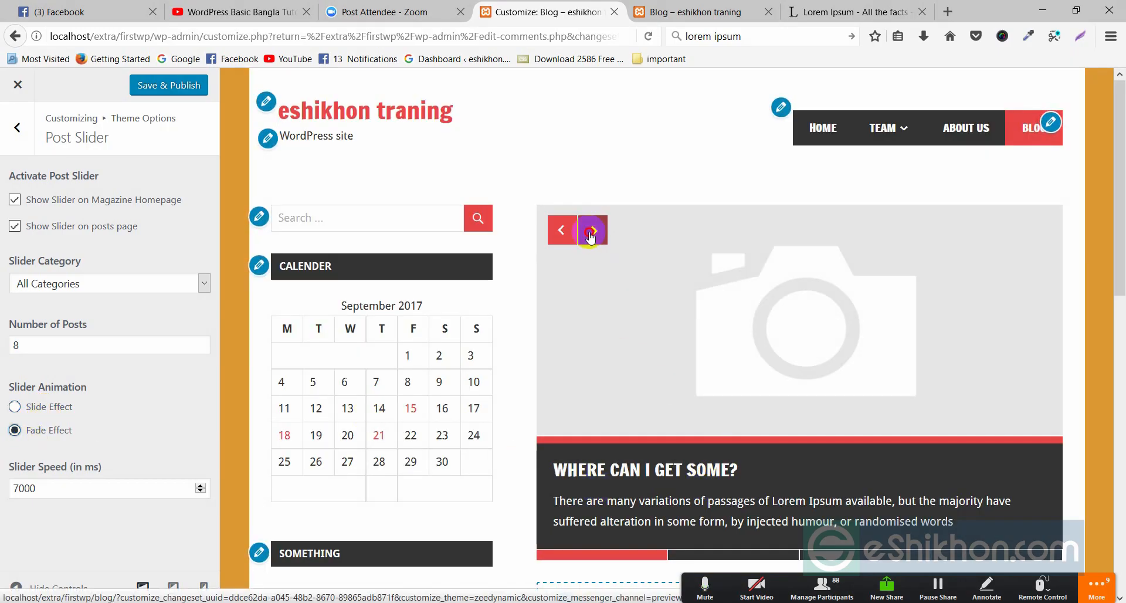
click(592, 237)
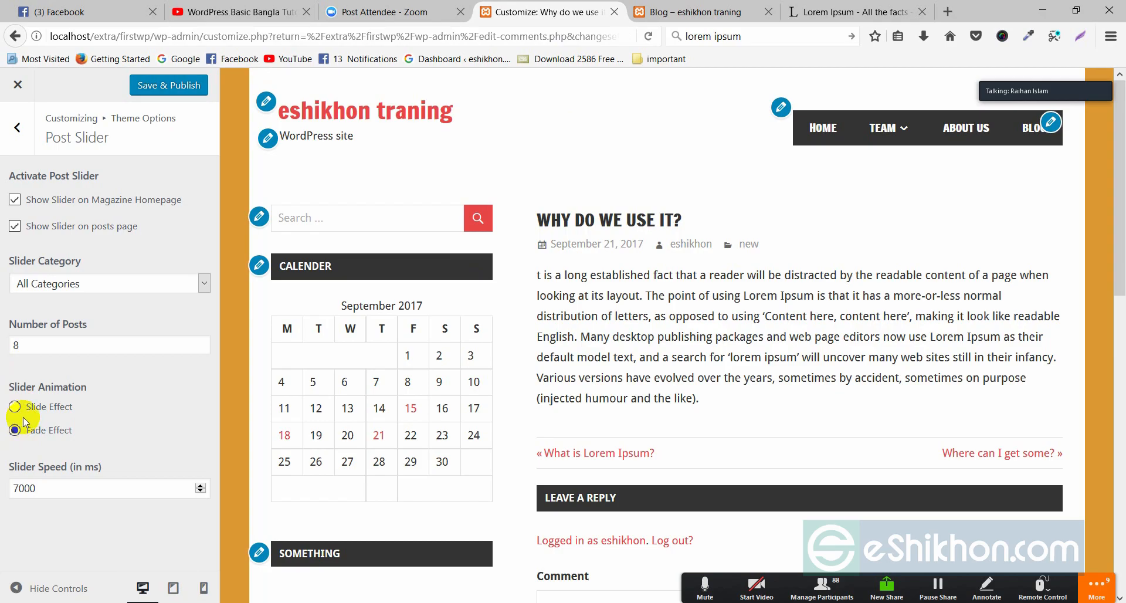
click(40, 414)
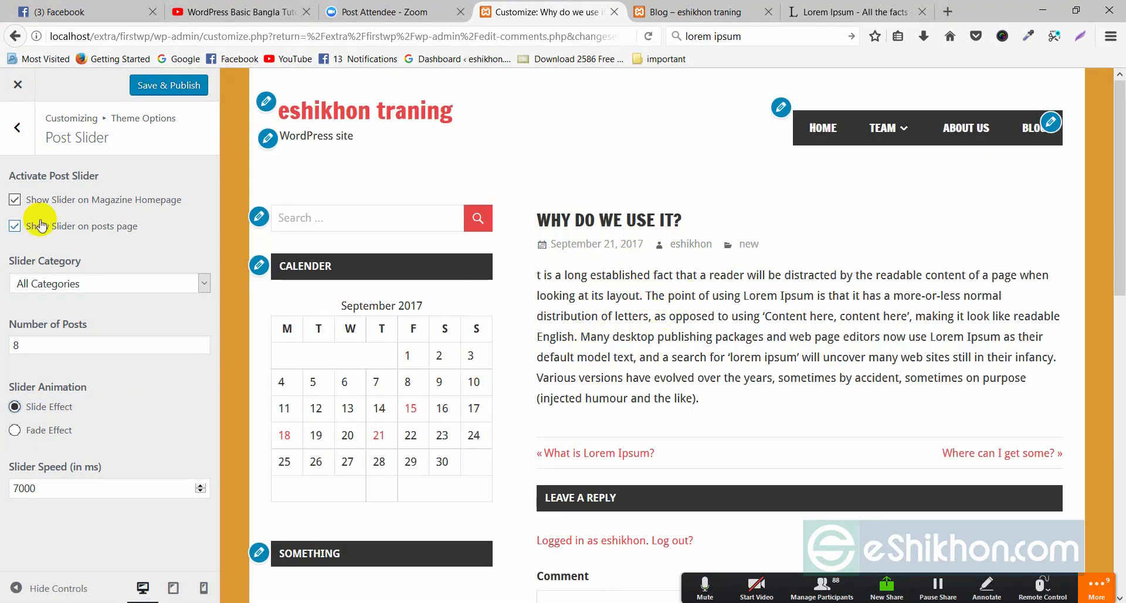
- Return the preview to the Blog page and advance the slider two posts
scroll(627, 396, down, 4)
scroll(627, 395, down, 6)
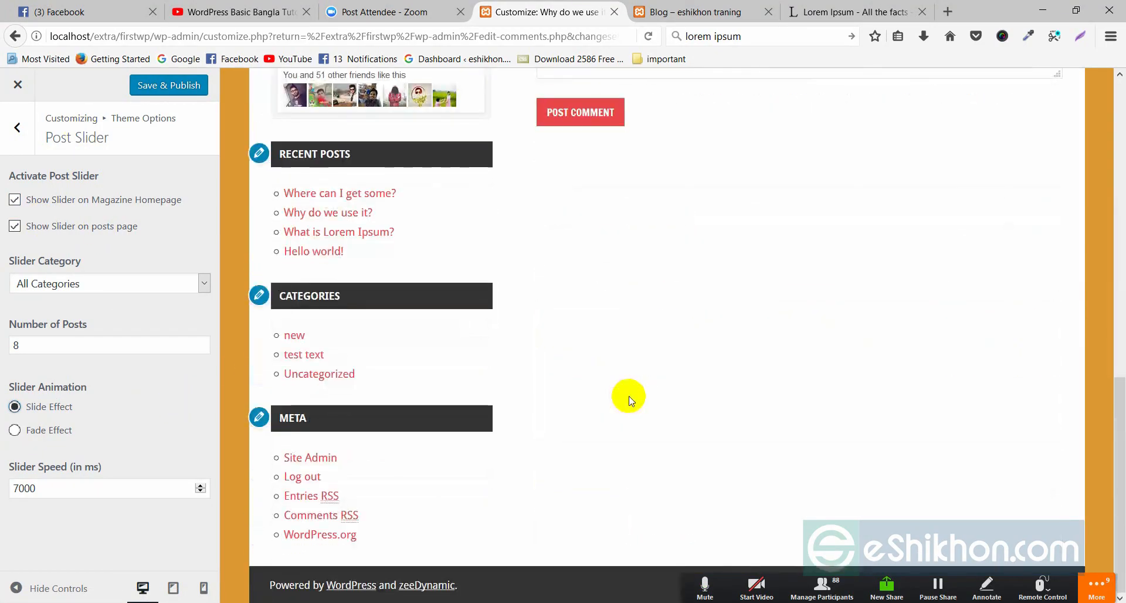
scroll(627, 396, up, 10)
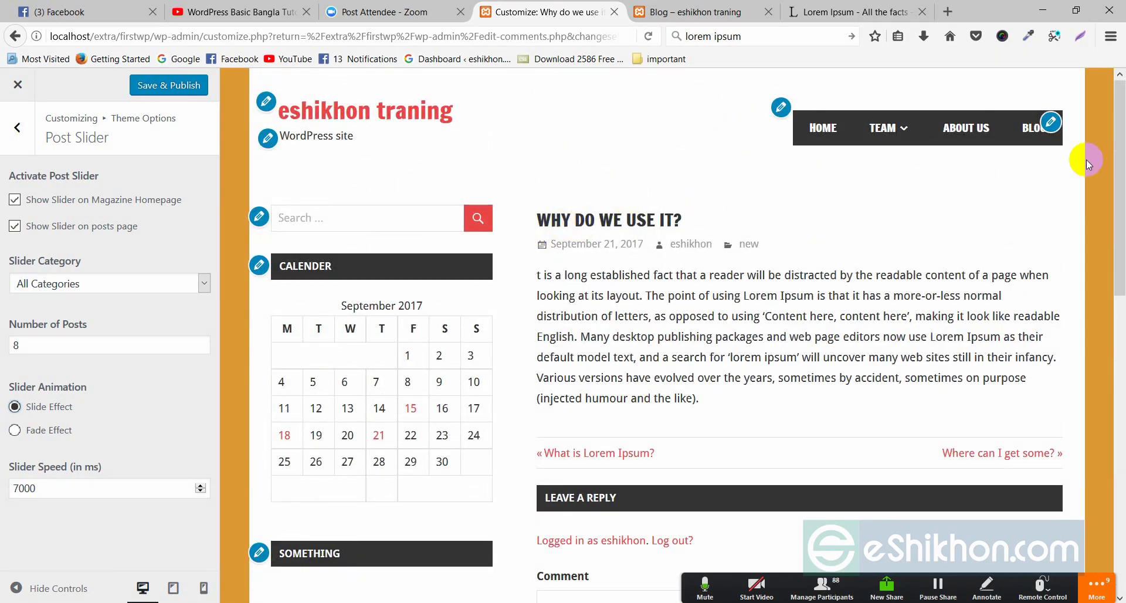
click(1035, 128)
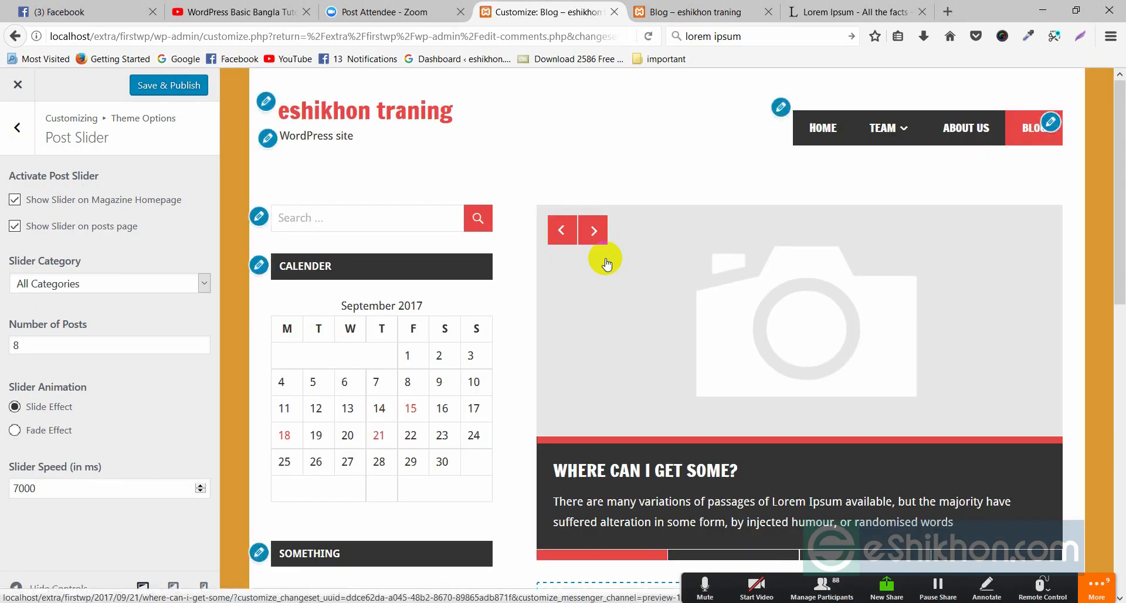
click(592, 230)
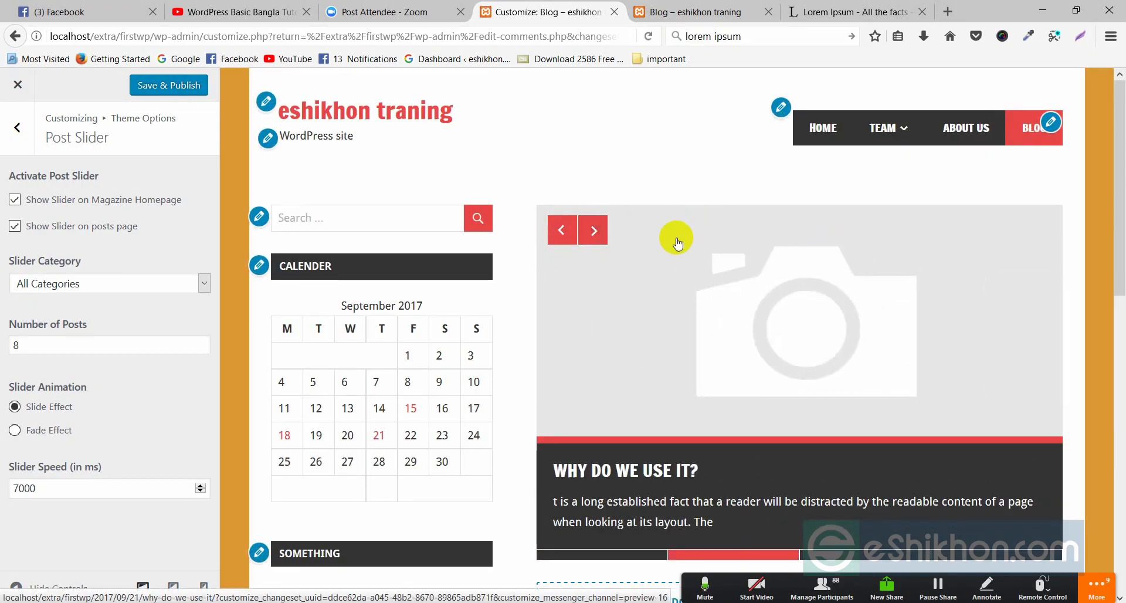
click(595, 231)
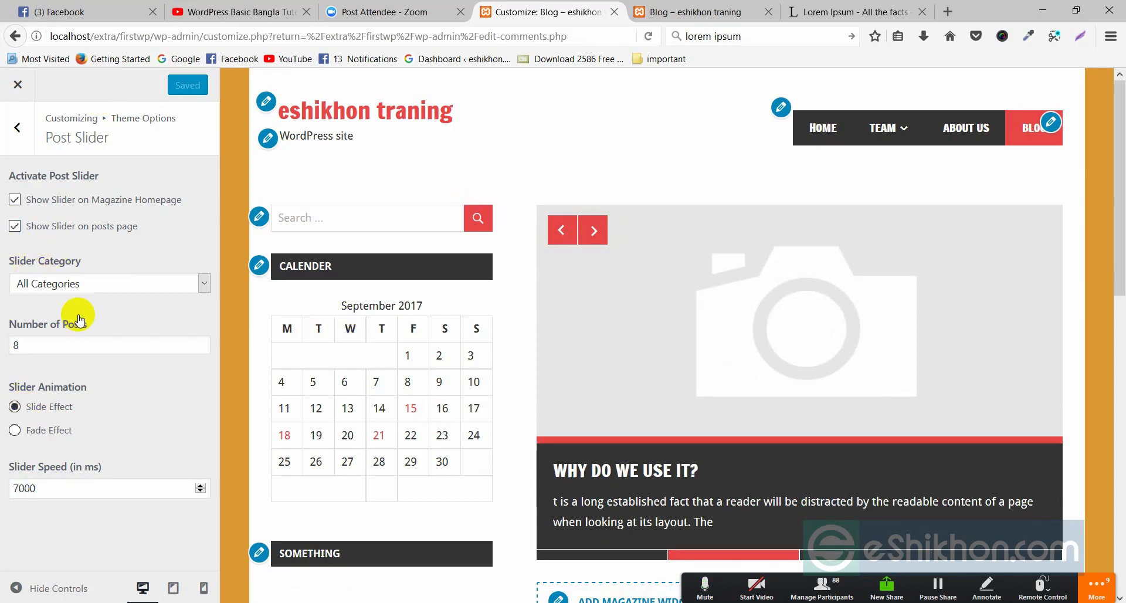
- Open More Features under Theme Options and read the Pro Version Add-on description
click(17, 127)
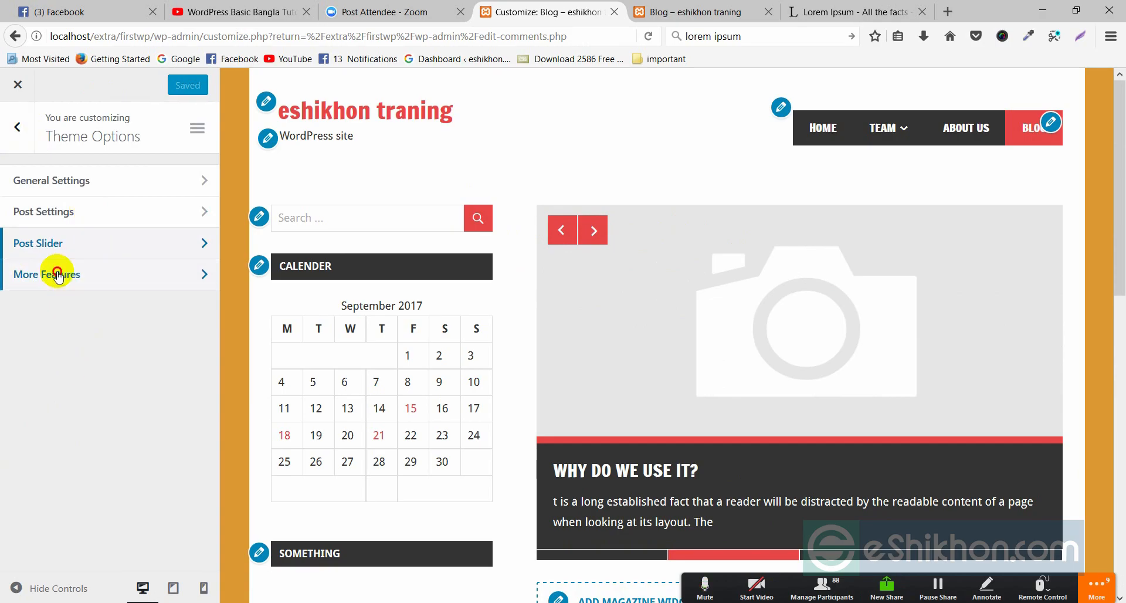
click(52, 277)
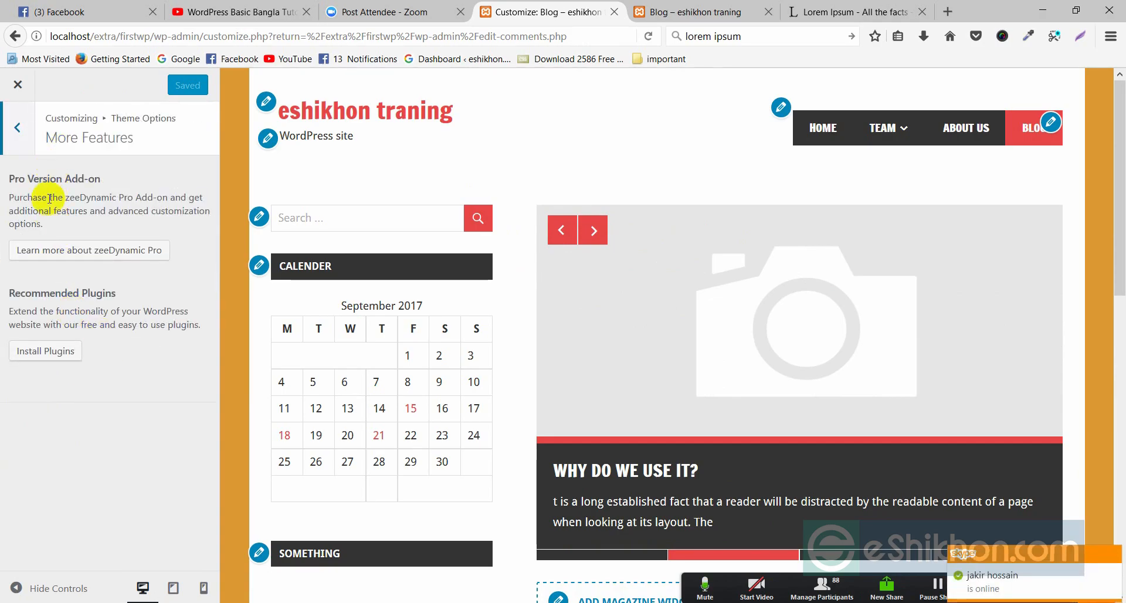
drag(10, 193, 55, 221)
click(117, 225)
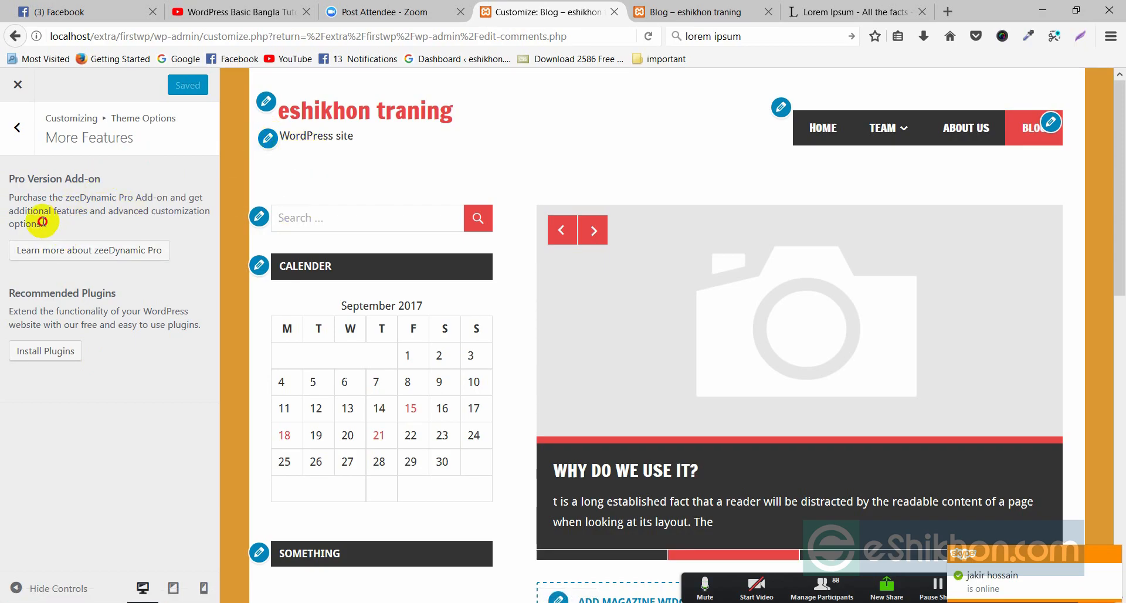
drag(45, 223, 2, 205)
click(15, 205)
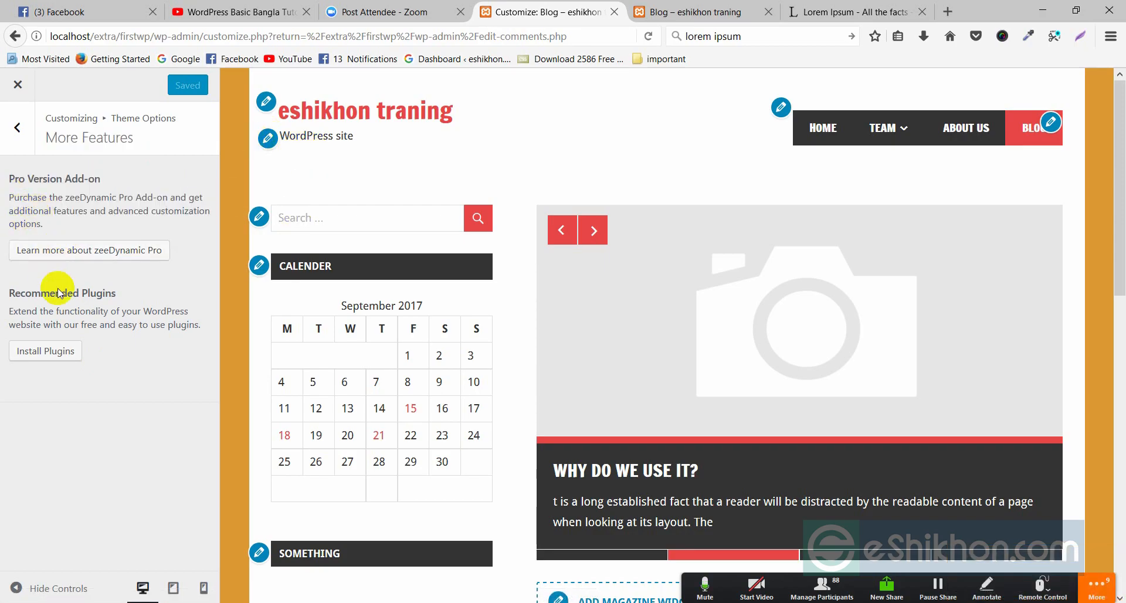
- Go back to Theme Options, toggle the Theme Links, and return to the main Customizer list
click(8, 129)
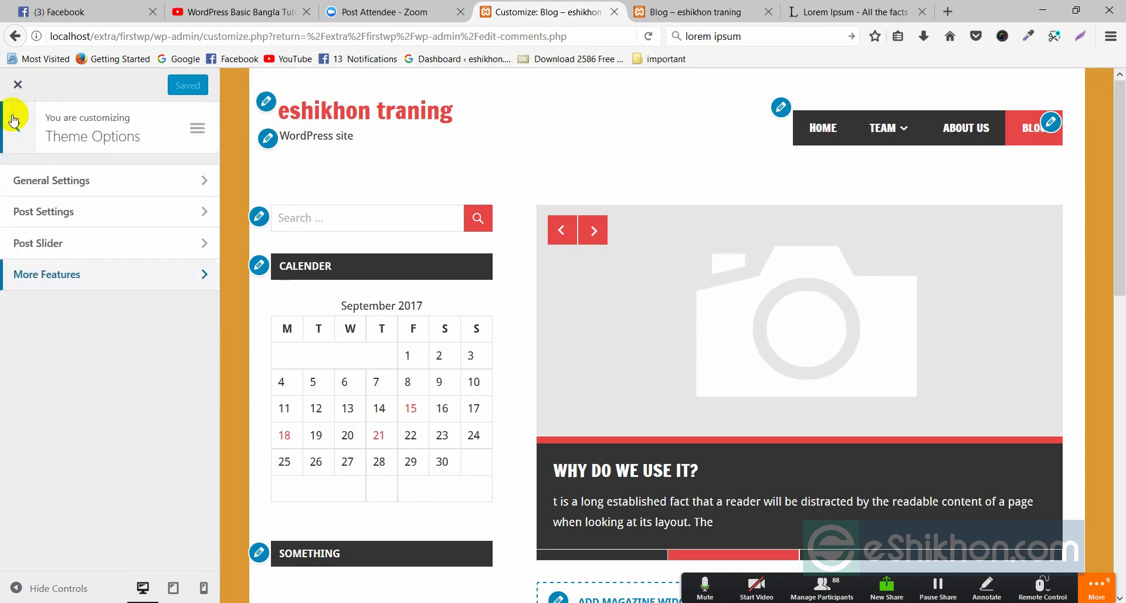
click(200, 135)
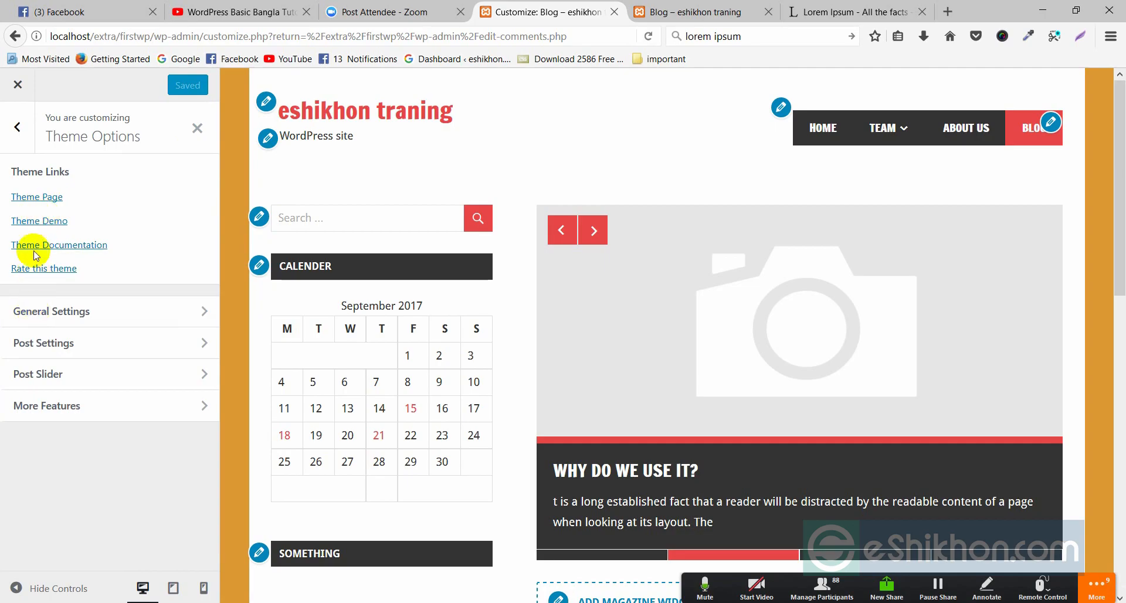
click(18, 128)
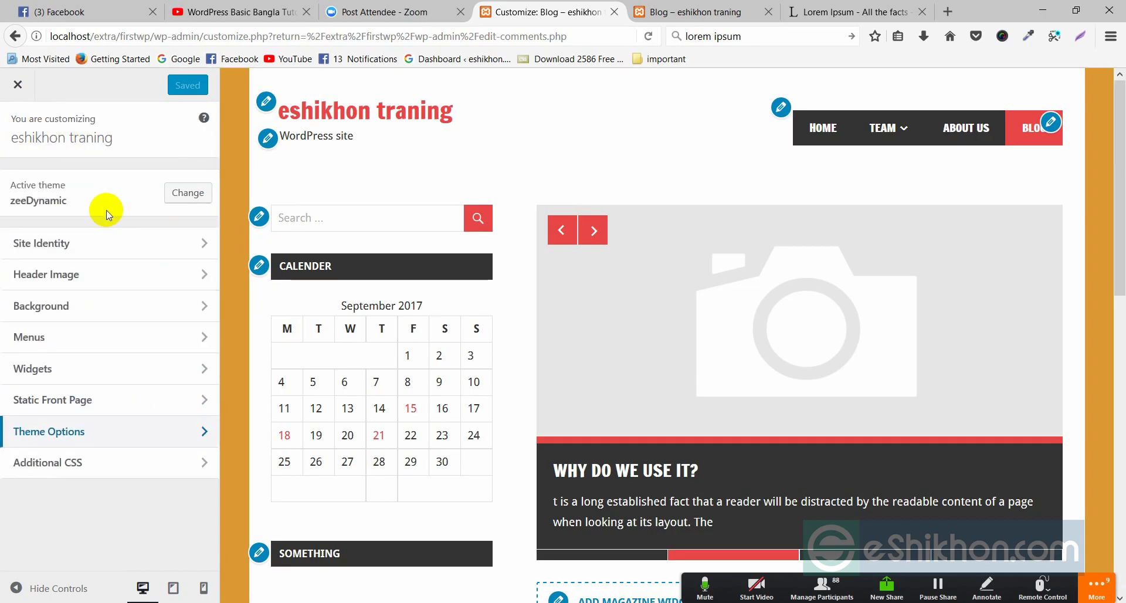
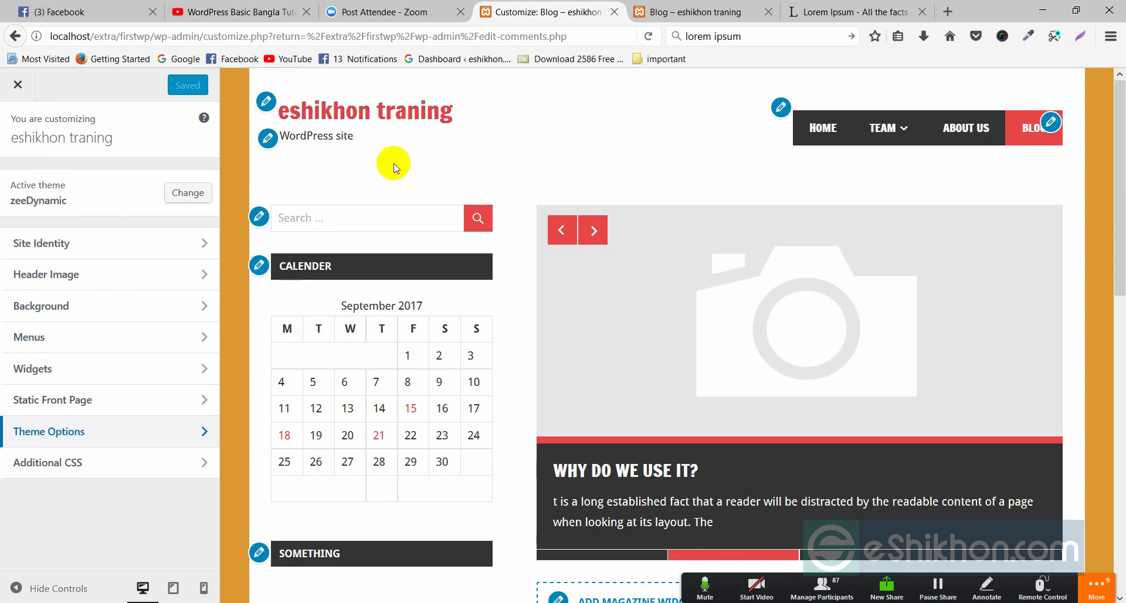
- Look over the Additional CSS editor, then close the Customizer and return to the admin
click(376, 226)
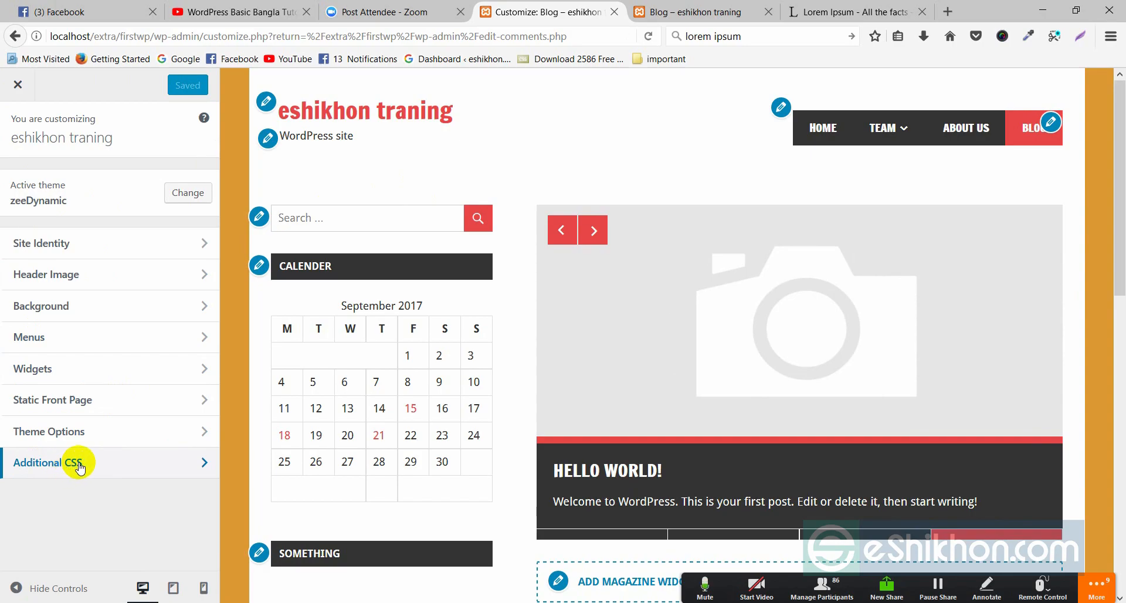
click(188, 463)
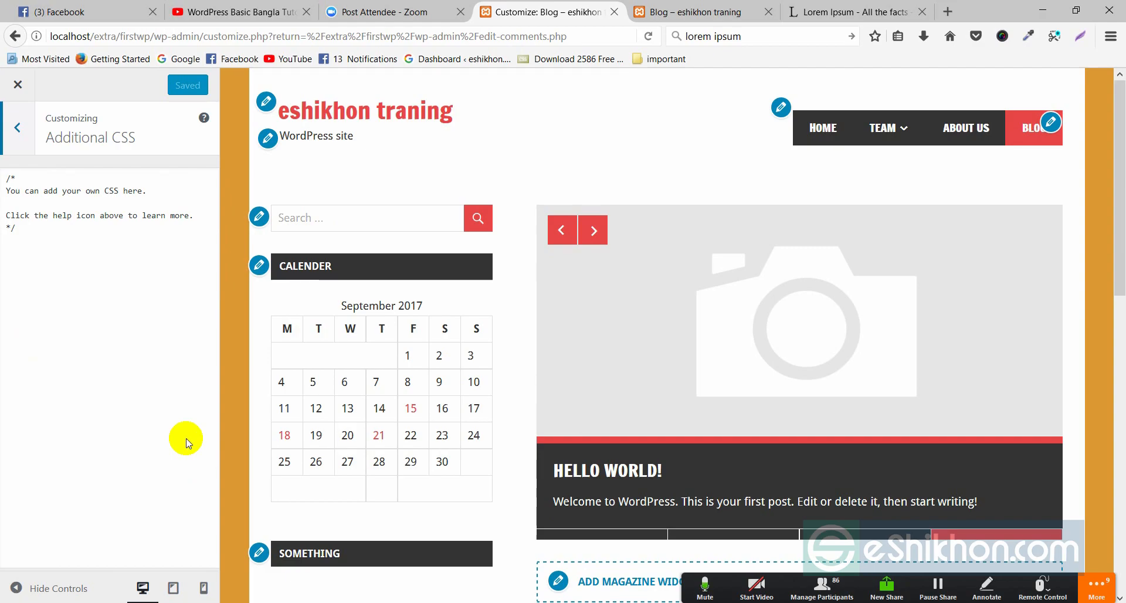
click(13, 249)
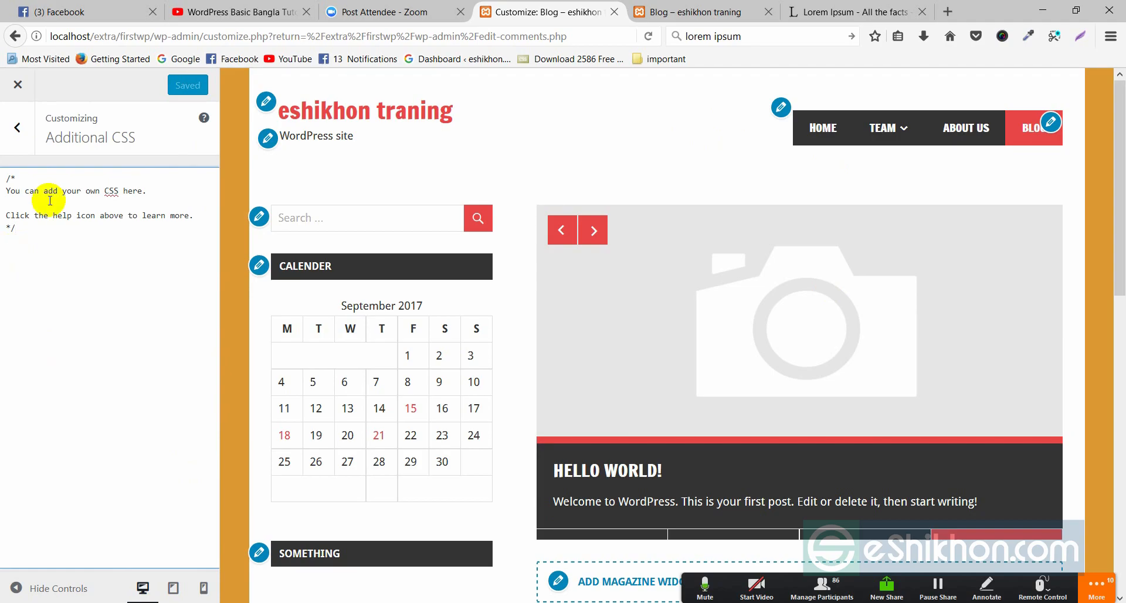
click(18, 127)
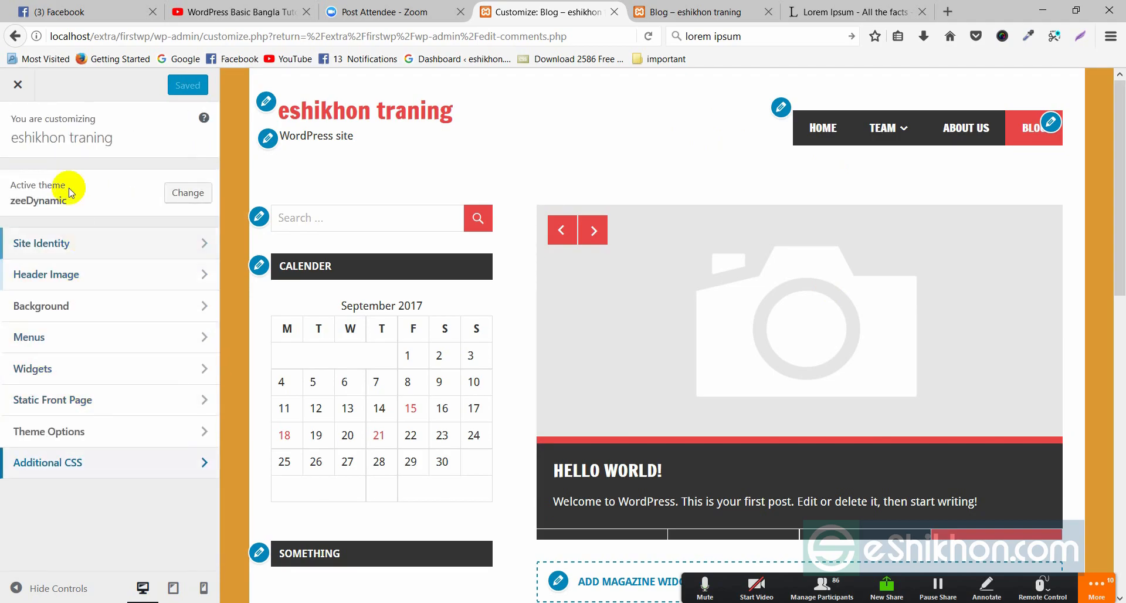
click(18, 84)
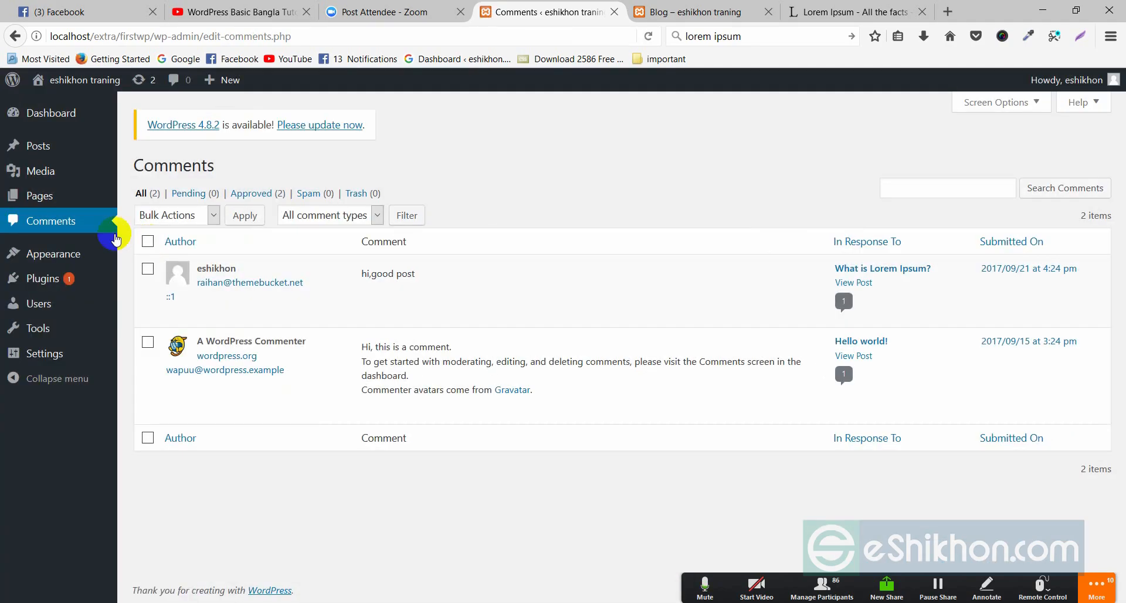
- Reopen the Customizer via Appearance > Header, view Header Image, then close it to the post editor
mouse_move(55, 256)
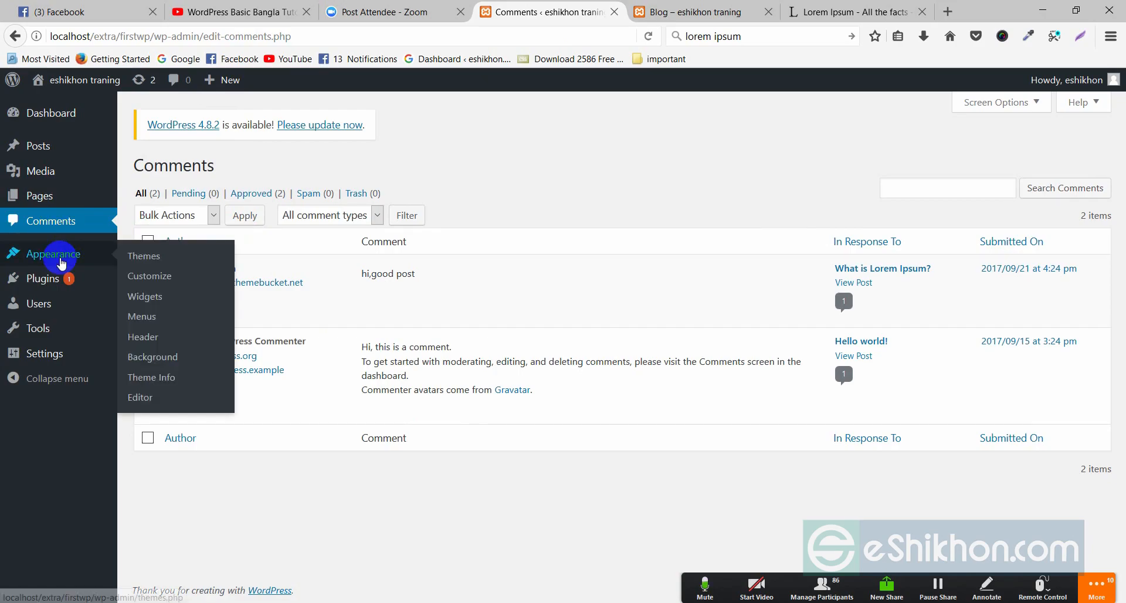
click(154, 286)
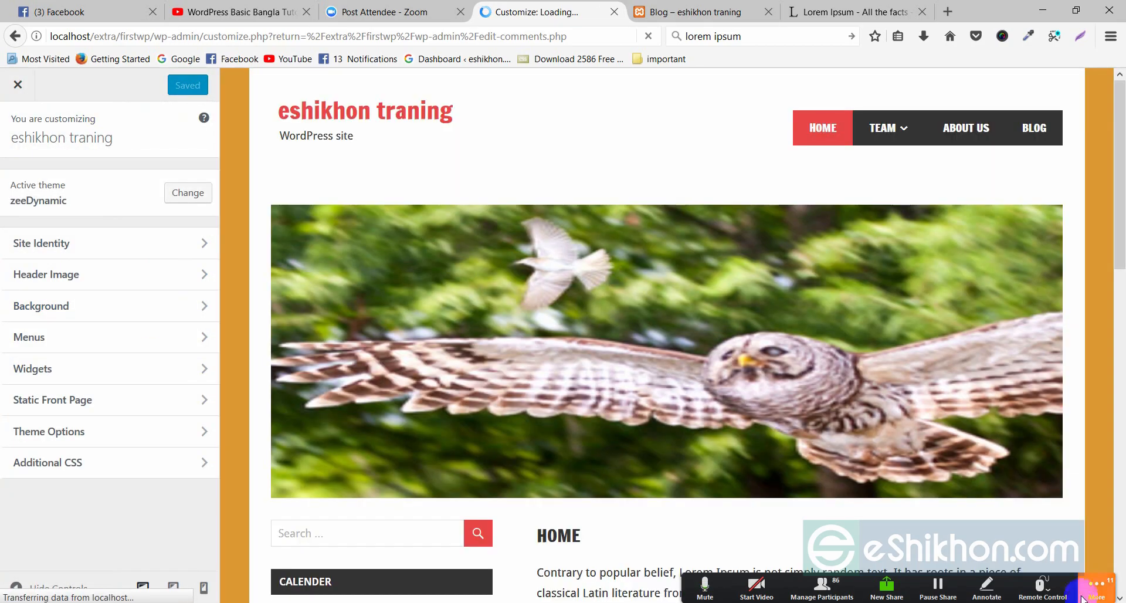
click(1082, 598)
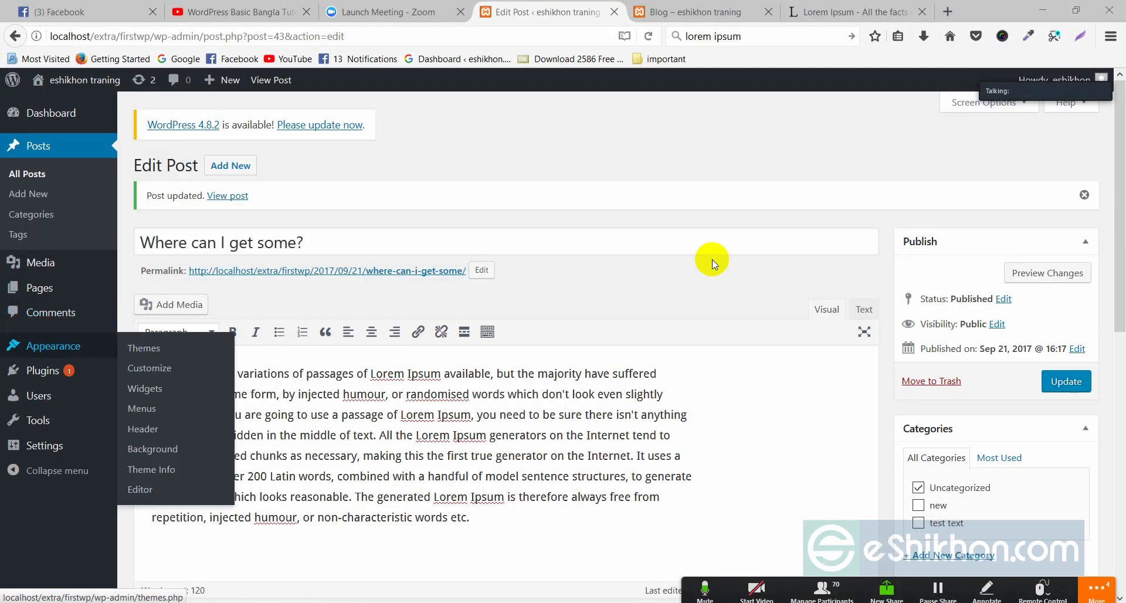
mouse_move(47, 346)
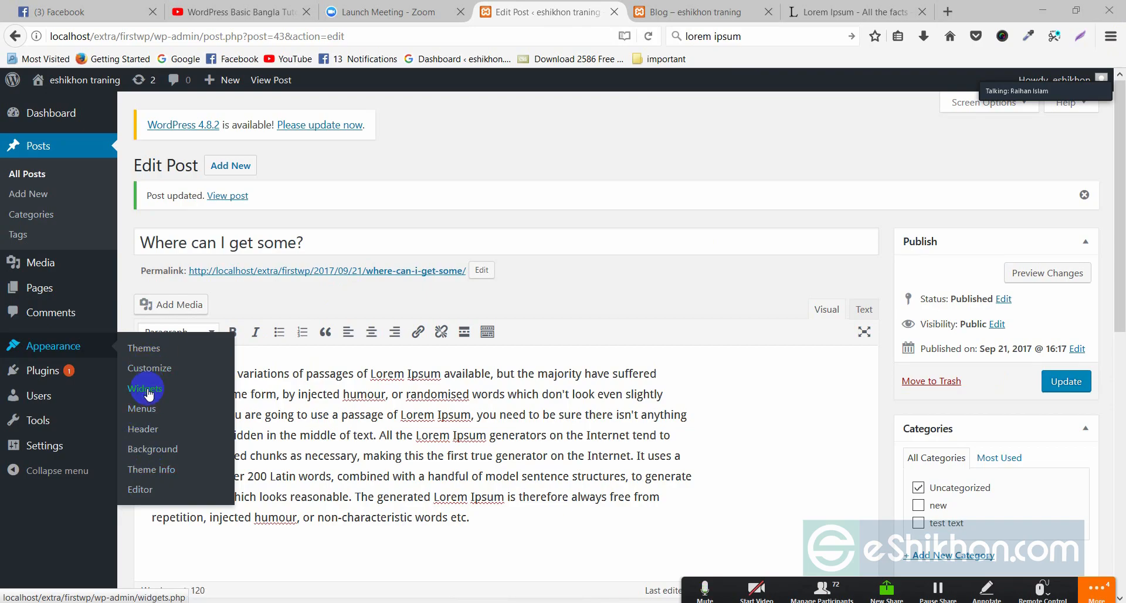
right_click(152, 432)
click(147, 431)
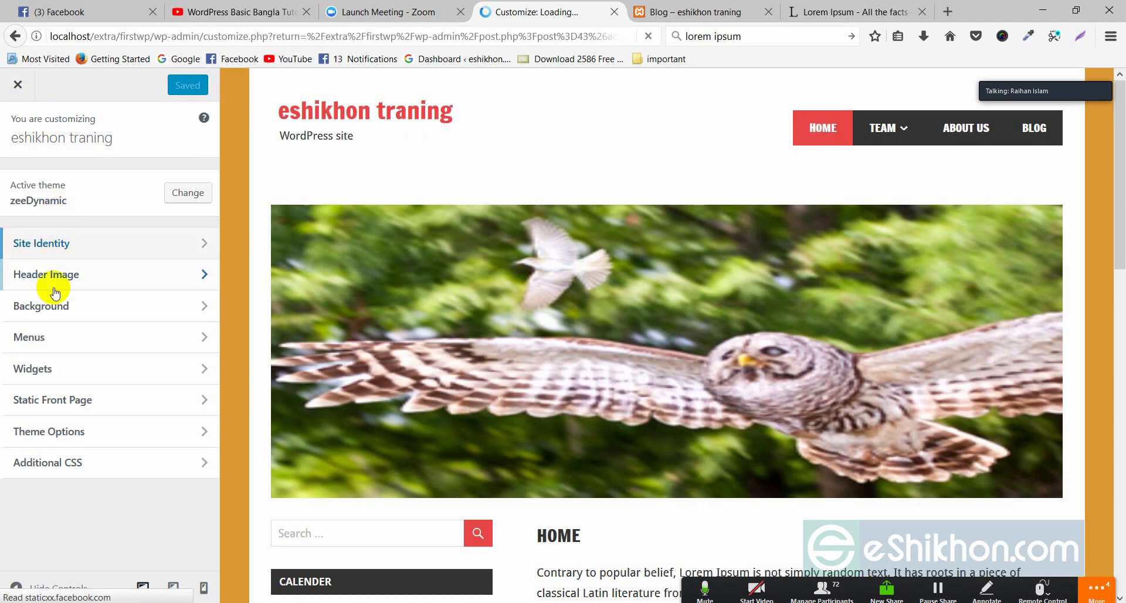
click(47, 277)
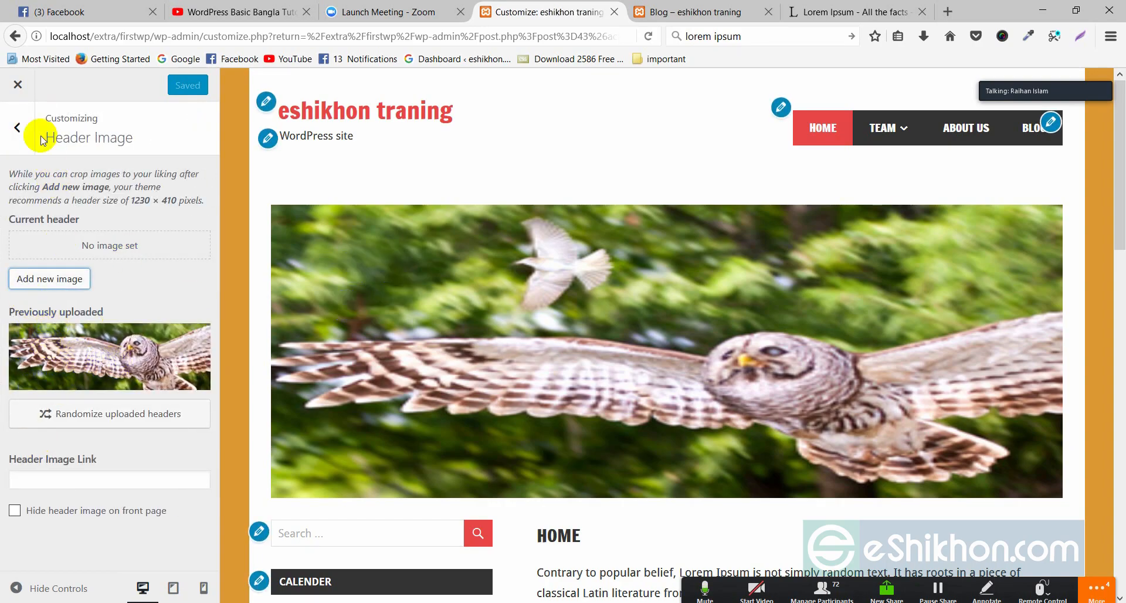
click(18, 127)
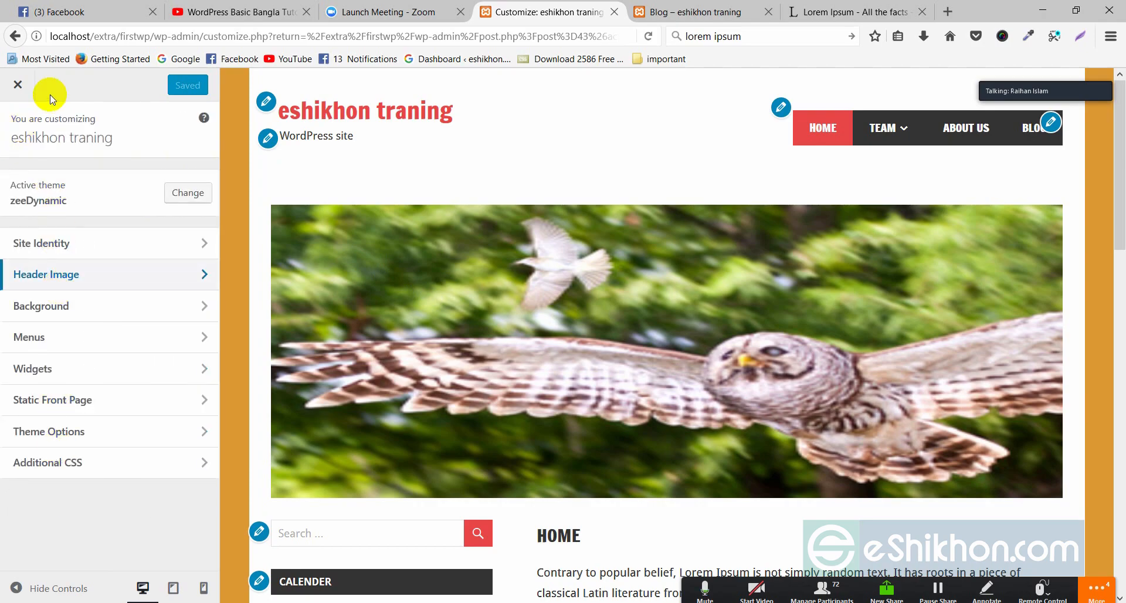
click(18, 84)
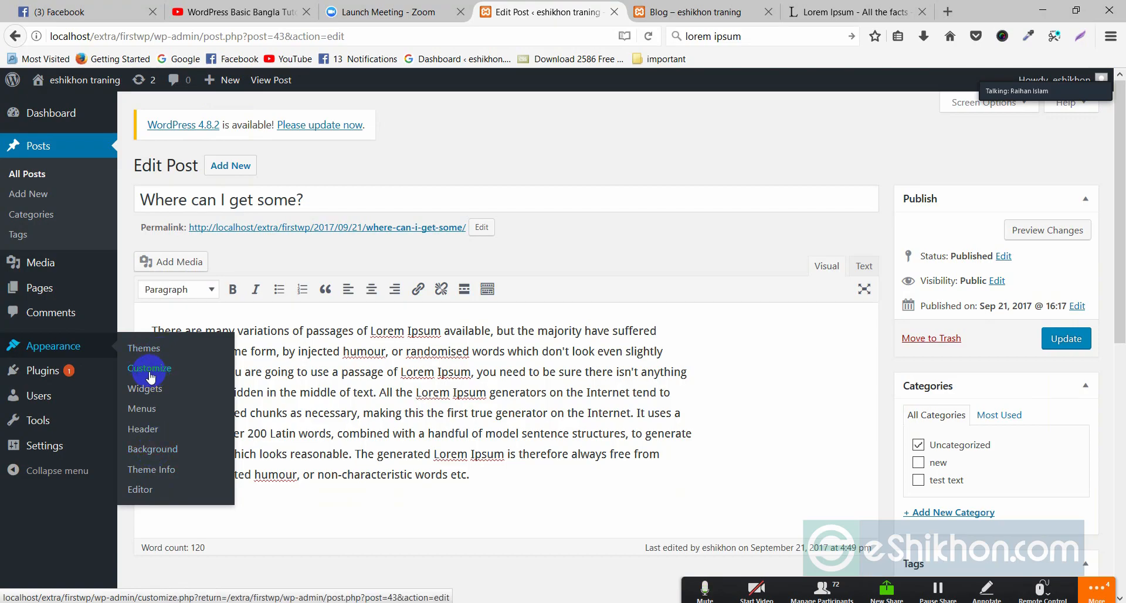
click(157, 452)
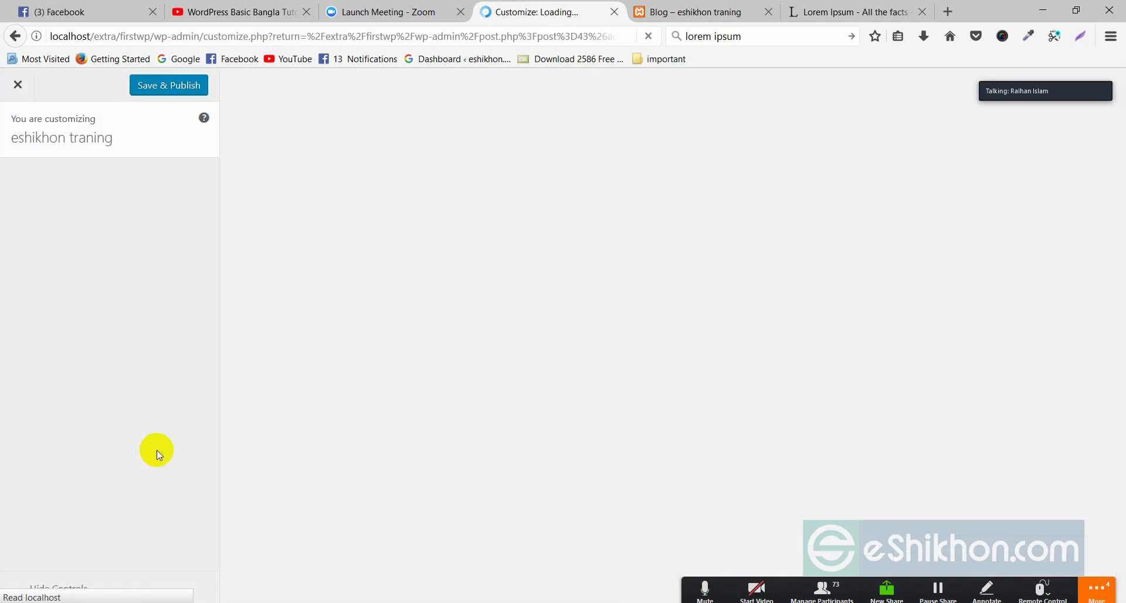
key(ctrl+Tab)
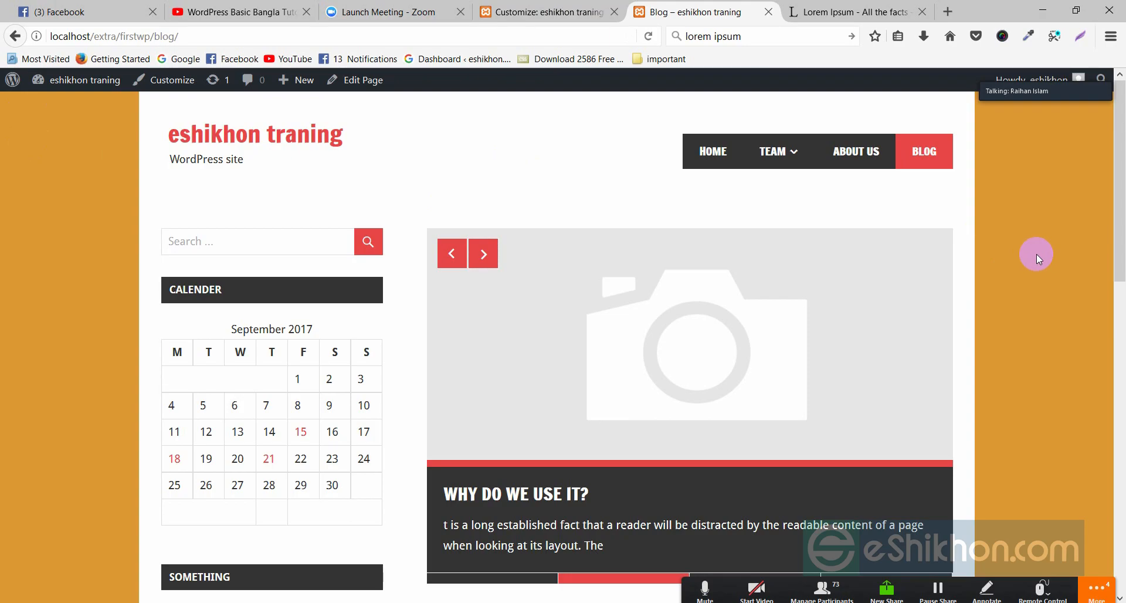
click(527, 12)
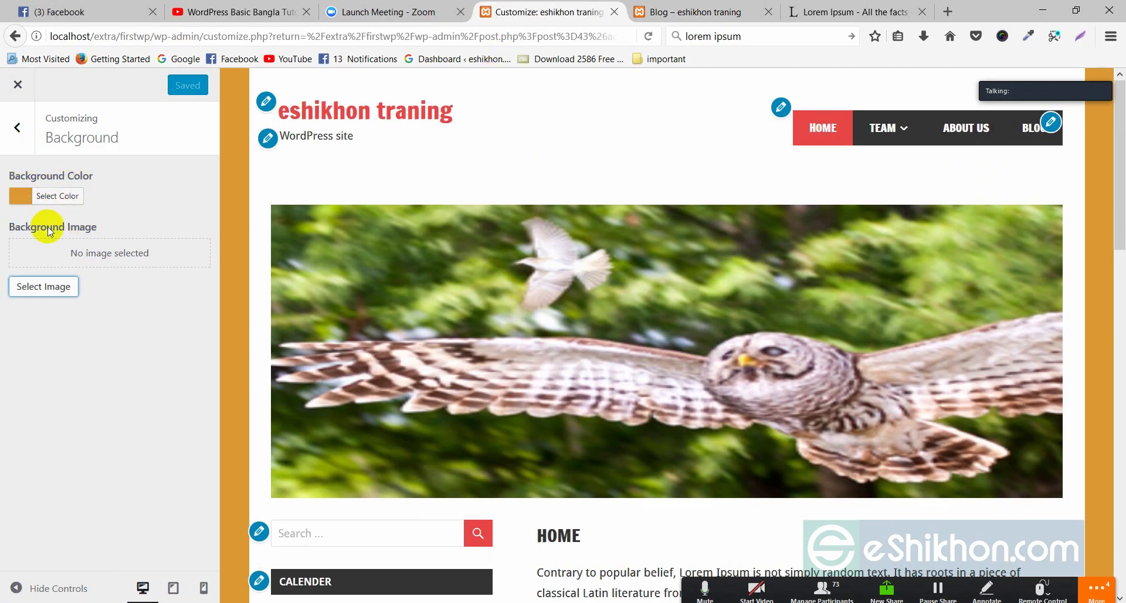
click(19, 84)
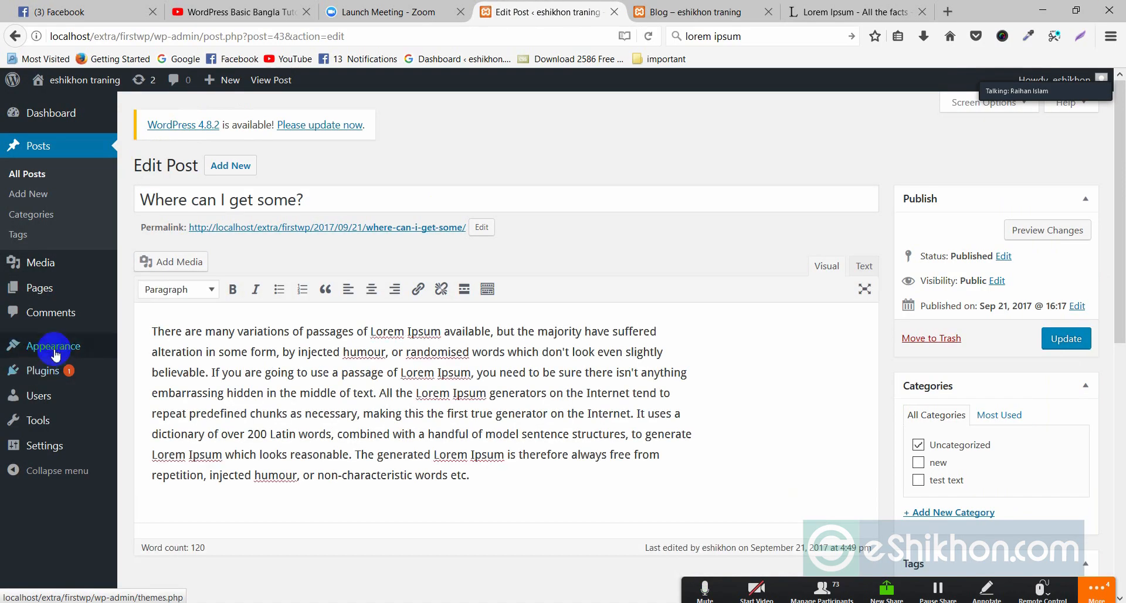
- Open Users > All Users to list the site's single administrator account
click(68, 374)
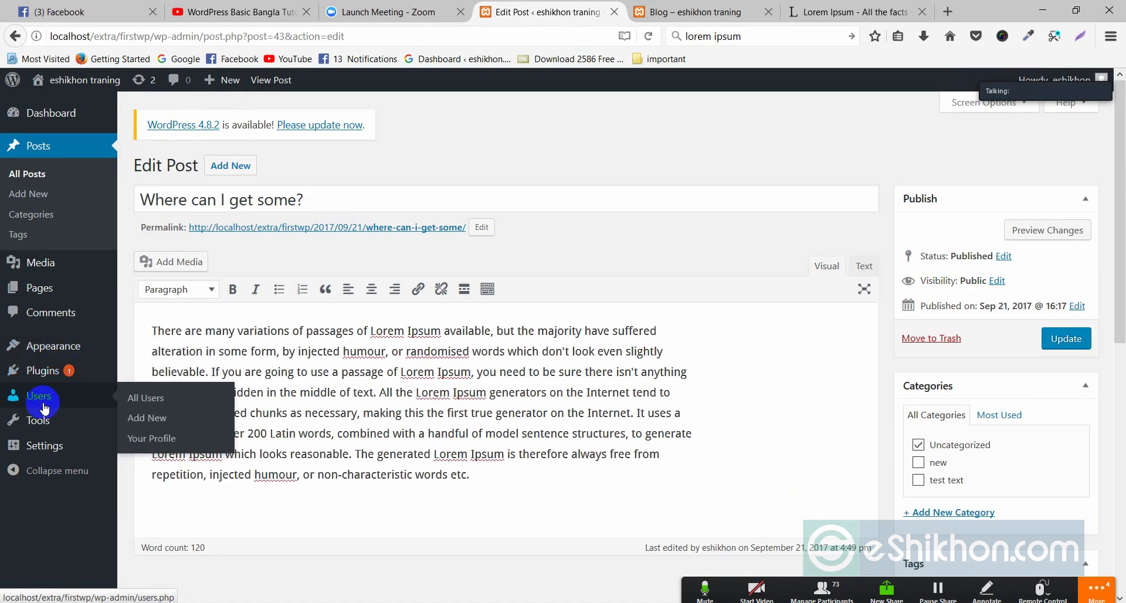
mouse_move(39, 403)
click(142, 400)
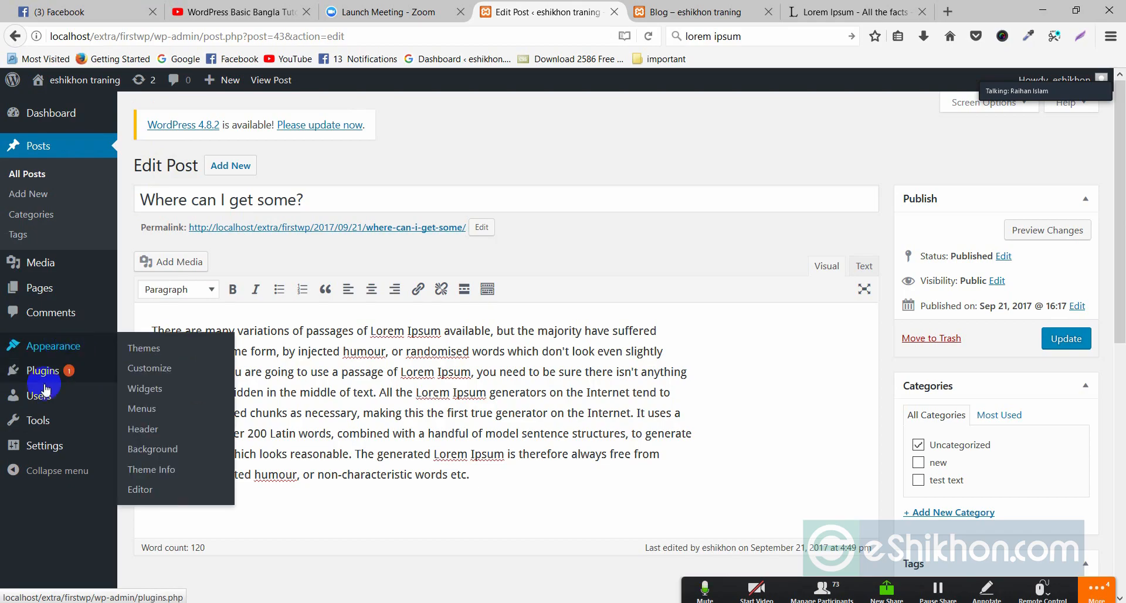
mouse_move(45, 394)
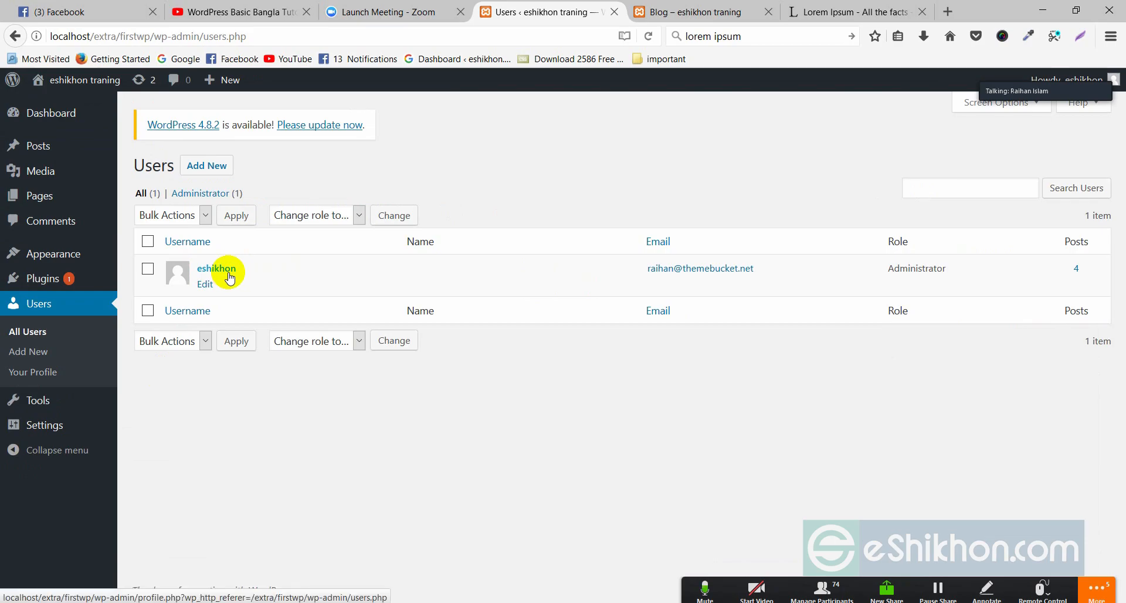
- Open the administrator's profile for editing and scroll back up to Personal Options
mouse_move(120, 192)
mouse_move(239, 284)
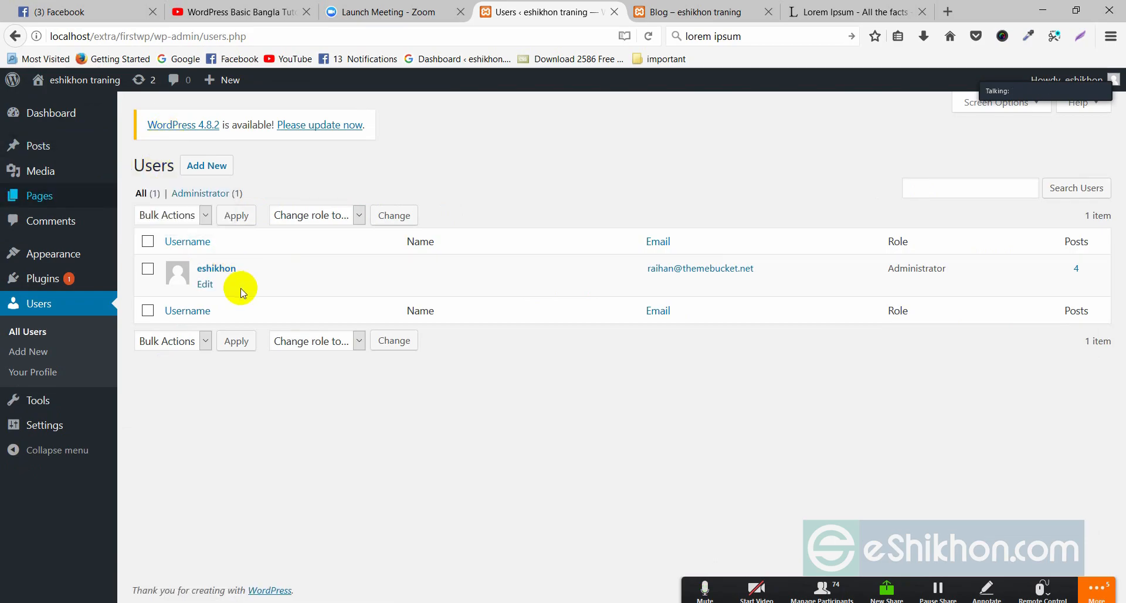
click(206, 286)
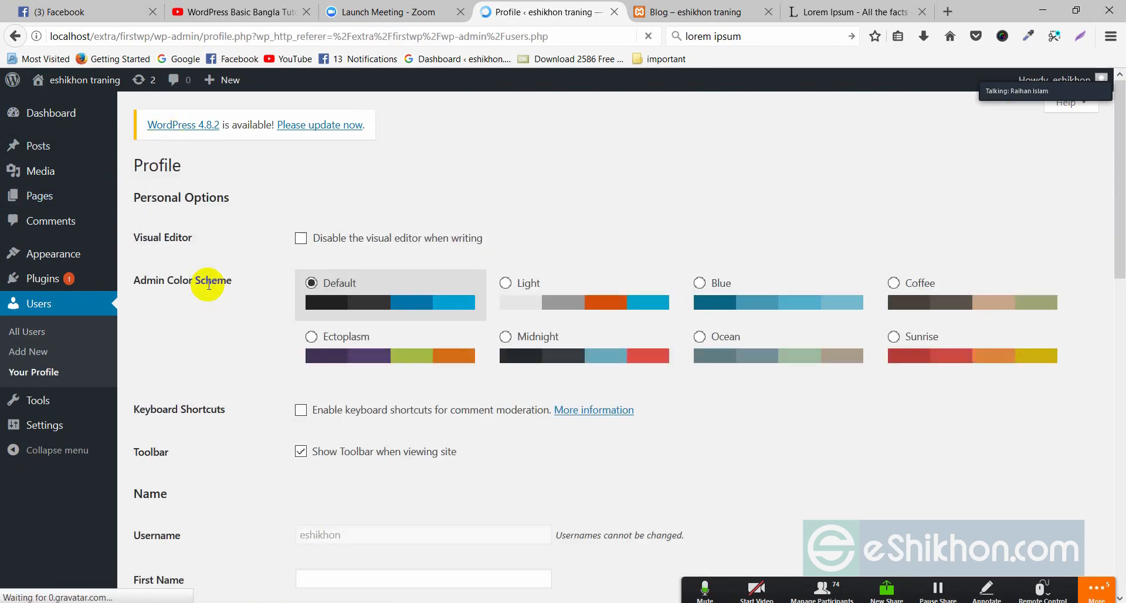
scroll(360, 282, down, 4)
scroll(363, 282, down, 3)
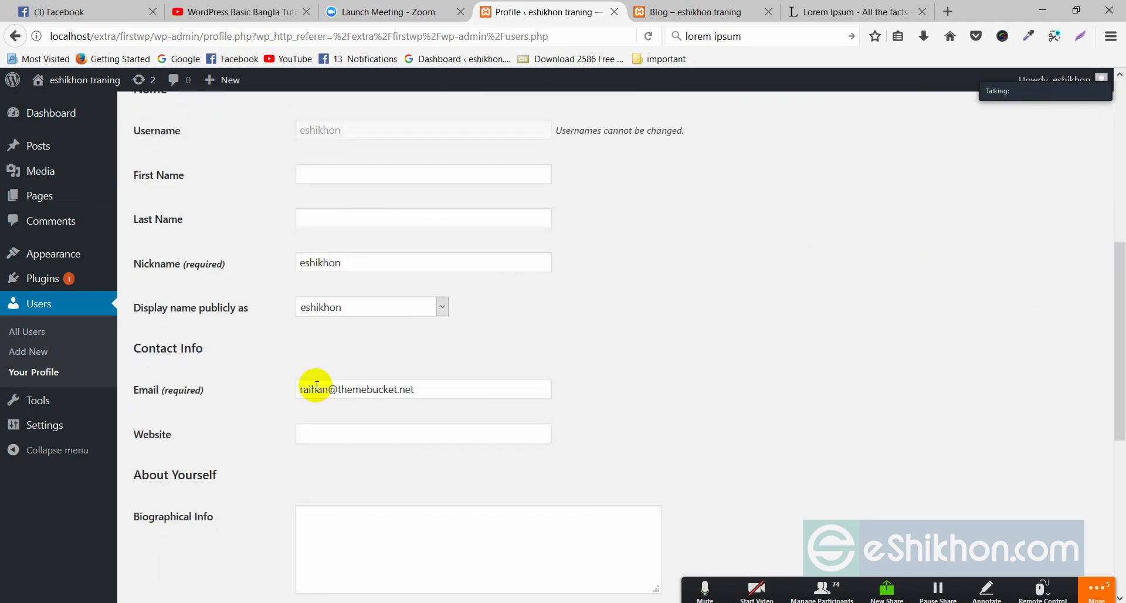
scroll(332, 447, down, 3)
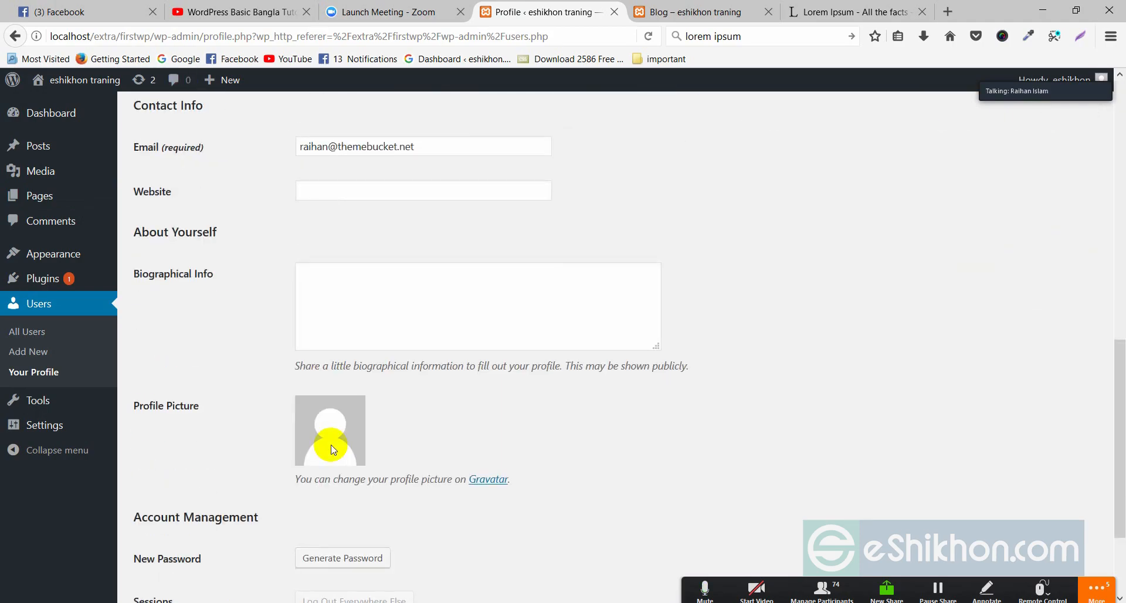
scroll(372, 269, up, 6)
scroll(359, 372, down, 4)
scroll(362, 371, down, 4)
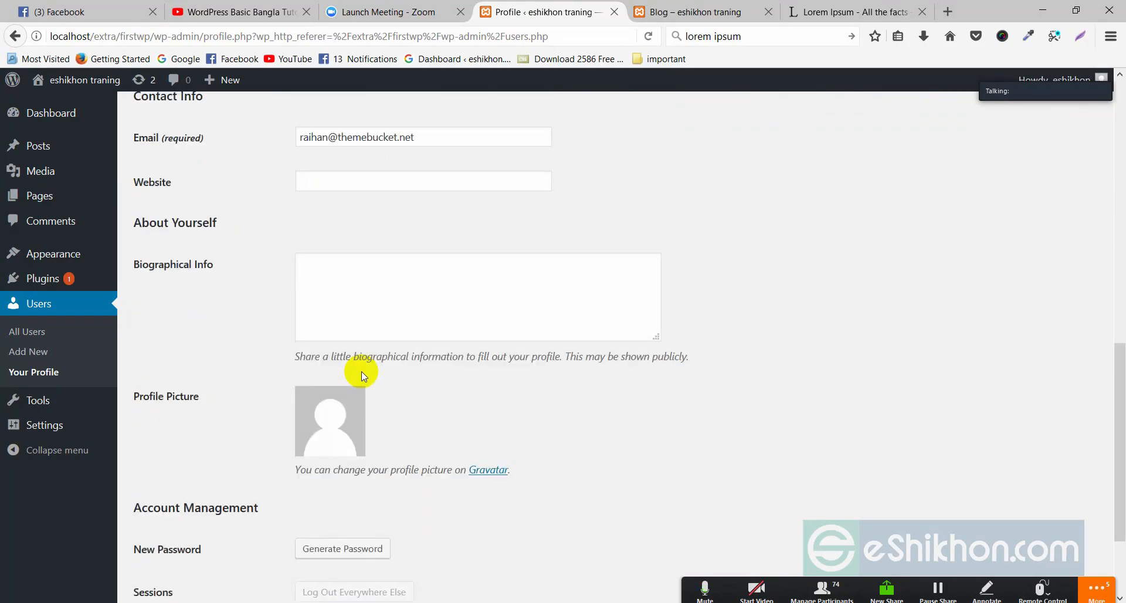
scroll(364, 372, up, 5)
scroll(352, 405, down, 6)
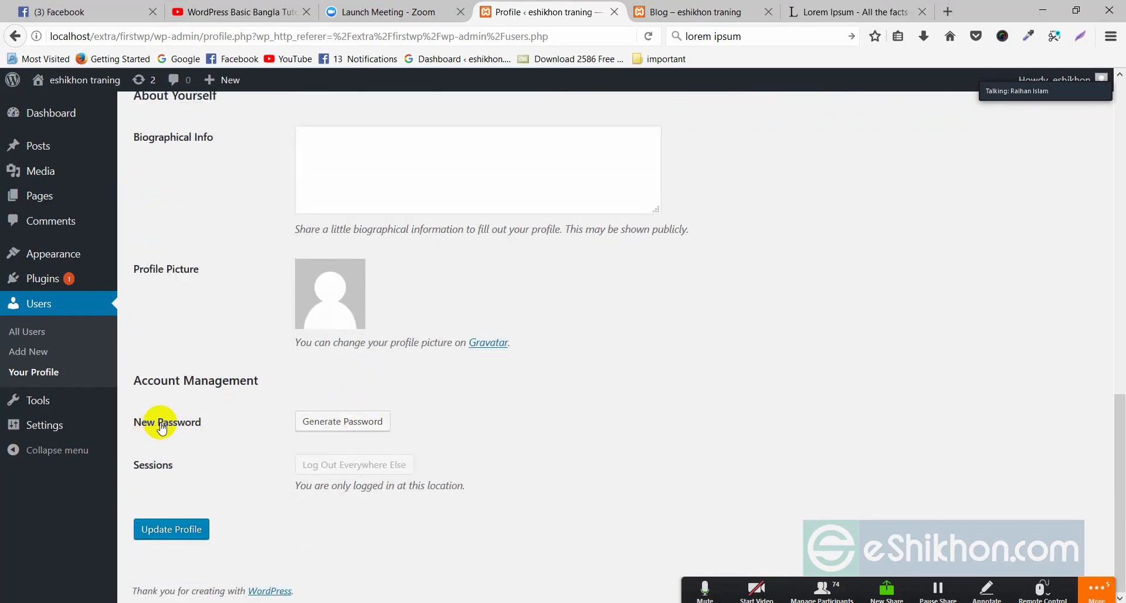
scroll(579, 420, up, 10)
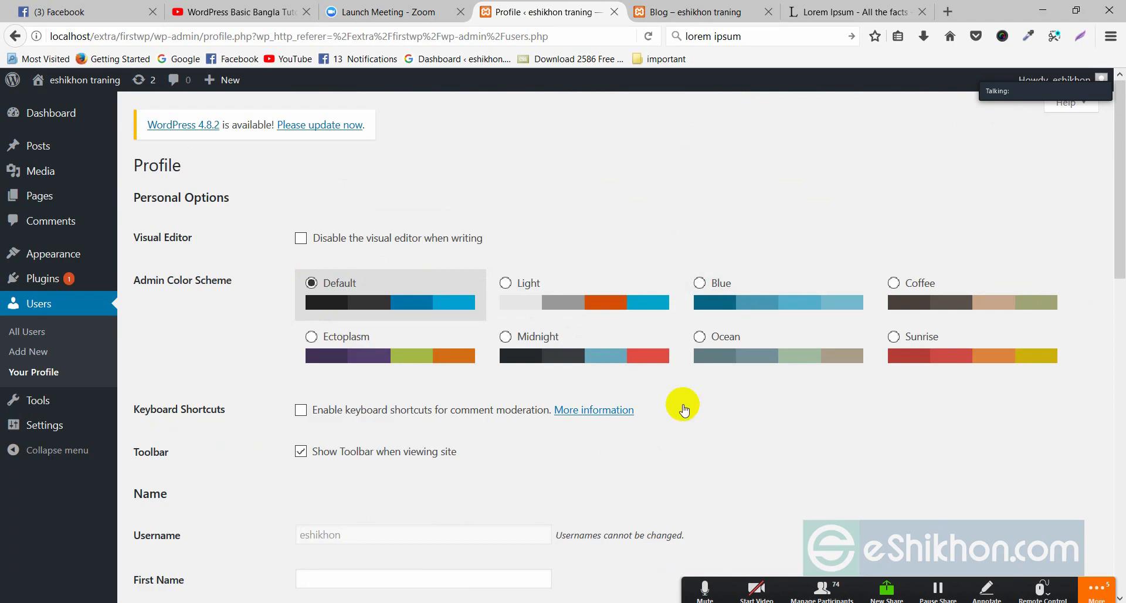
- Preview the Light, Ectoplasm, Midnight, Ocean, Coffee and Blue schemes, settling on Sunrise
click(519, 288)
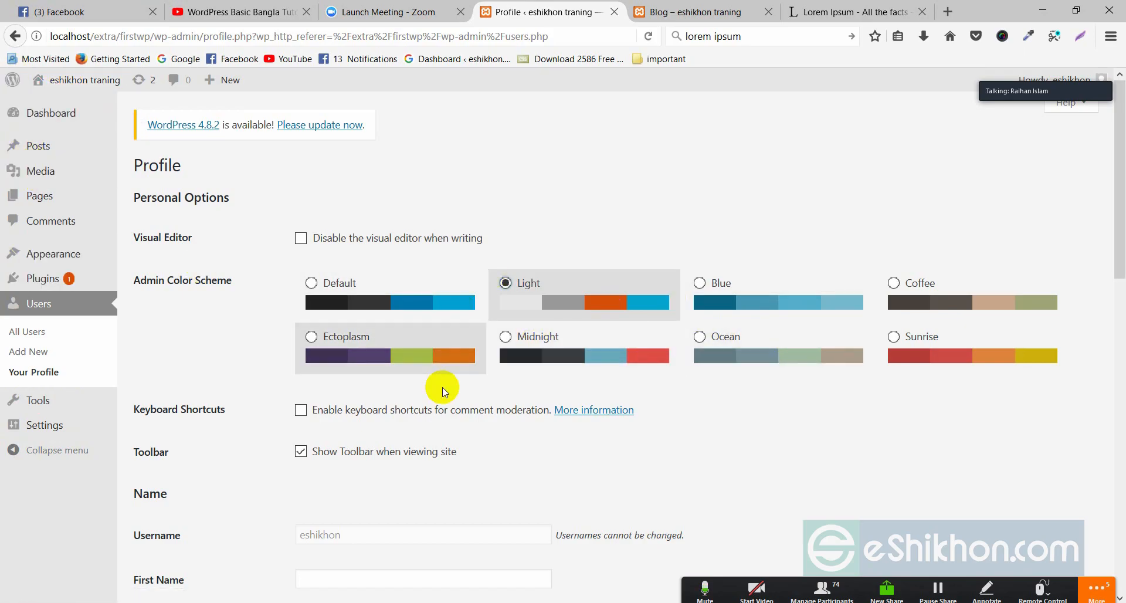
click(336, 335)
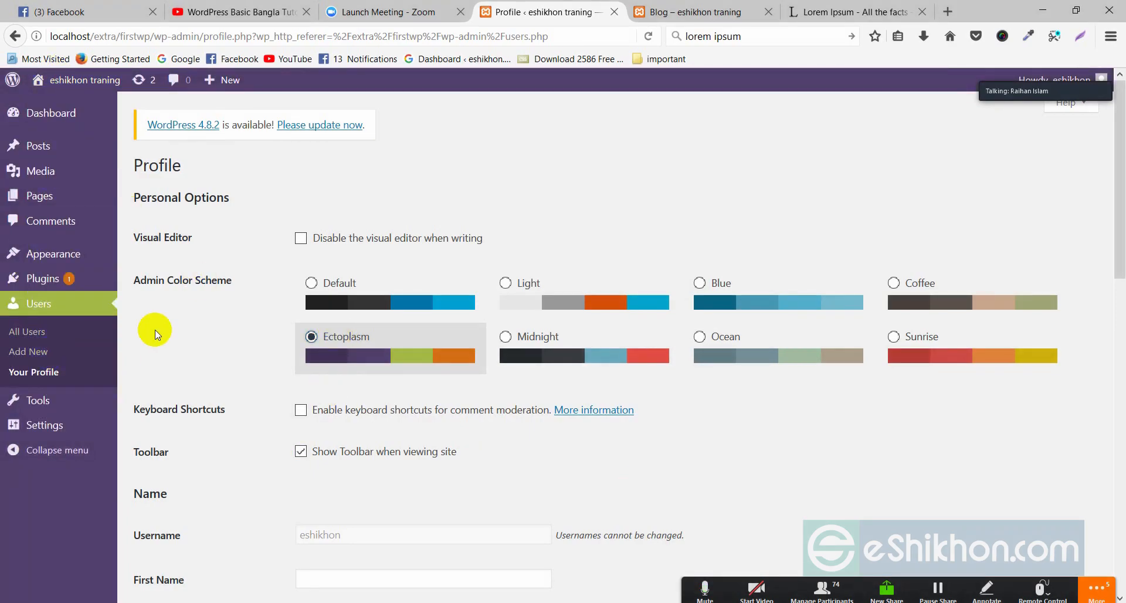
click(538, 335)
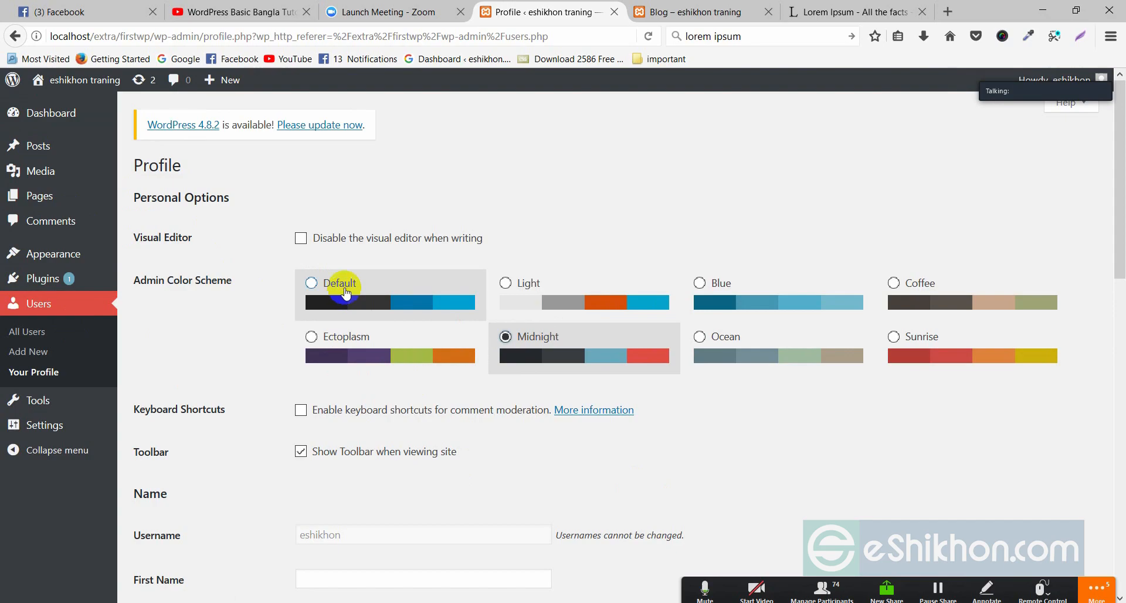
click(312, 284)
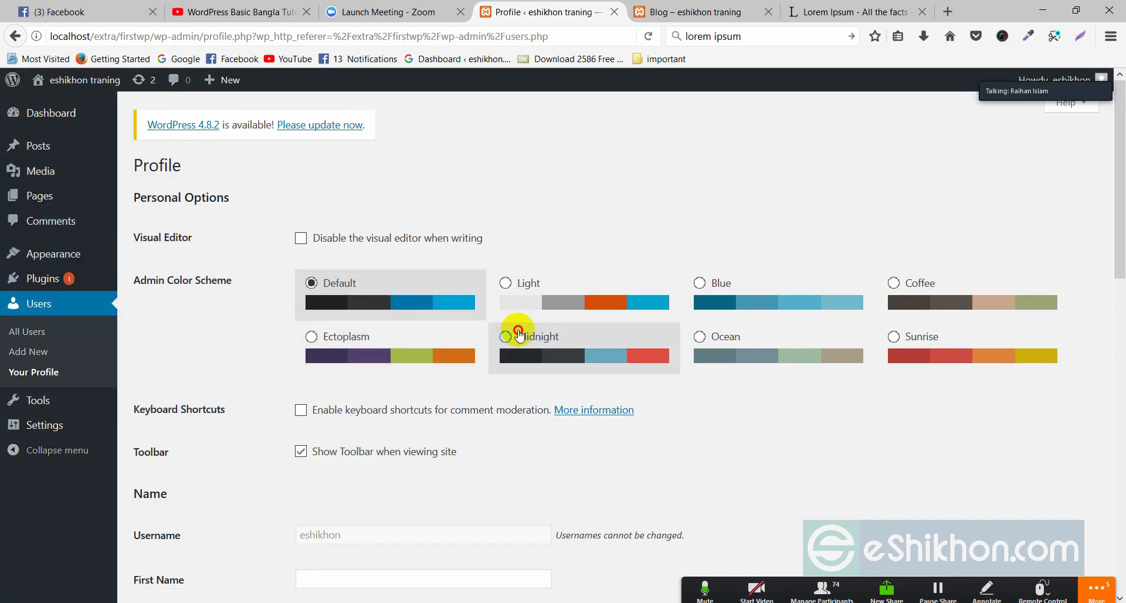
click(538, 339)
click(726, 339)
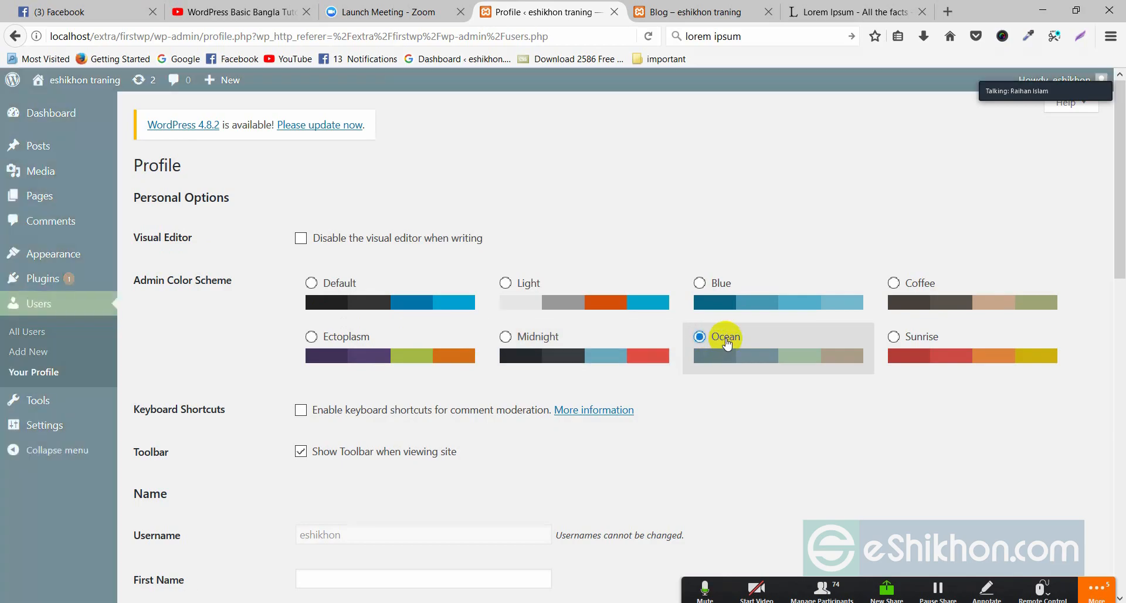
click(931, 334)
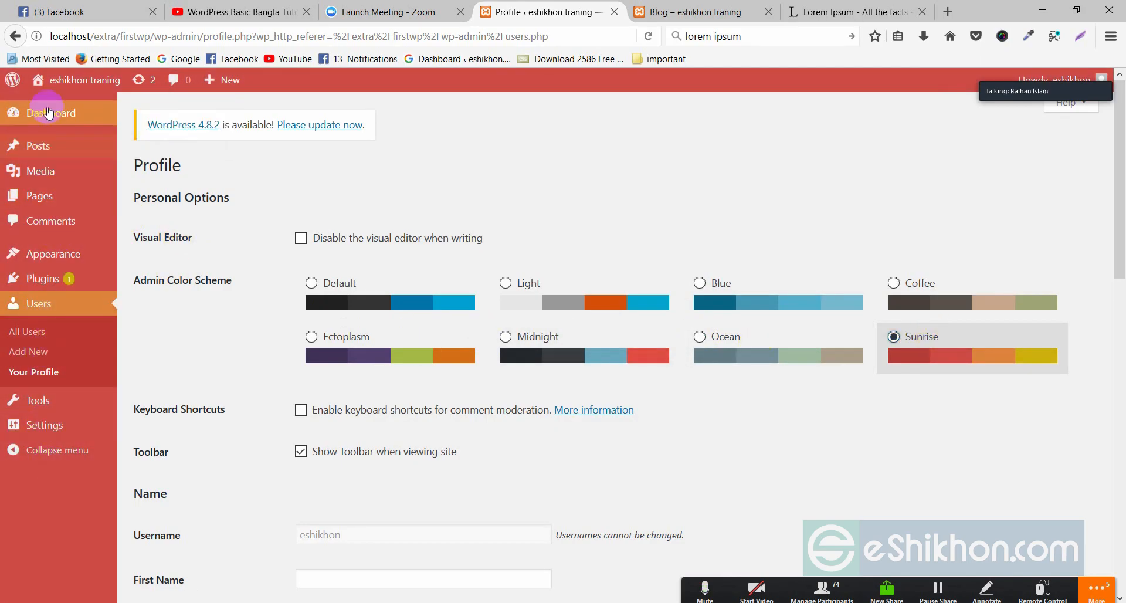
click(929, 295)
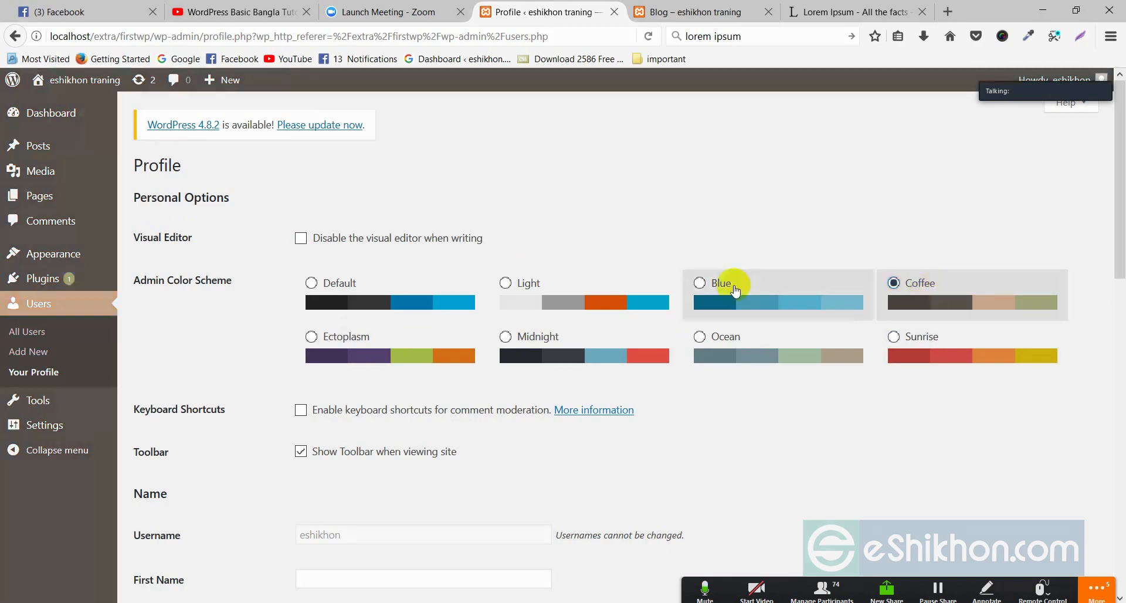
click(721, 287)
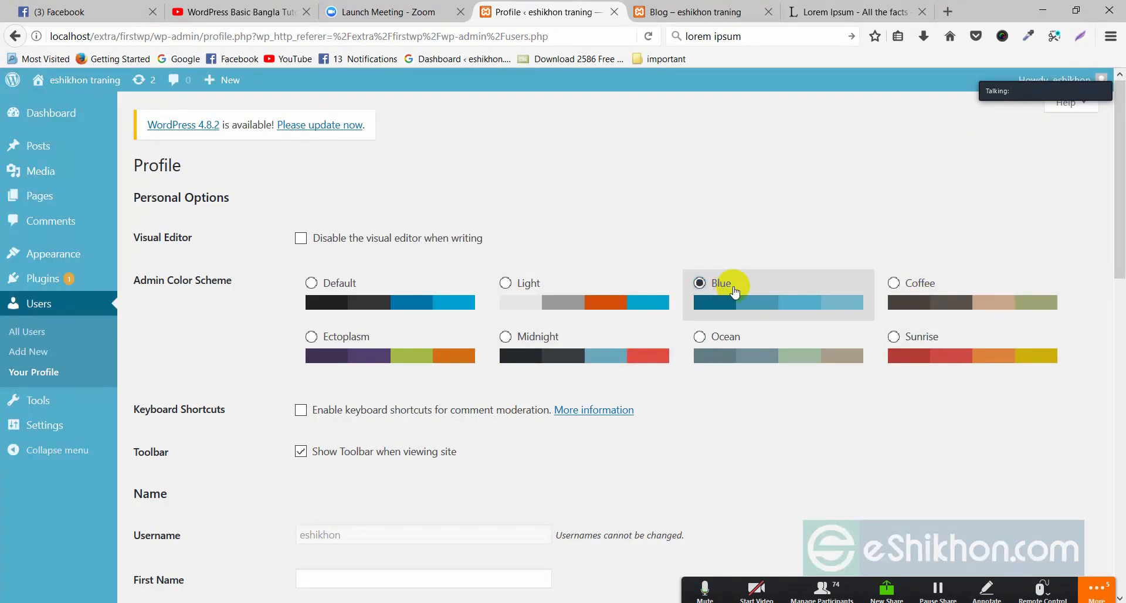
click(897, 336)
- Save the profile with Update Profile to apply the Sunrise scheme
scroll(490, 358, down, 15)
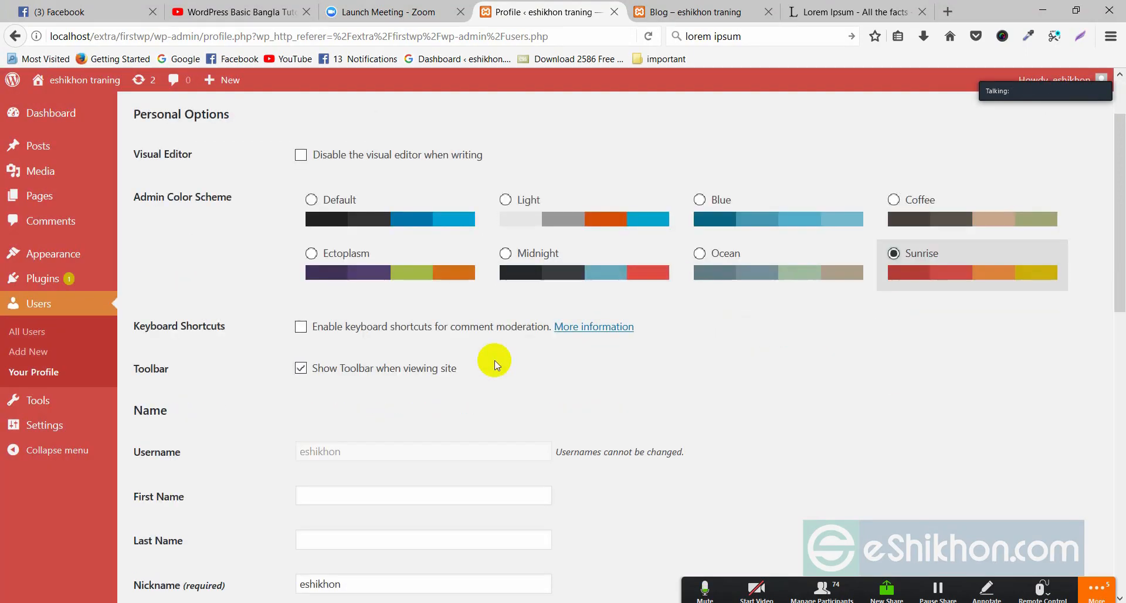
click(165, 539)
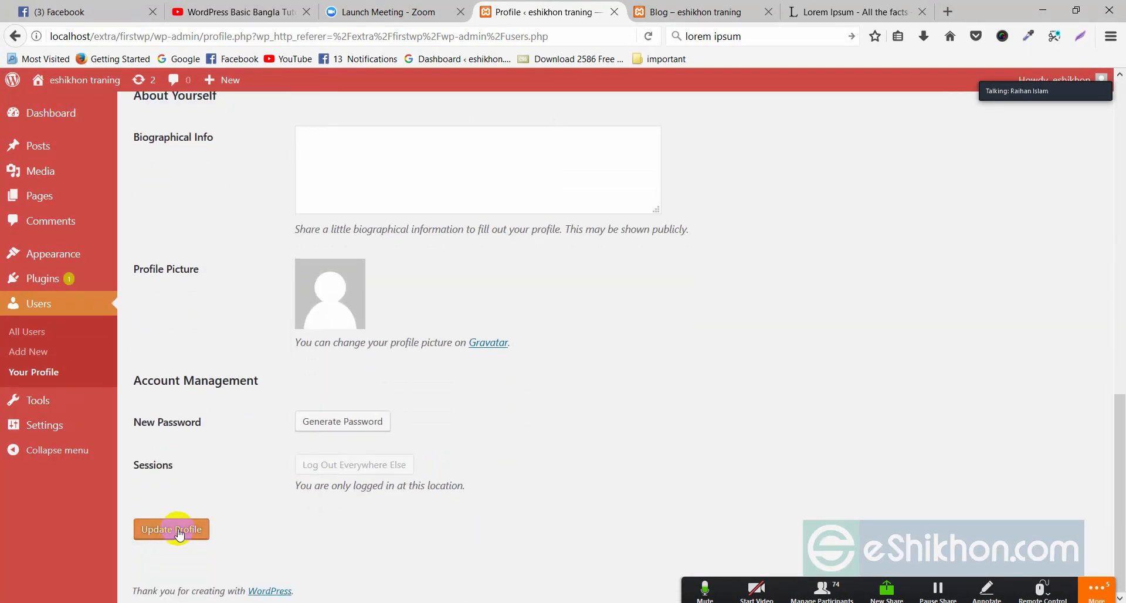
click(174, 531)
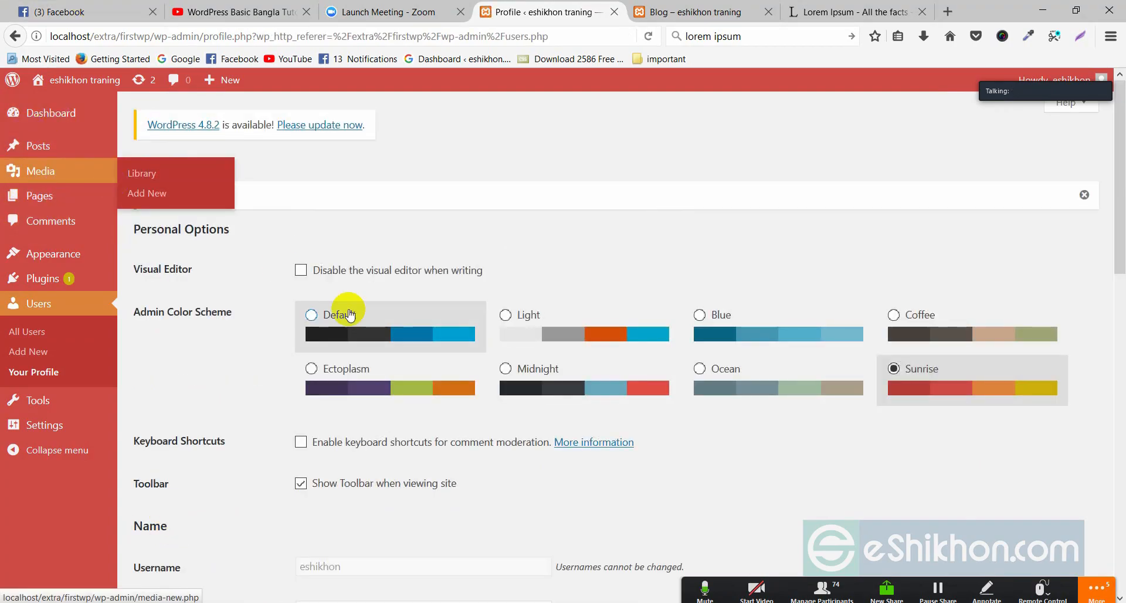
scroll(343, 316, down, 5)
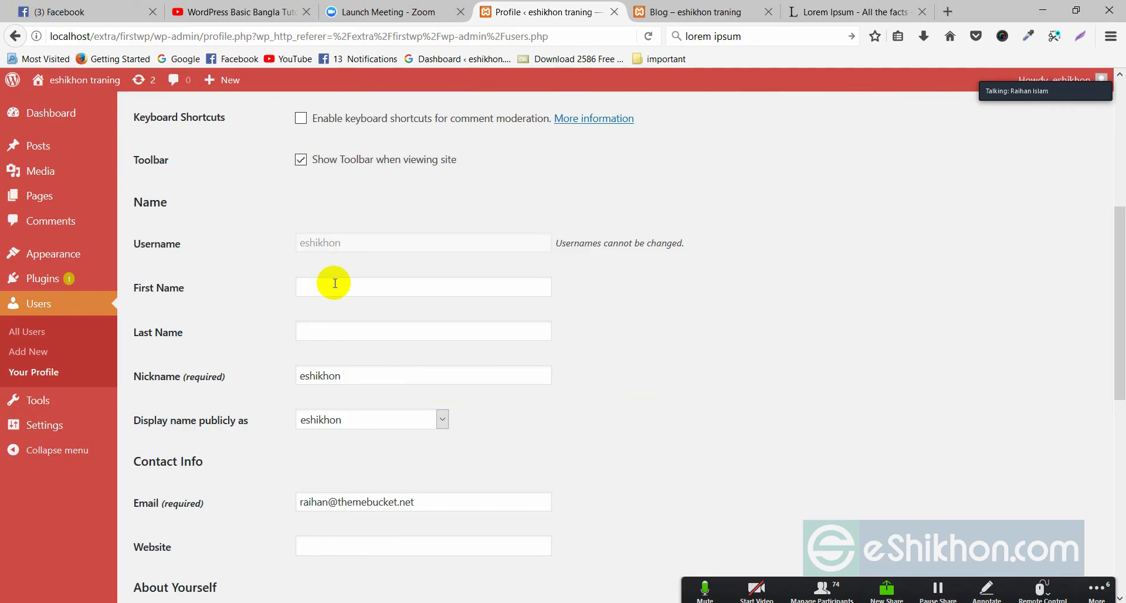
scroll(411, 310, up, 5)
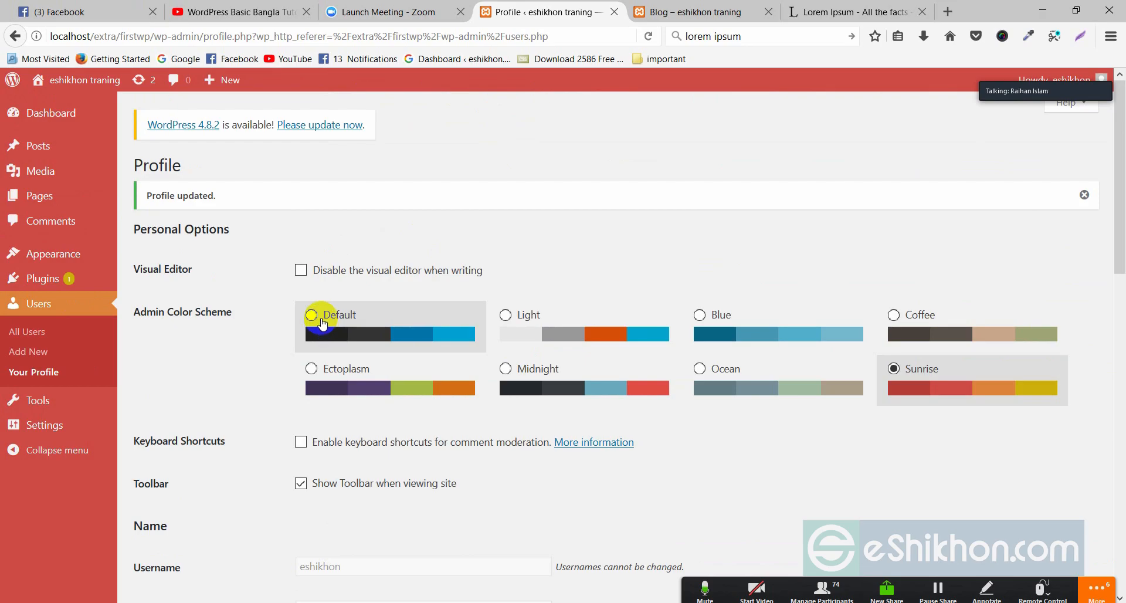
- Open the Add New User form and enter the username and a saved e-mail address
click(36, 354)
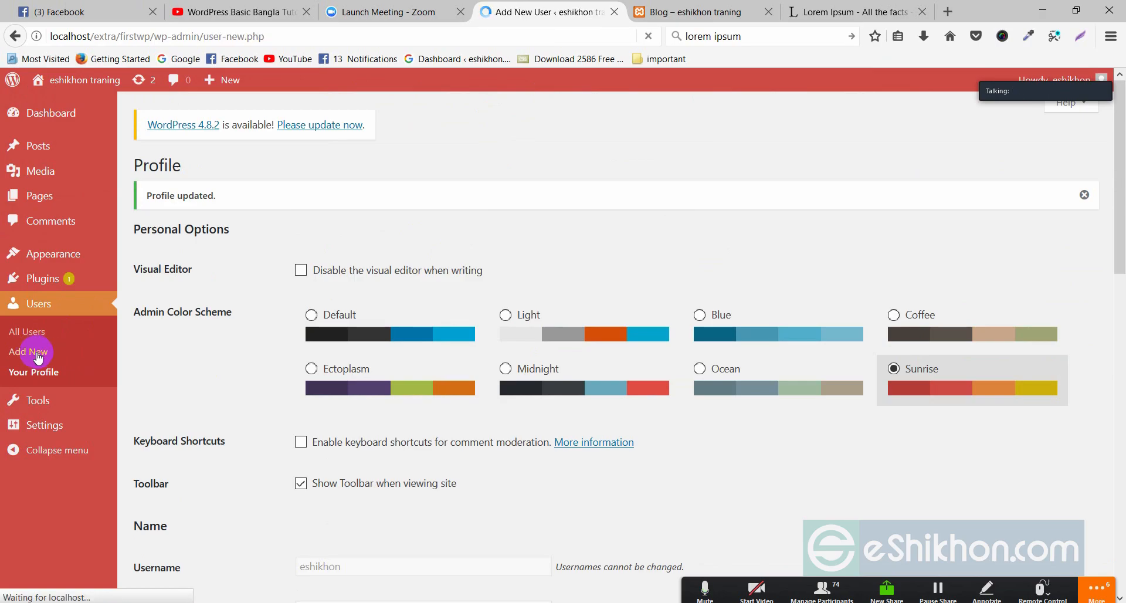
click(317, 225)
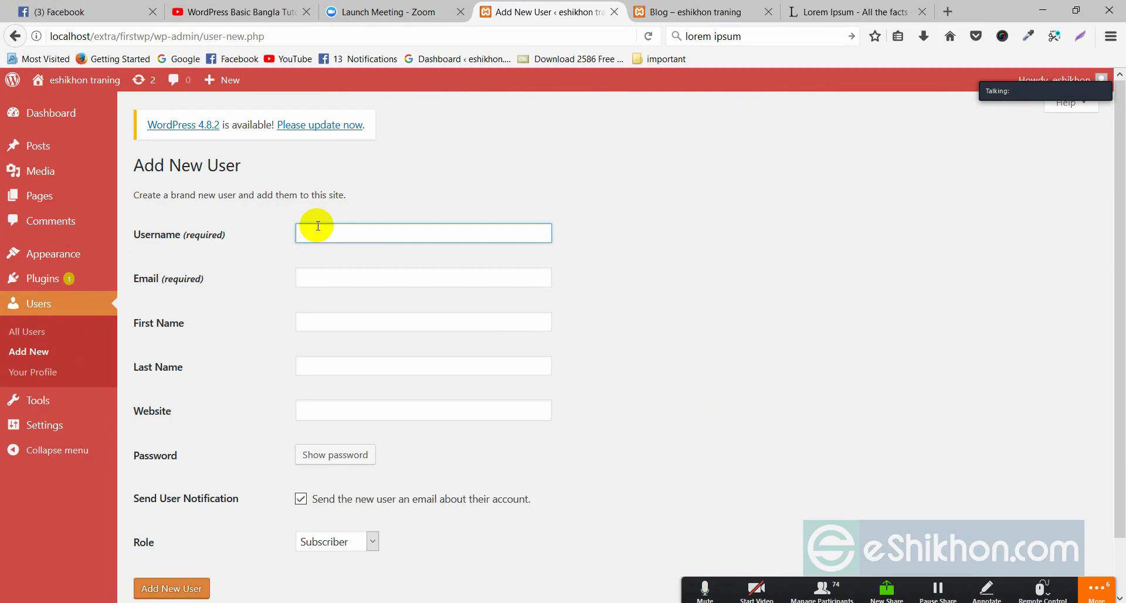
text(raihan)
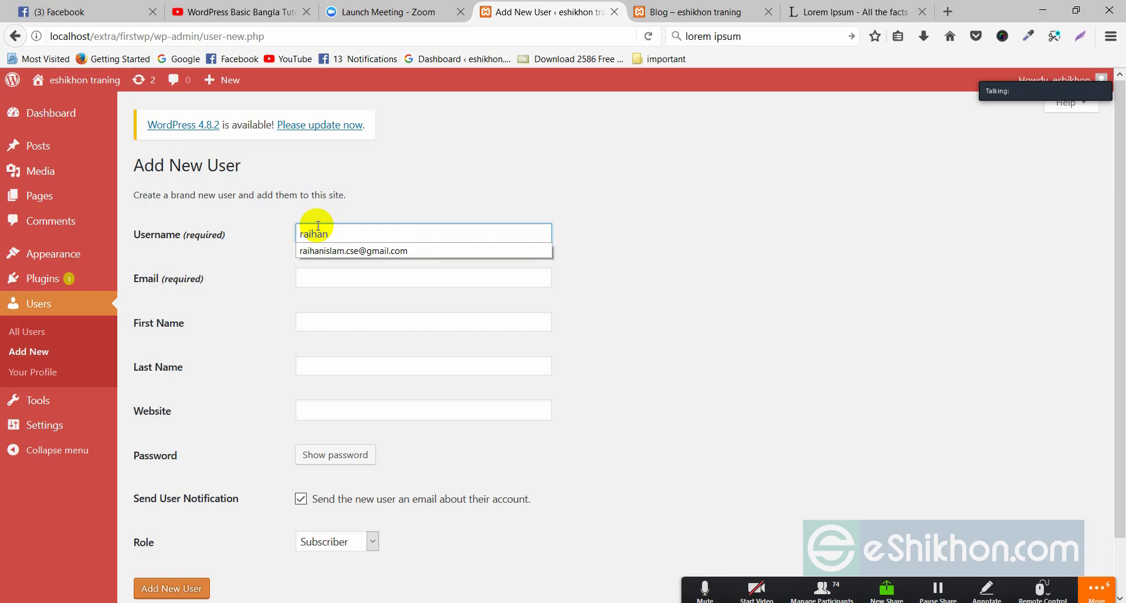
click(320, 277)
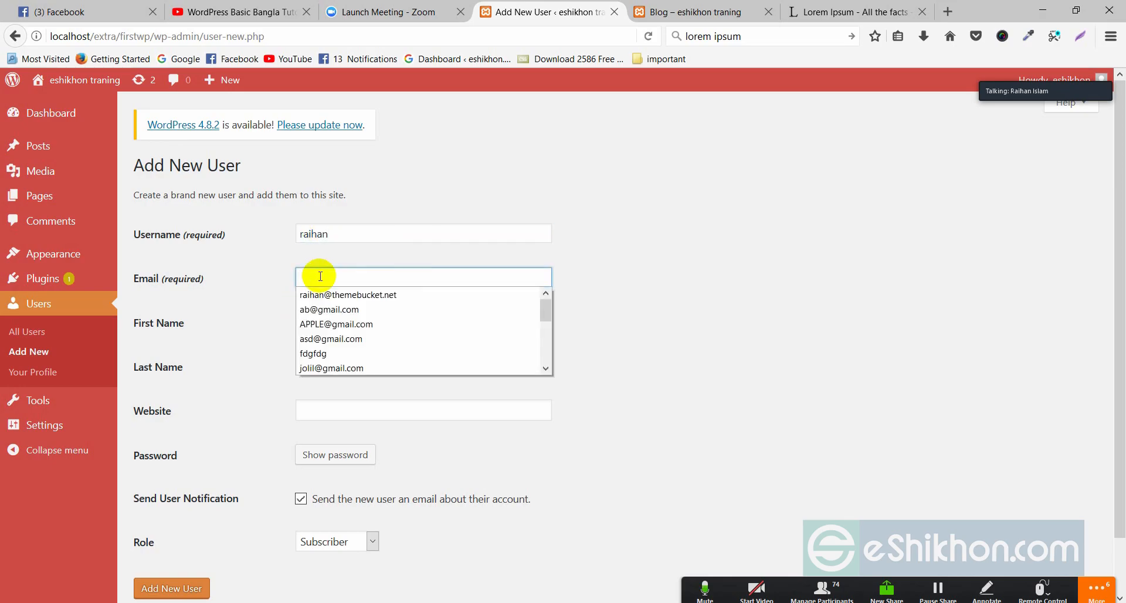
click(337, 324)
- Fill in the new user's first name and last name
click(315, 315)
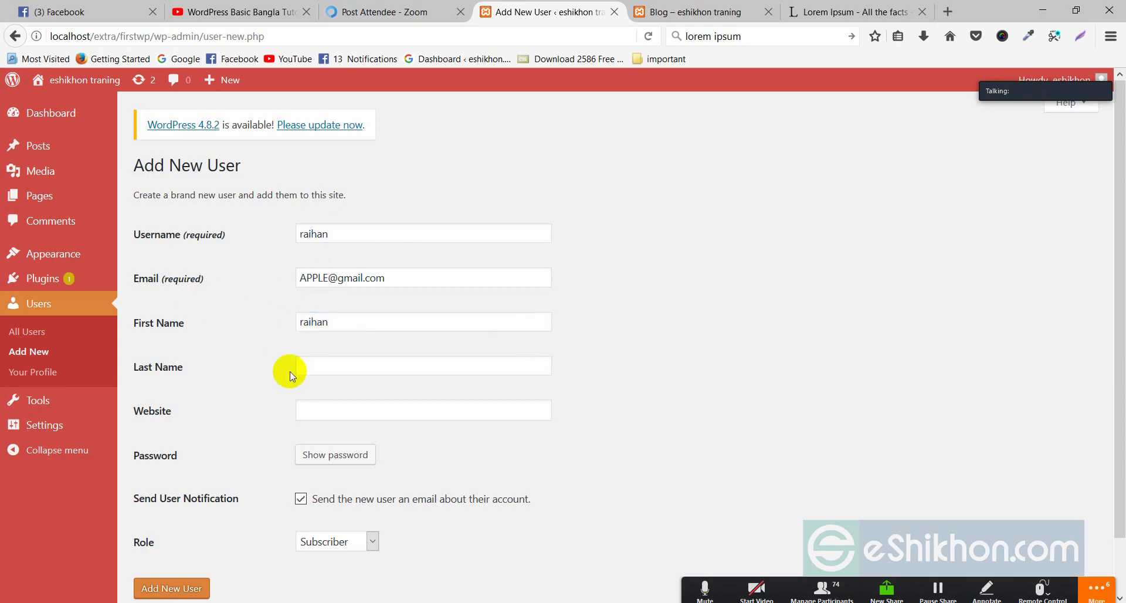
click(334, 362)
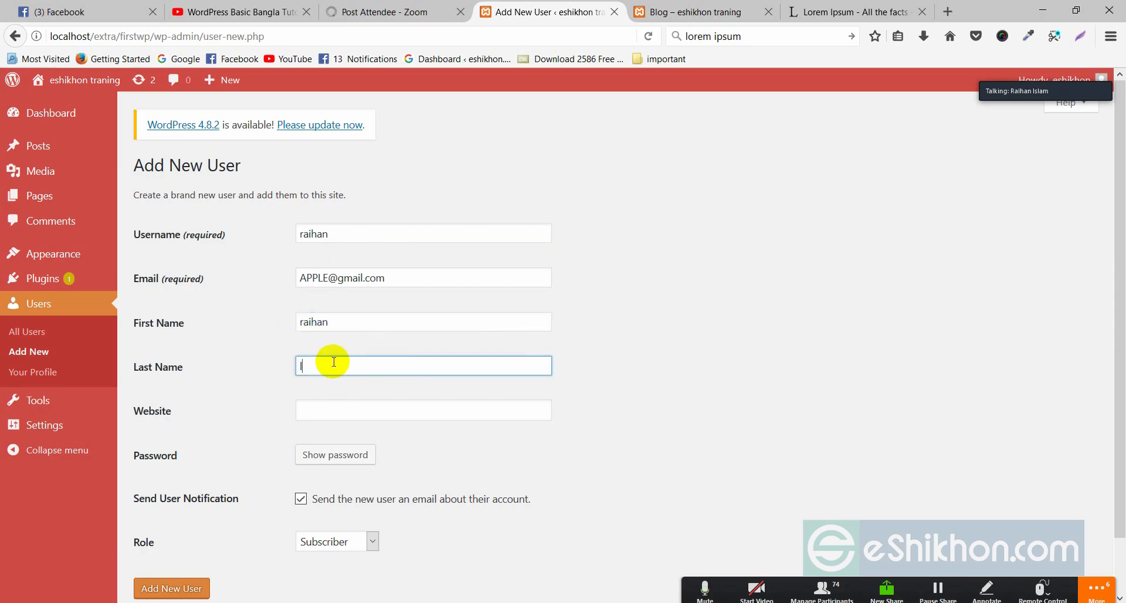
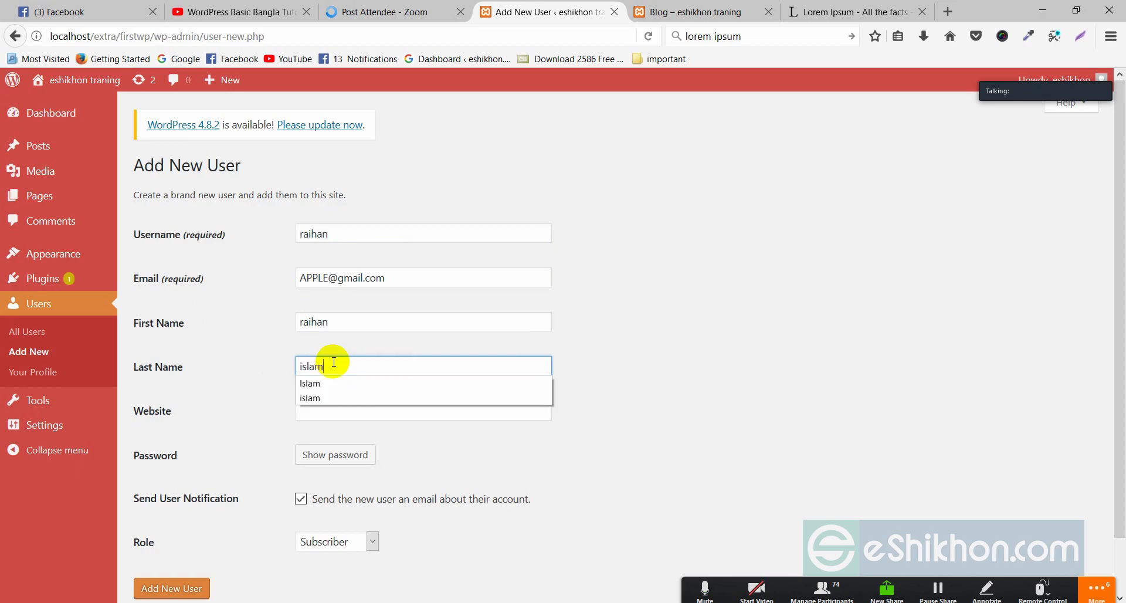
scroll(264, 384, down, 2)
click(328, 358)
- Give the new user a custom weak password and confirm using it
click(347, 401)
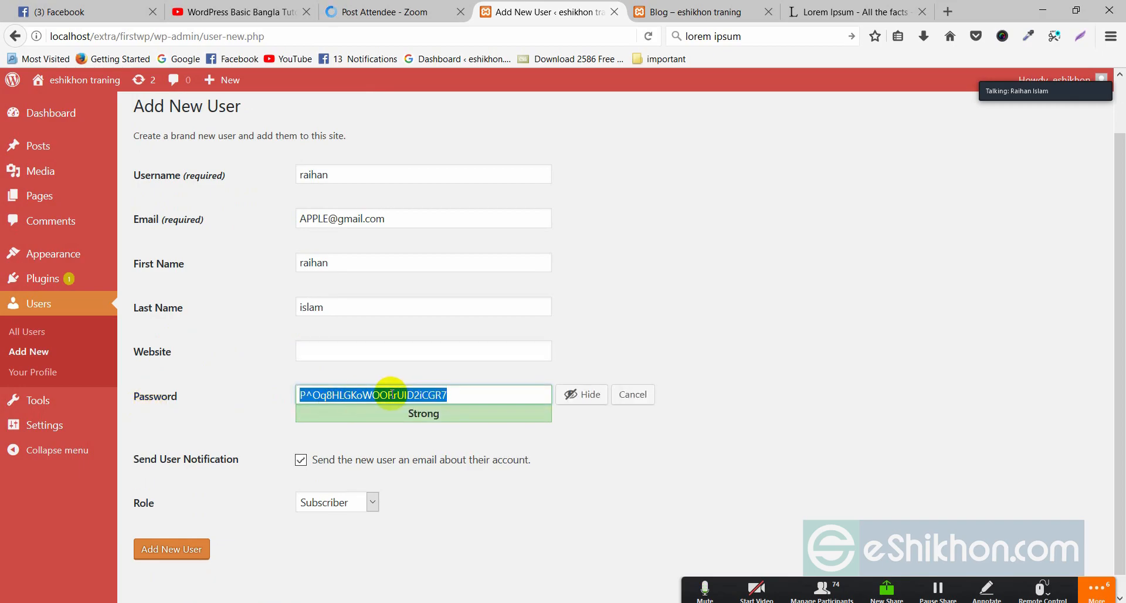
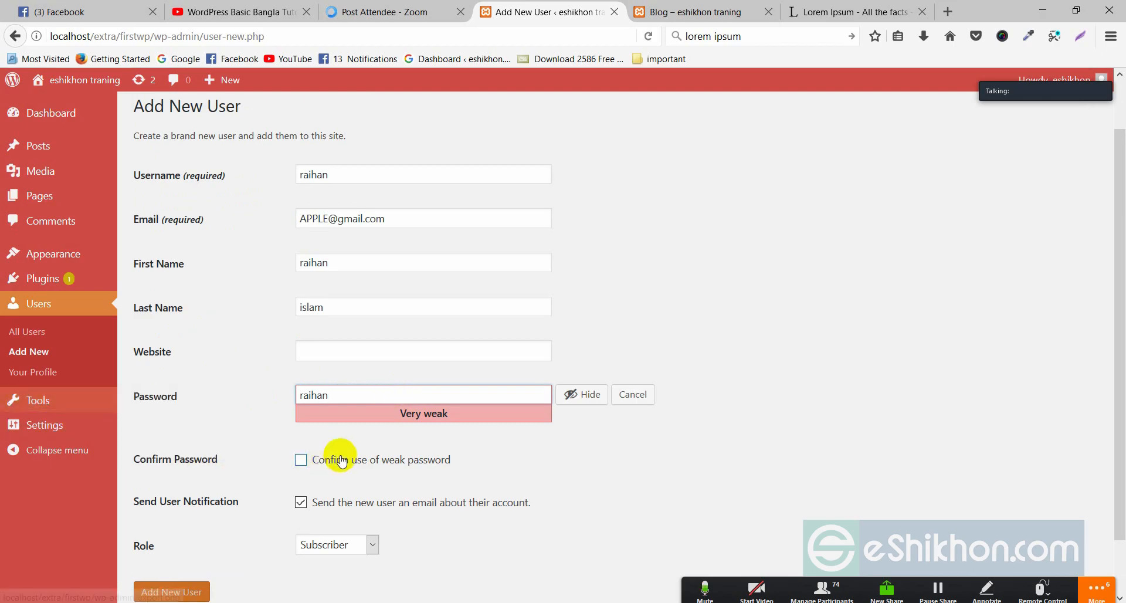
click(398, 470)
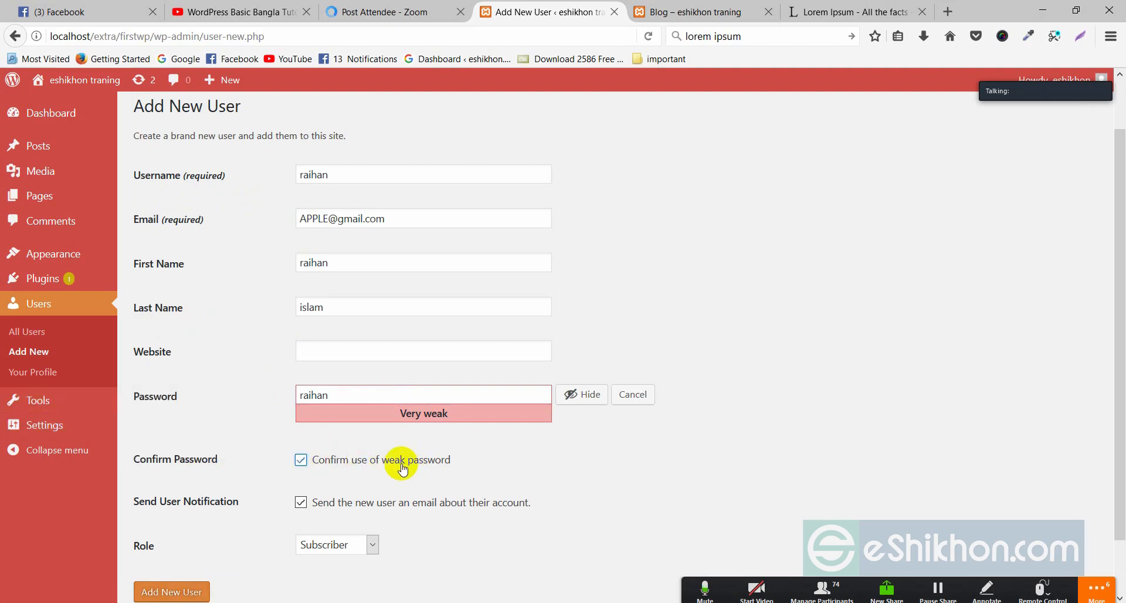
scroll(413, 467, down, 2)
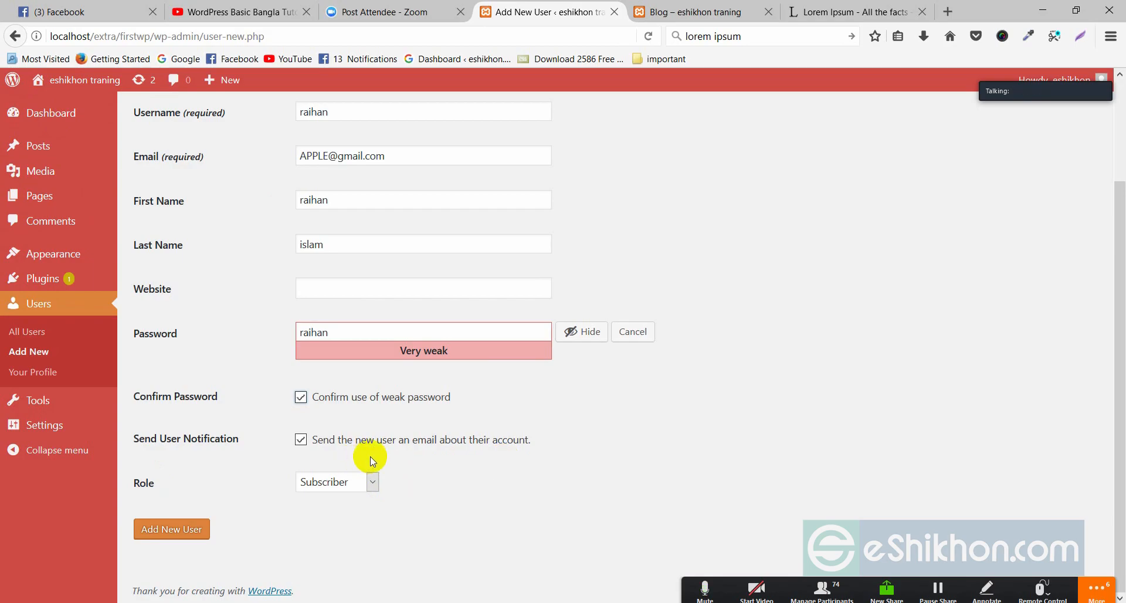
- Set the new user's role to Administrator instead of Subscriber
click(333, 483)
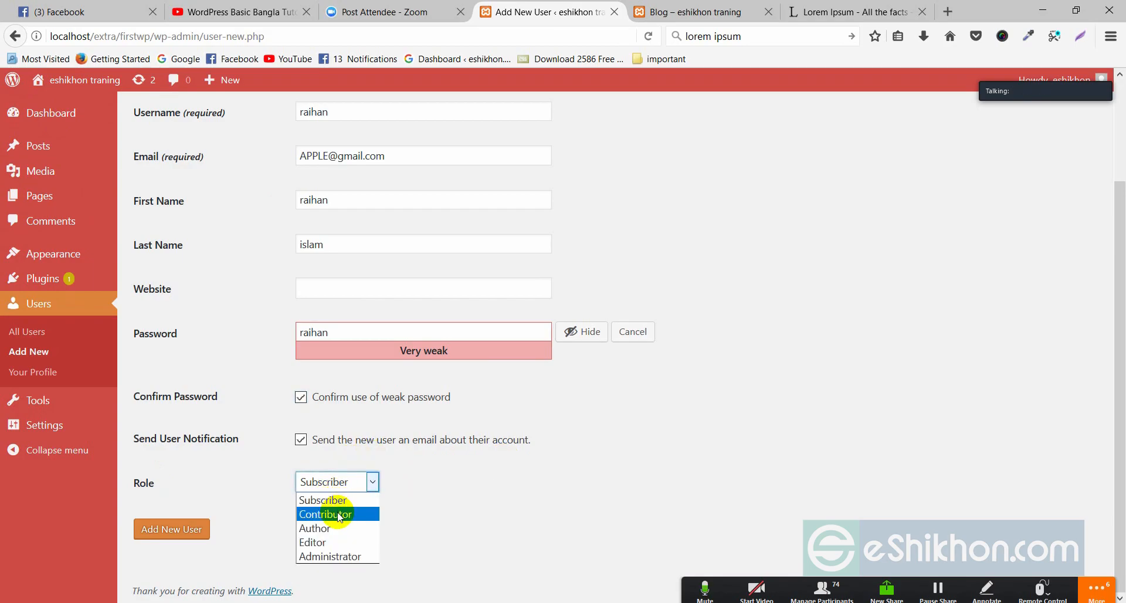
click(323, 556)
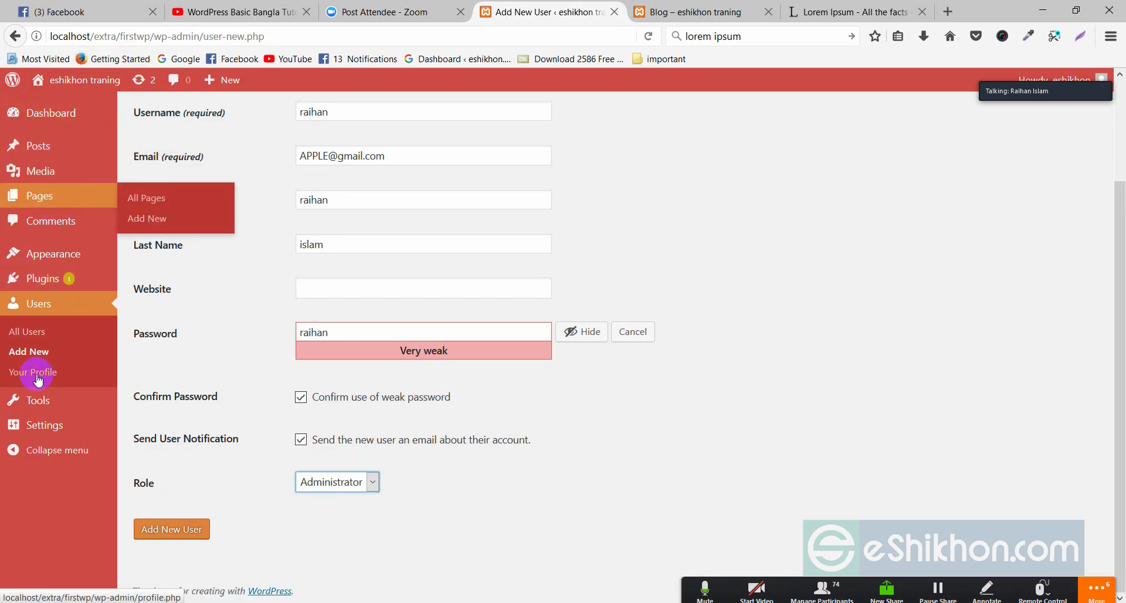
click(322, 481)
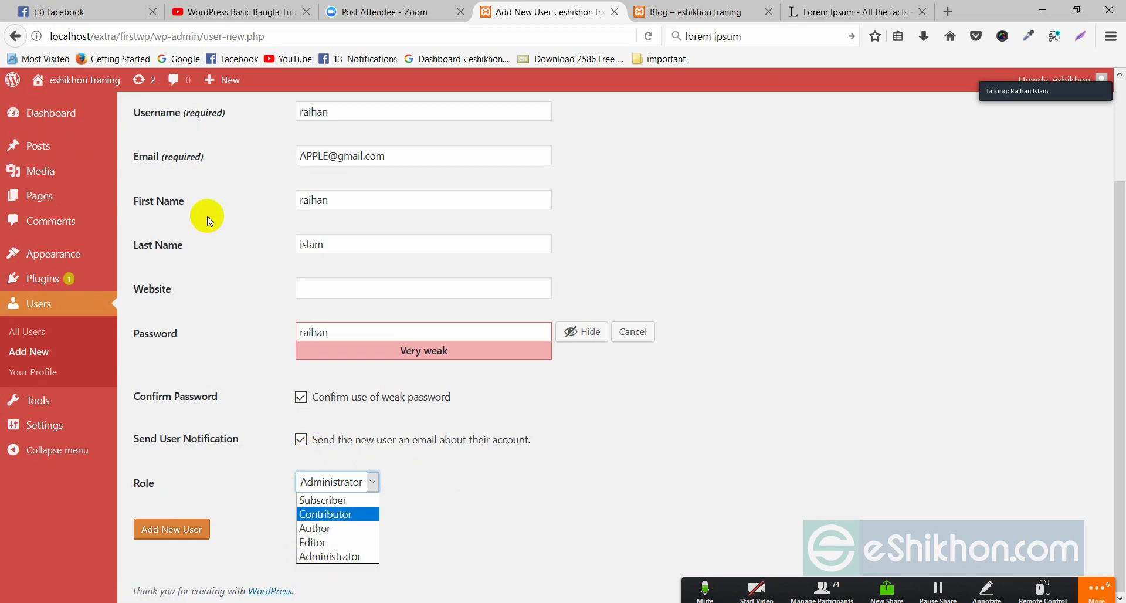
mouse_move(39, 146)
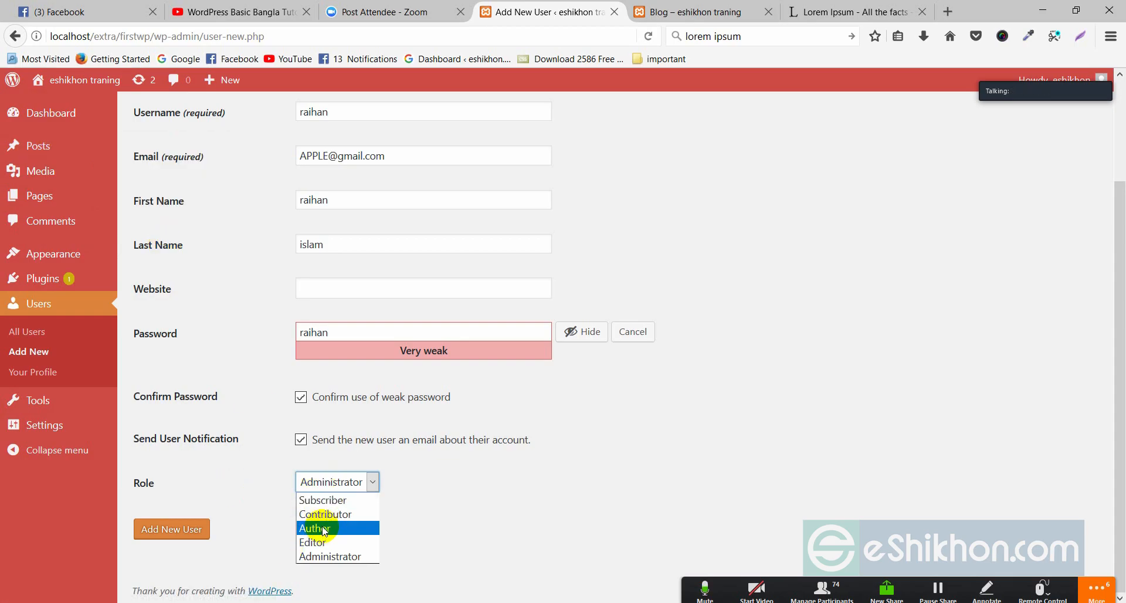
click(328, 555)
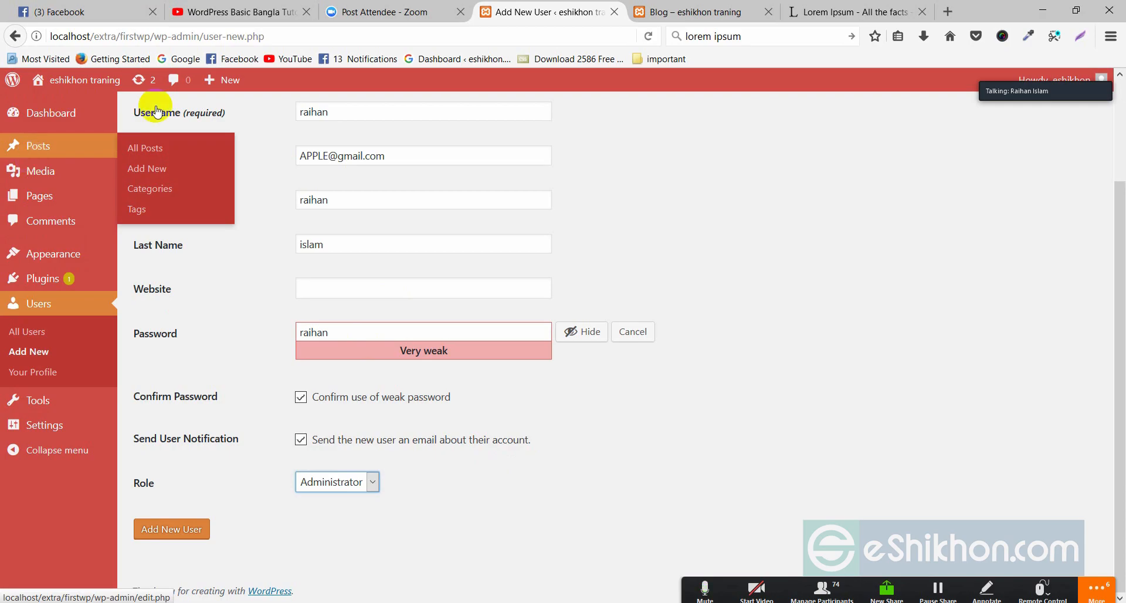
- Create the new administrator account and decline Firefox's save-login prompt
click(168, 529)
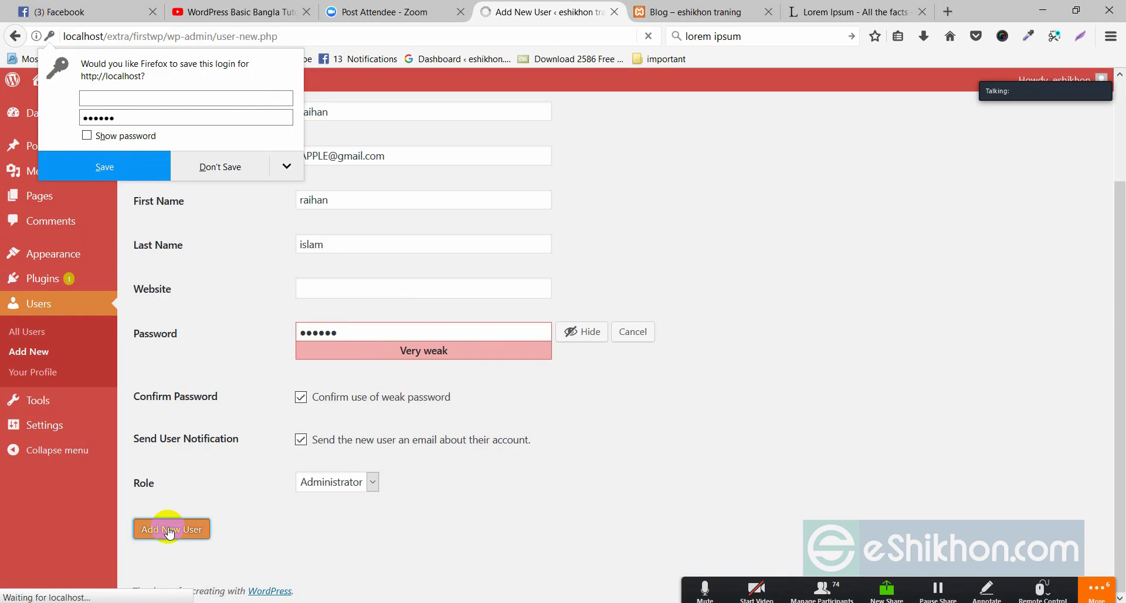
click(243, 167)
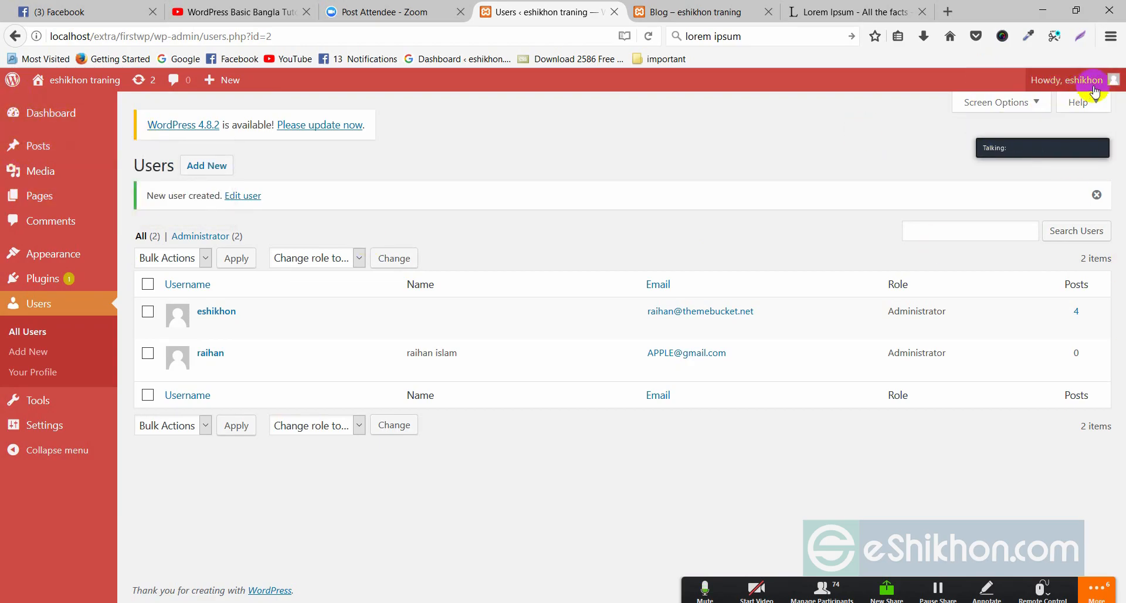
- Log out via the Howdy account menu
mouse_move(1101, 78)
drag(988, 132, 999, 221)
mouse_move(1116, 80)
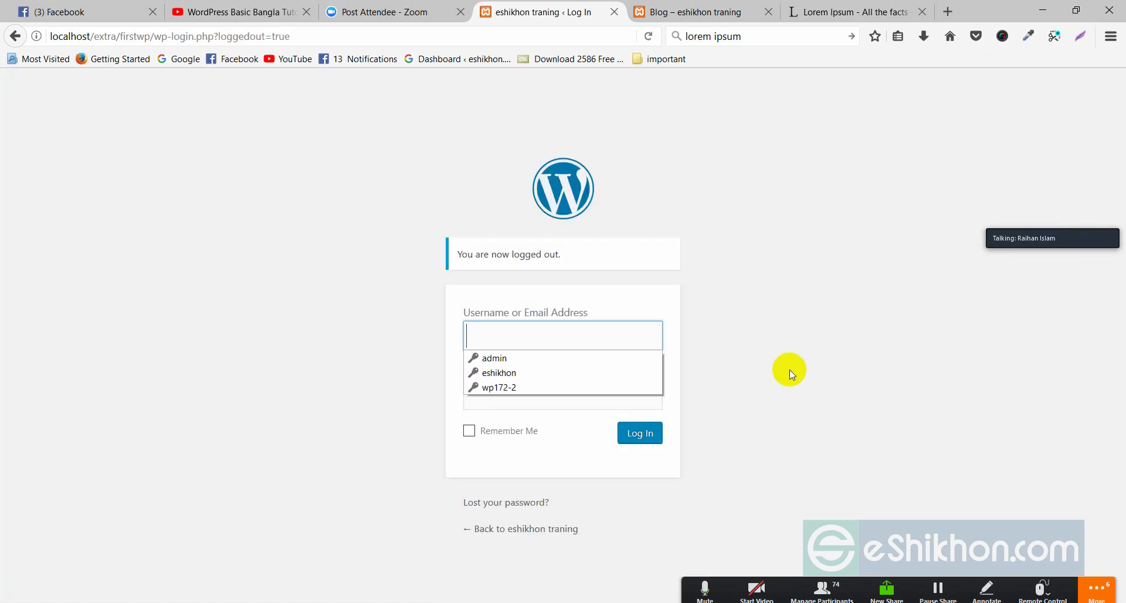
- Sign in with the new administrator's username and password
click(494, 332)
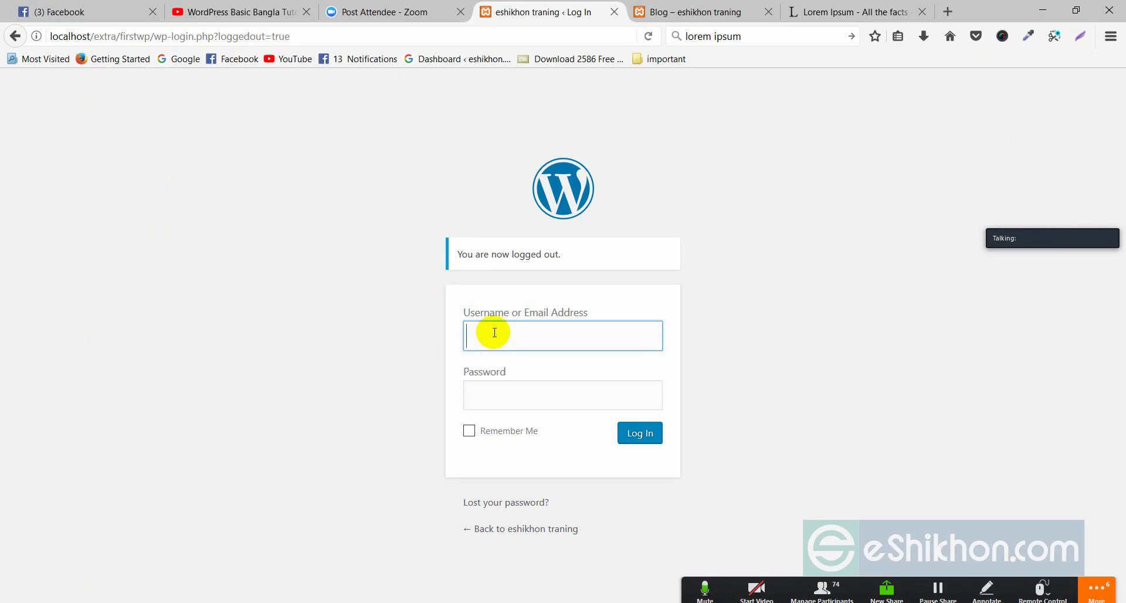
click(485, 329)
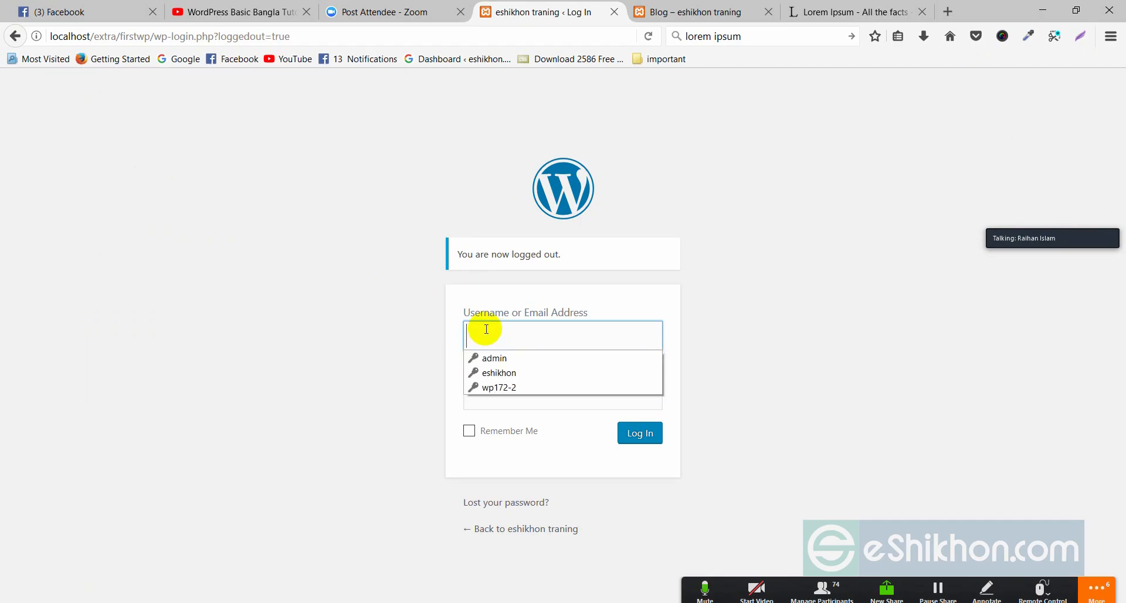
text(raihan)
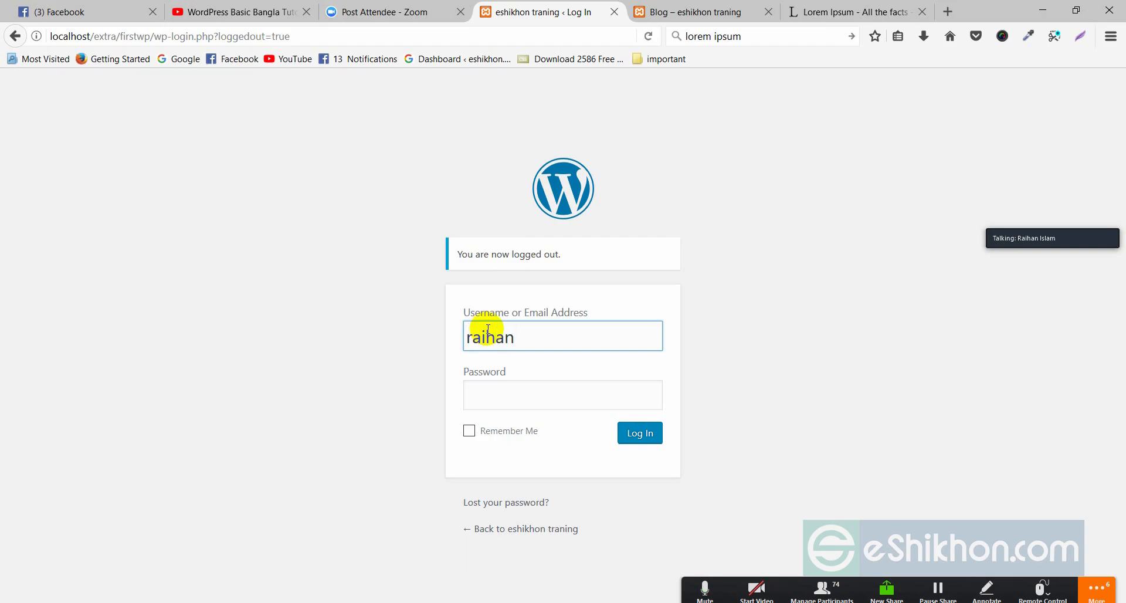
click(503, 387)
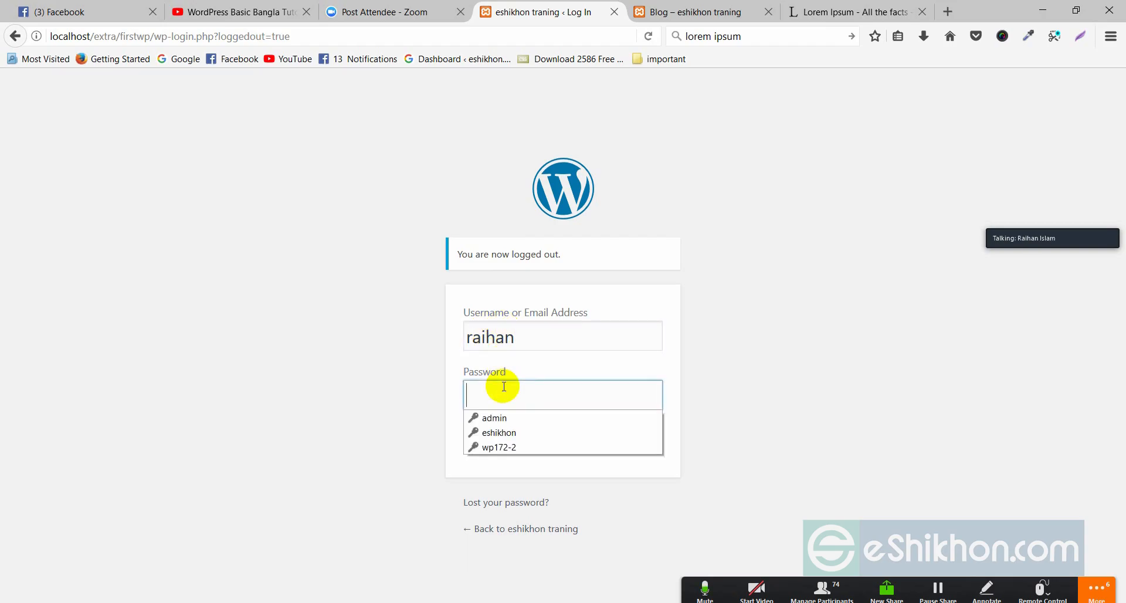
text(**)
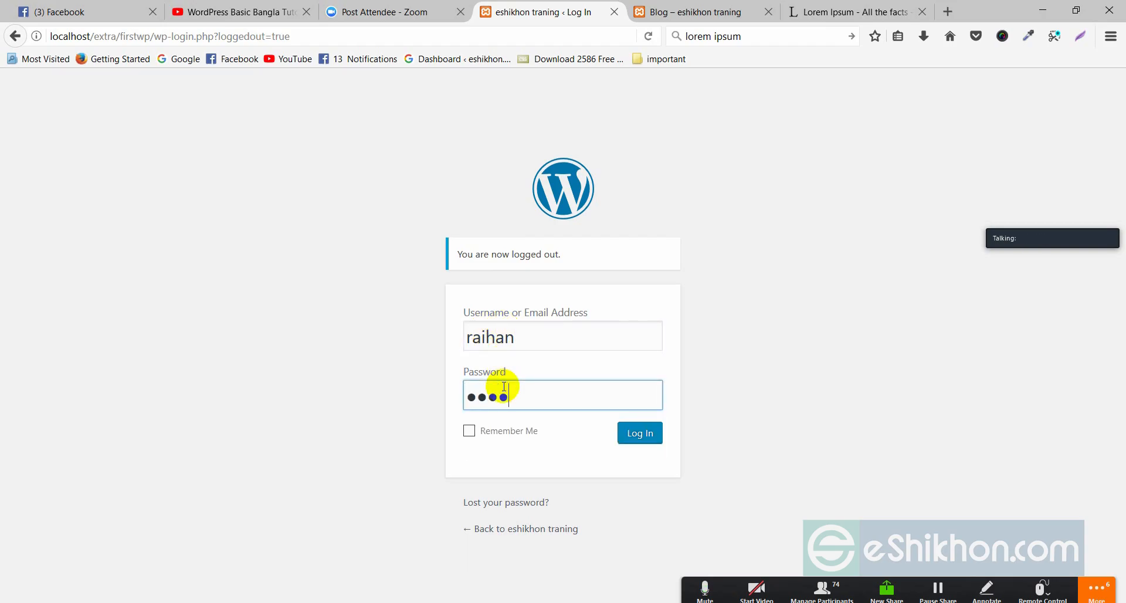
click(642, 439)
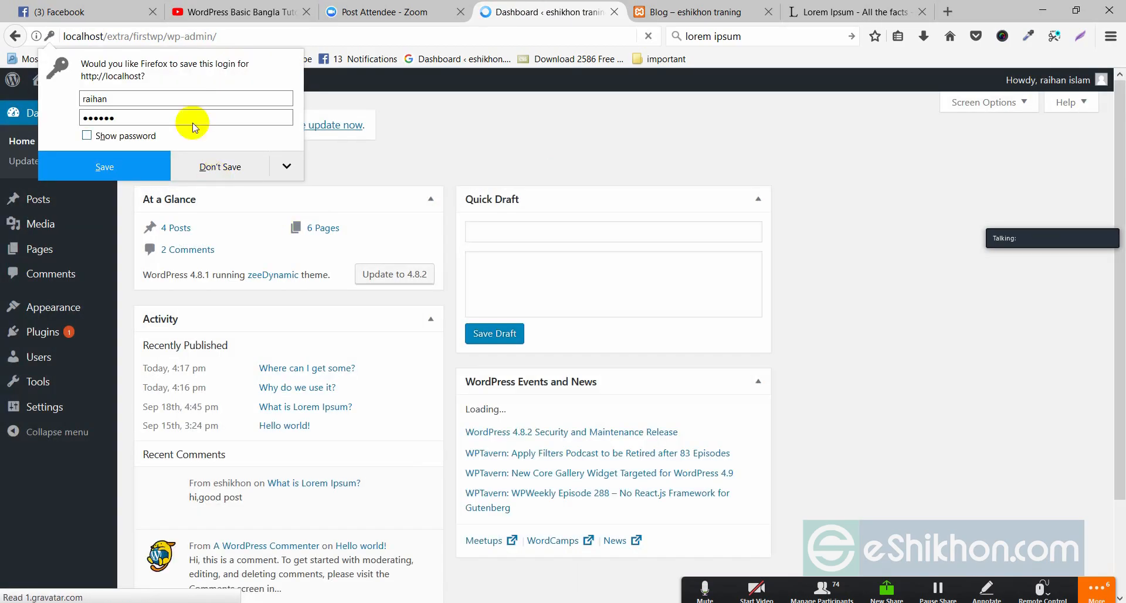
- Decline Firefox's save-login prompt and open the Users list
click(223, 169)
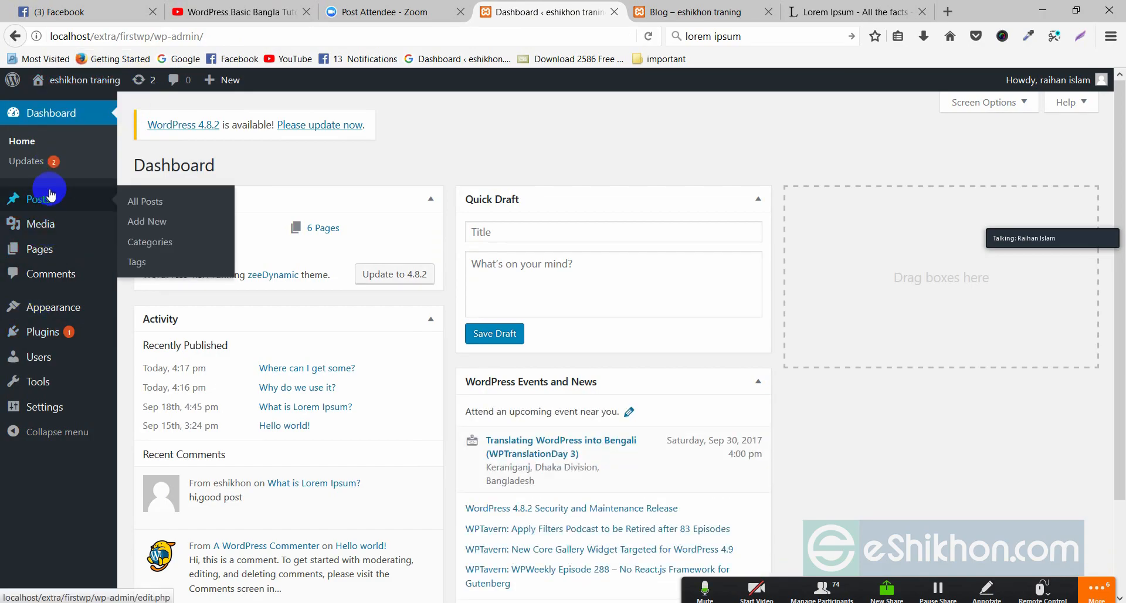
mouse_move(45, 248)
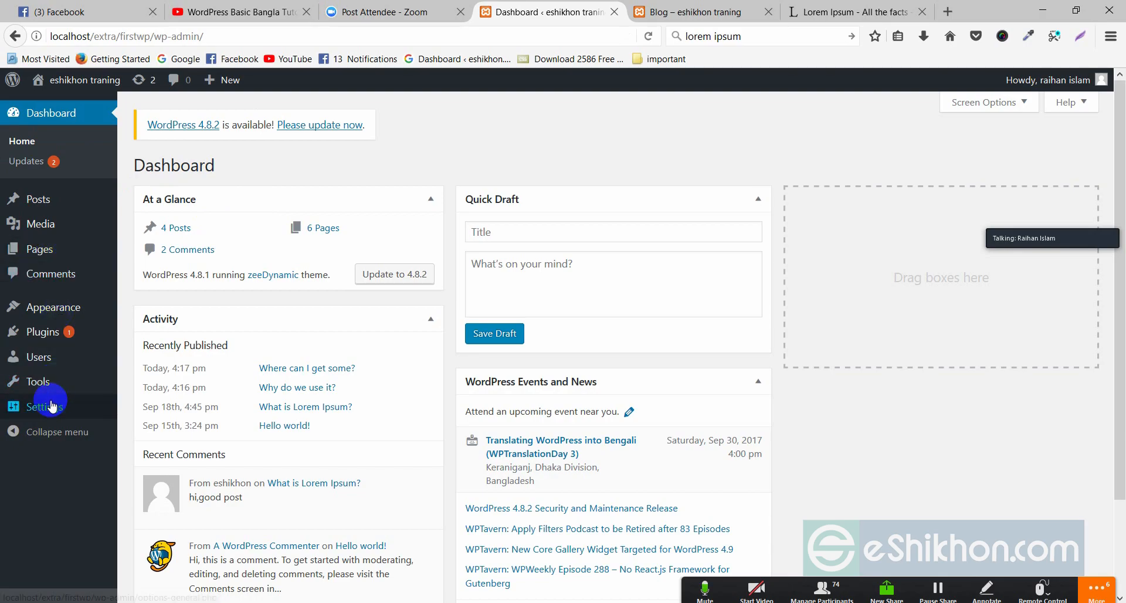
click(41, 359)
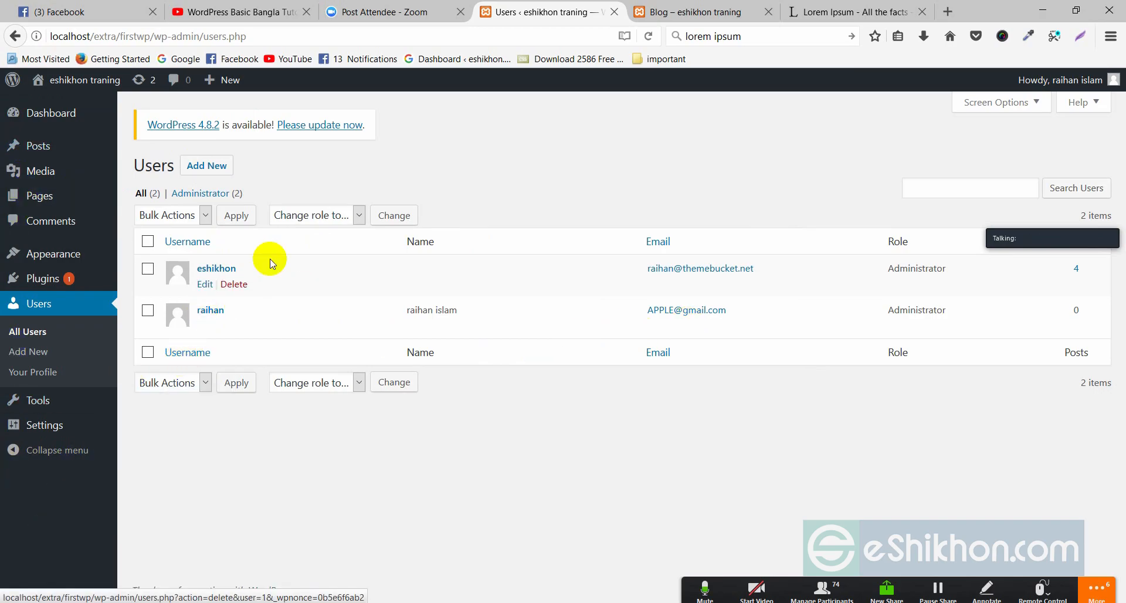
- Open the new user's profile and, after trying Blue and Light, select Ectoplasm
click(206, 165)
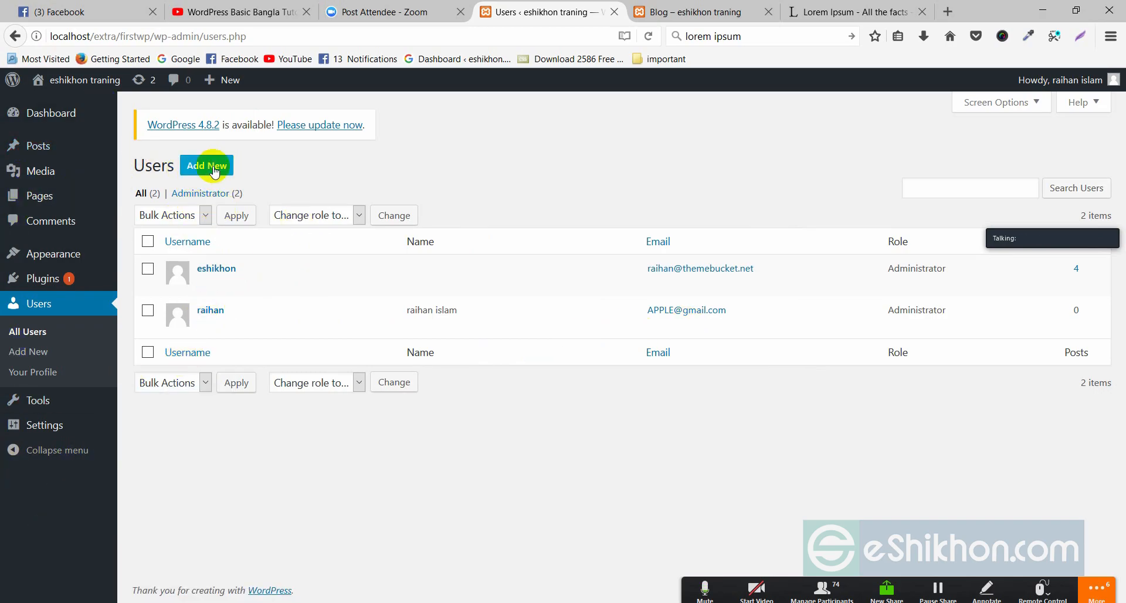
click(210, 311)
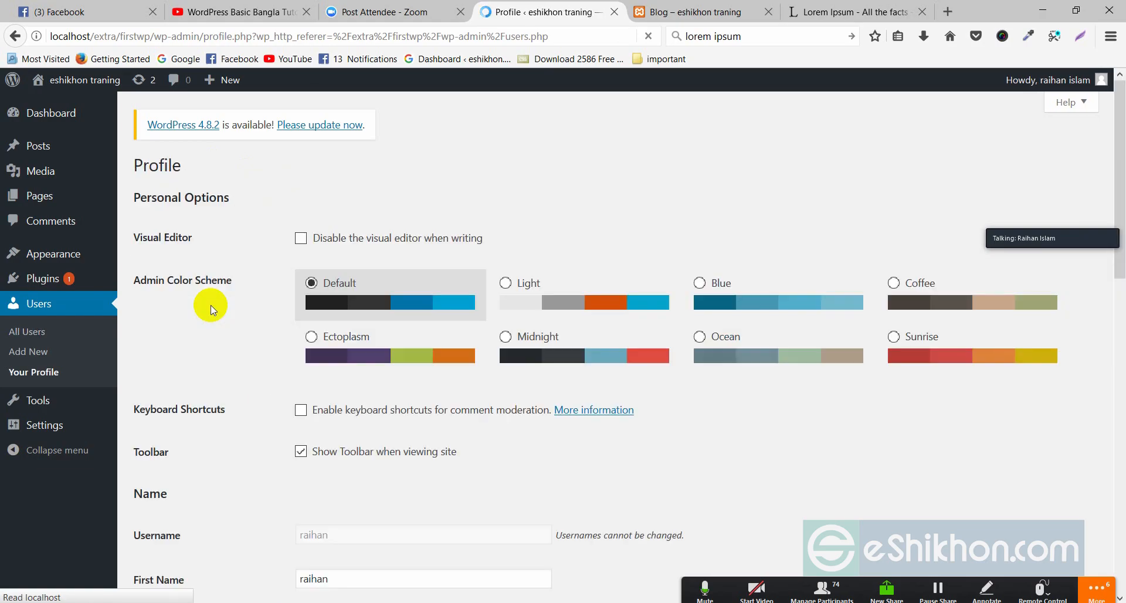
click(764, 301)
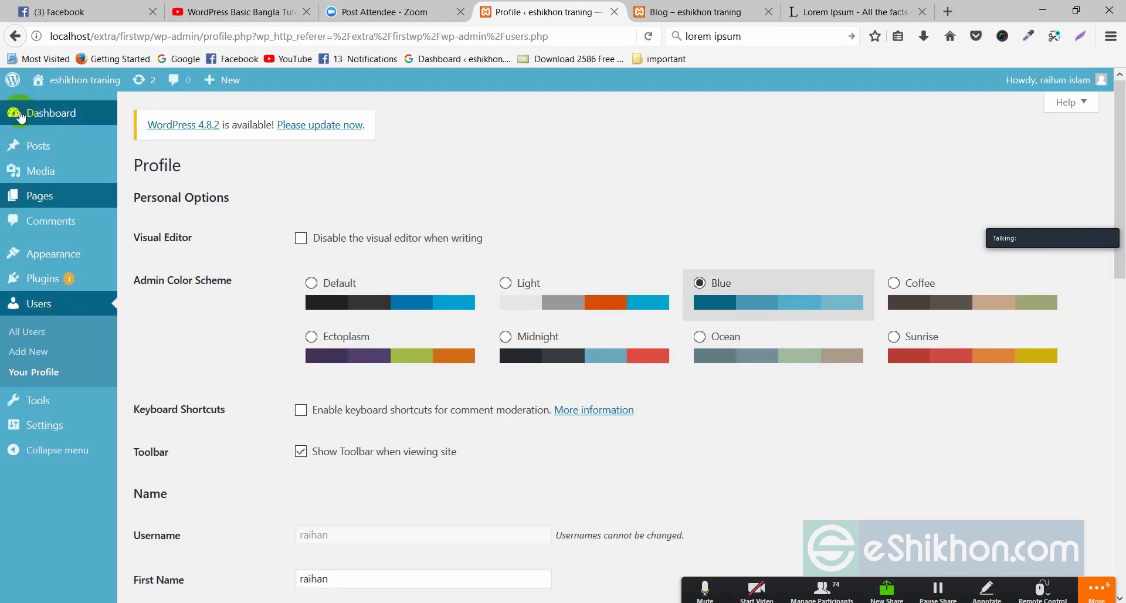
click(544, 283)
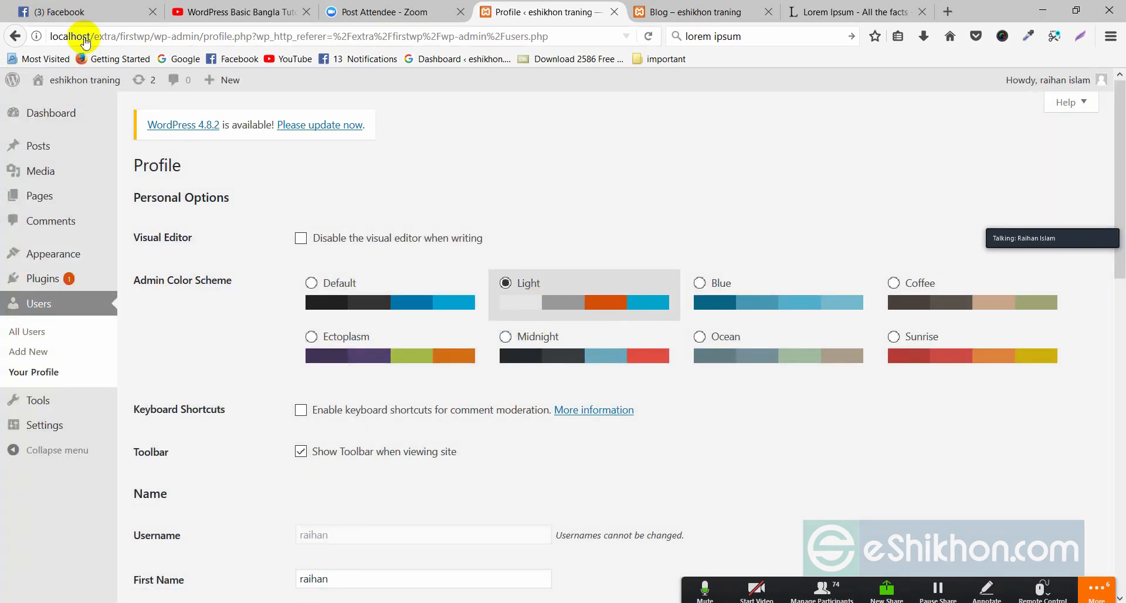
click(369, 276)
click(358, 346)
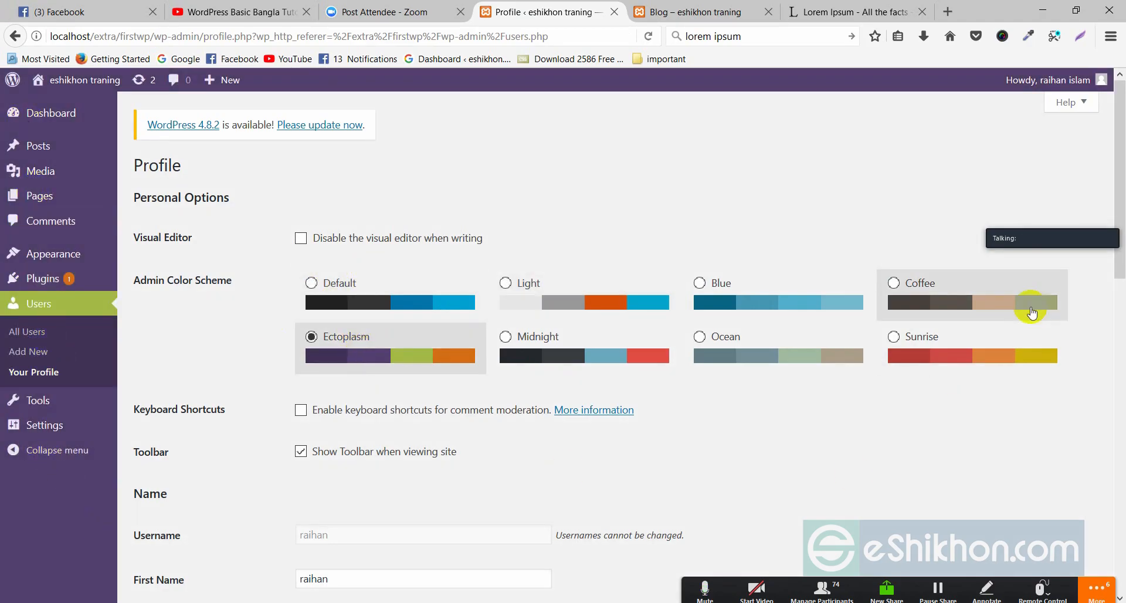
- Save the profile with Update Profile to apply the Ectoplasm scheme
scroll(472, 477, down, 10)
scroll(344, 519, down, 3)
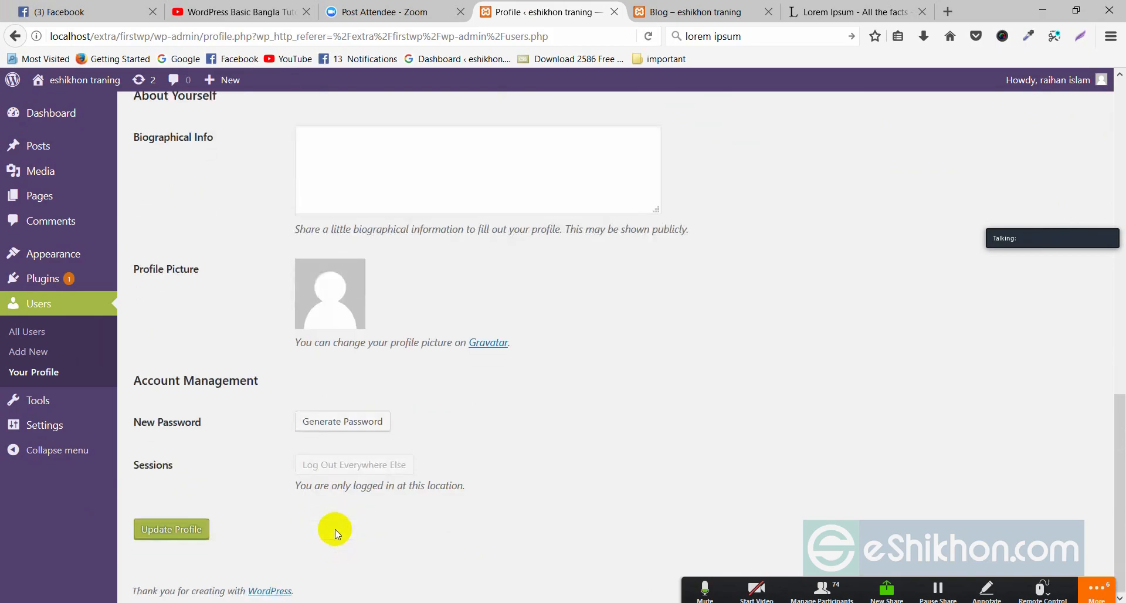
click(196, 529)
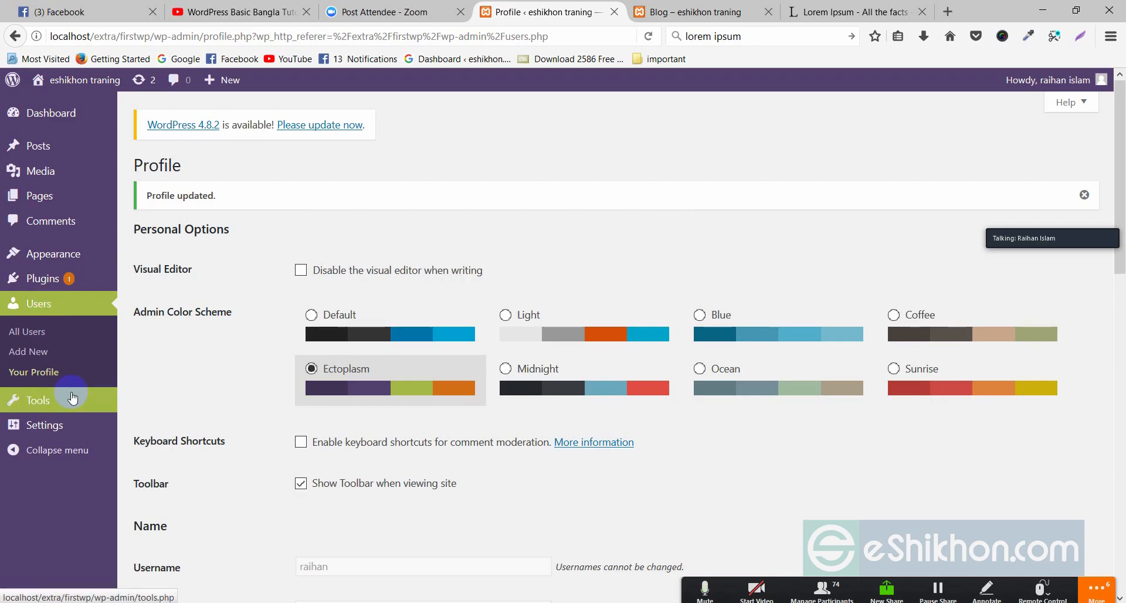
mouse_move(54, 432)
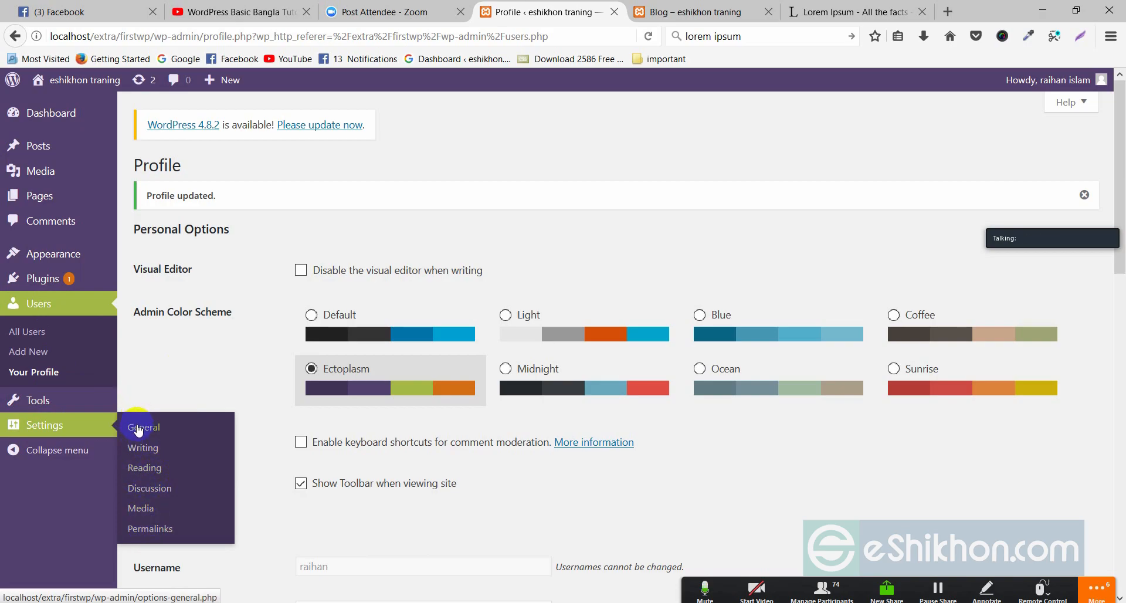
mouse_move(64, 403)
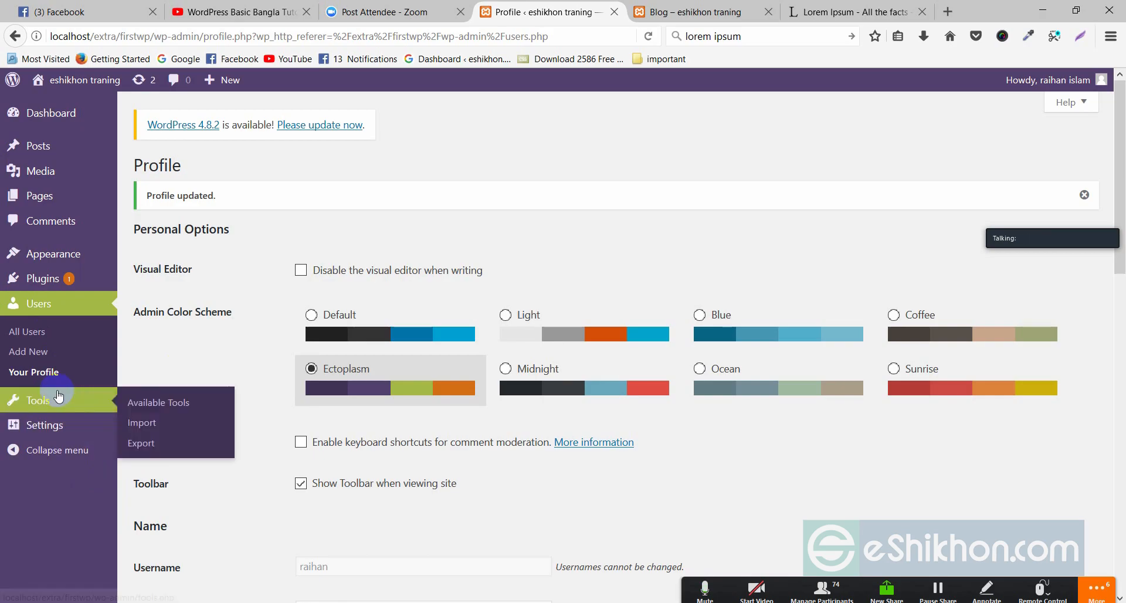